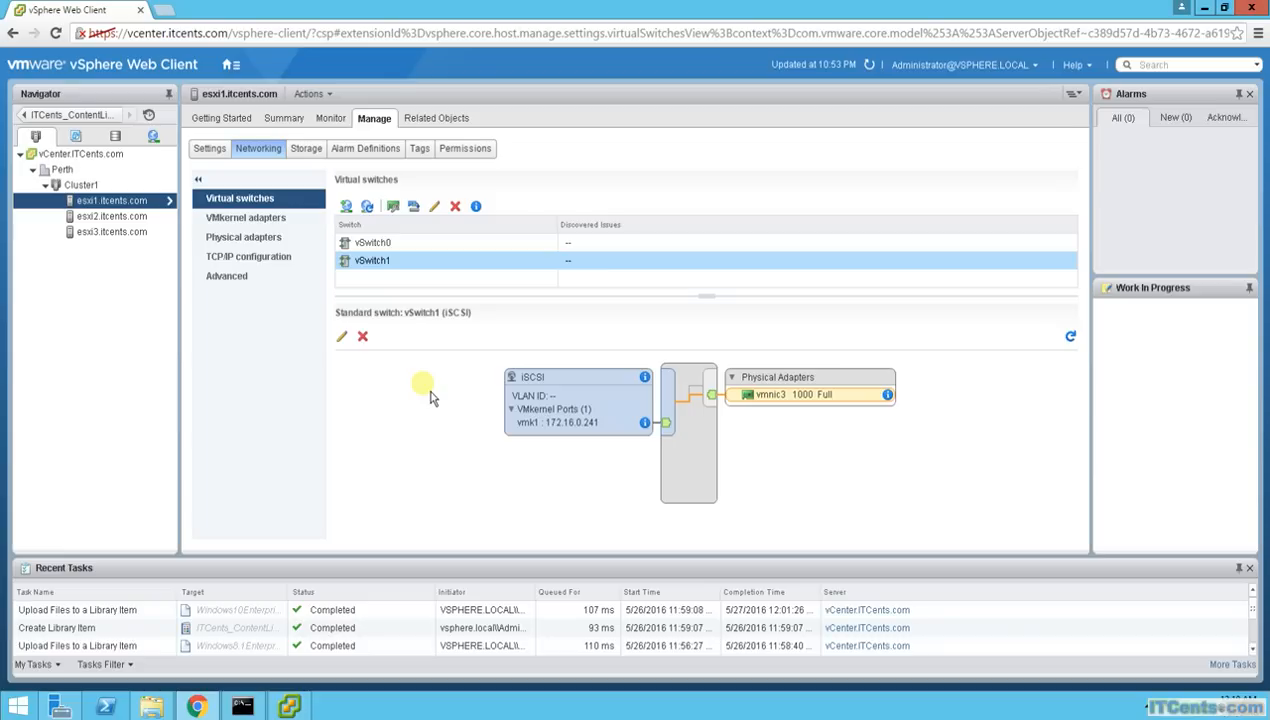
# Check the distributed switches related to Cluster1.
pyautogui.click(79, 187)
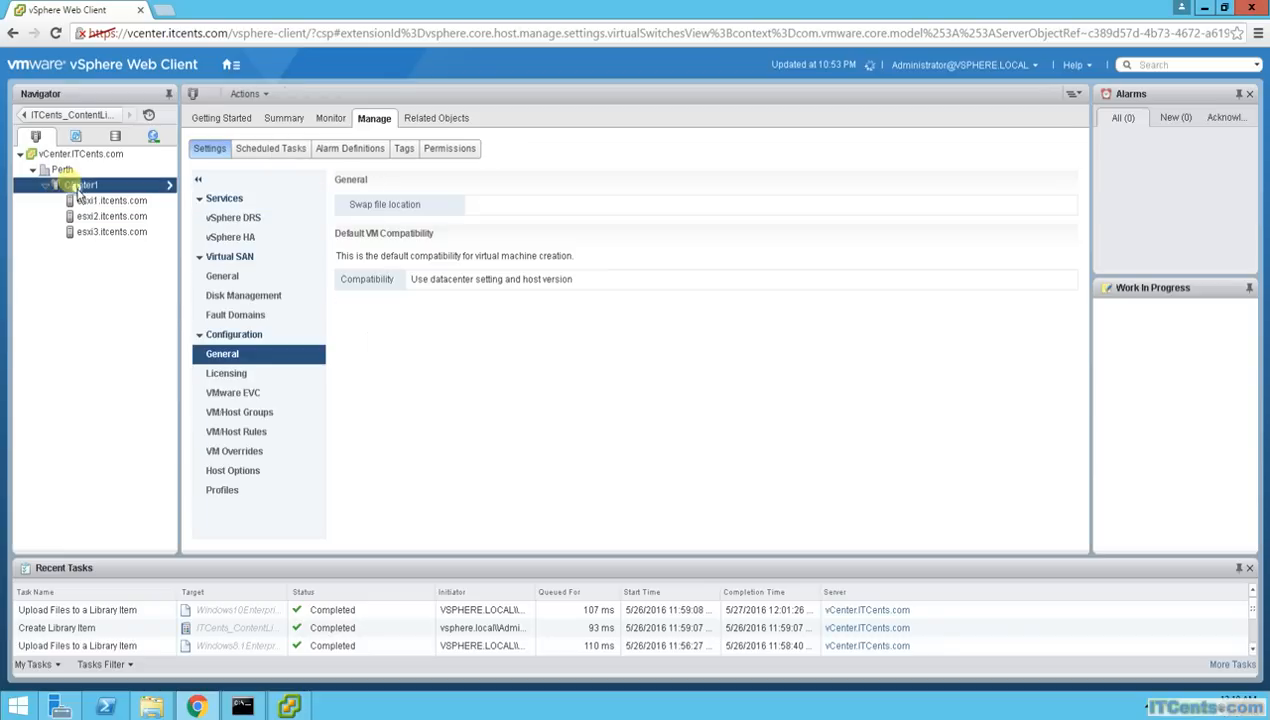
pyautogui.click(442, 120)
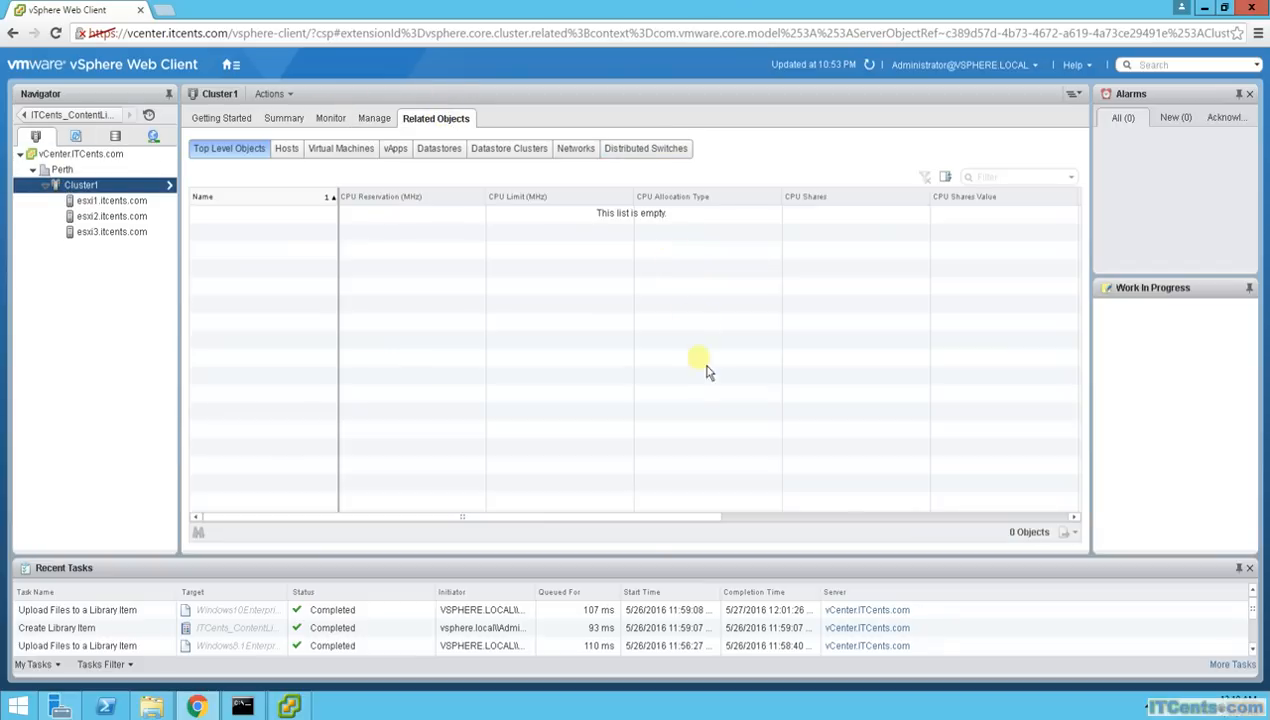
pyautogui.click(662, 155)
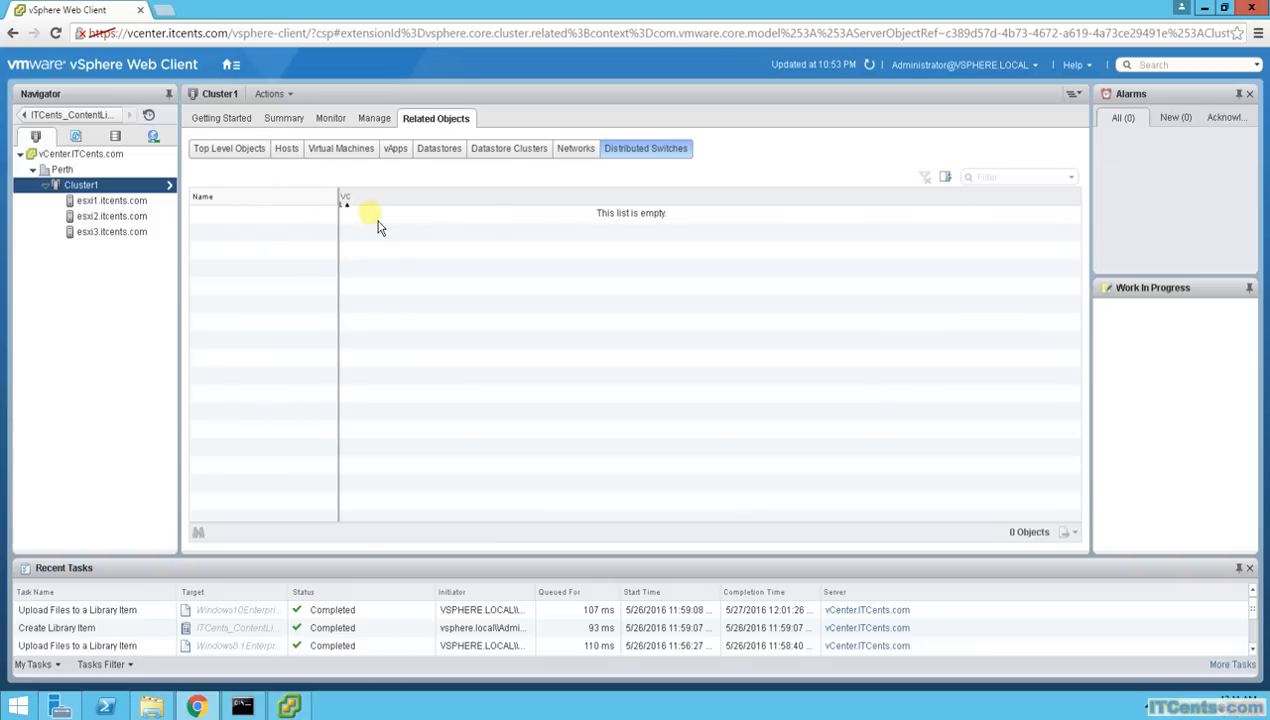
# Start a new distributed switch in the Perth datacenter, named DSwitch1 and using version 6.0.0.
pyautogui.click(64, 171)
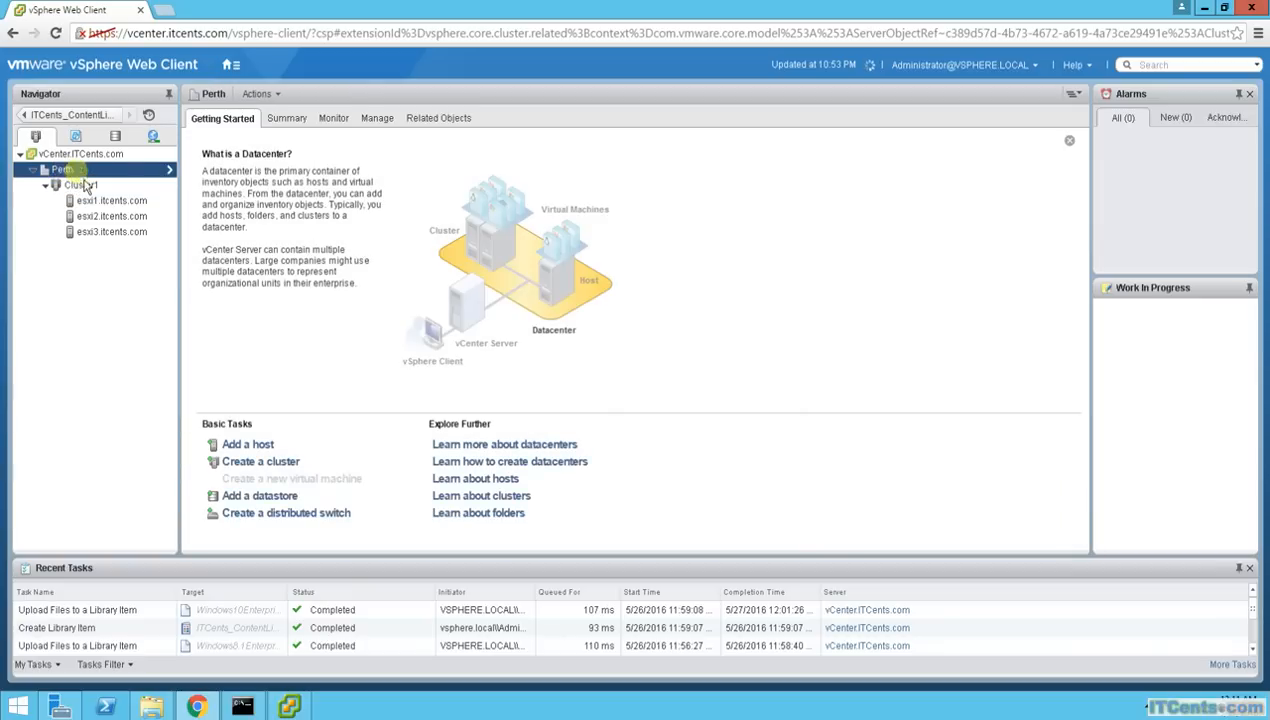
pyautogui.click(455, 121)
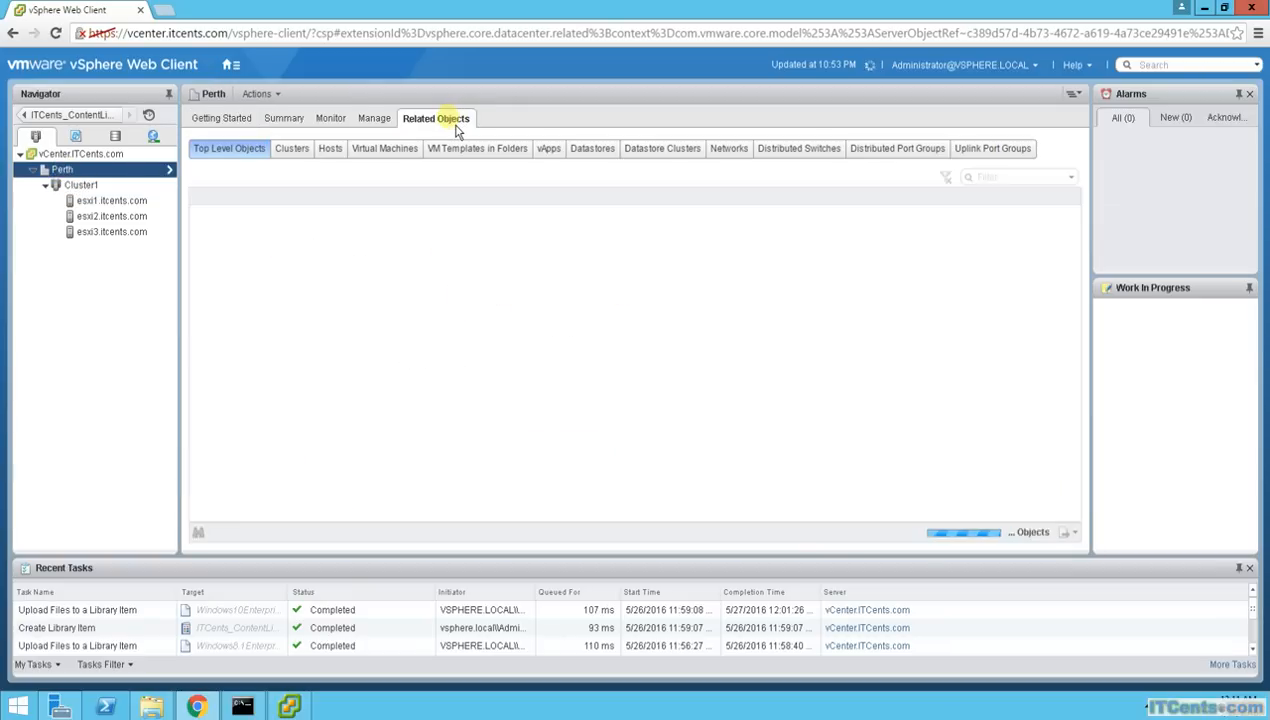
pyautogui.click(812, 158)
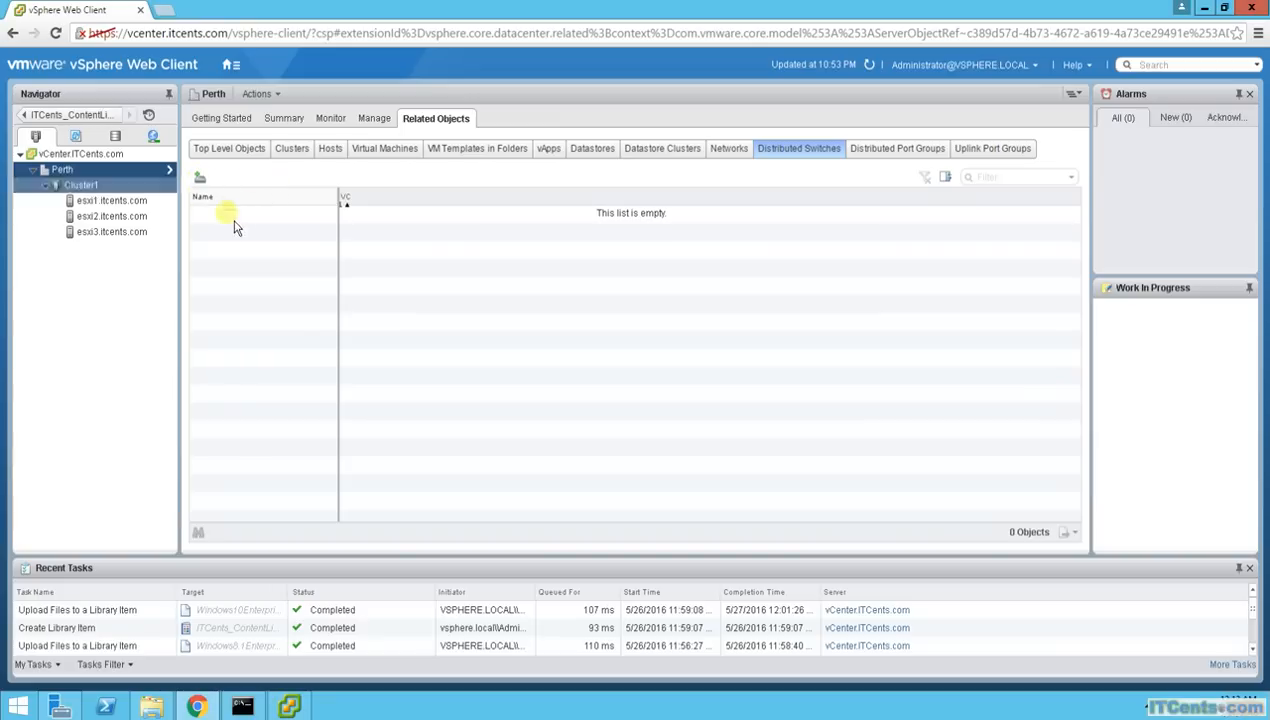
pyautogui.click(200, 177)
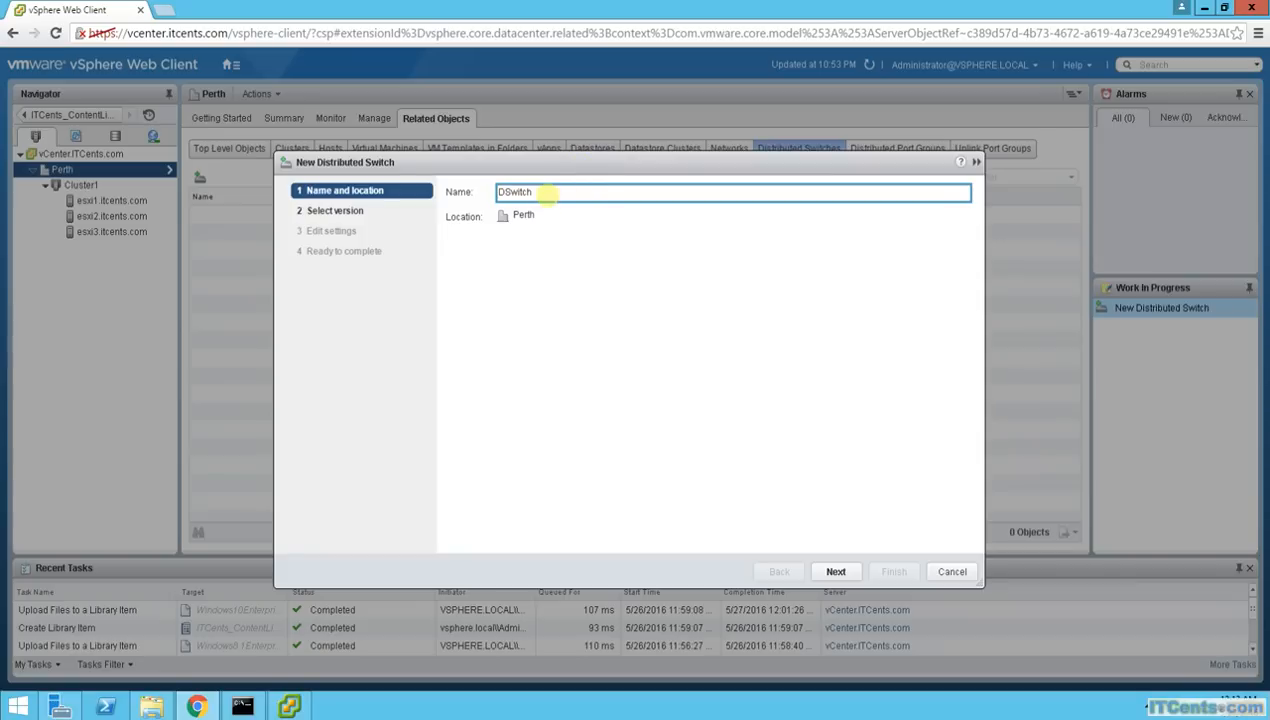
pyautogui.write('1')
pyautogui.click(836, 571)
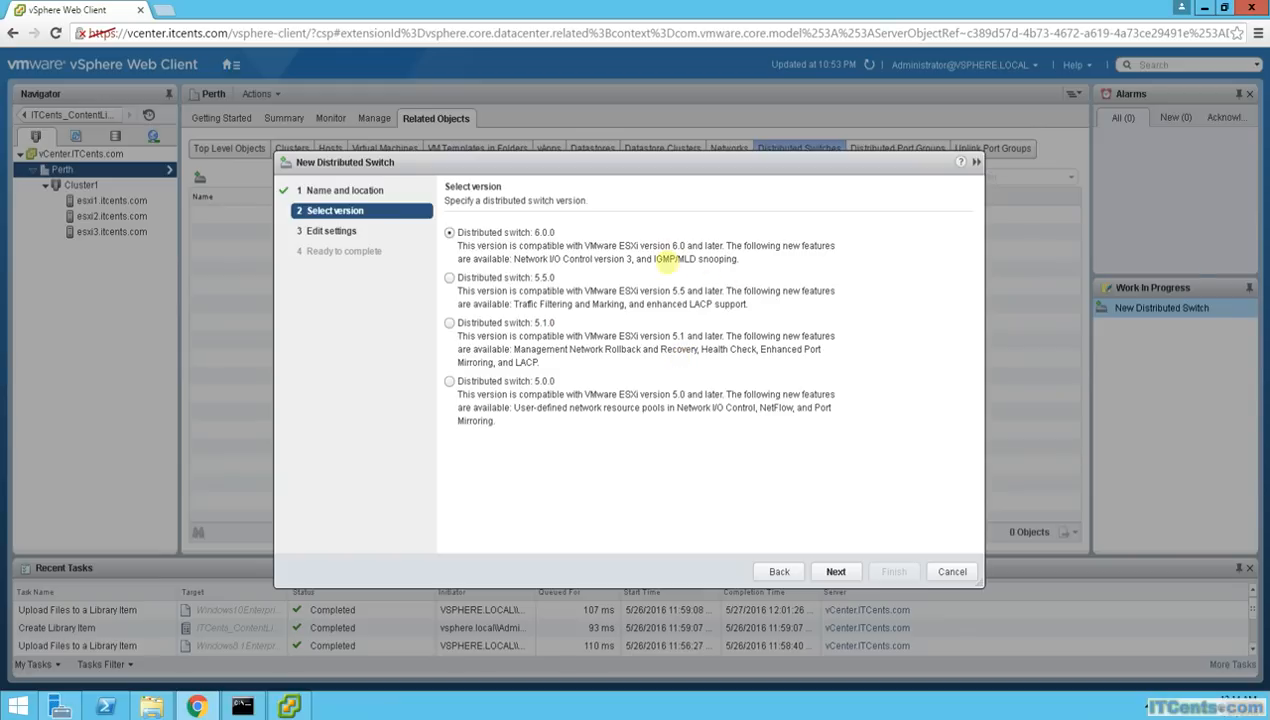
pyautogui.moveTo(620, 248); pyautogui.dragTo(716, 247)
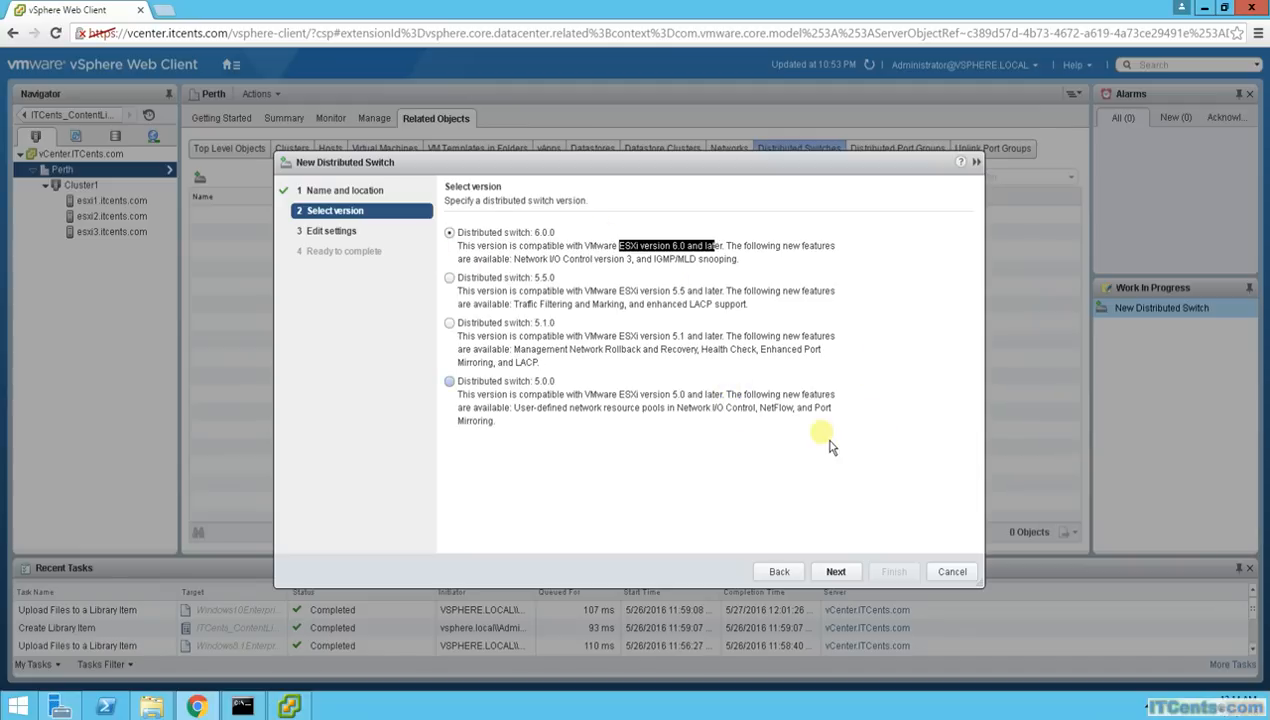
pyautogui.click(836, 578)
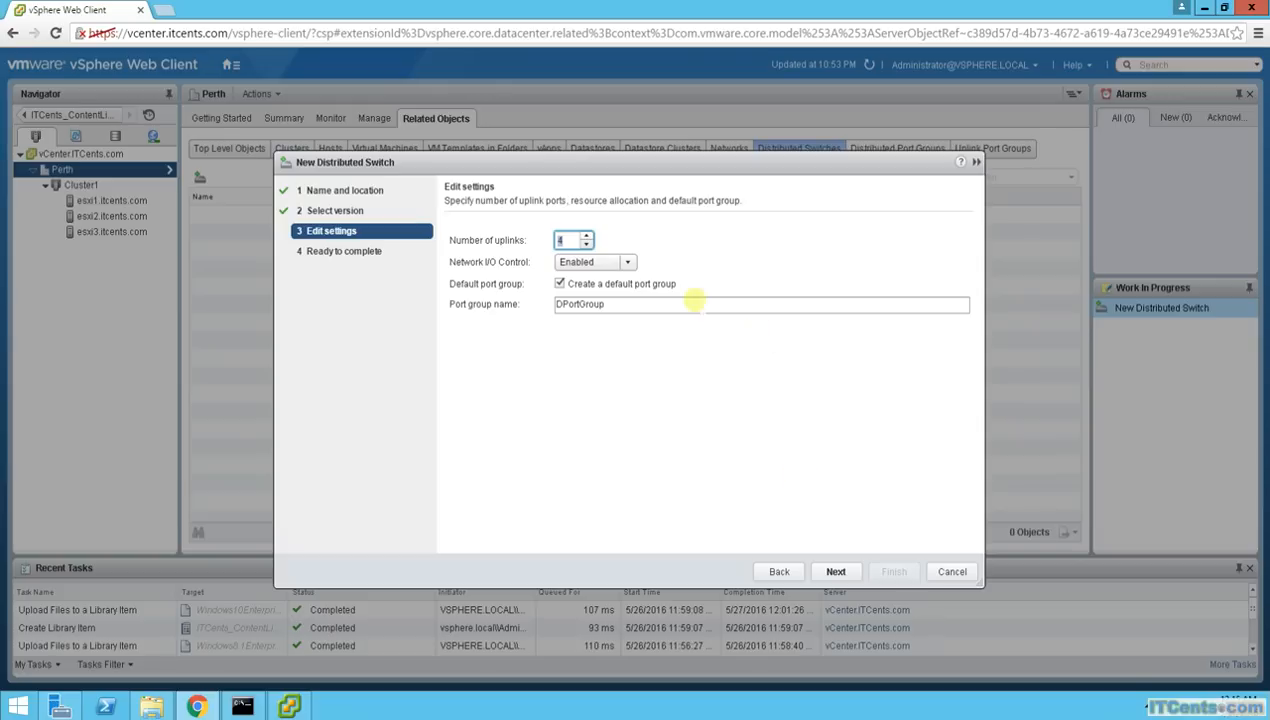
# Set the new switch's number of uplinks to 3 and keep Network I/O Control enabled.
pyautogui.click(586, 245)
pyautogui.click(628, 263)
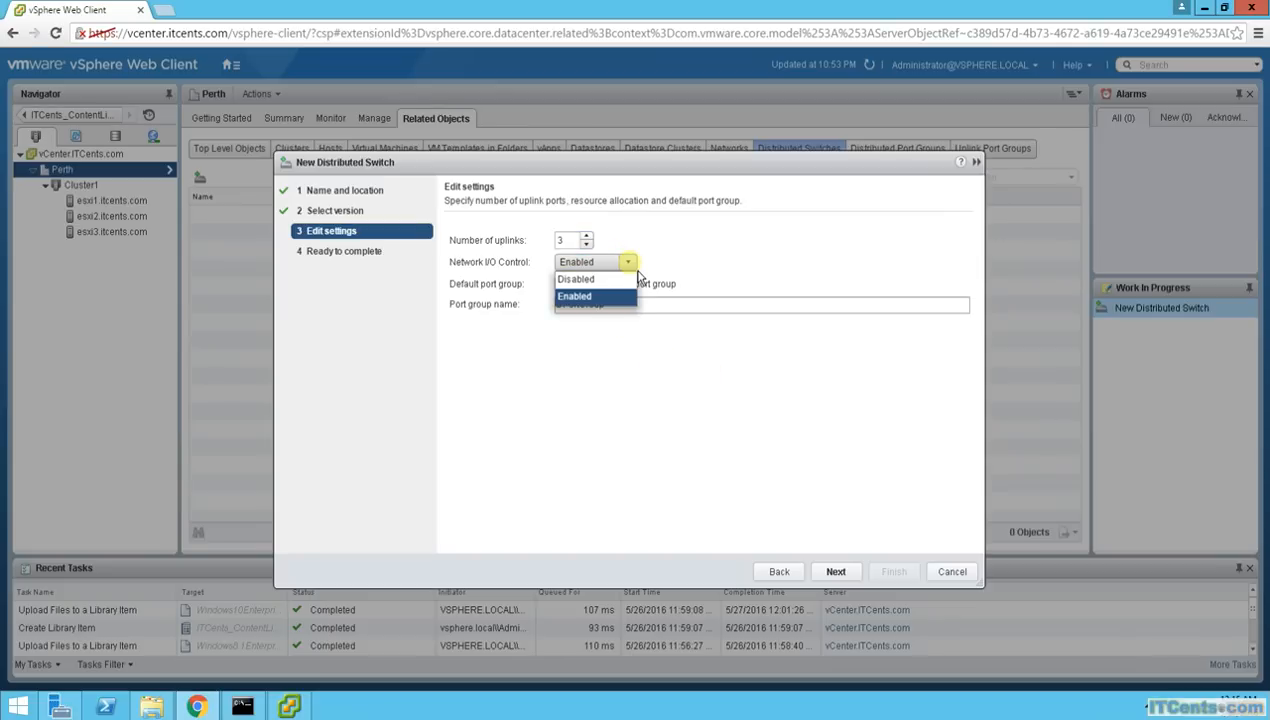
pyautogui.click(638, 274)
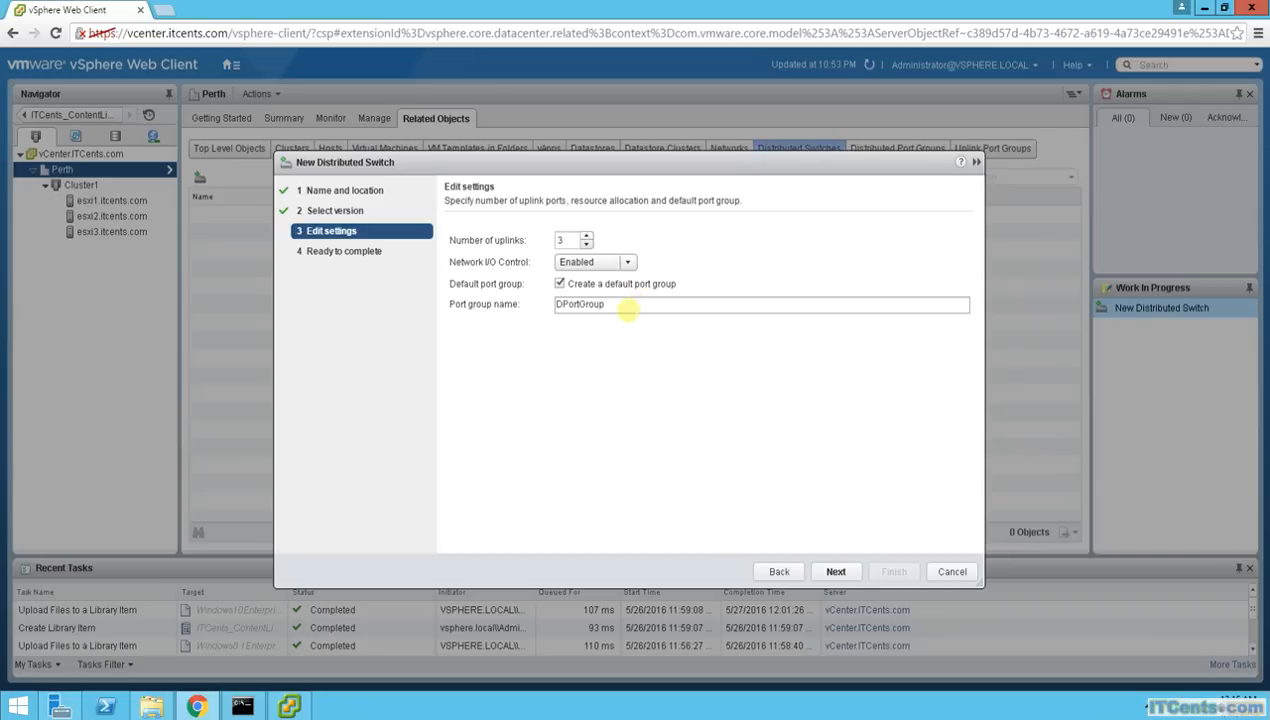
# Name the default port group DVMNetwork and complete the creation of the distributed switch.
pyautogui.moveTo(624, 309); pyautogui.dragTo(512, 307)
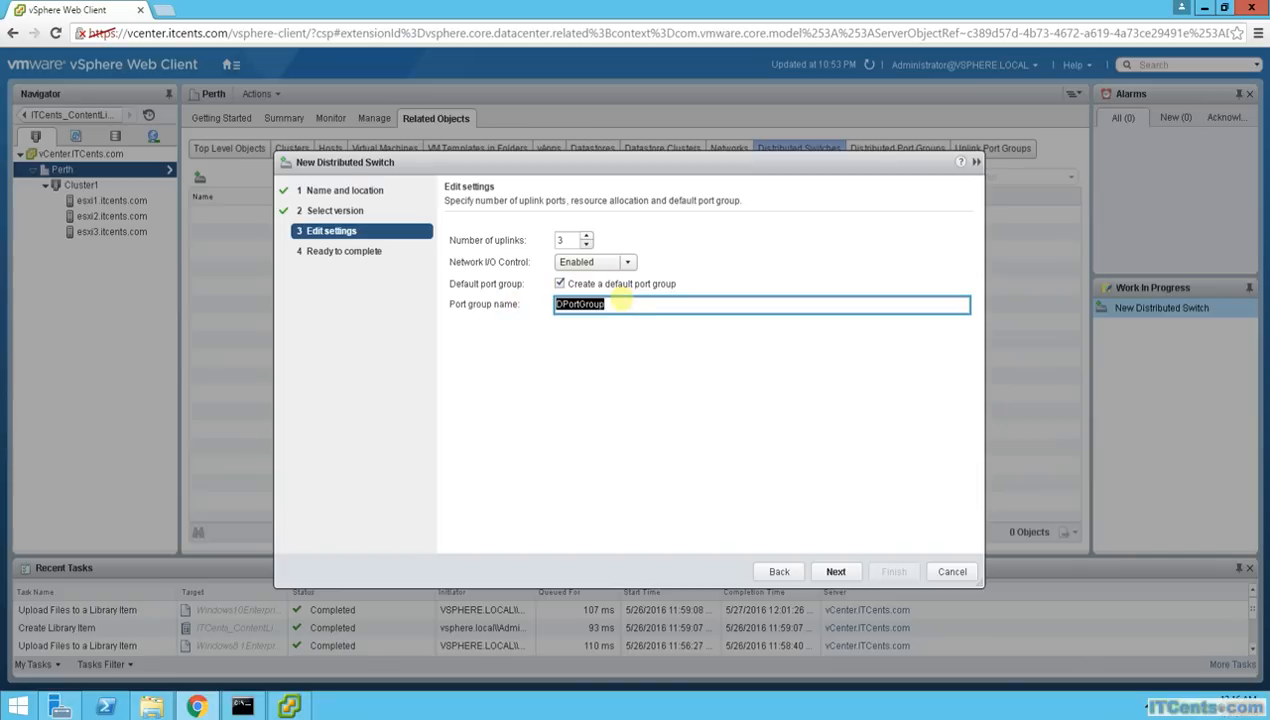
pyautogui.click(615, 305)
pyautogui.press('BackSpace')
pyautogui.press('BackSpace')
pyautogui.press('BackSpace')
pyautogui.press('BackSpace')
pyautogui.press('BackSpace')
pyautogui.press('BackSpace')
pyautogui.press('BackSpace')
pyautogui.press('BackSpace')
pyautogui.press('BackSpace')
pyautogui.write('VMNetwork')
pyautogui.click(836, 572)
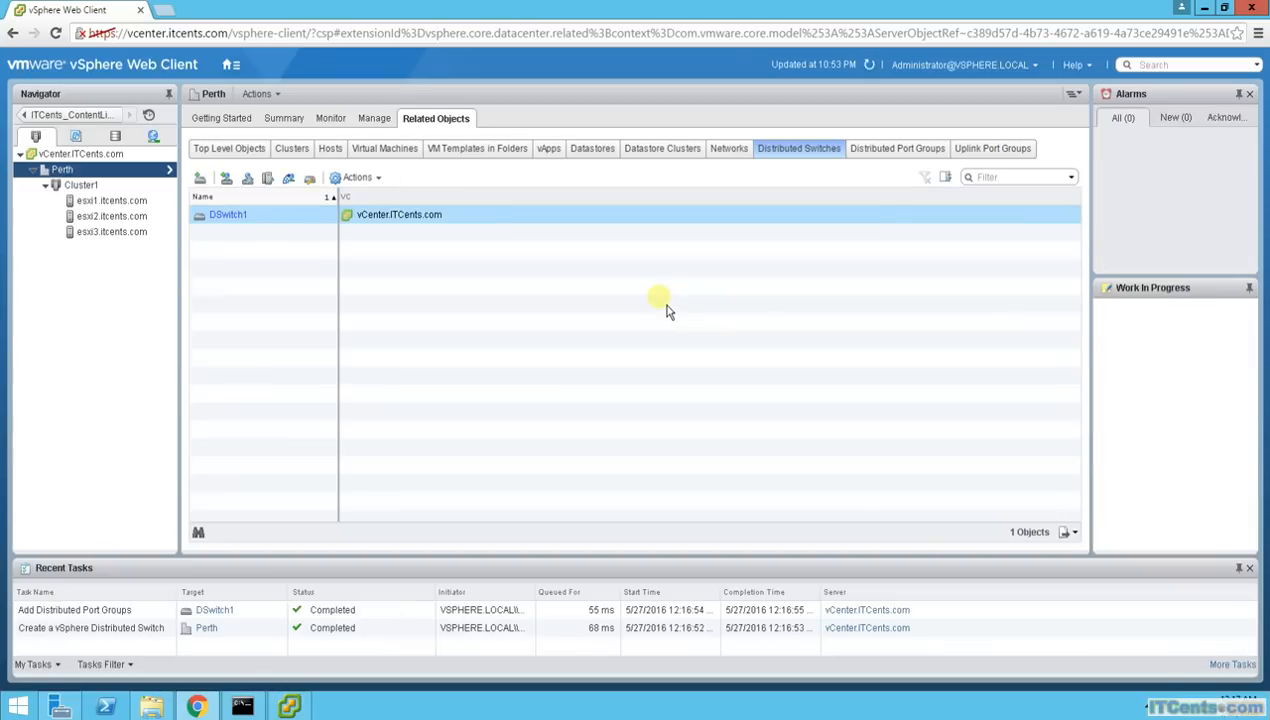
# Start a new distributed port group in the Perth datacenter and name it DManagementNetwork.
pyautogui.click(895, 167)
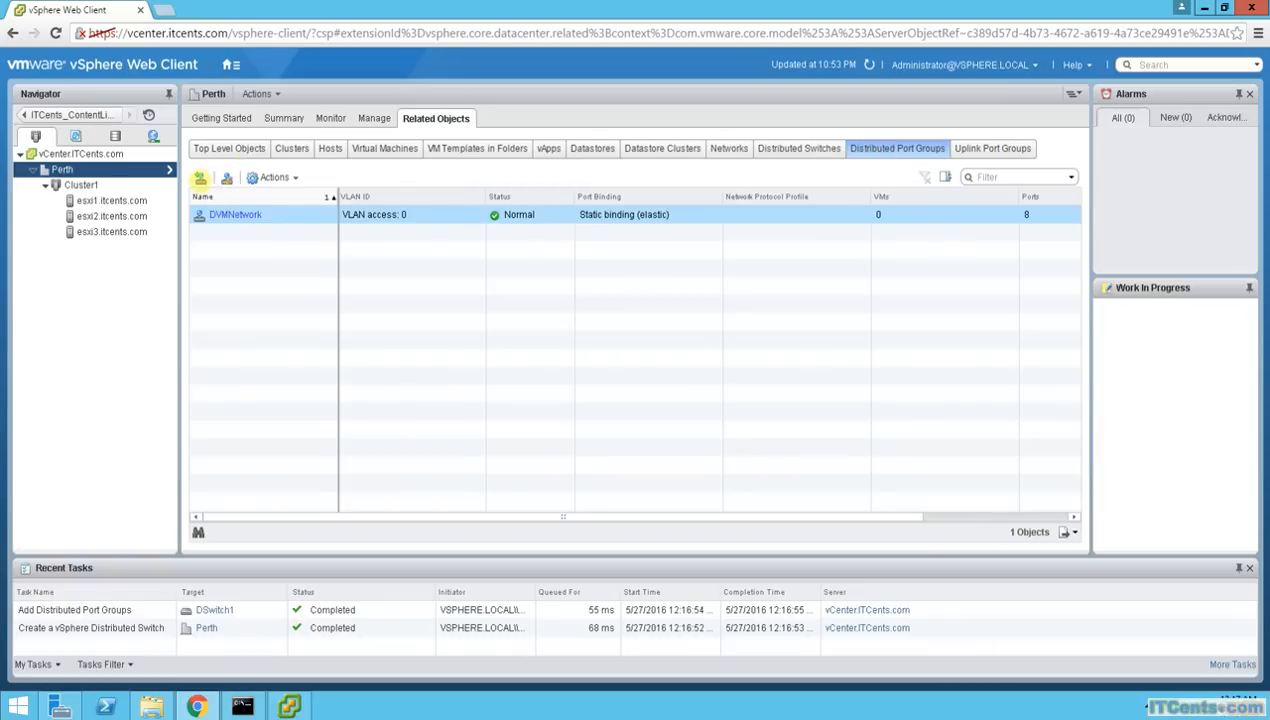
pyautogui.click(200, 178)
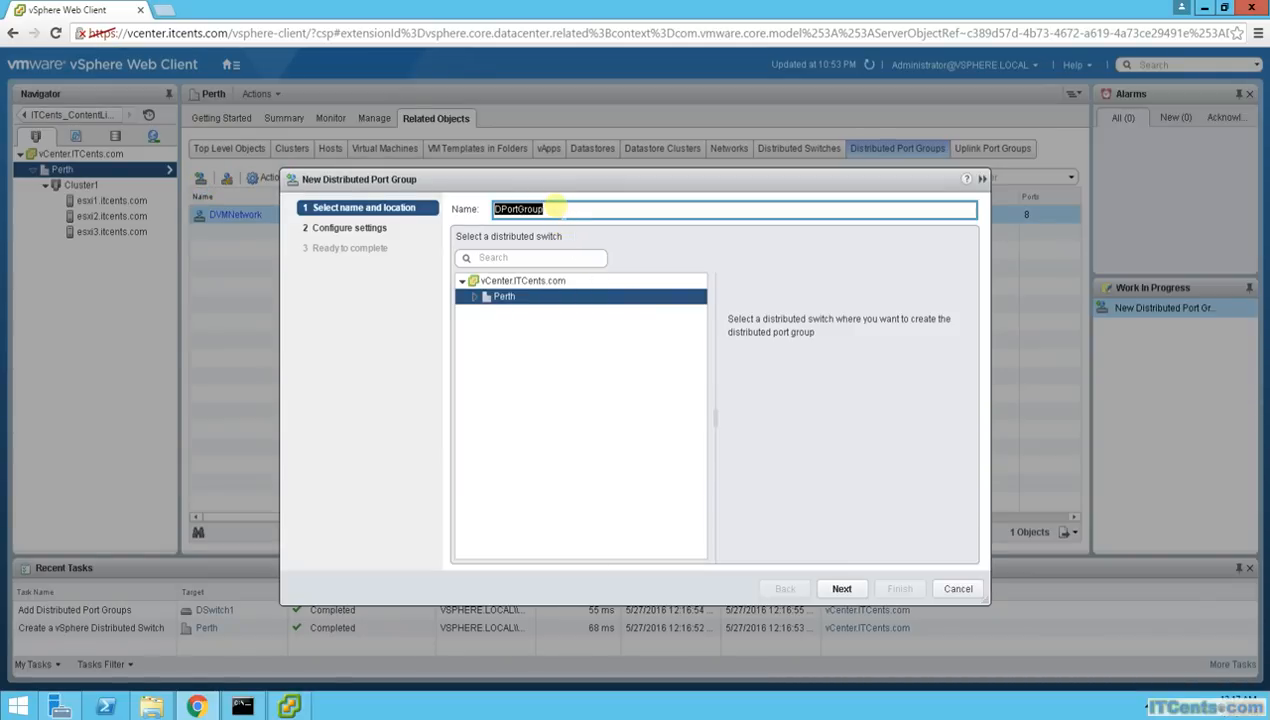
pyautogui.click(555, 207)
pyautogui.press('BackSpace')
pyautogui.press('BackSpace')
pyautogui.press('BackSpace')
pyautogui.press('BackSpace')
pyautogui.press('BackSpace')
pyautogui.press('BackSpace')
pyautogui.press('BackSpace')
pyautogui.press('BackSpace')
pyautogui.press('BackSpace')
pyautogui.write('ManagementNetwork')
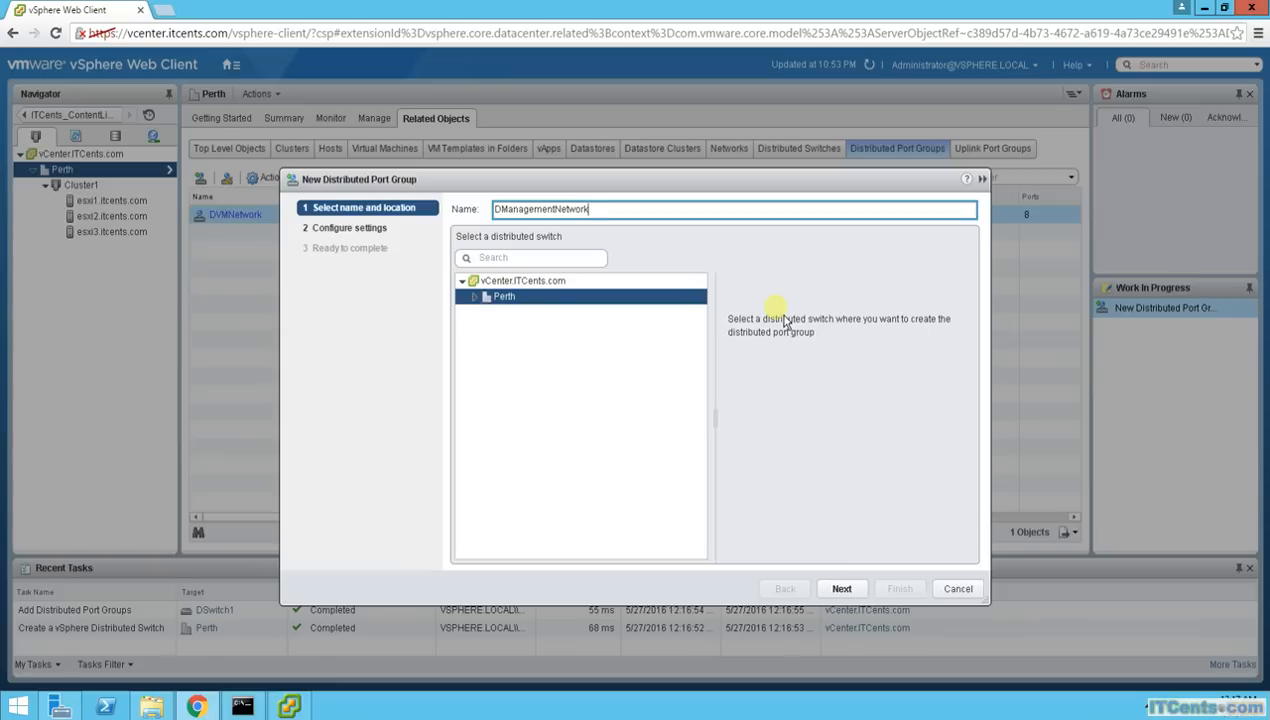
# Choose DSwitch1 under Perth as the distributed switch for the new port group and continue to its settings.
pyautogui.click(496, 300)
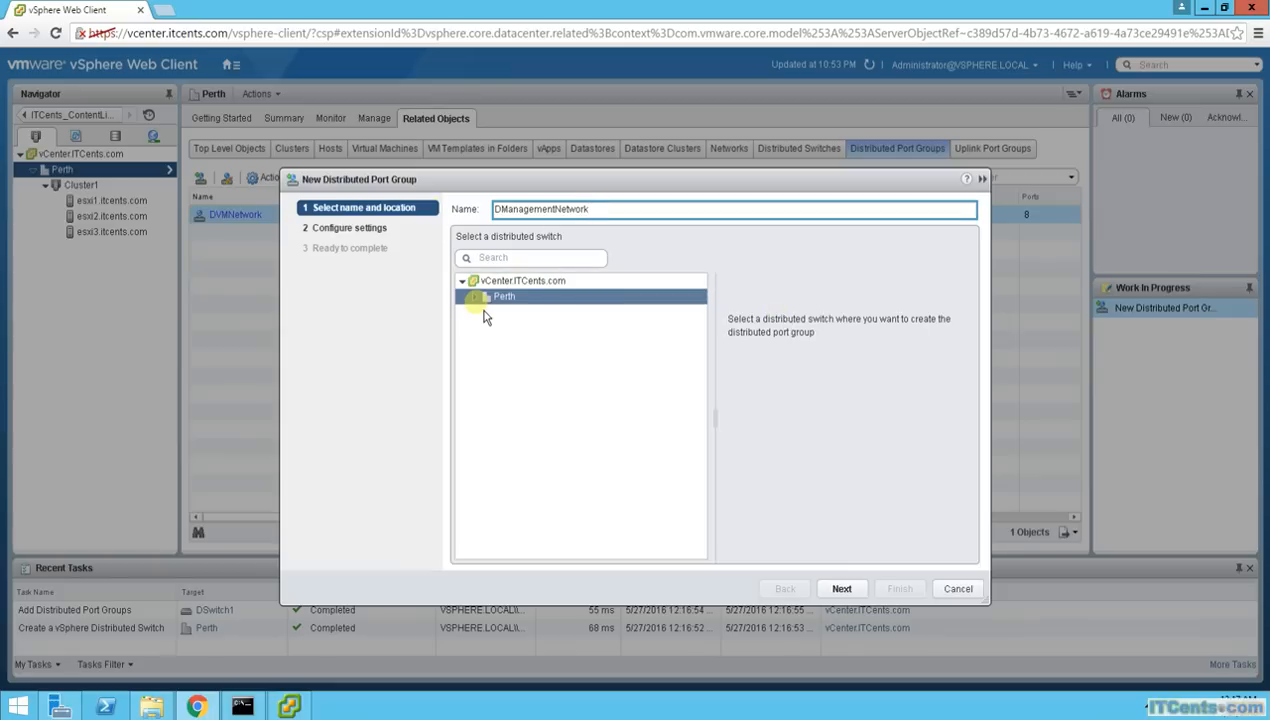
pyautogui.click(848, 594)
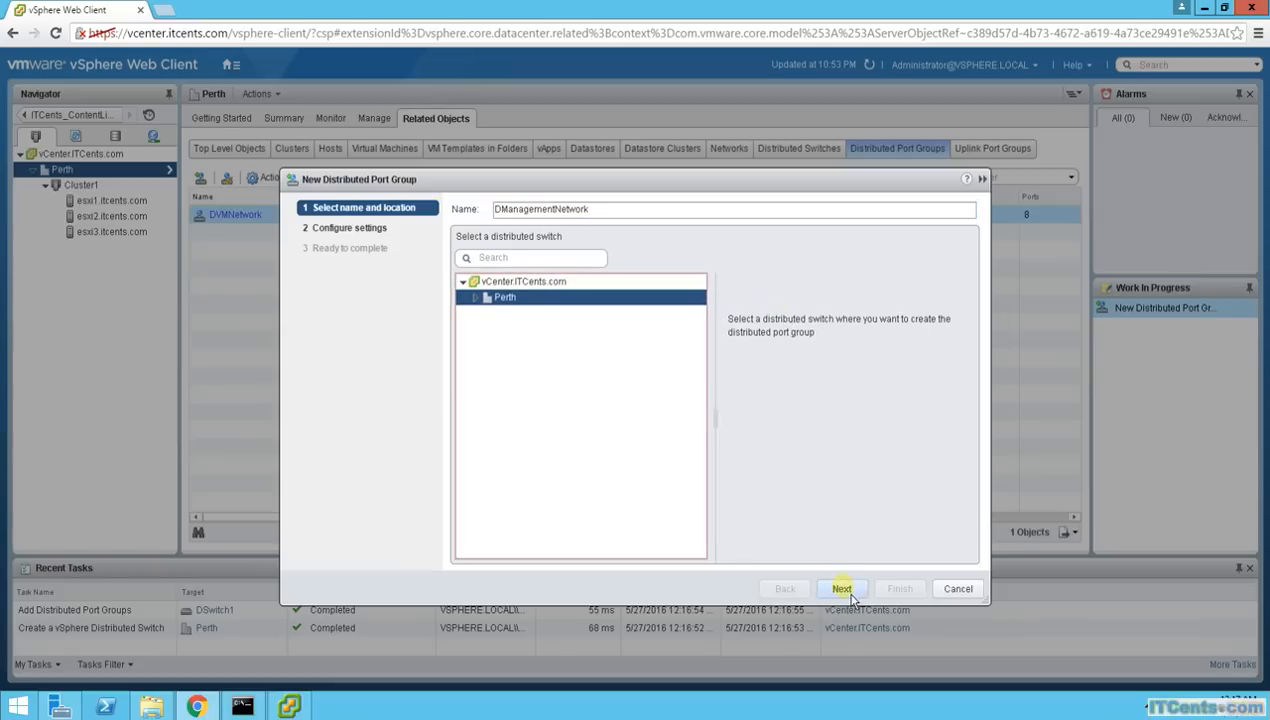
pyautogui.click(488, 298)
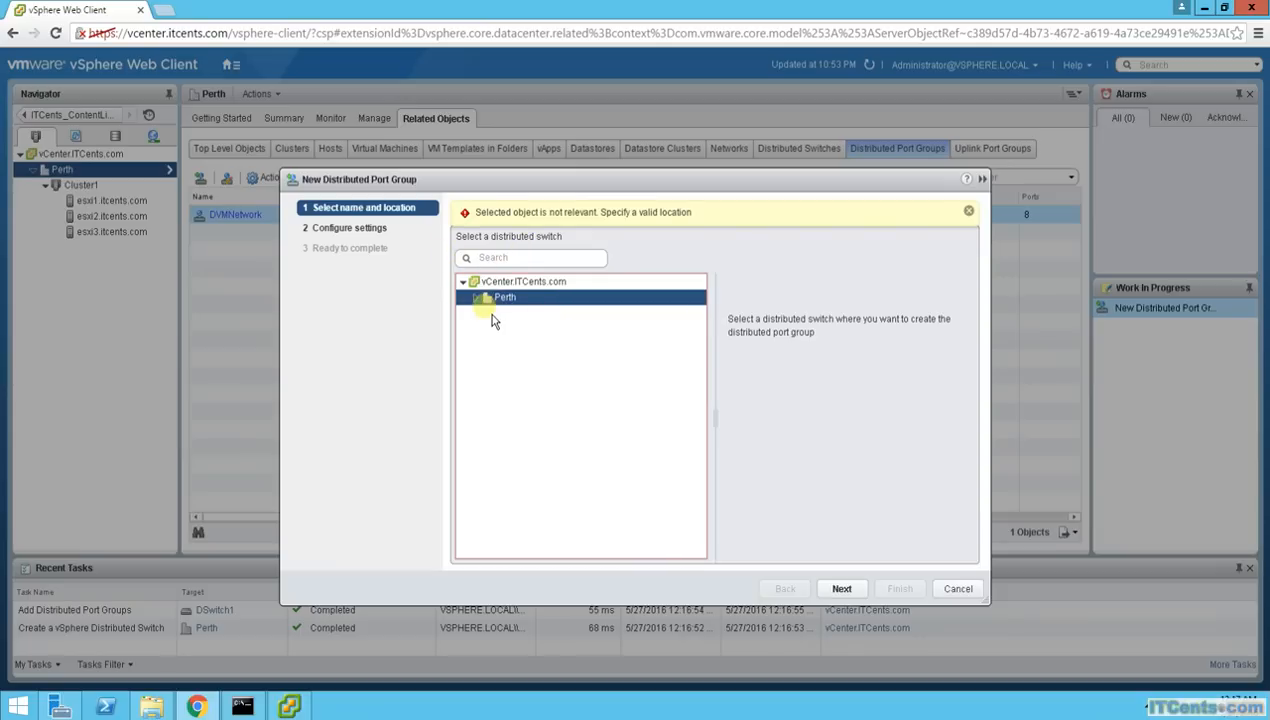
pyautogui.click(475, 297)
pyautogui.click(525, 312)
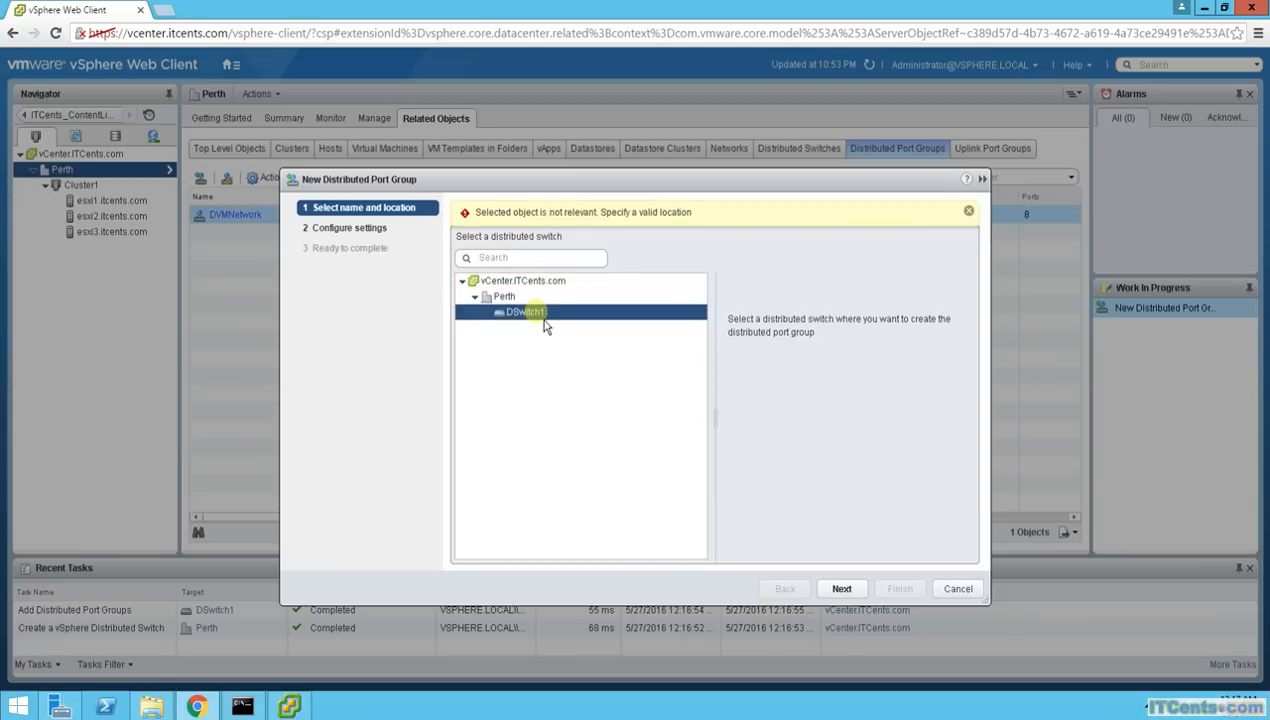
pyautogui.click(969, 212)
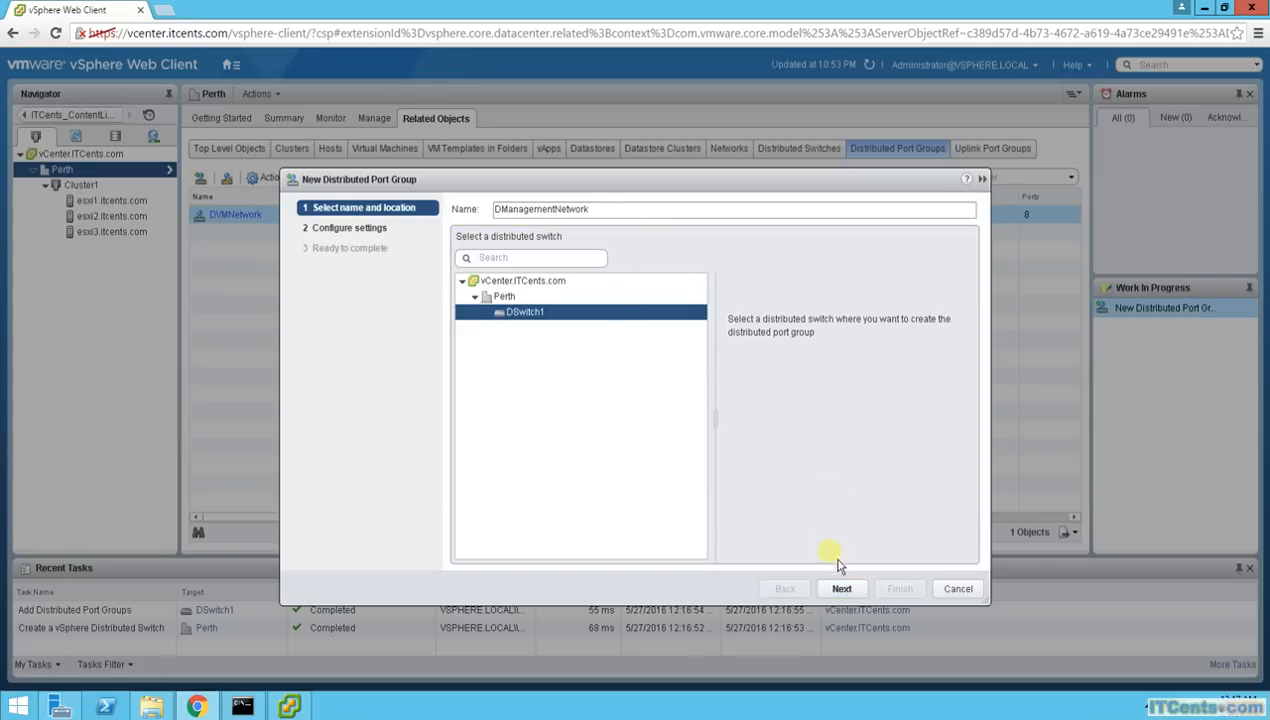
pyautogui.click(840, 589)
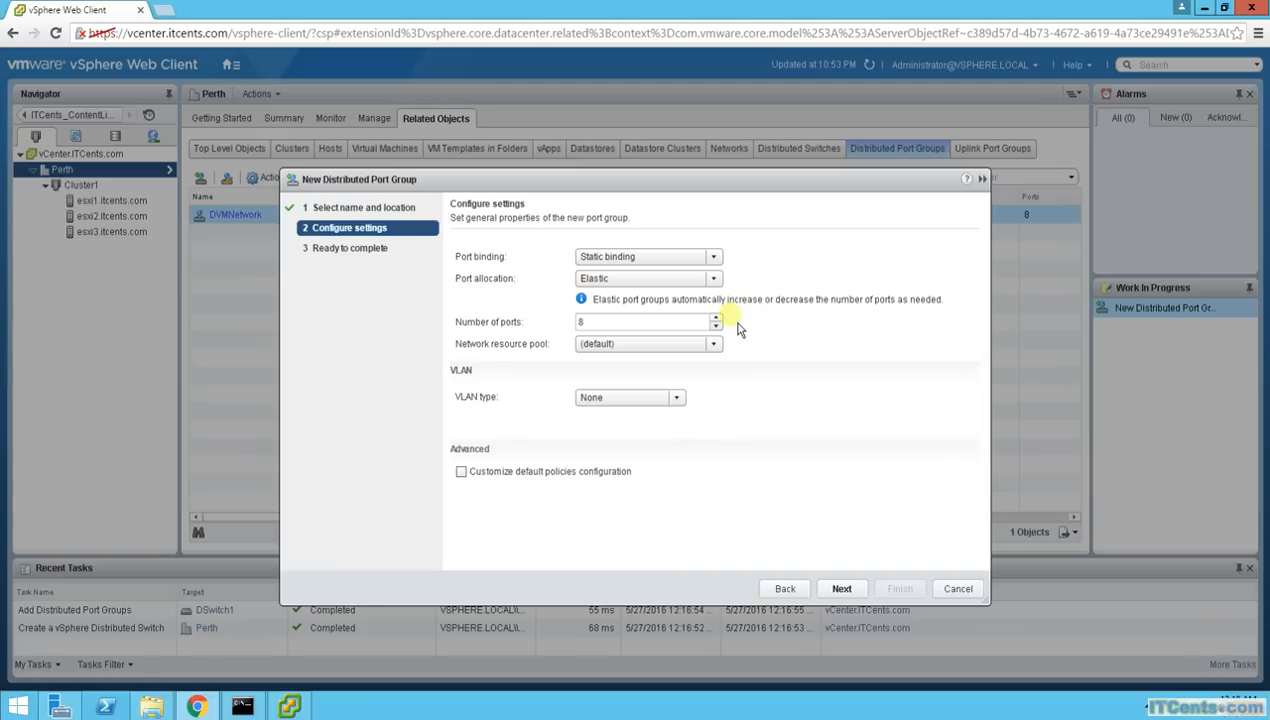
# Try dynamic binding as the port group's port binding and return it to static binding.
pyautogui.click(714, 257)
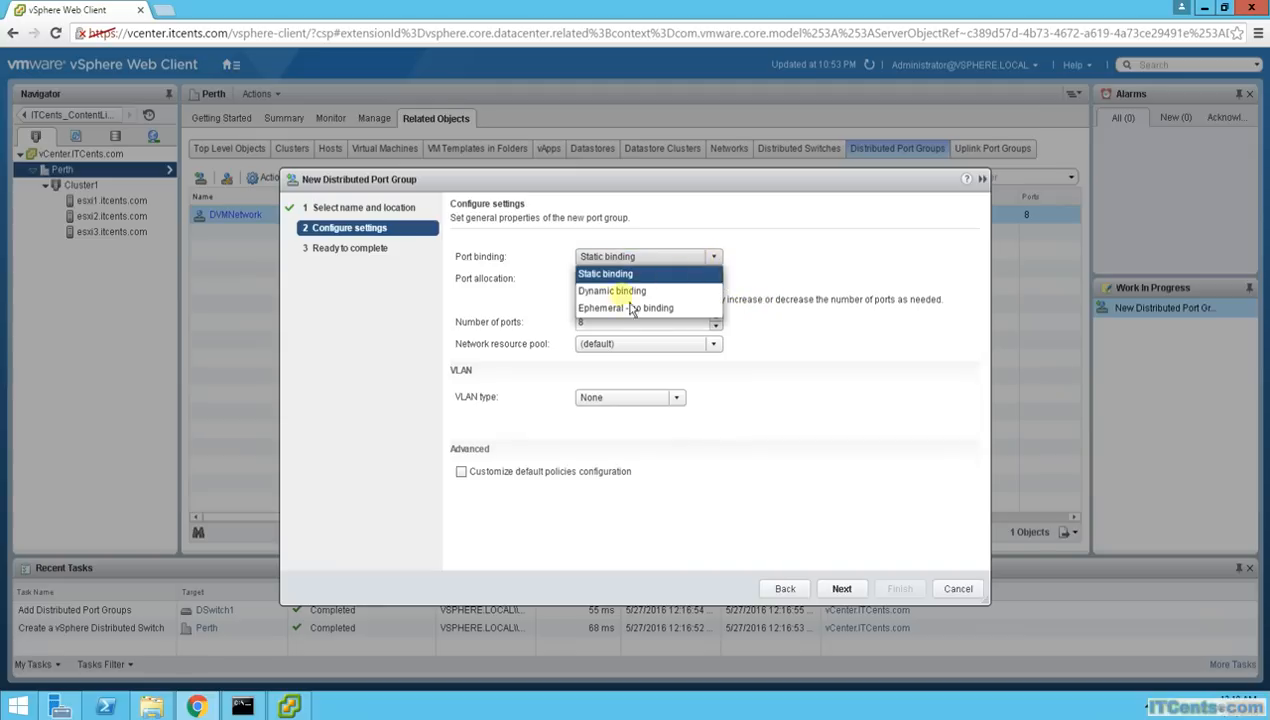
pyautogui.click(838, 268)
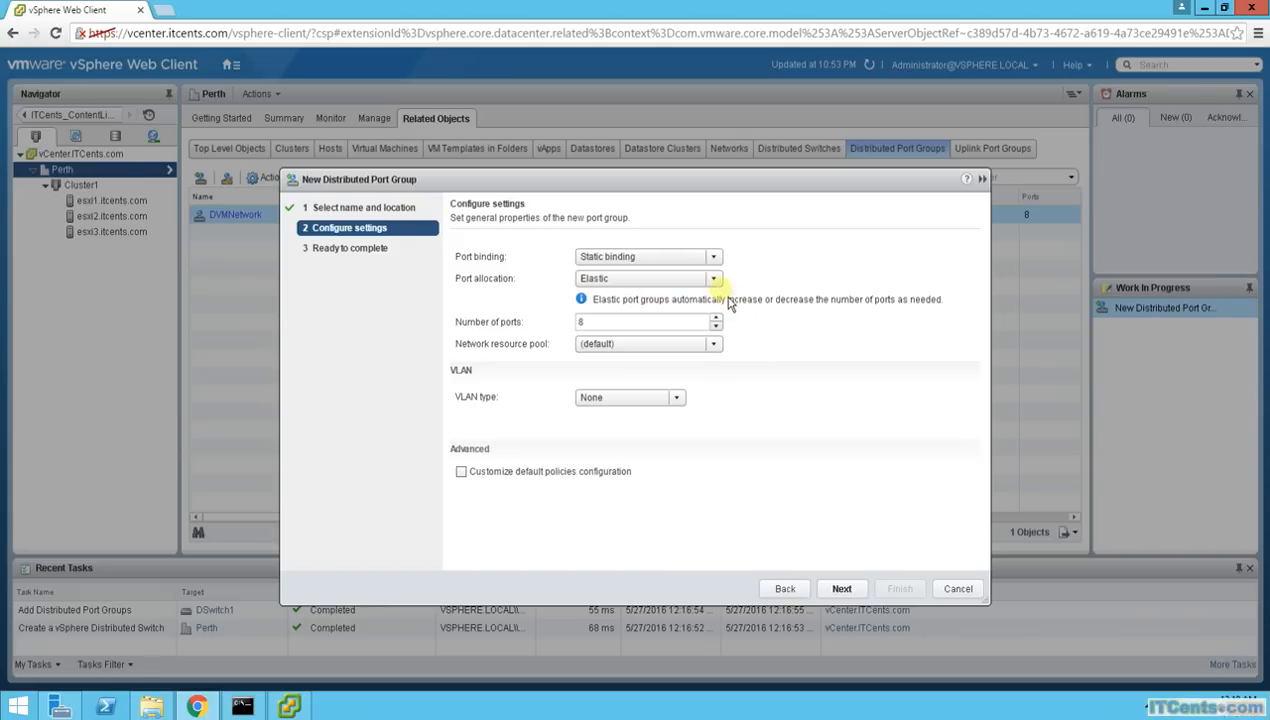
pyautogui.click(710, 257)
pyautogui.click(622, 291)
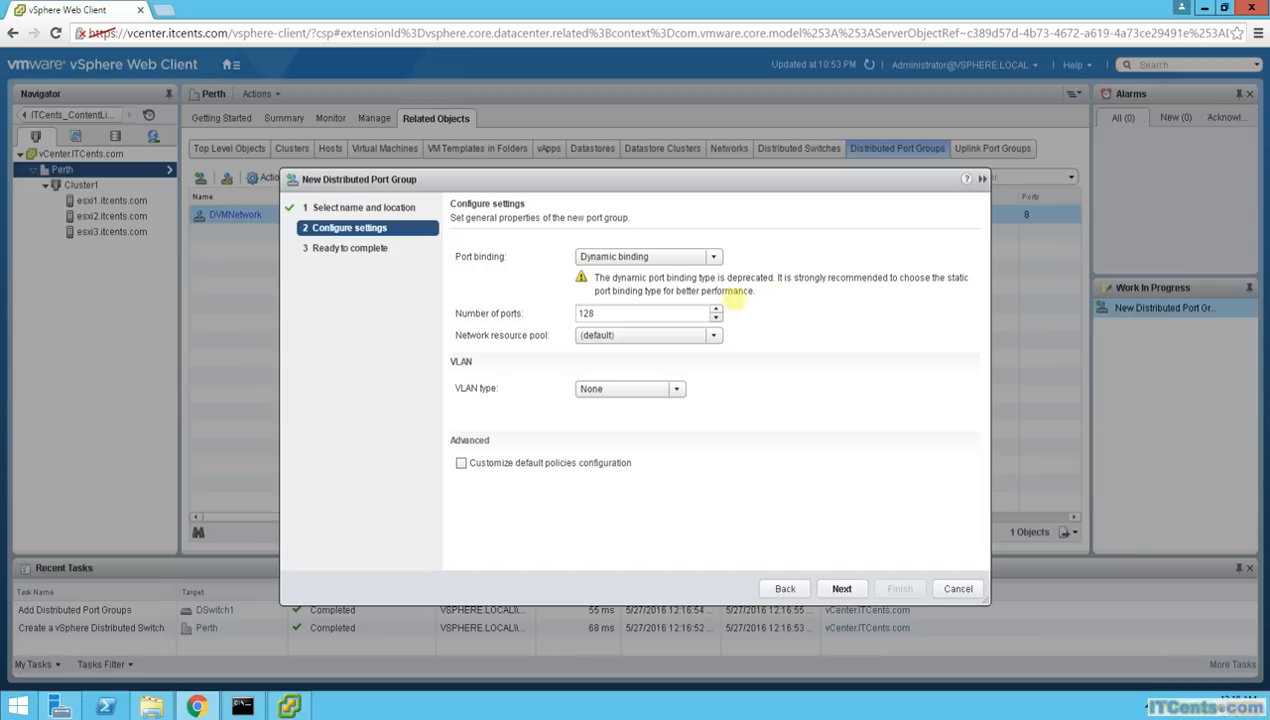
pyautogui.click(714, 257)
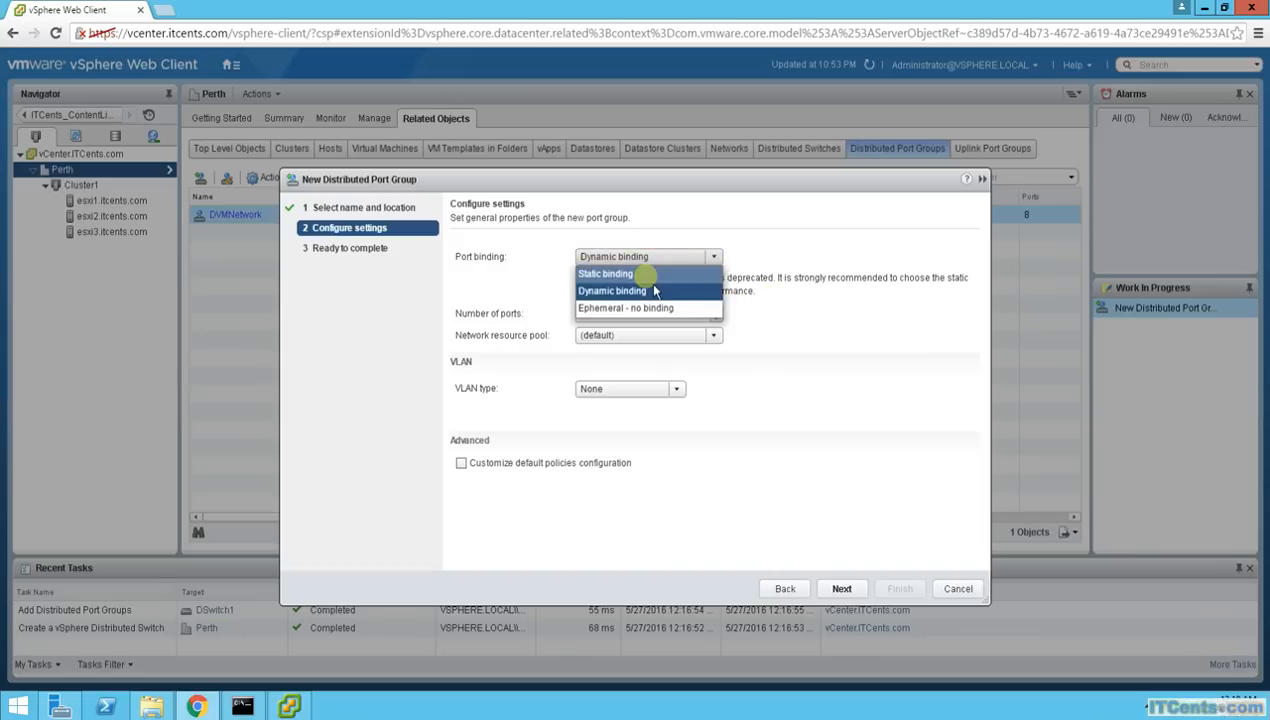
pyautogui.click(648, 270)
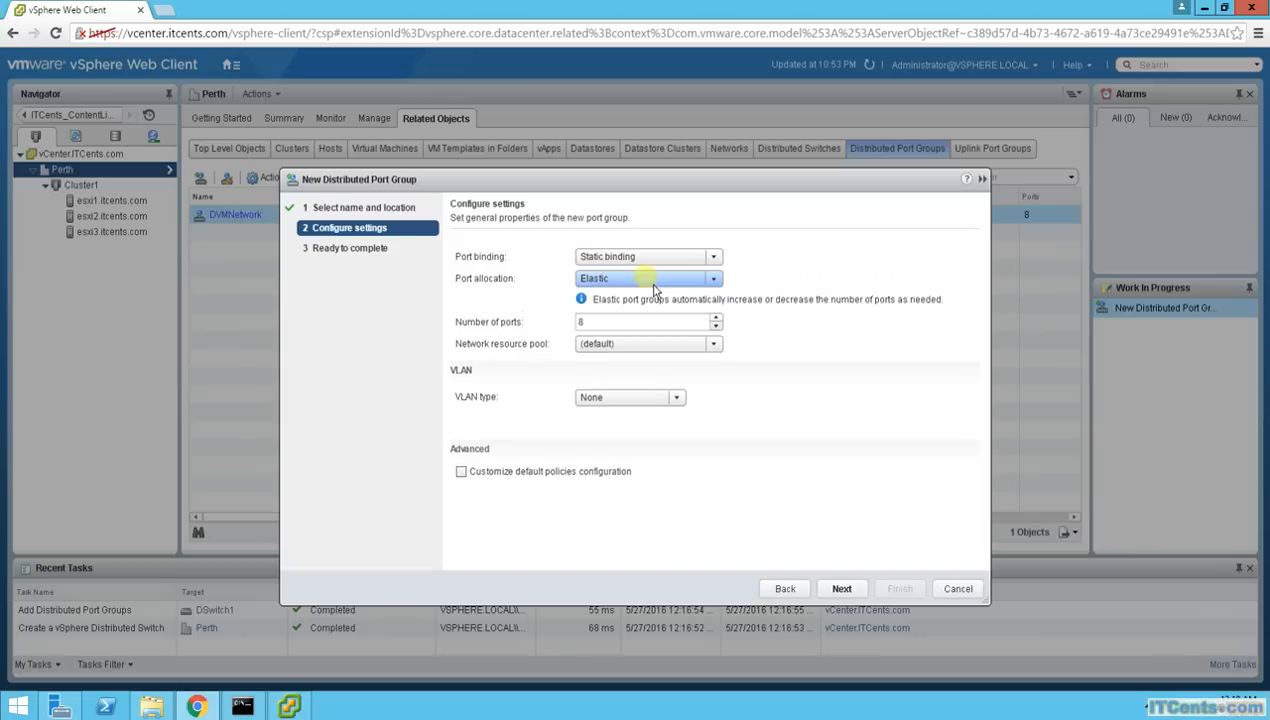
# Create the DManagementNetwork port group with static binding, elastic allocation and 8 ports.
pyautogui.click(842, 589)
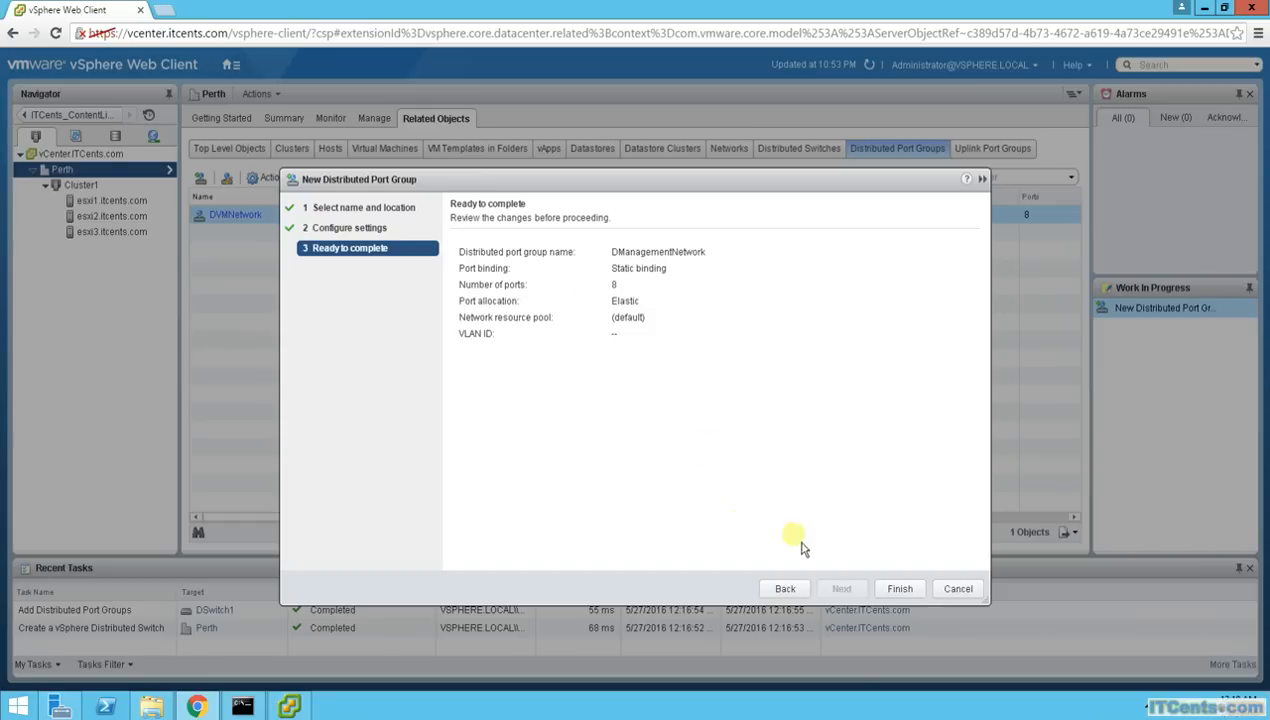
pyautogui.click(900, 589)
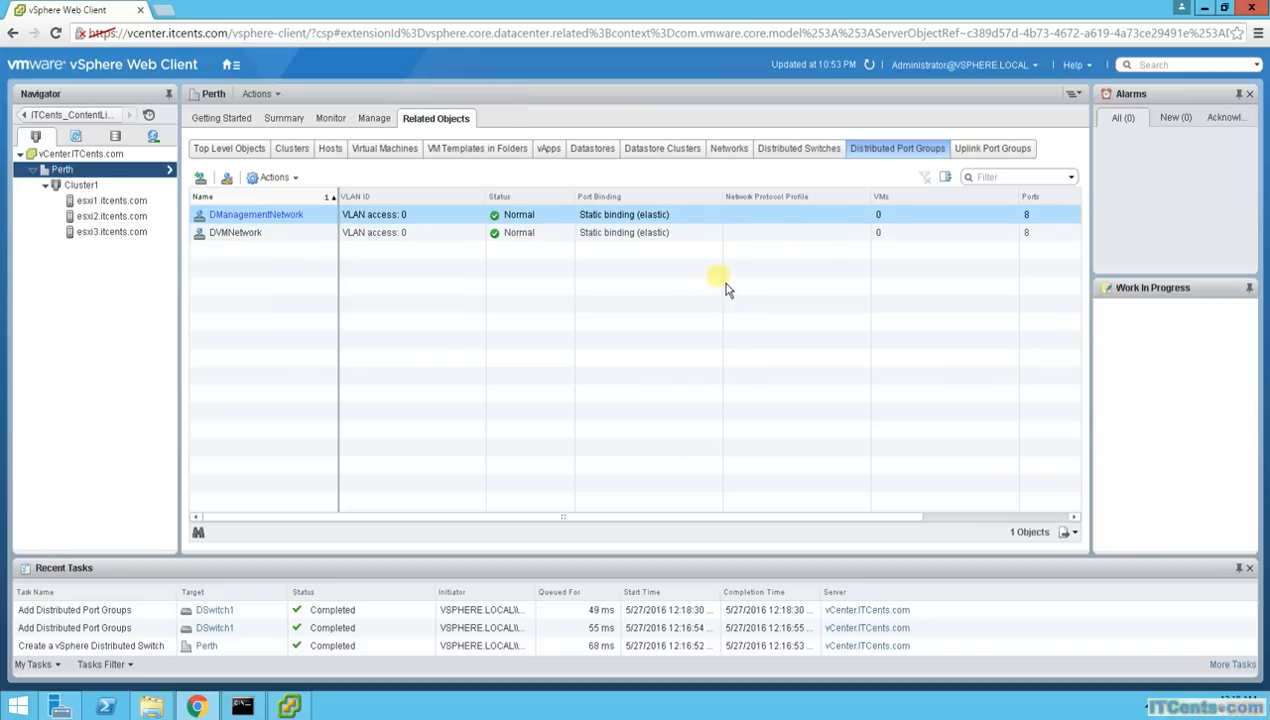
# Start adding and managing hosts on DSwitch1 in the Perth datacenter with the Add hosts task, and continue to host selection.
pyautogui.click(816, 160)
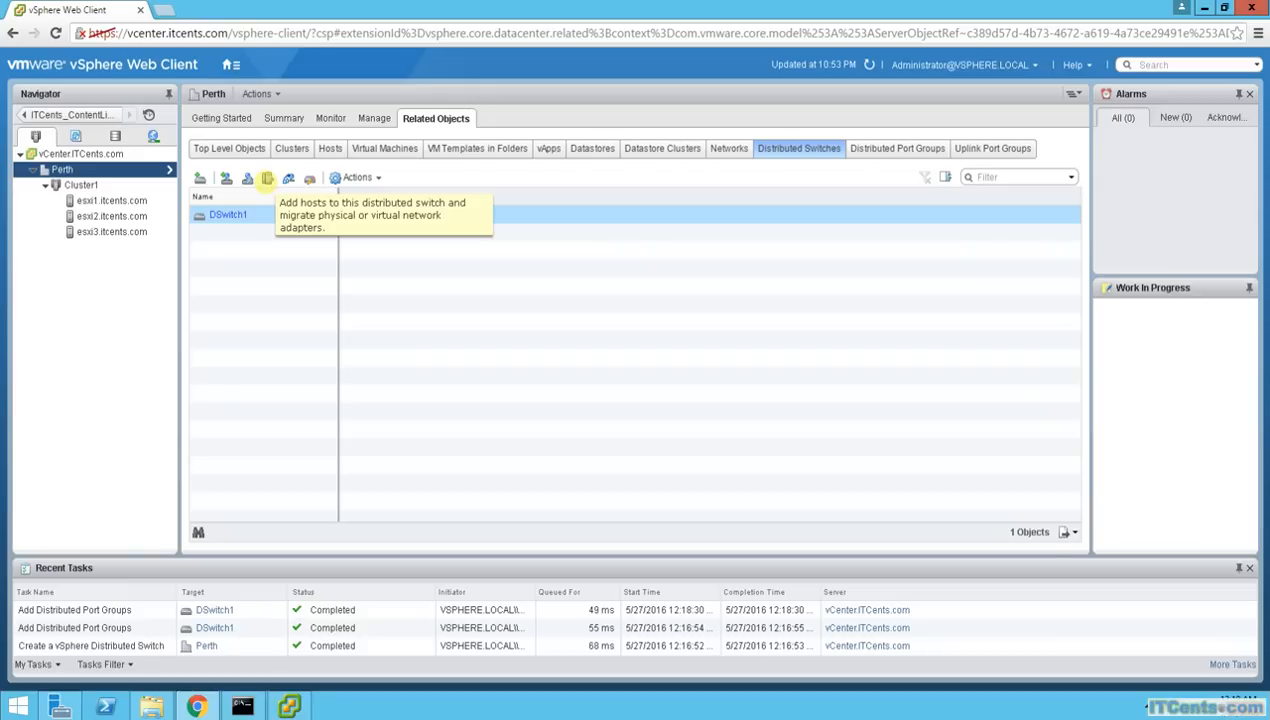
pyautogui.click(266, 181)
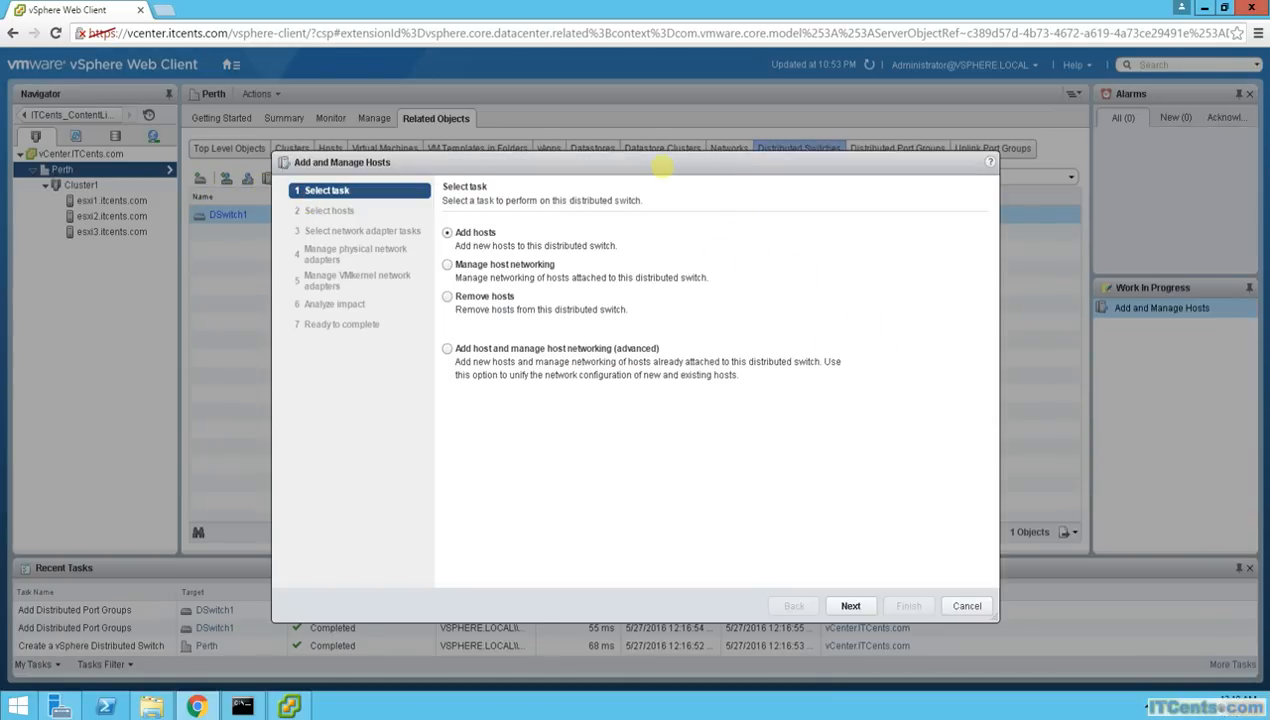
pyautogui.moveTo(662, 168); pyautogui.dragTo(624, 124)
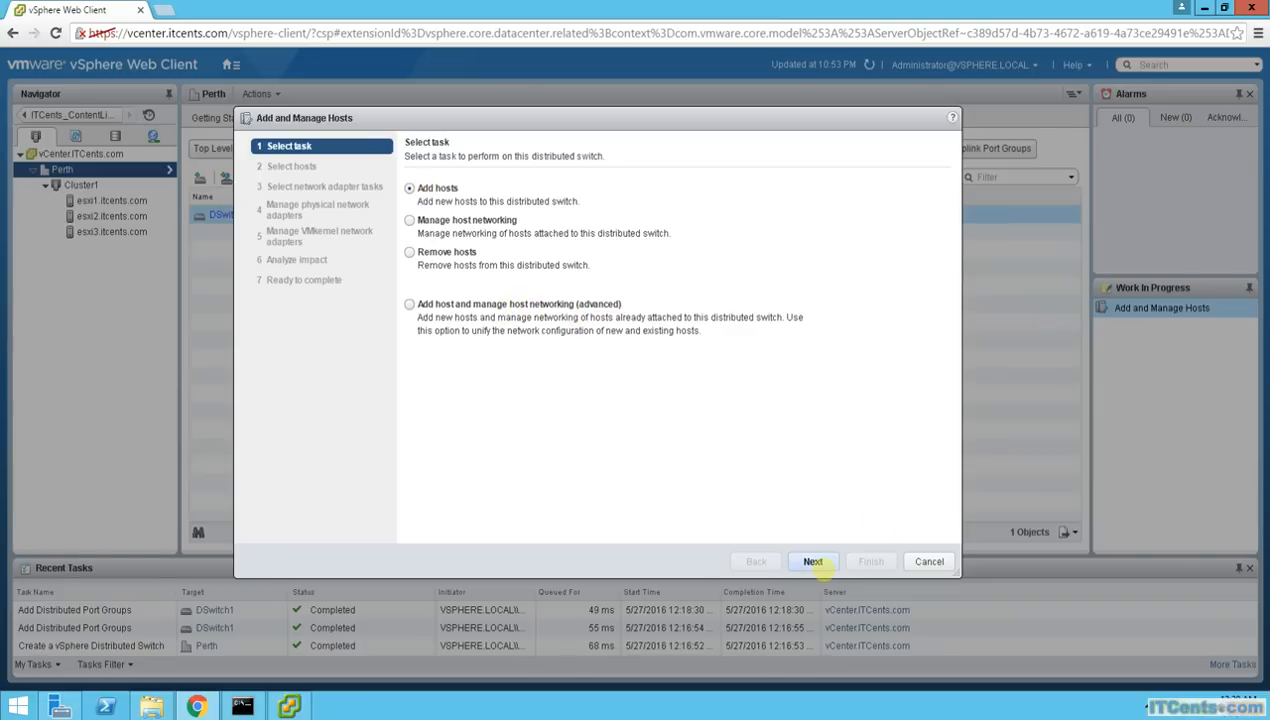
pyautogui.click(813, 561)
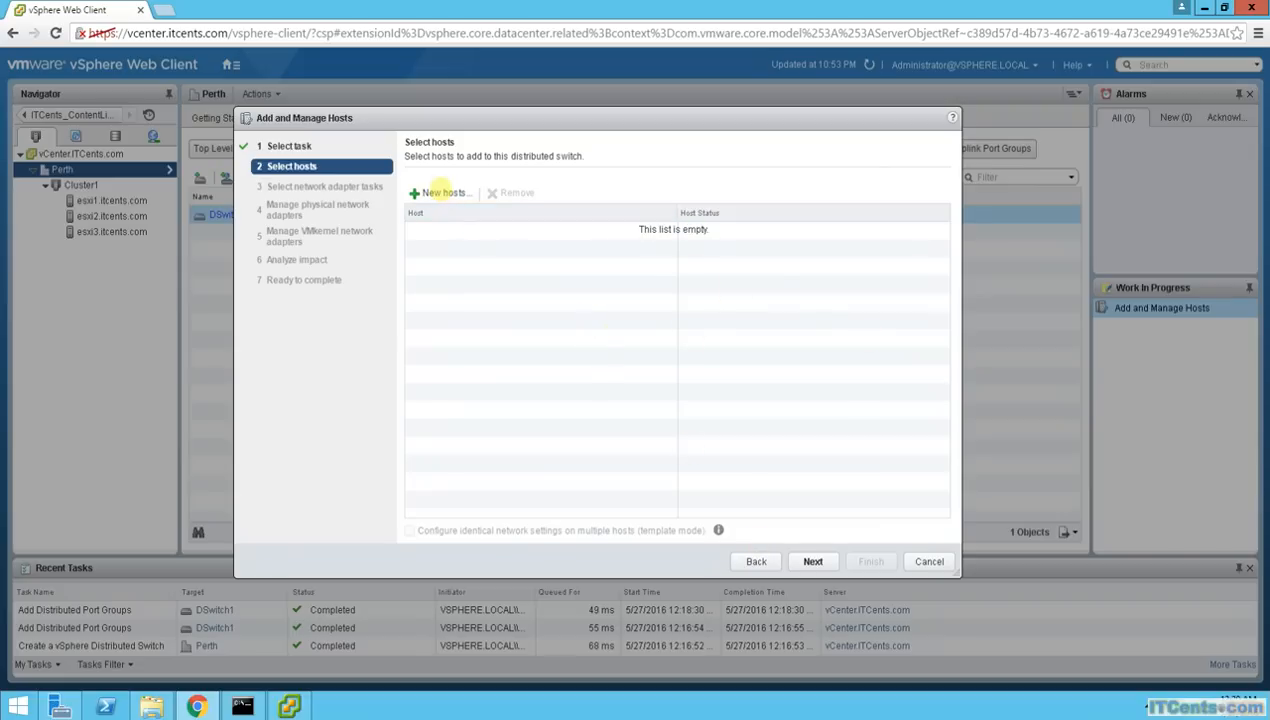
# Add the new hosts esxi1.itcents.com, esxi2.itcents.com and esxi3.itcents.com from Cluster1 to the distributed switch's host selection.
pyautogui.click(441, 192)
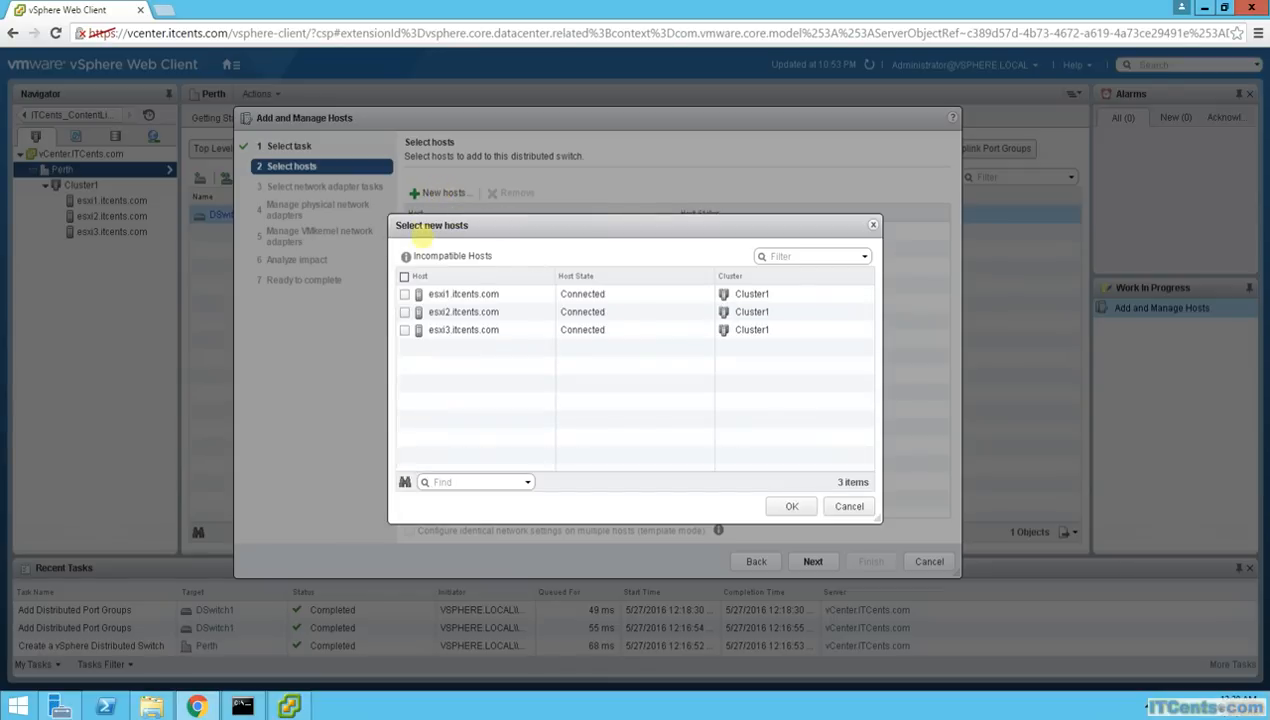
pyautogui.click(405, 294)
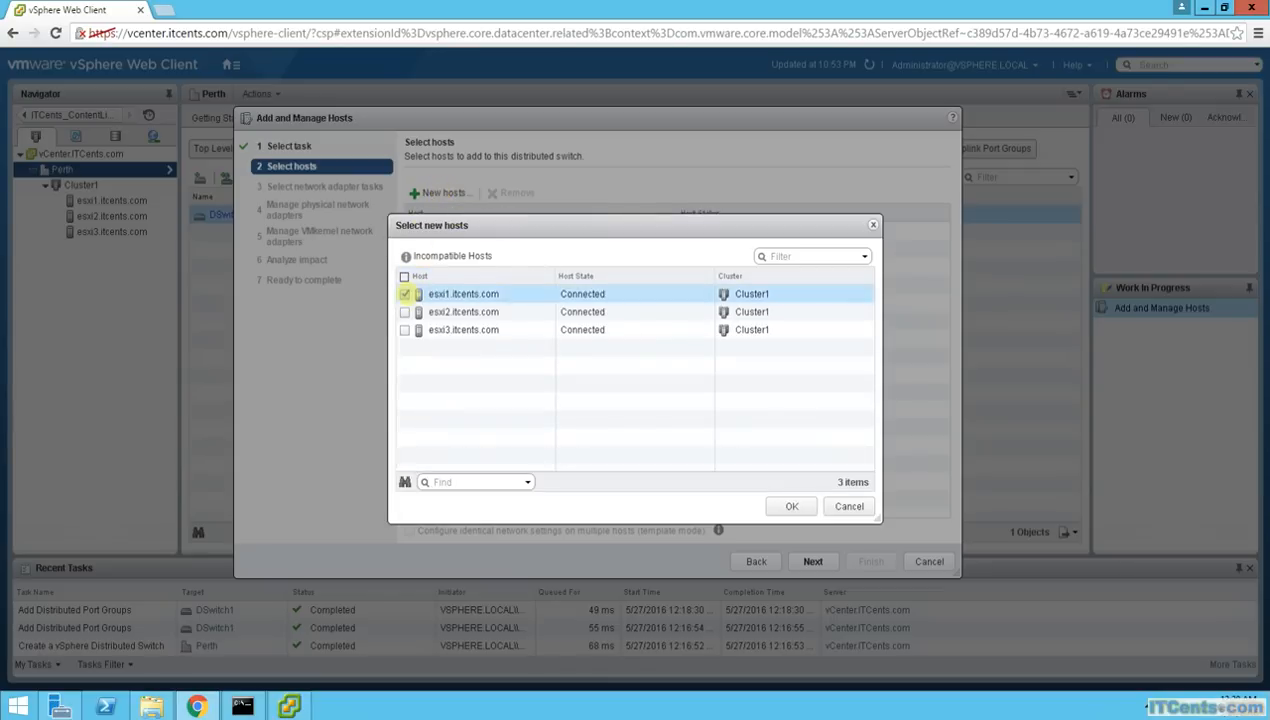
pyautogui.click(404, 312)
pyautogui.click(405, 330)
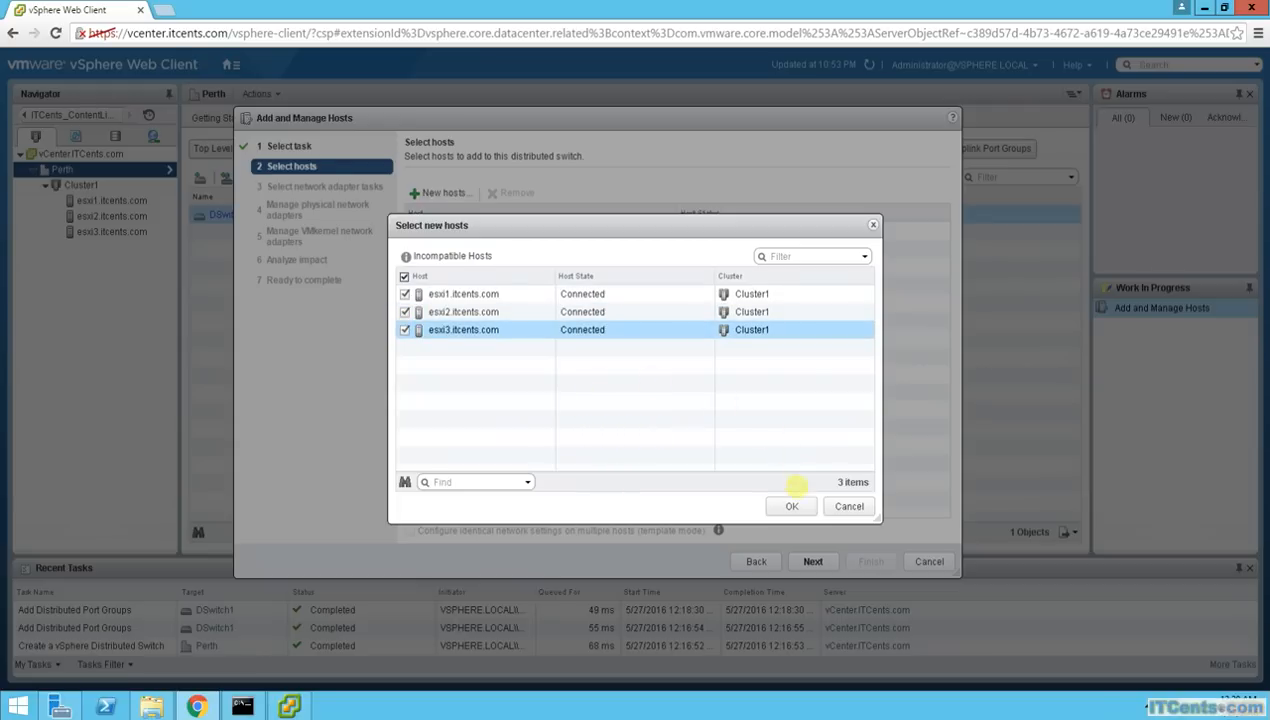
pyautogui.click(791, 506)
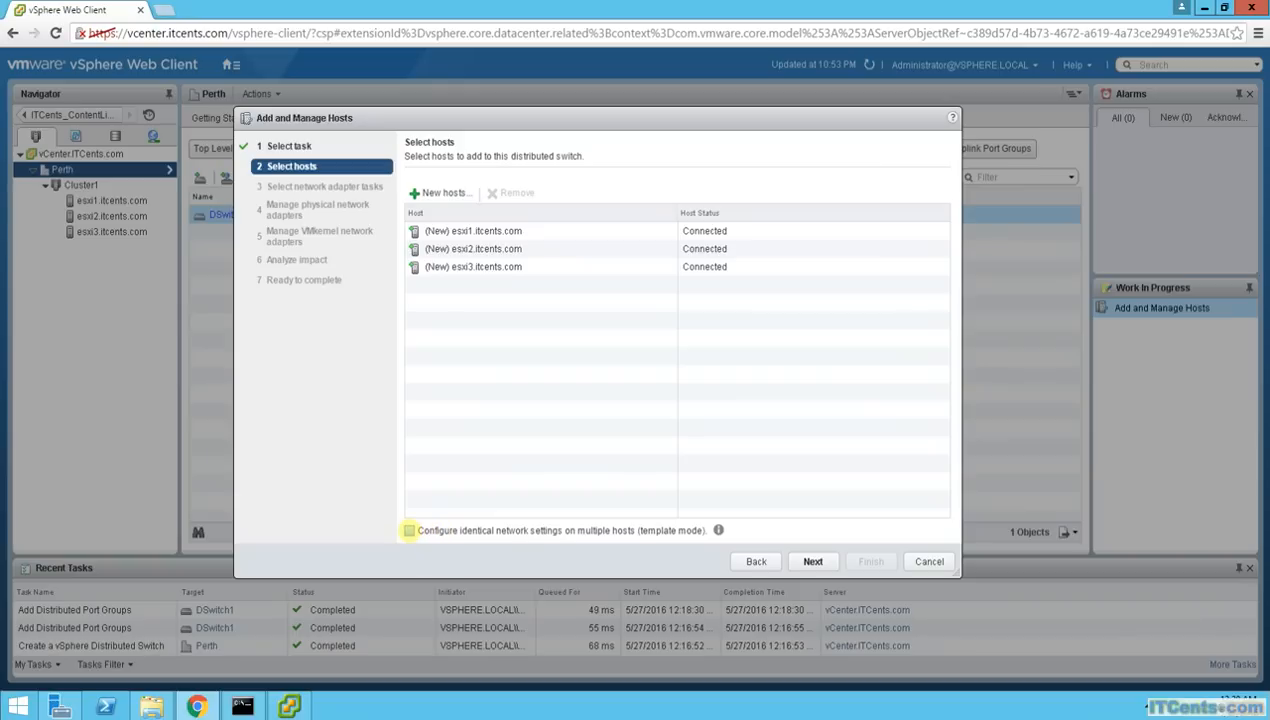
# Try template mode for identical network settings on multiple hosts and turn it off again.
pyautogui.click(409, 530)
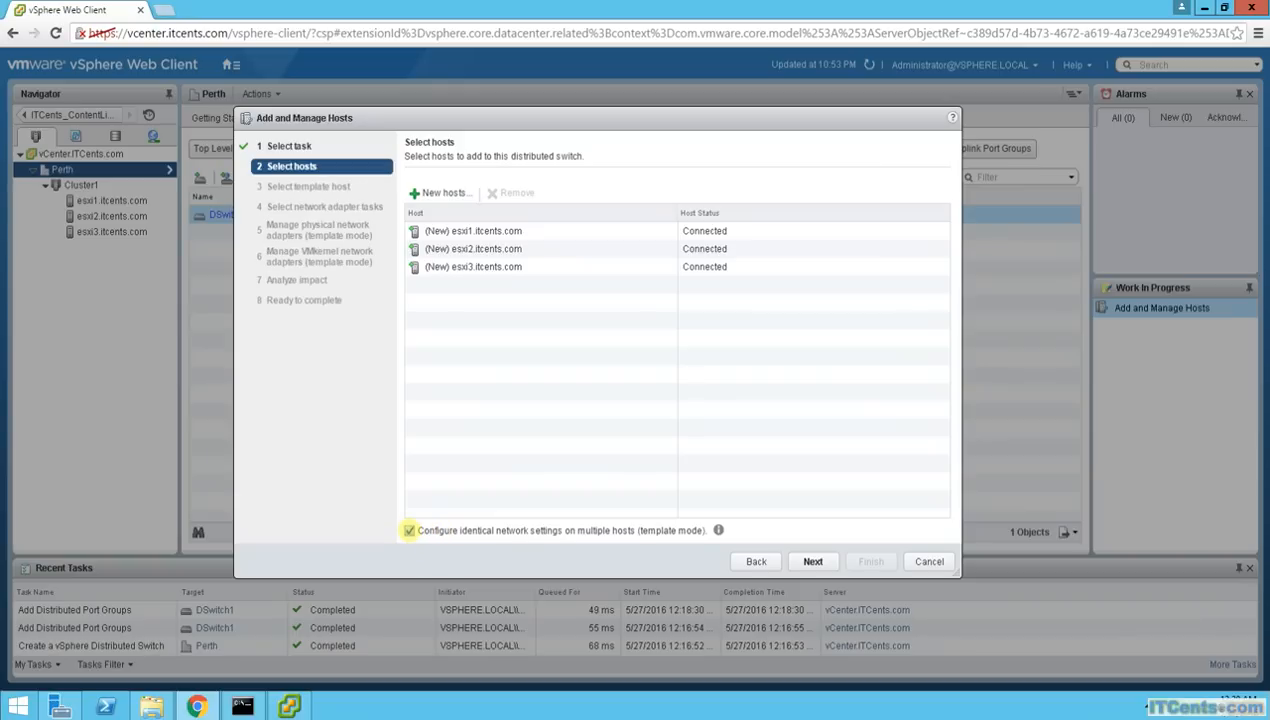
pyautogui.click(409, 530)
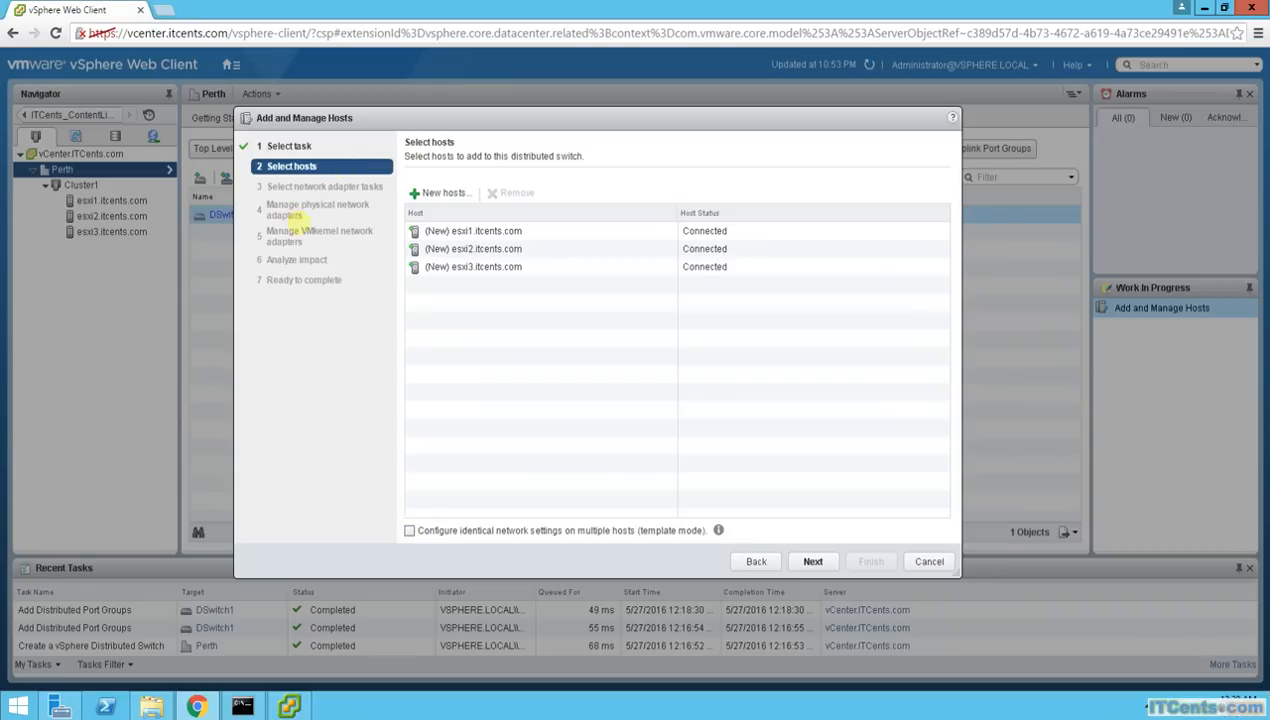
pyautogui.click(409, 530)
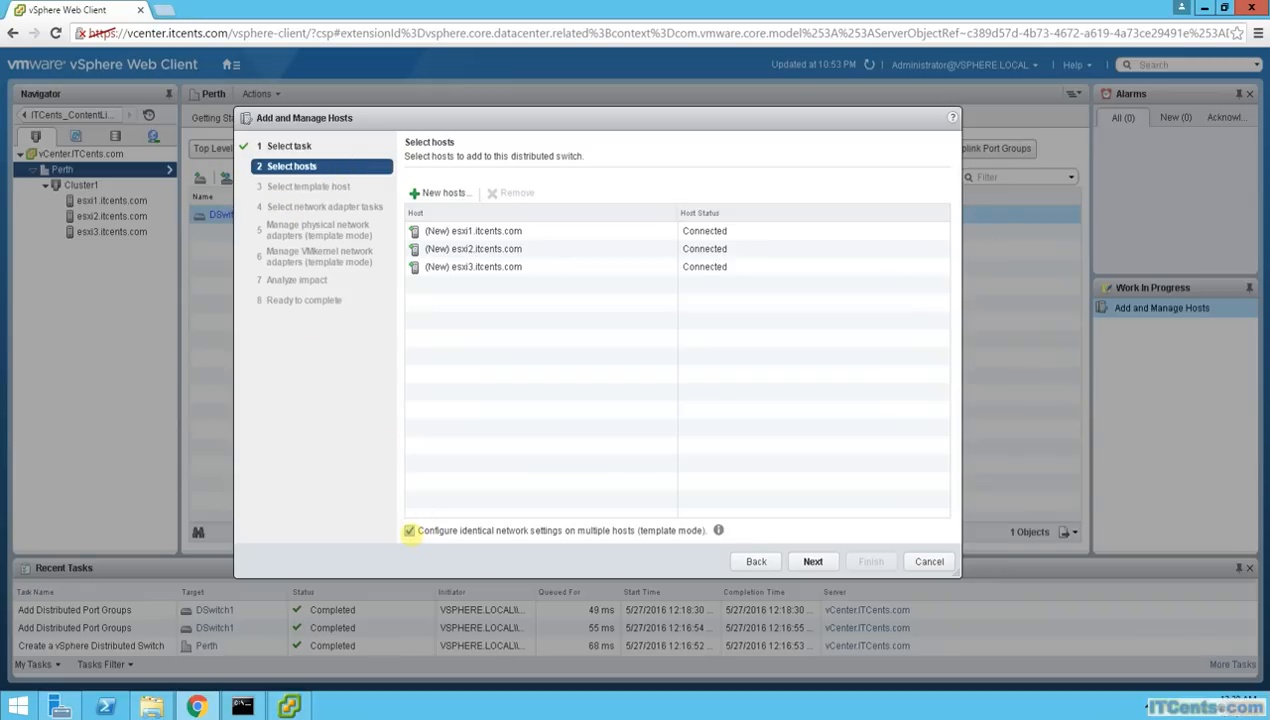
pyautogui.click(409, 530)
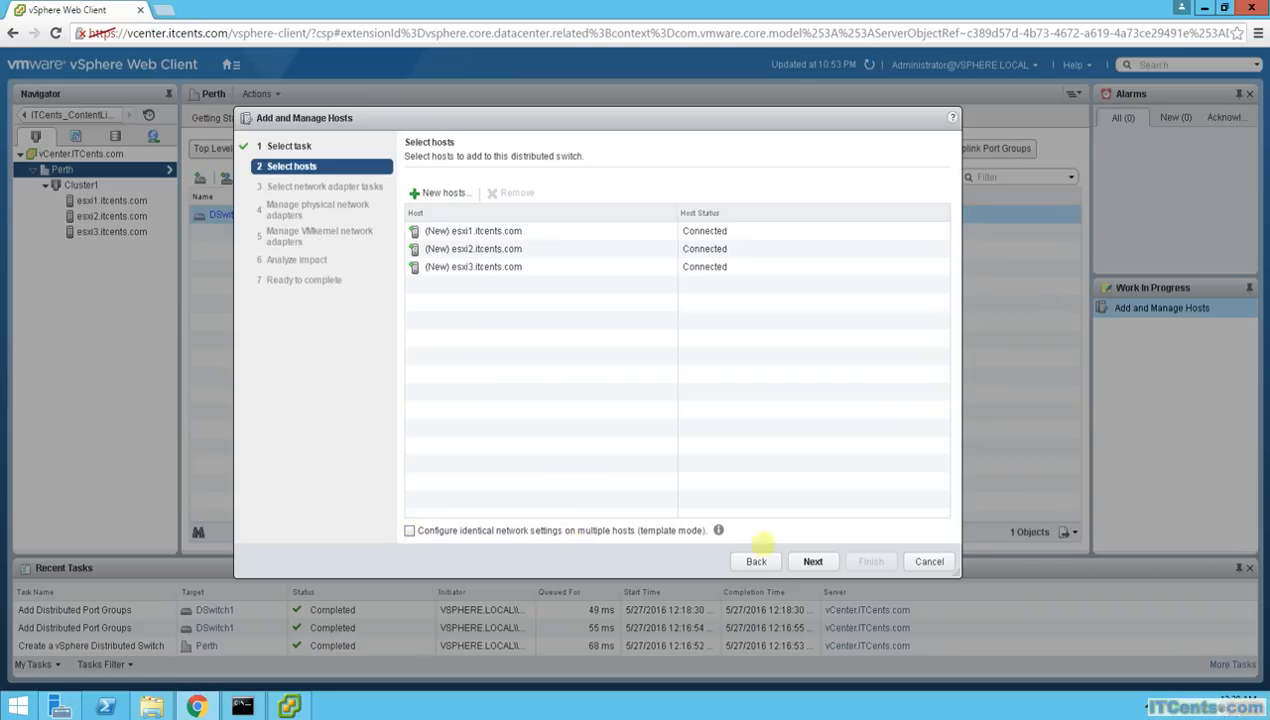
# Include virtual machine networking migration with the physical and VMkernel adapter tasks, and continue to the physical adapters.
pyautogui.click(812, 561)
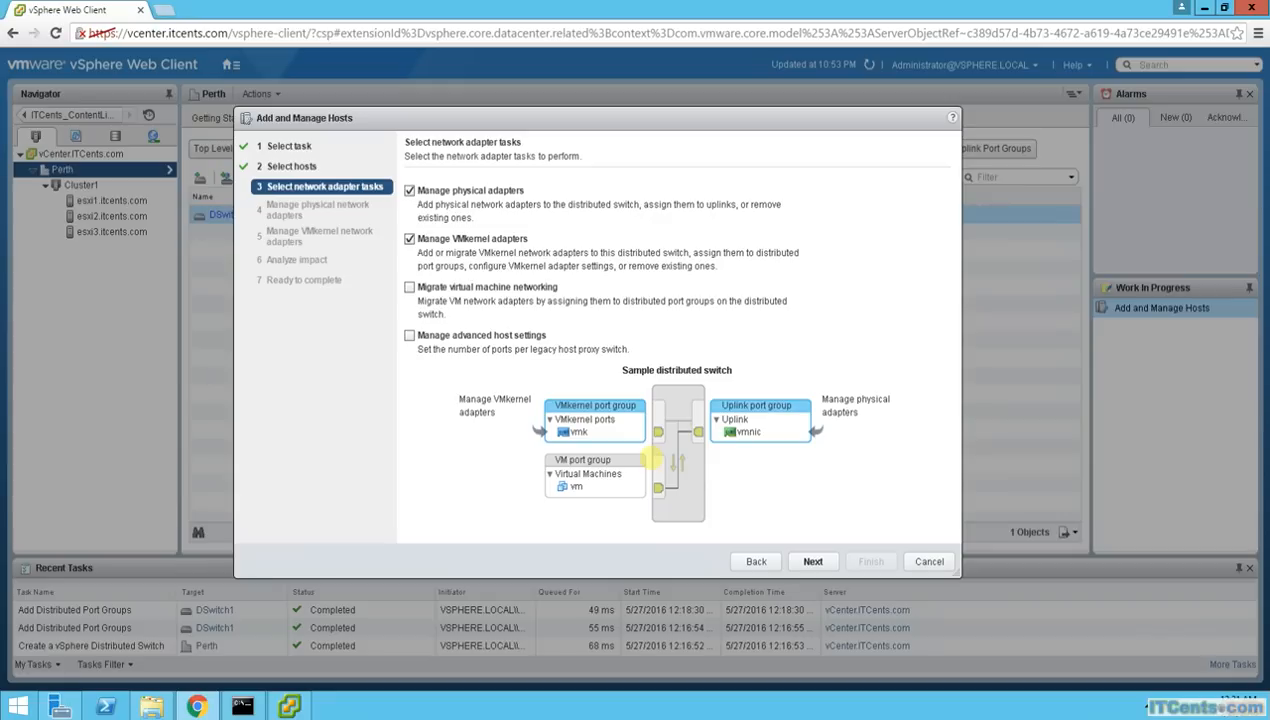
pyautogui.click(409, 287)
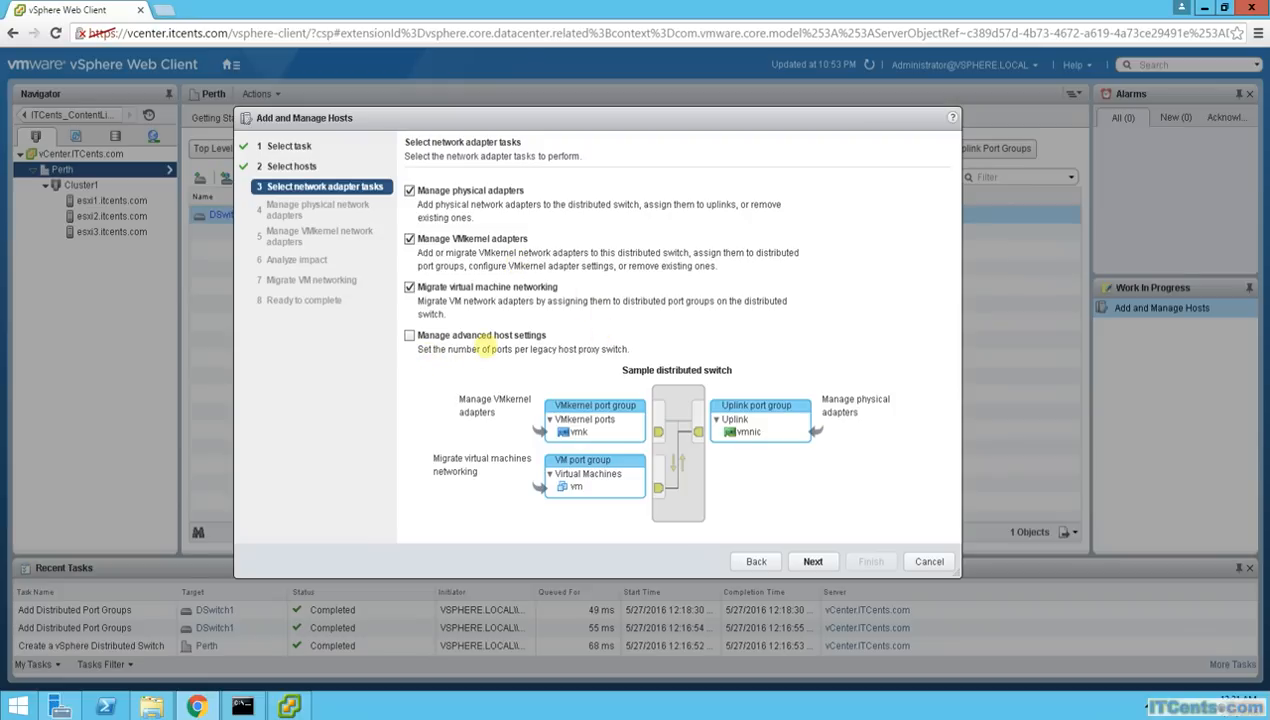
pyautogui.click(812, 561)
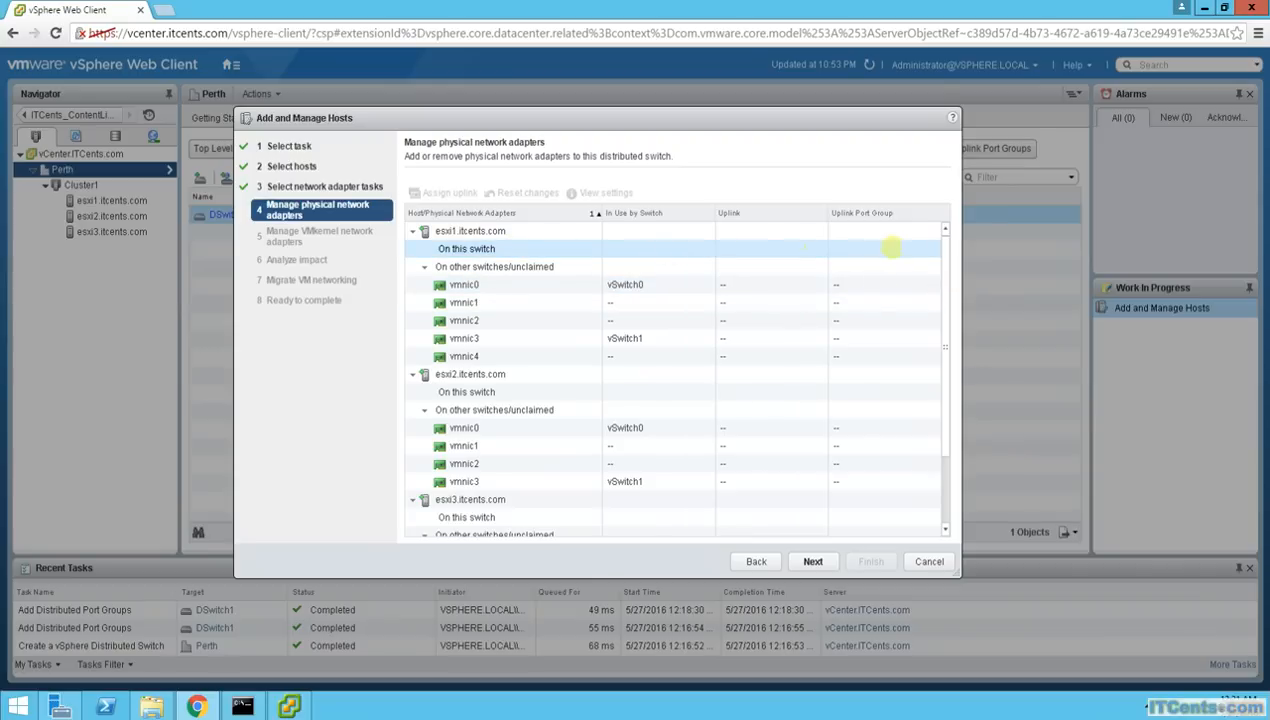
# Review the hosts' physical adapters and assign vmnic0 of esxi1.itcents.com to Uplink 1.
pyautogui.click(892, 246)
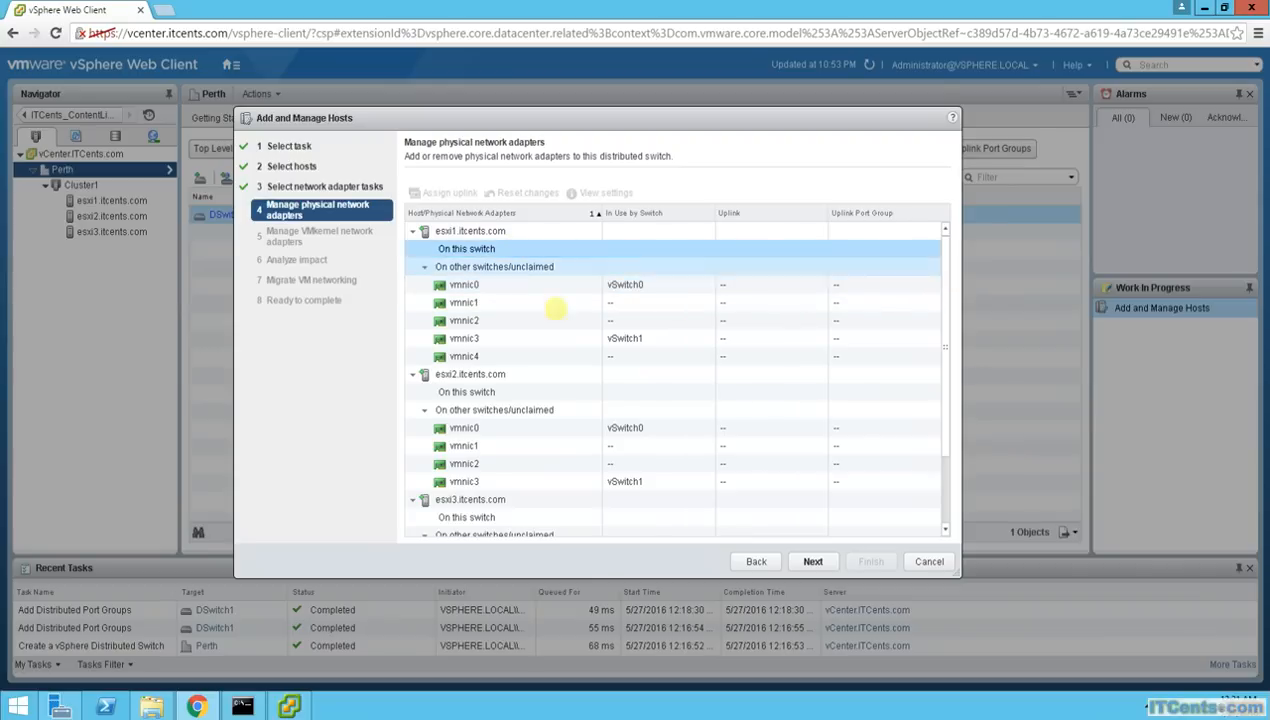
pyautogui.click(817, 338)
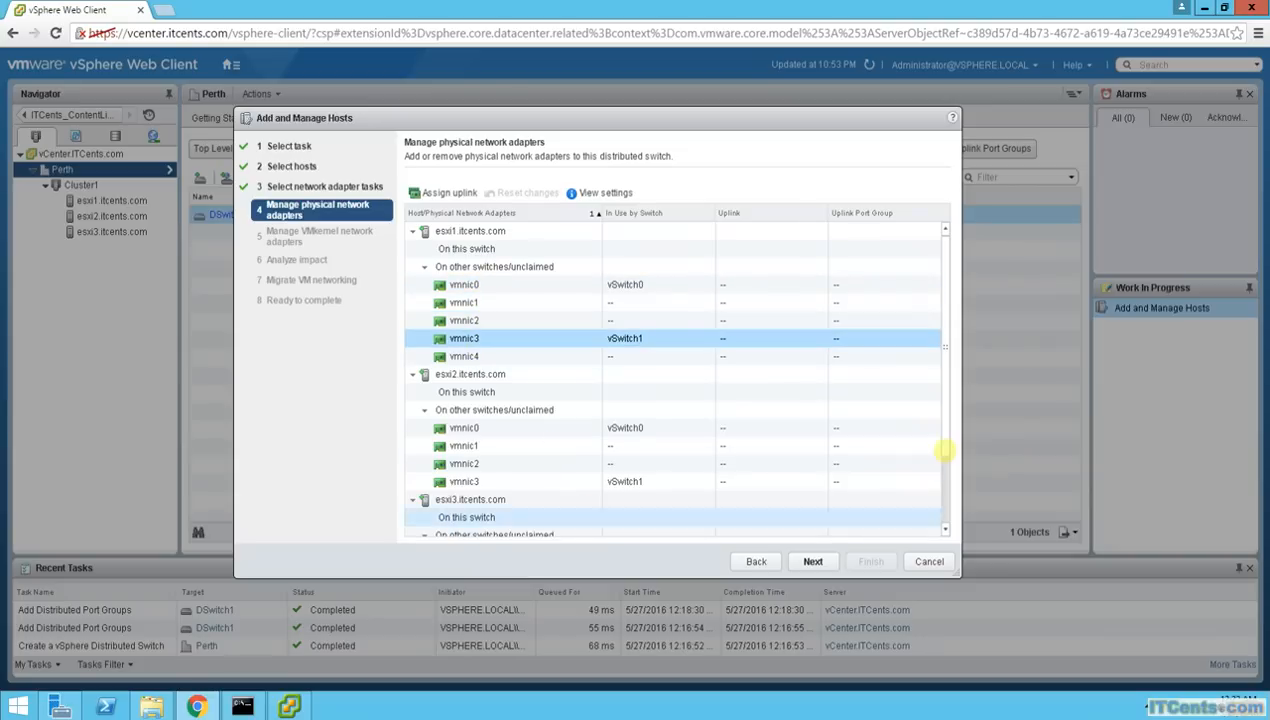
pyautogui.moveTo(945, 397); pyautogui.dragTo(955, 467)
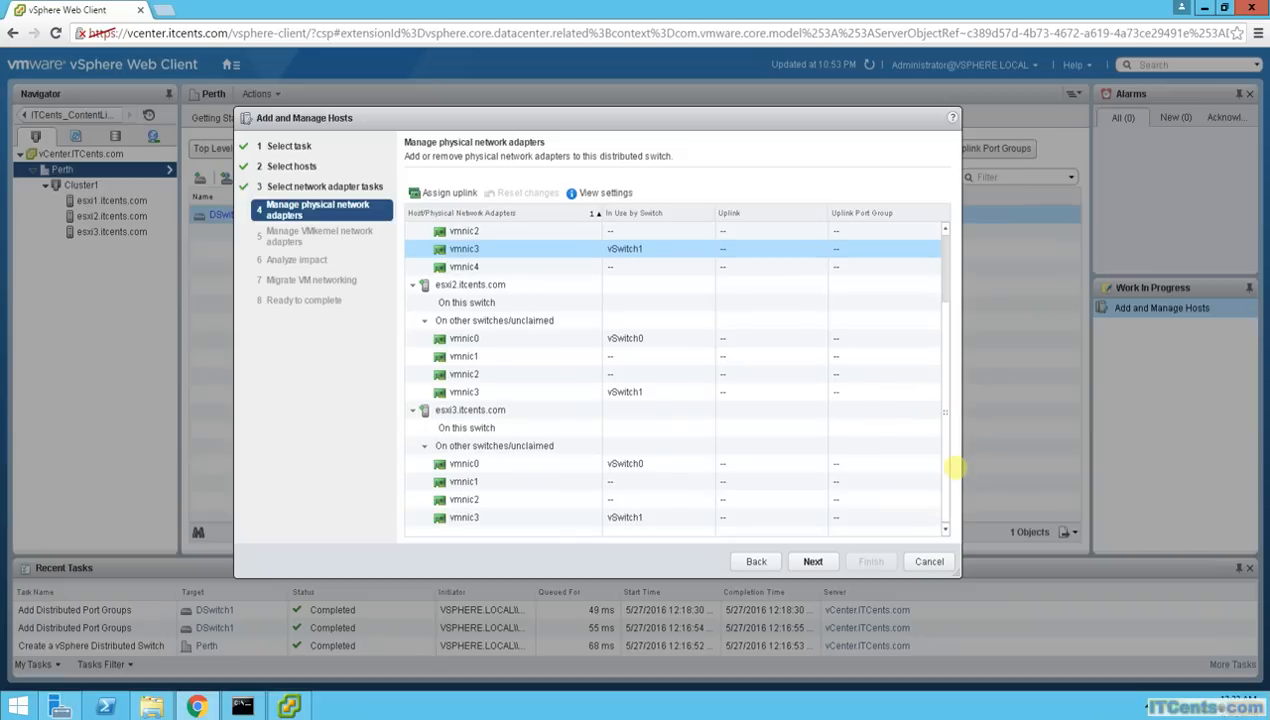
pyautogui.moveTo(944, 394); pyautogui.dragTo(958, 250)
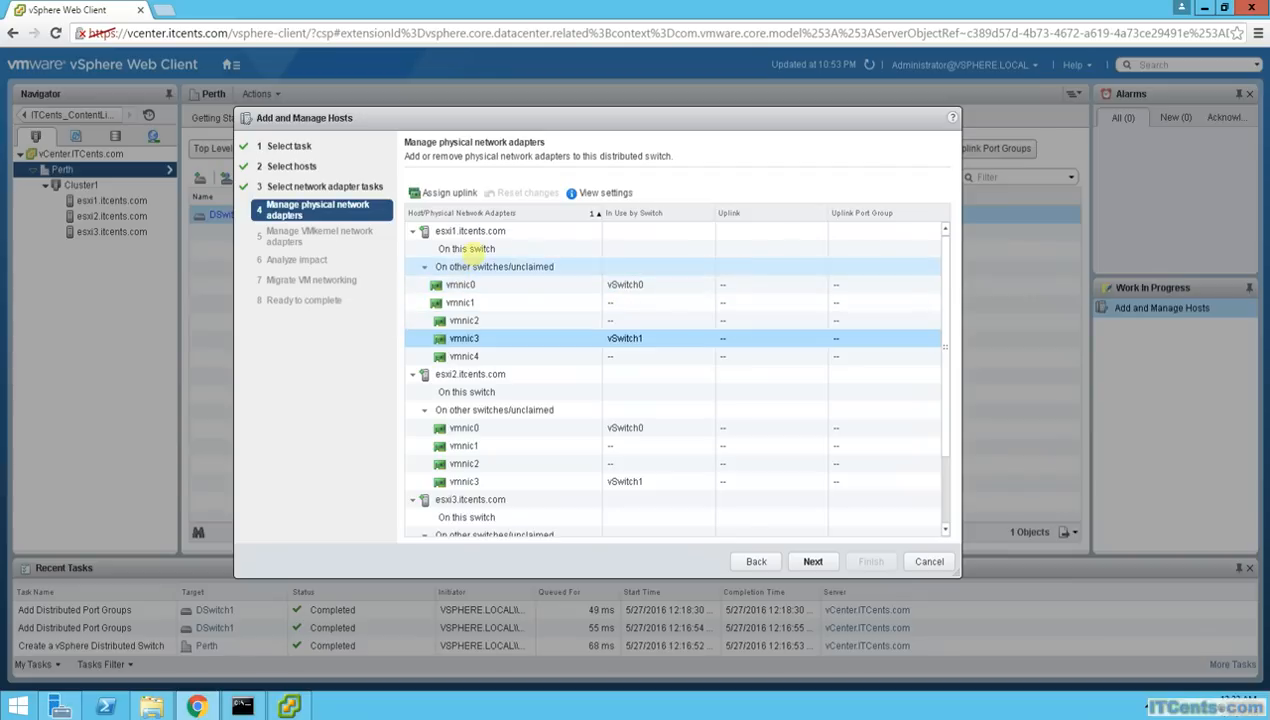
pyautogui.click(475, 249)
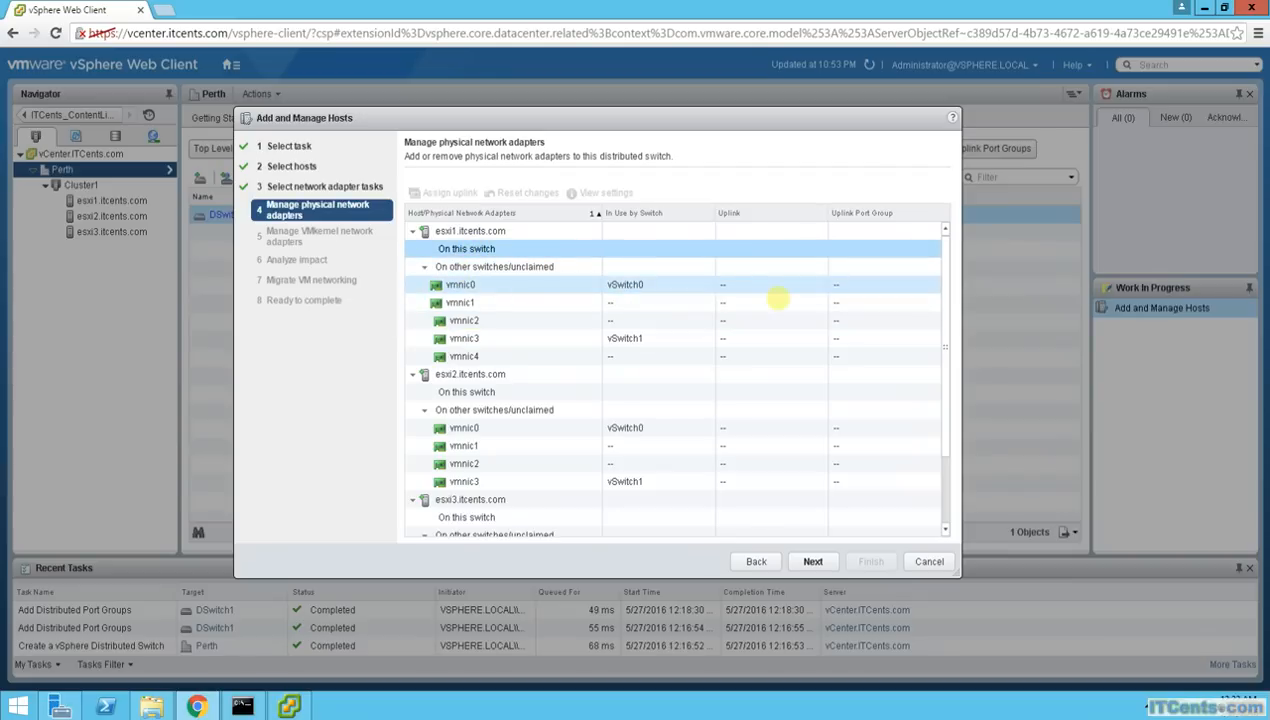
pyautogui.click(781, 285)
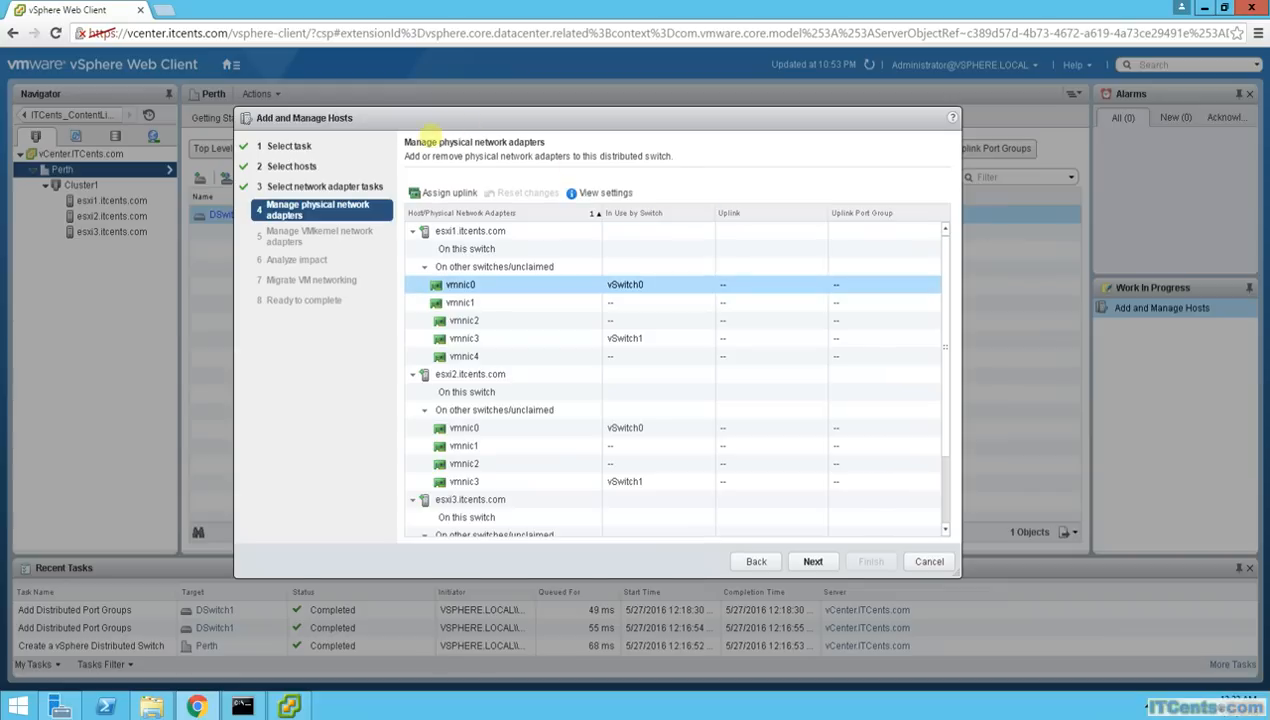
pyautogui.click(437, 192)
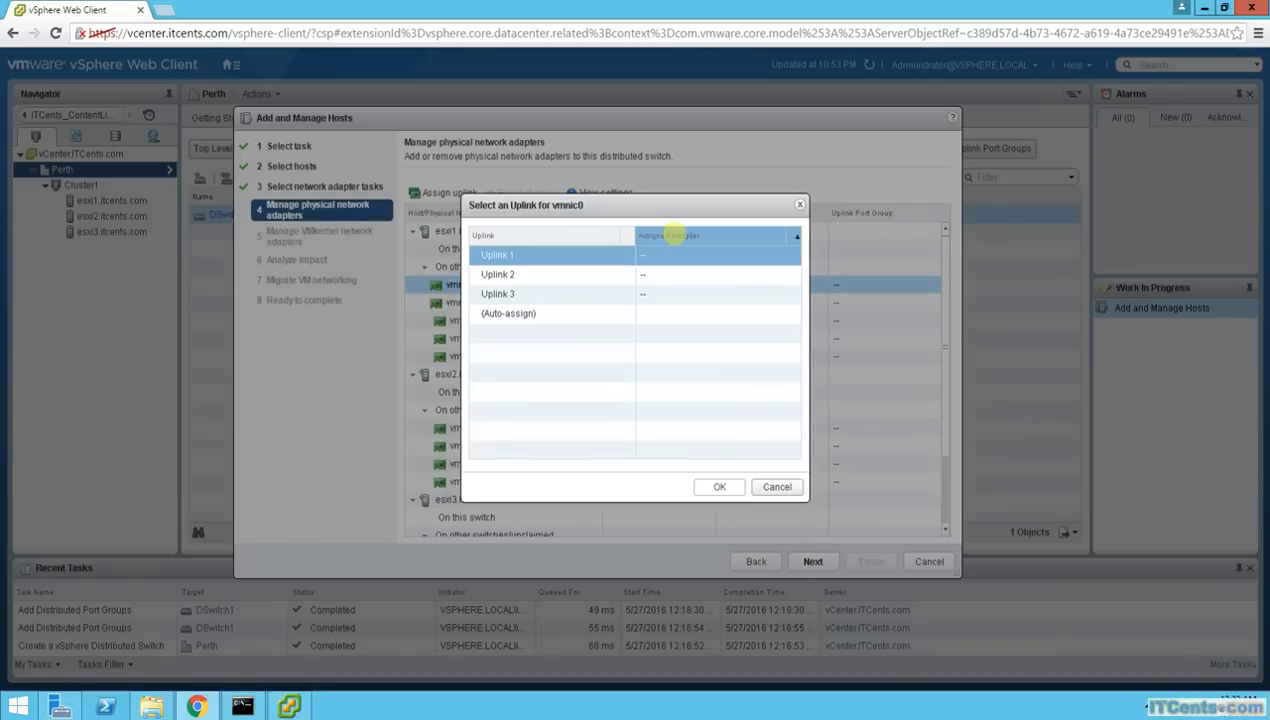
pyautogui.moveTo(519, 206); pyautogui.dragTo(666, 353)
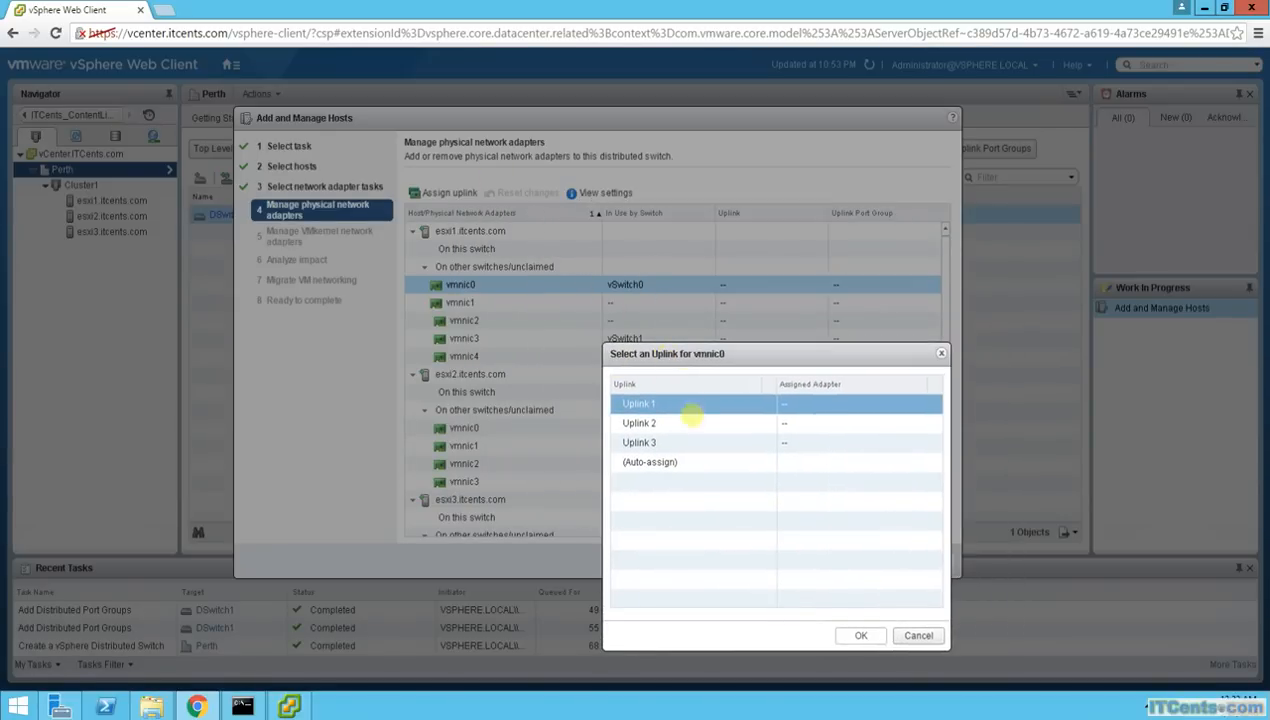
pyautogui.click(680, 421)
pyautogui.click(643, 461)
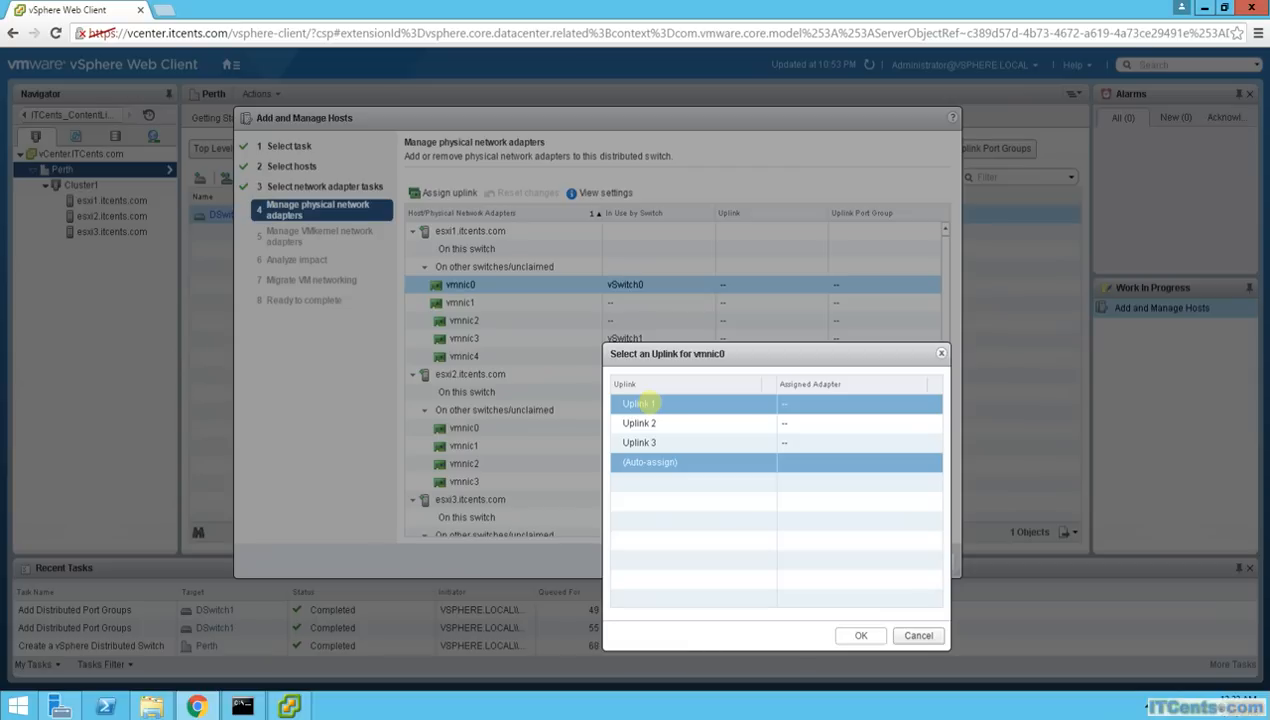
pyautogui.click(640, 403)
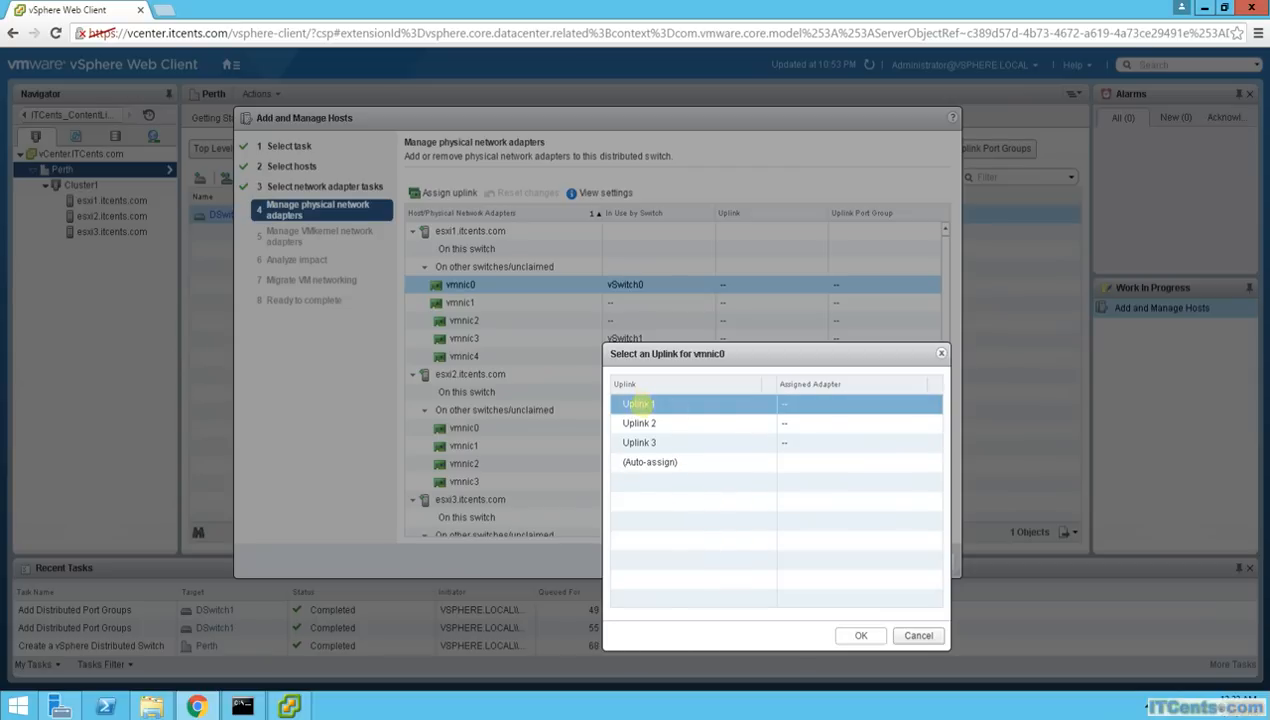
pyautogui.click(860, 635)
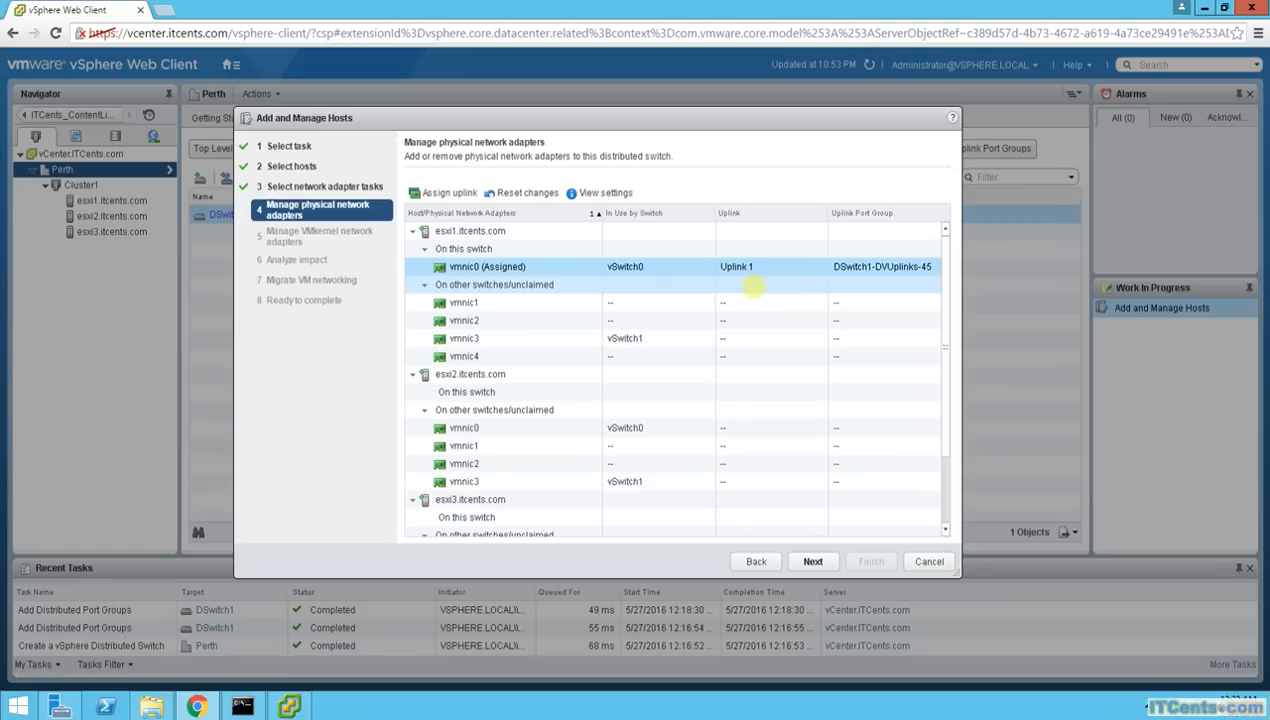
# Assign vmnic1 of esxi1.itcents.com to Uplink 2.
pyautogui.click(493, 302)
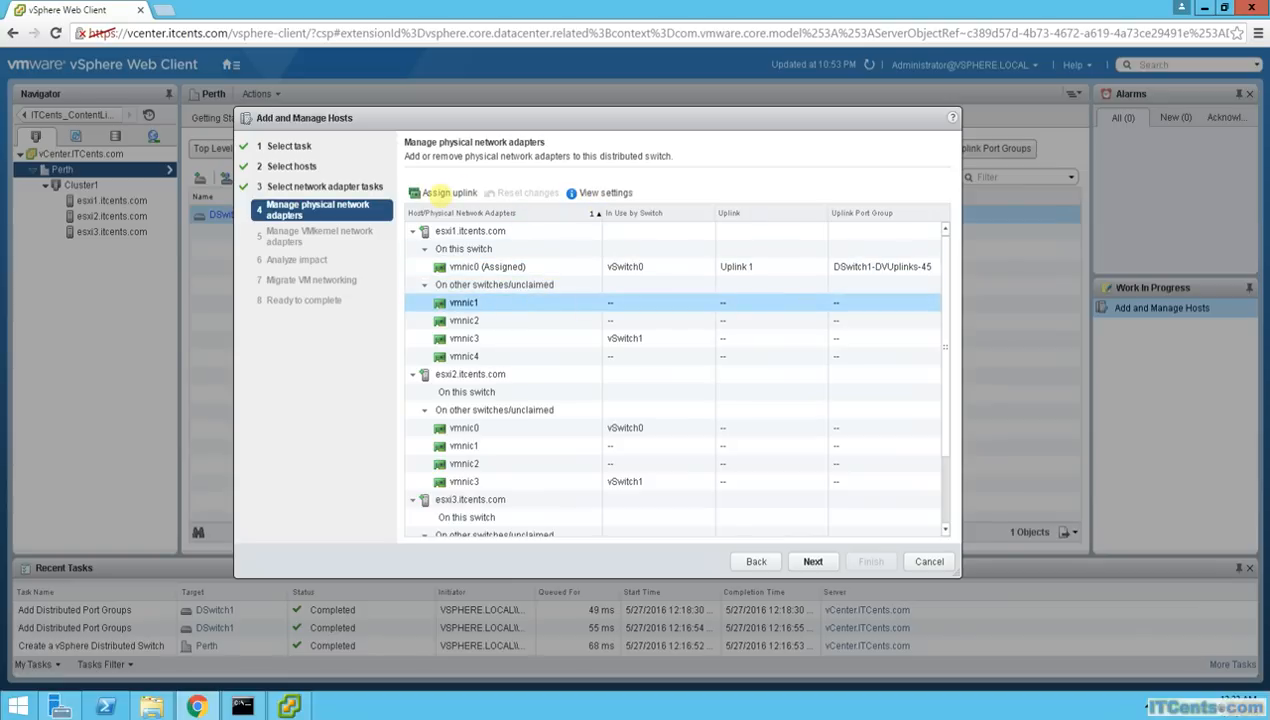
pyautogui.click(440, 192)
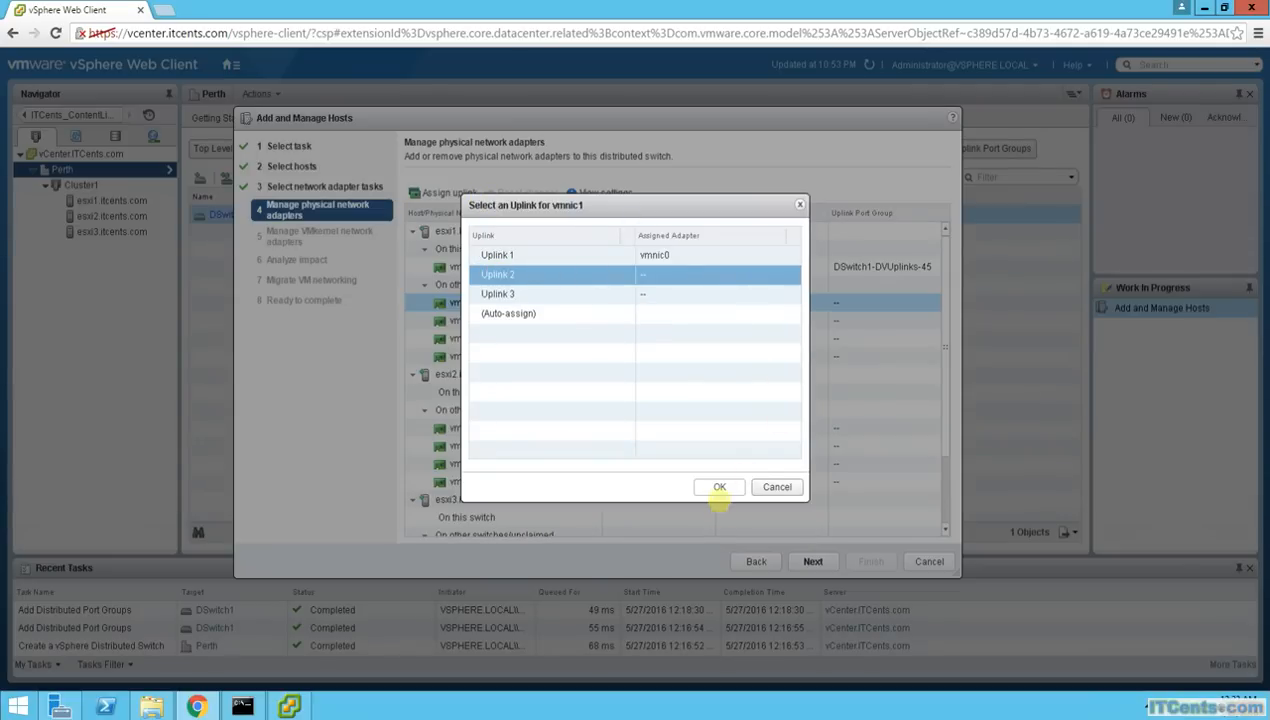
pyautogui.click(700, 487)
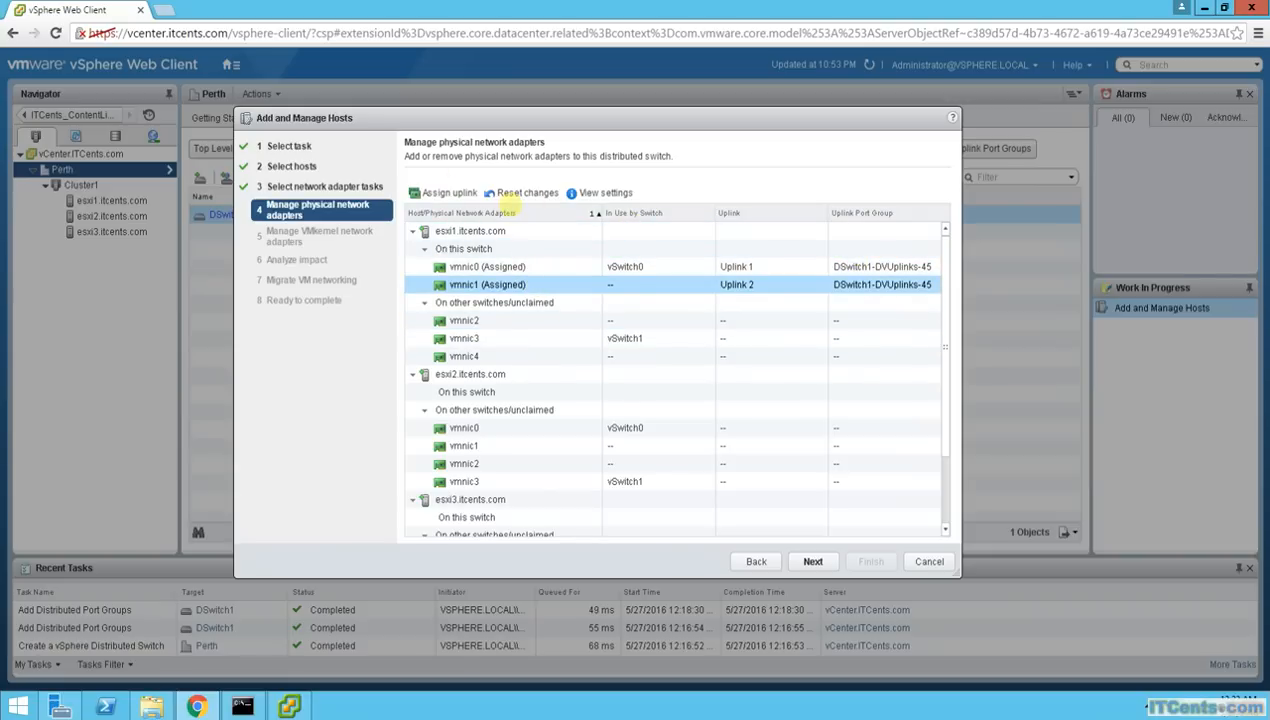
# Reset the uplink assignments of vmnic1 and vmnic0 on esxi1.itcents.com.
pyautogui.click(521, 192)
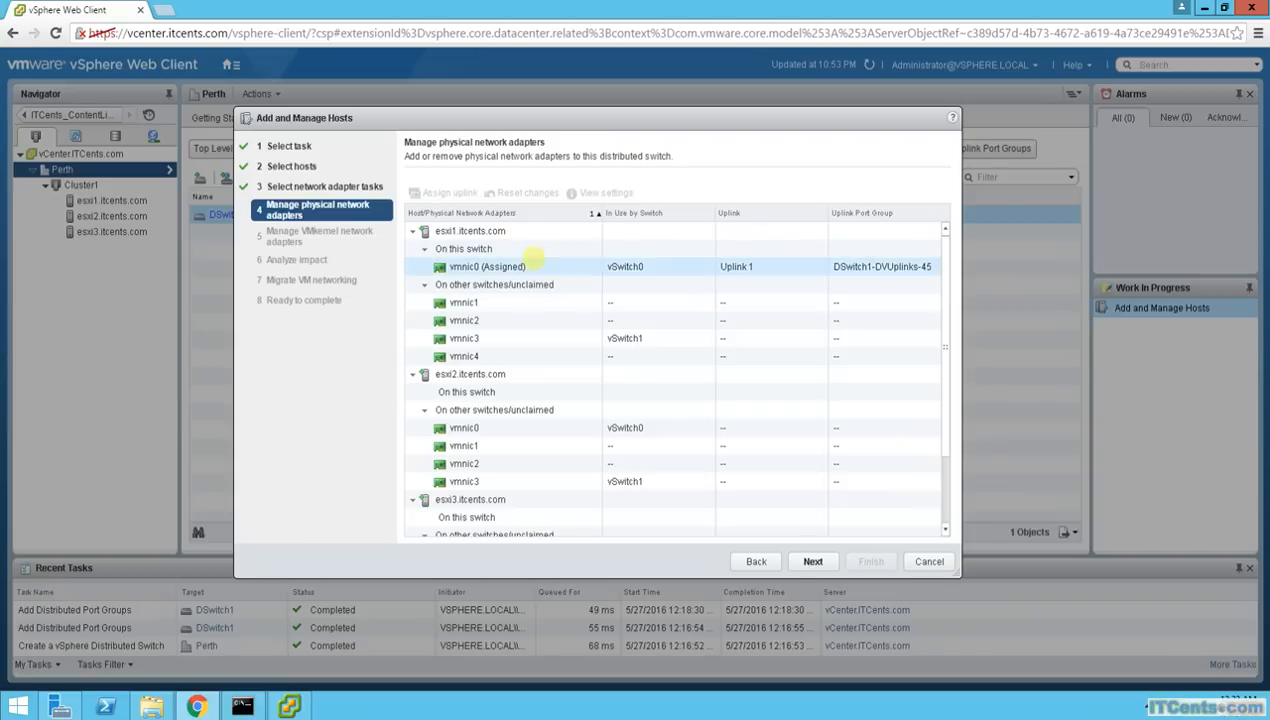
pyautogui.click(497, 266)
pyautogui.click(505, 194)
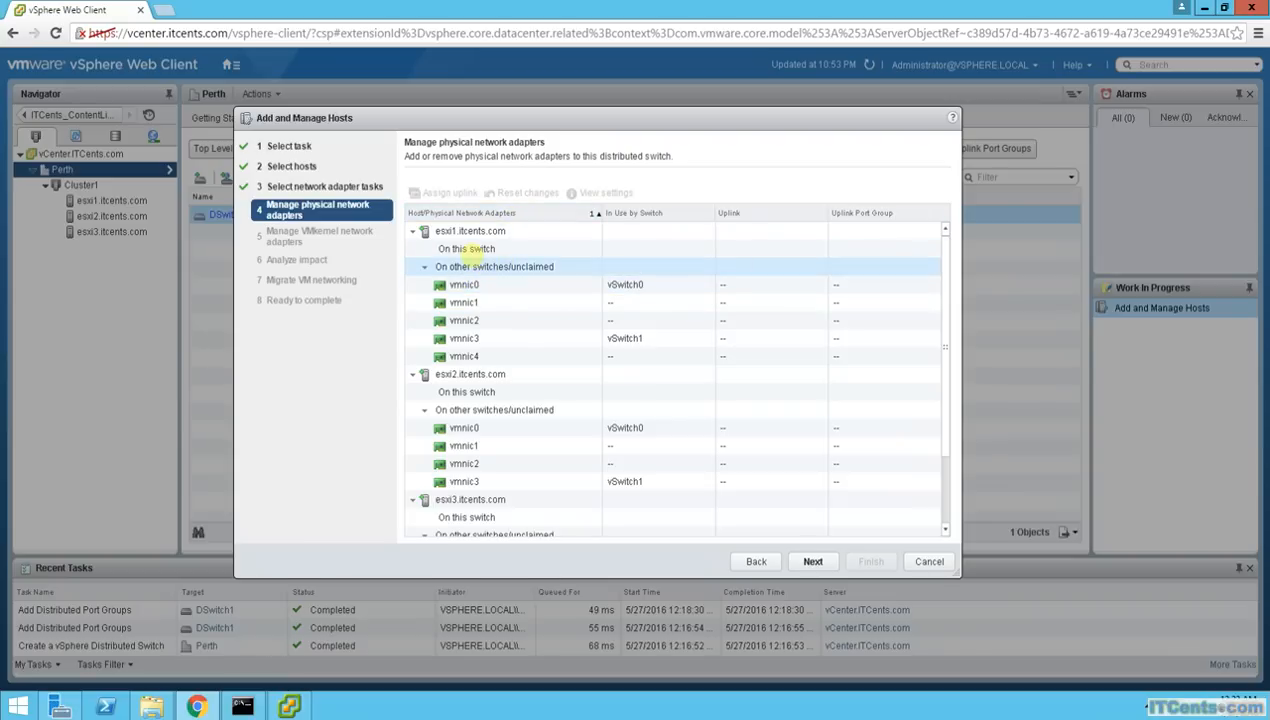
# Inspect the settings and properties of the physical adapter vmnic1 on esxi1.itcents.com.
pyautogui.click(474, 249)
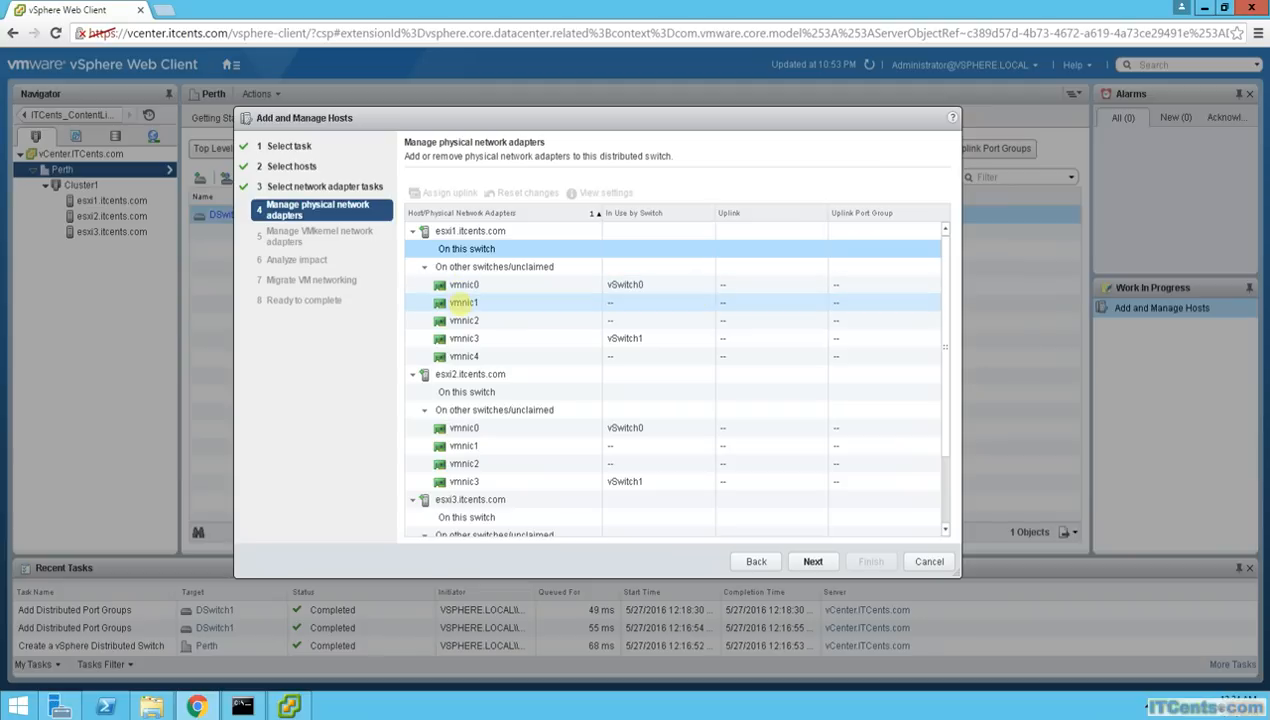
pyautogui.click(465, 302)
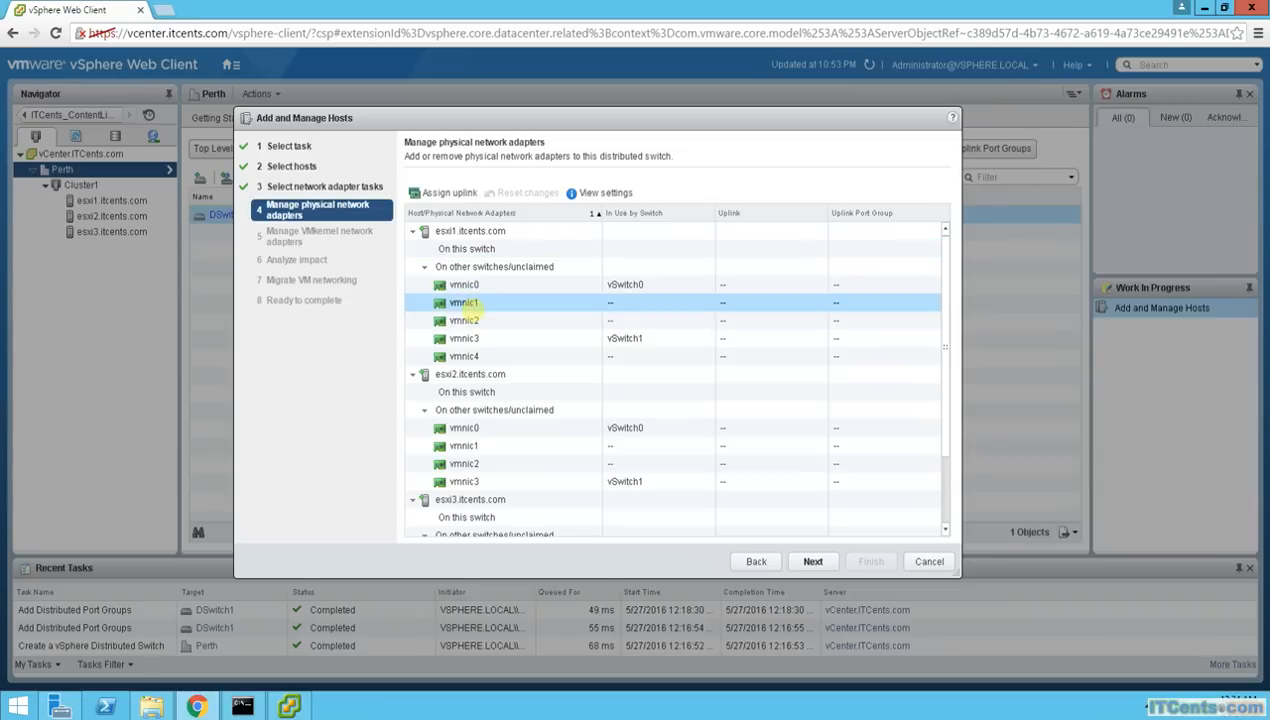
pyautogui.click(465, 320)
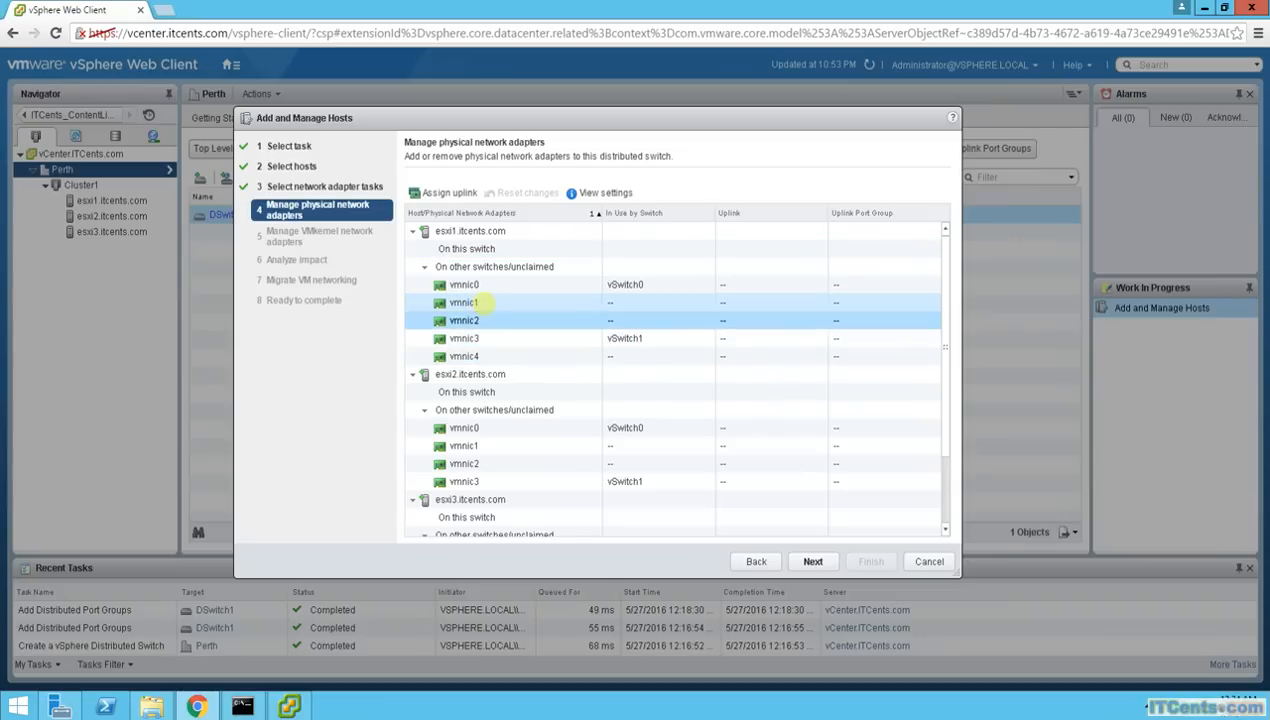
pyautogui.click(485, 303)
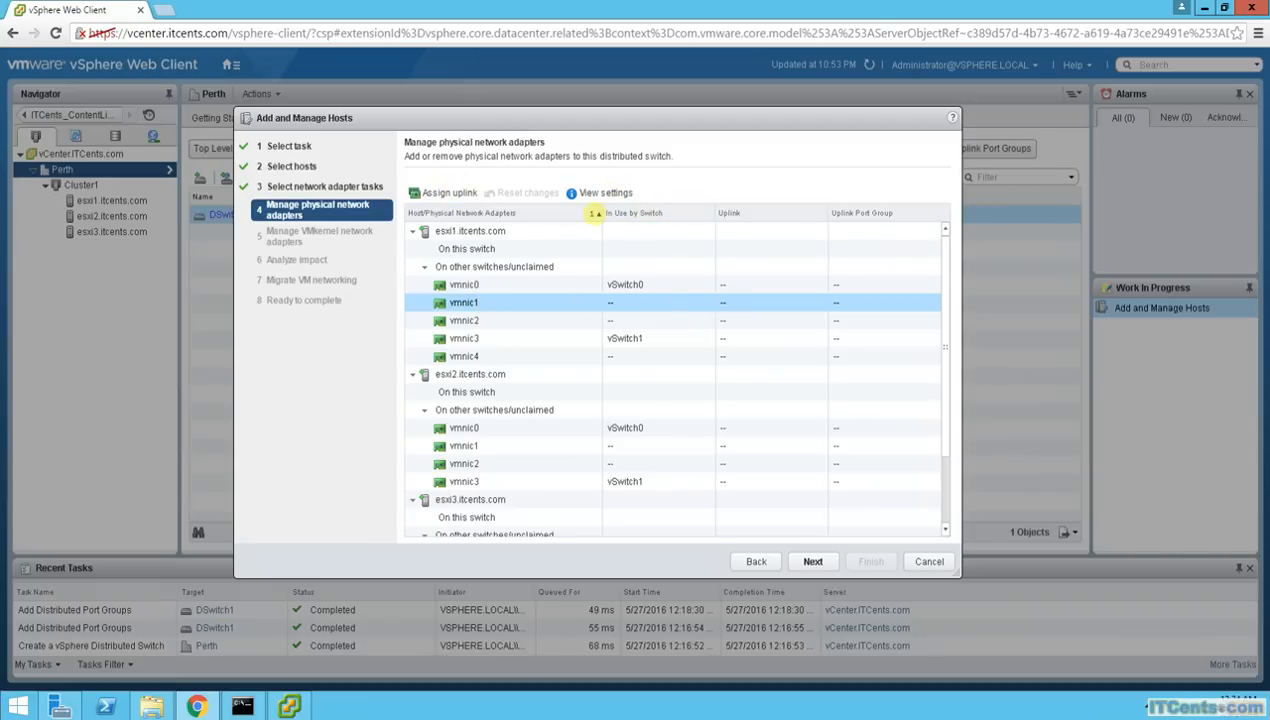
pyautogui.click(587, 193)
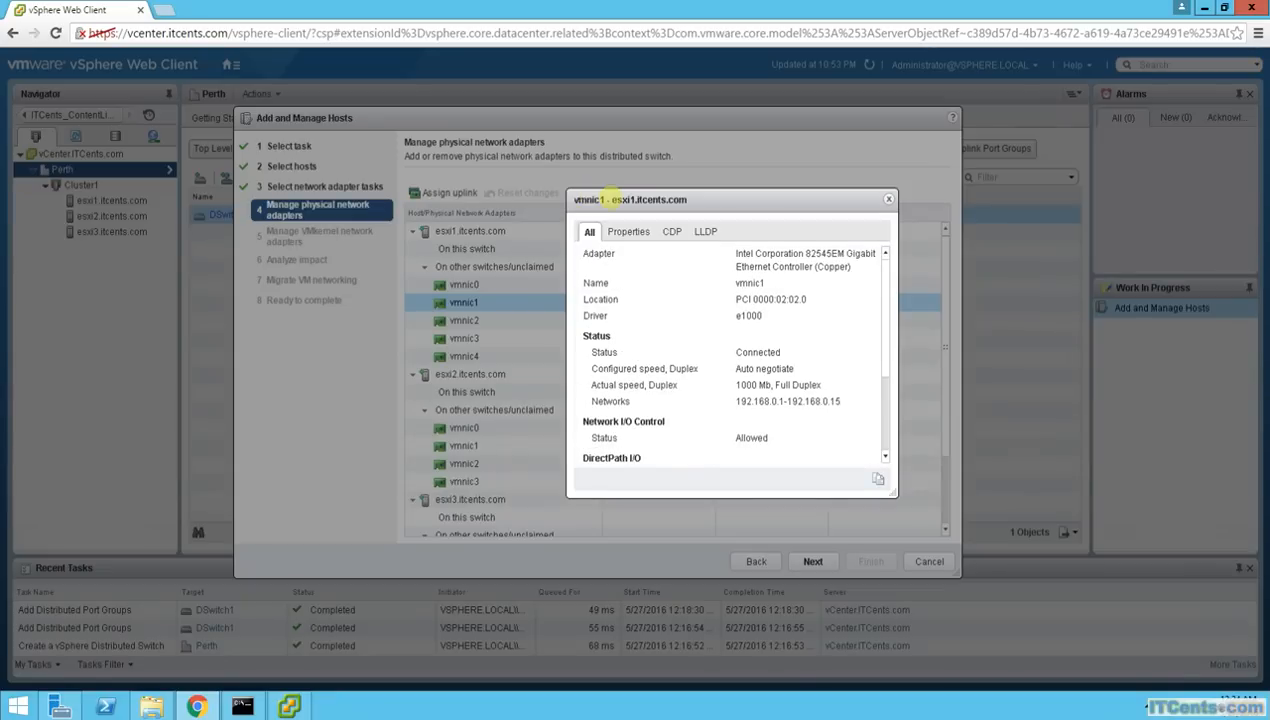
pyautogui.click(628, 231)
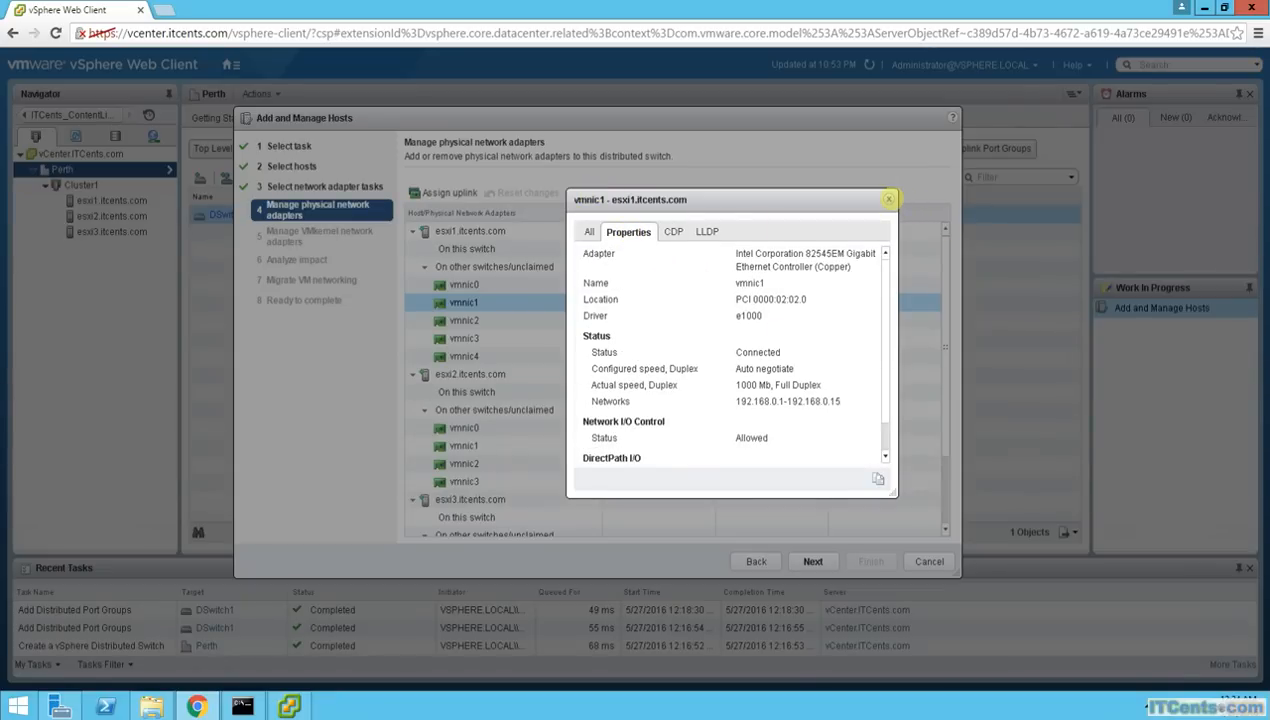
pyautogui.click(888, 199)
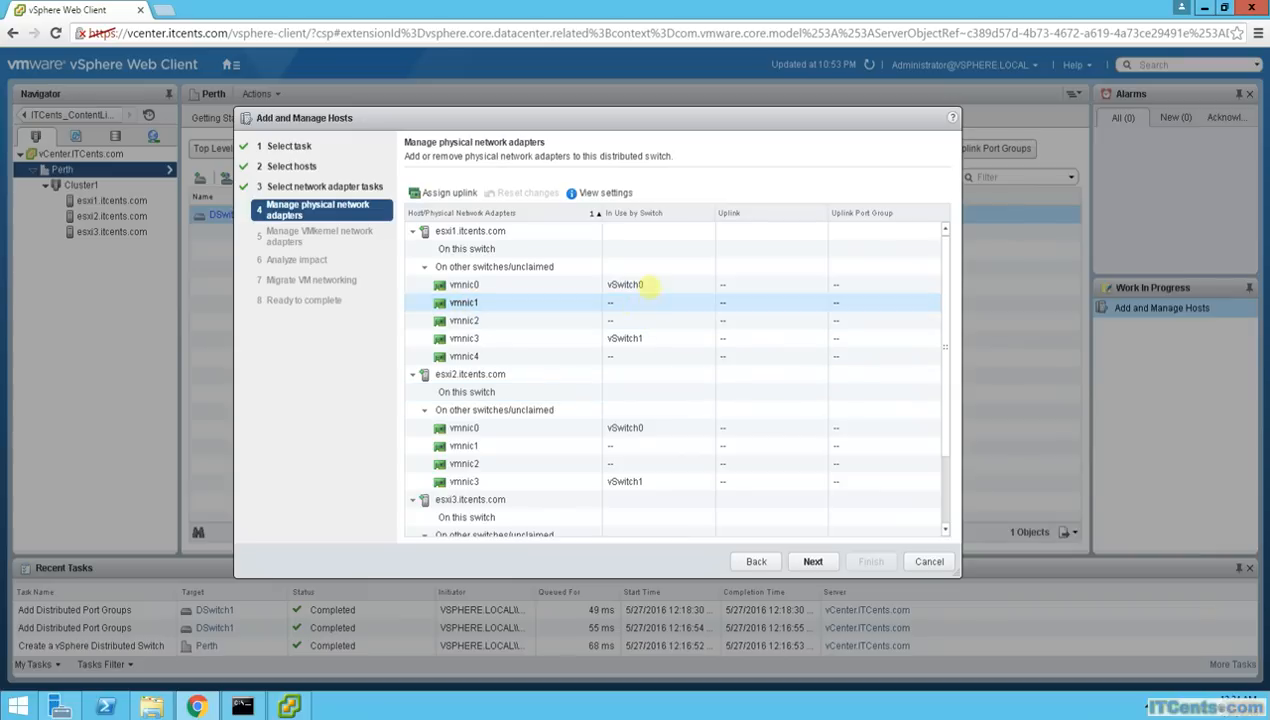
# Assign vmnic1 and vmnic2 of esxi1.itcents.com to the distributed switch with the (Auto-assign) uplink option.
pyautogui.click(425, 192)
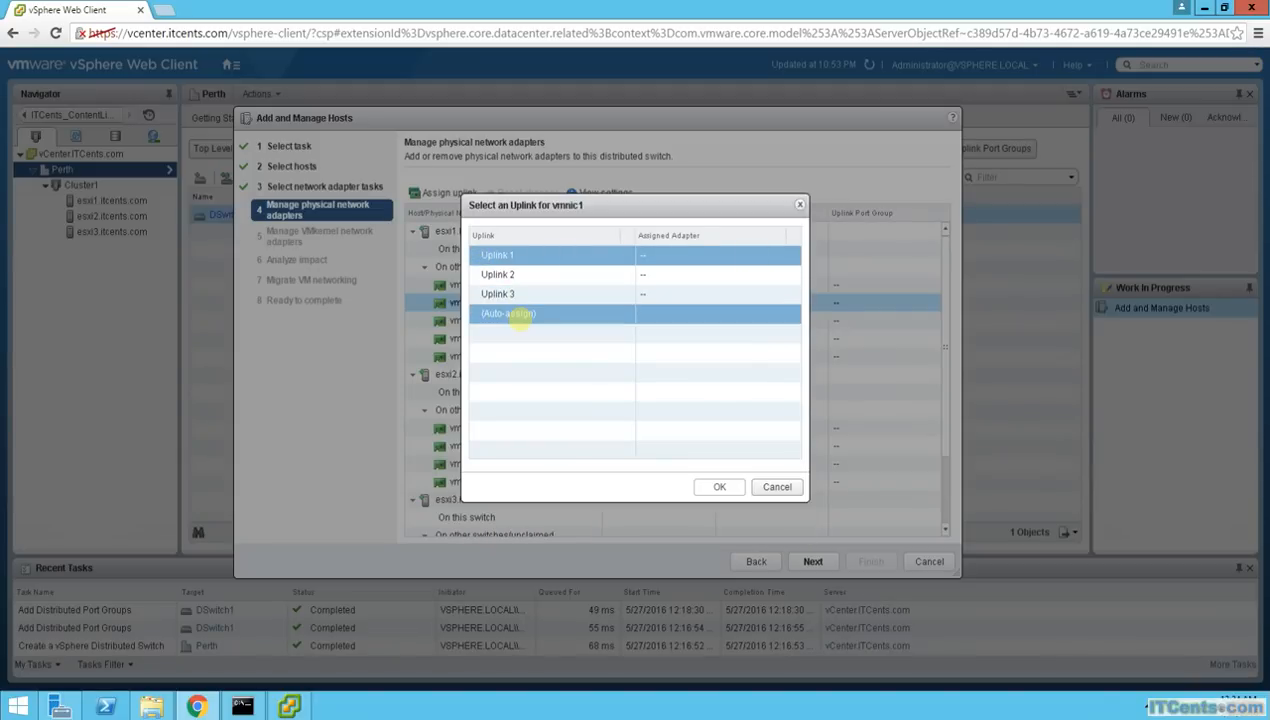
pyautogui.click(510, 314)
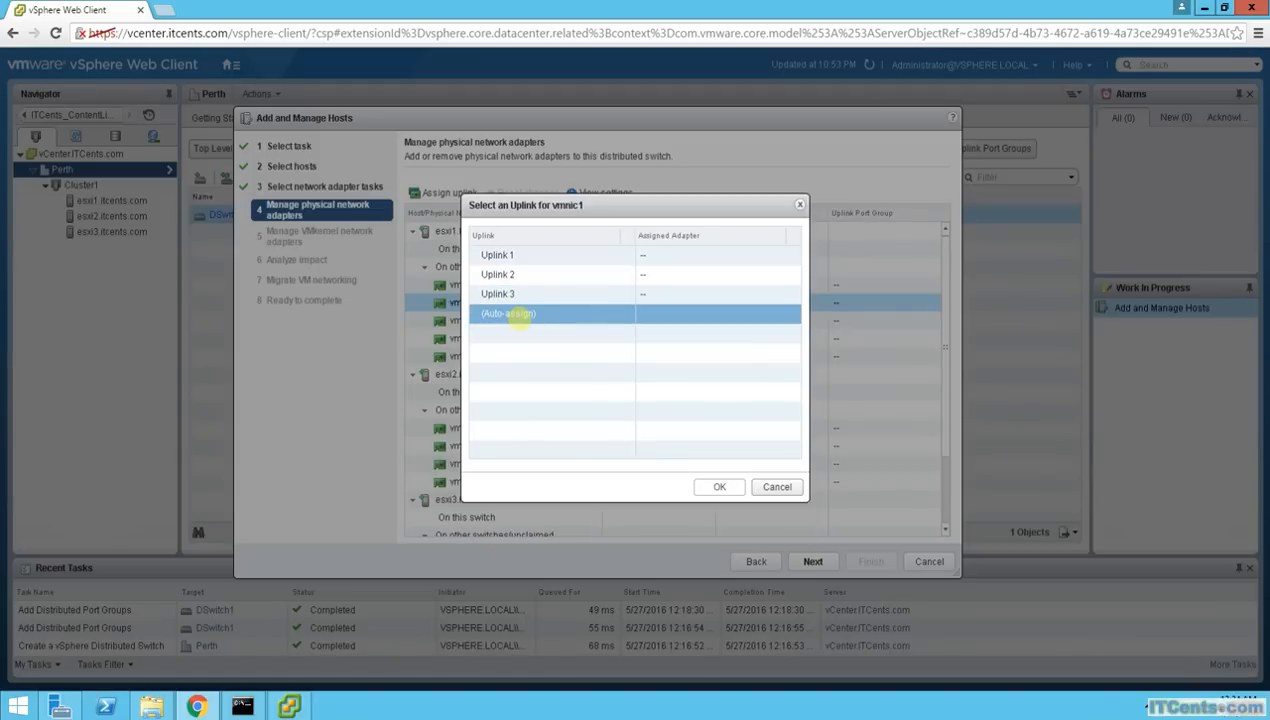
pyautogui.click(719, 486)
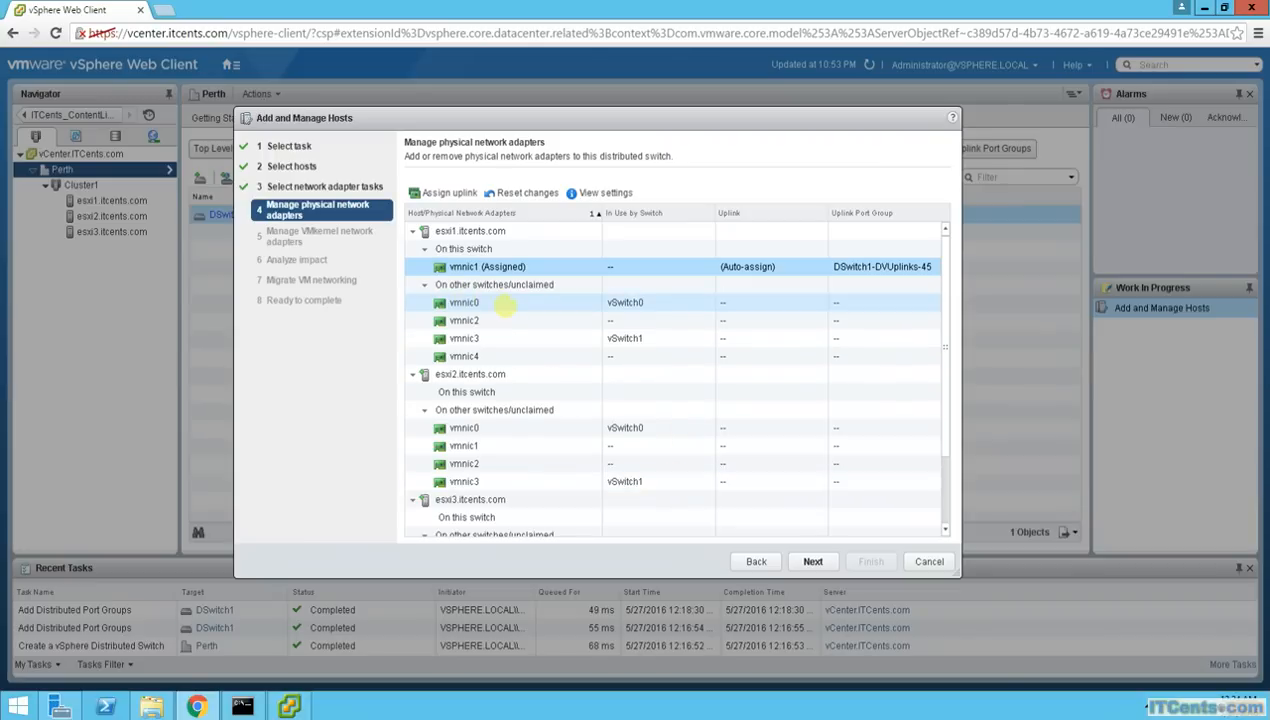
pyautogui.click(488, 318)
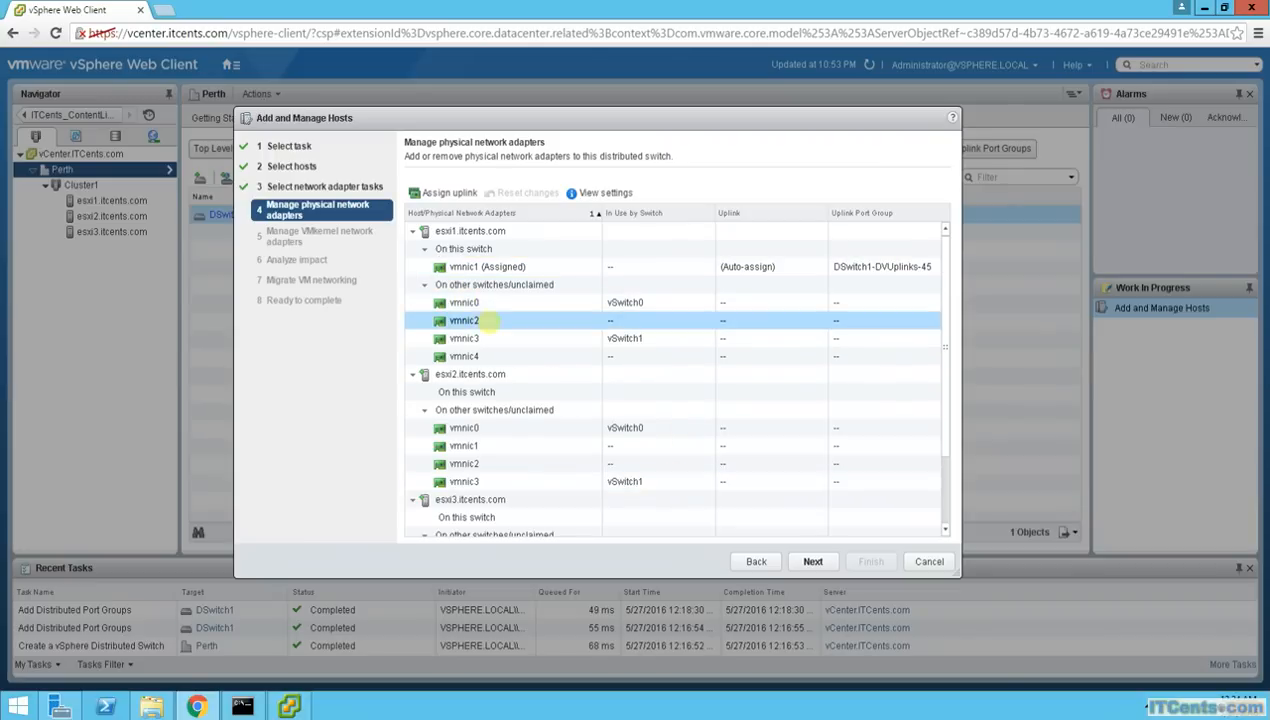
pyautogui.click(446, 192)
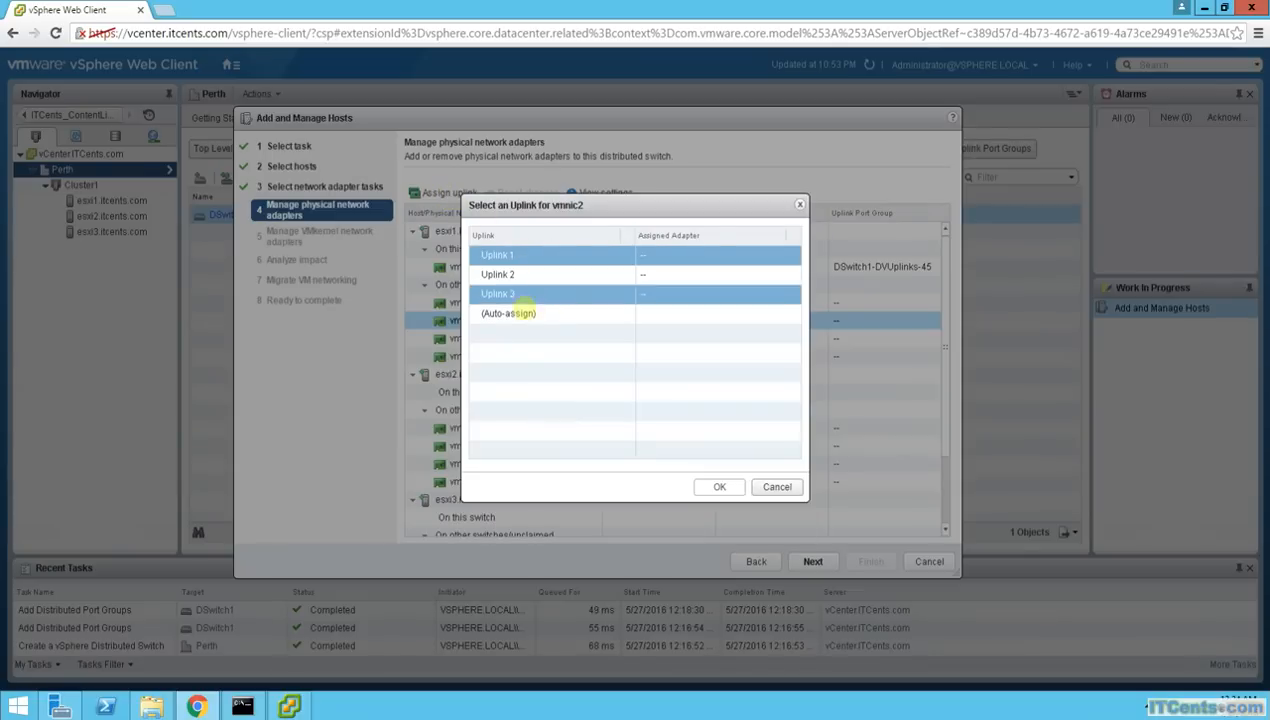
pyautogui.click(515, 313)
pyautogui.click(719, 486)
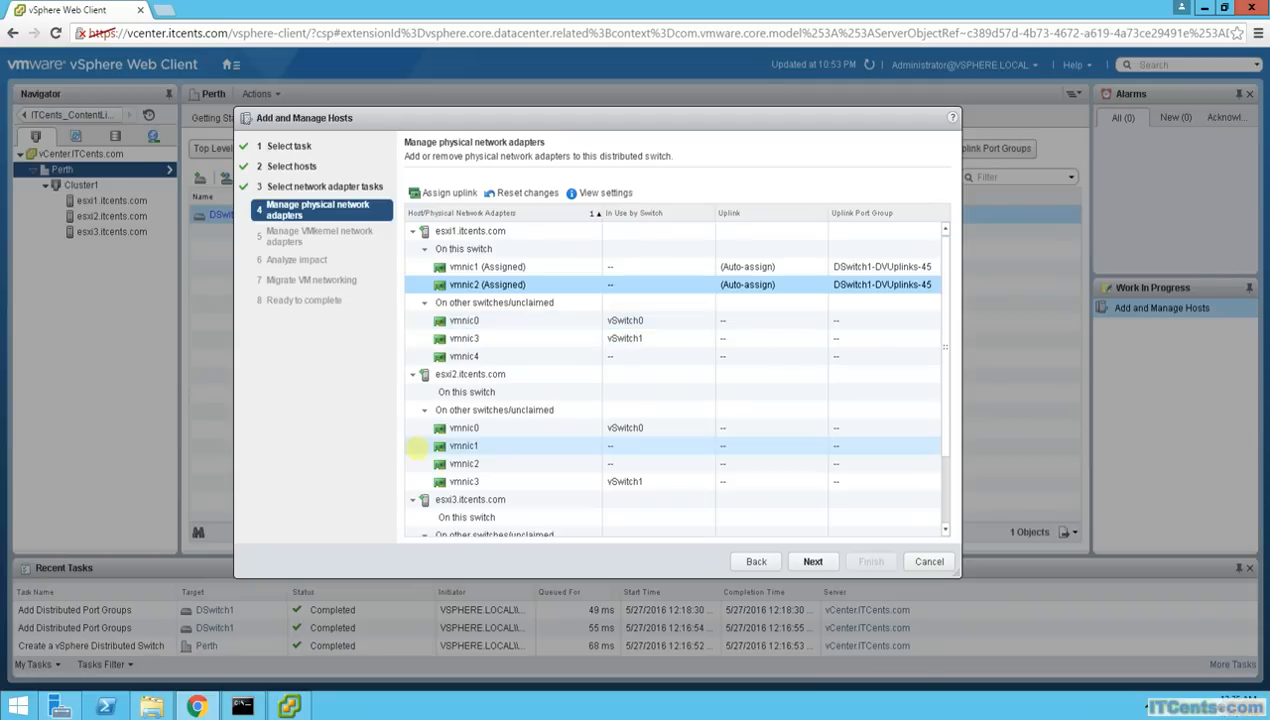
# Assign vmnic1 and vmnic2 of esxi2.itcents.com to the distributed switch with the (Auto-assign) uplink option.
pyautogui.click(510, 447)
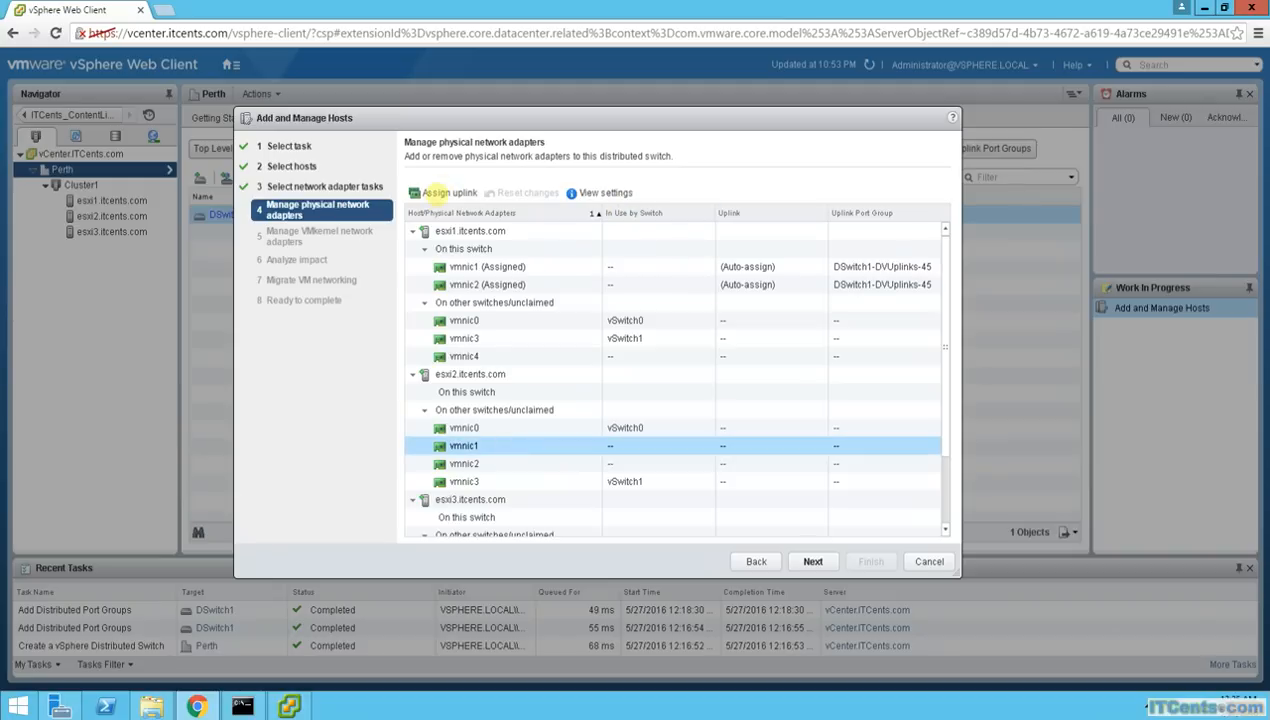
pyautogui.click(430, 192)
pyautogui.click(509, 314)
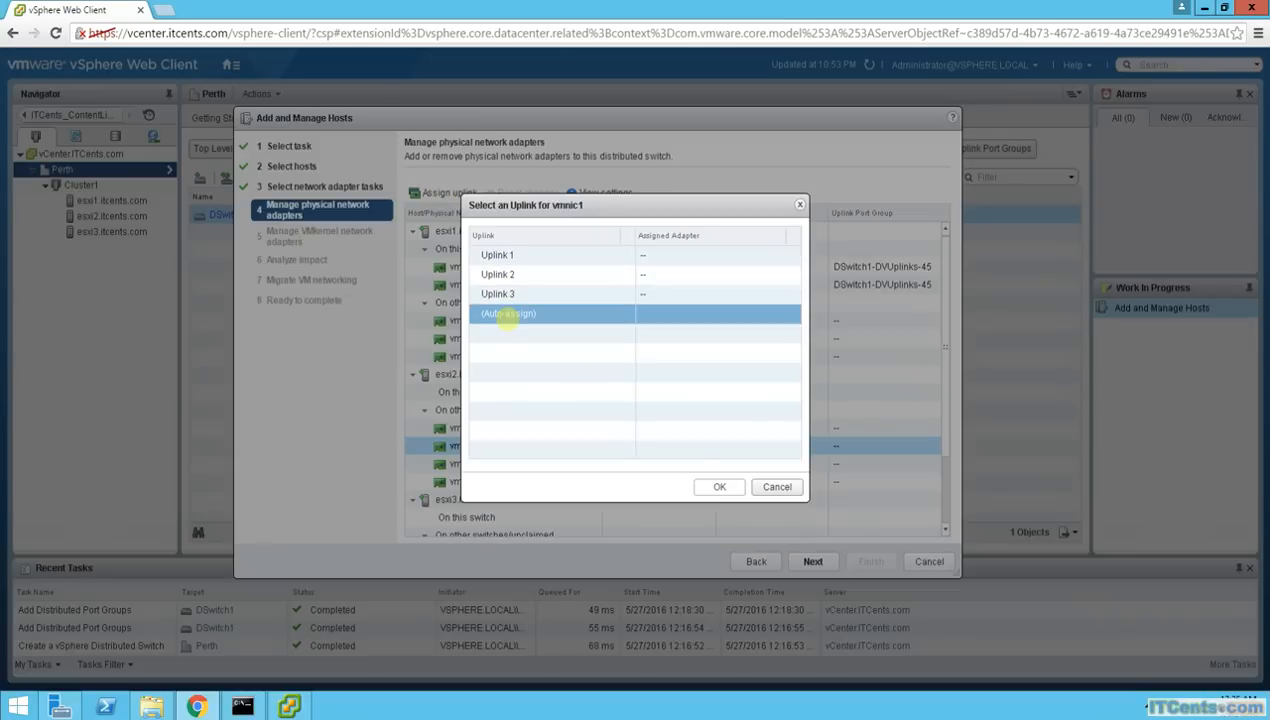
pyautogui.click(719, 487)
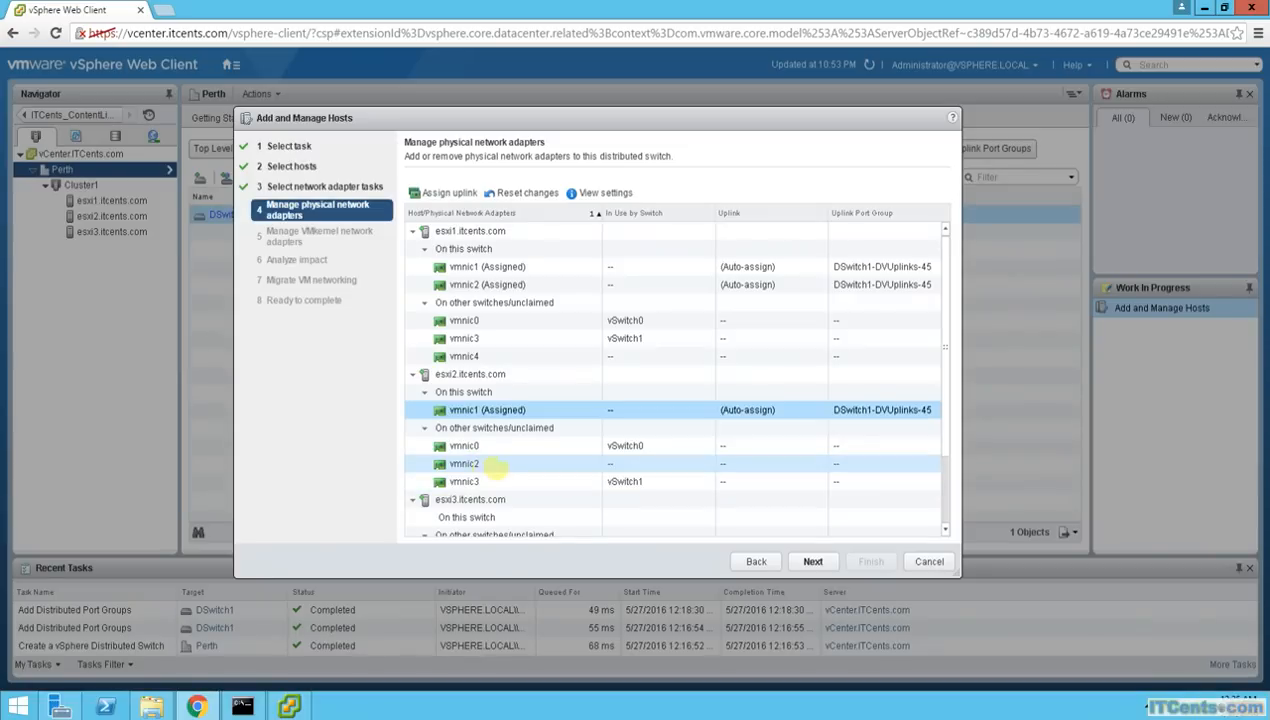
pyautogui.click(500, 466)
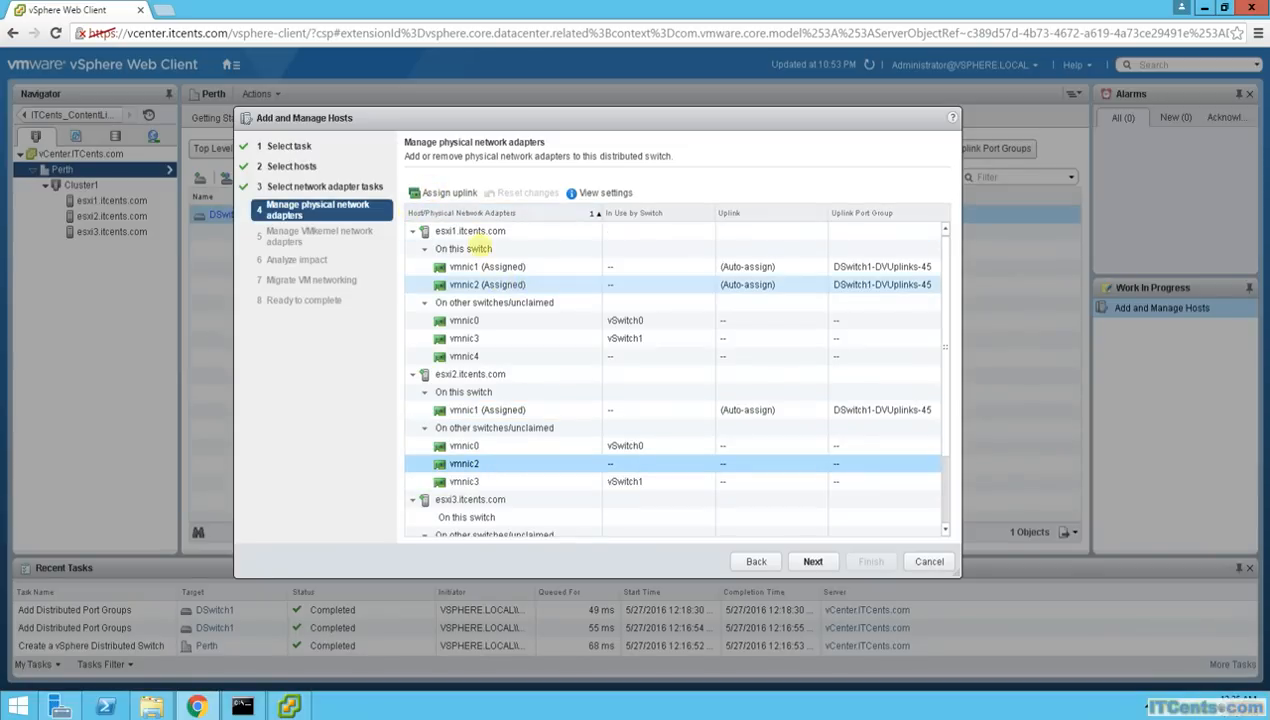
pyautogui.click(447, 192)
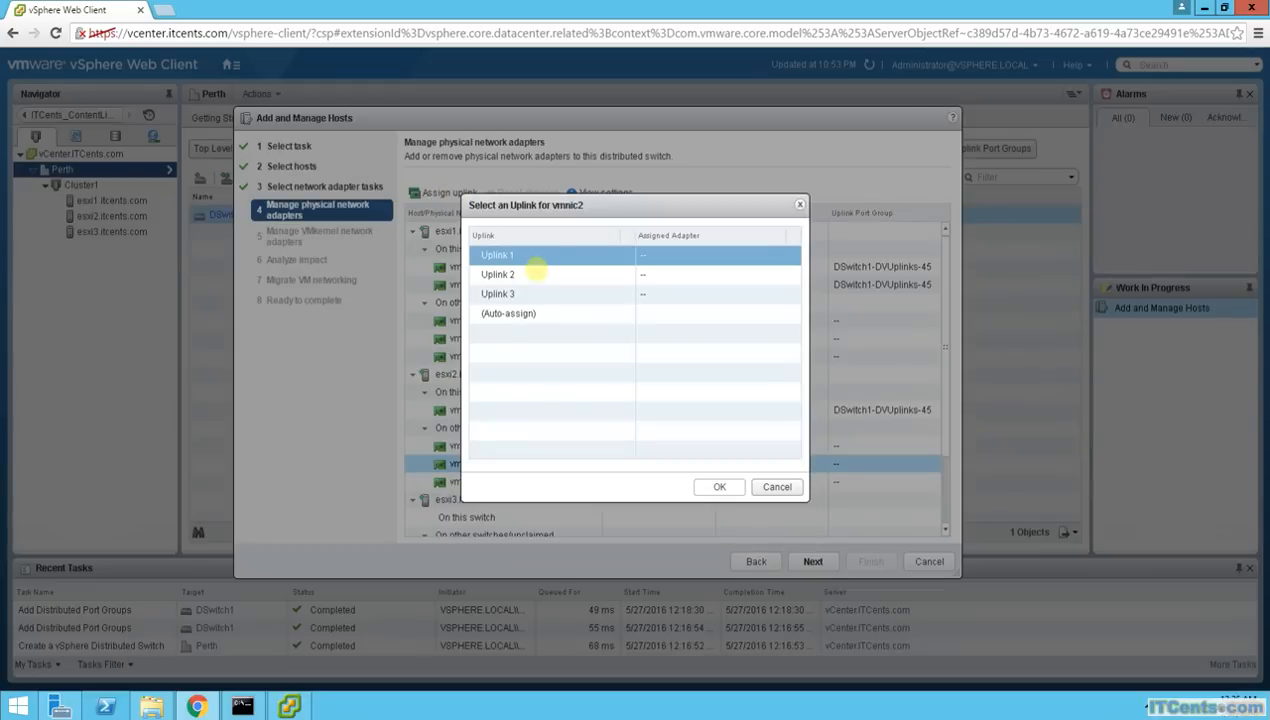
pyautogui.click(508, 313)
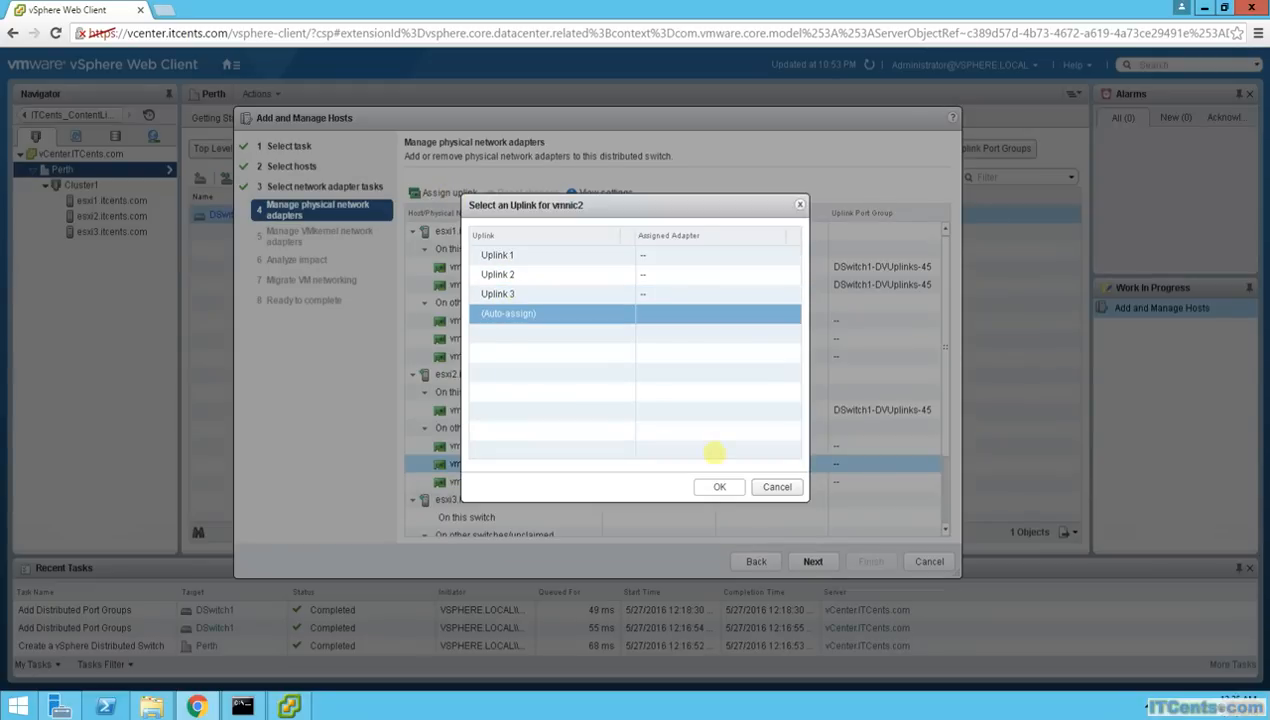
pyautogui.click(719, 486)
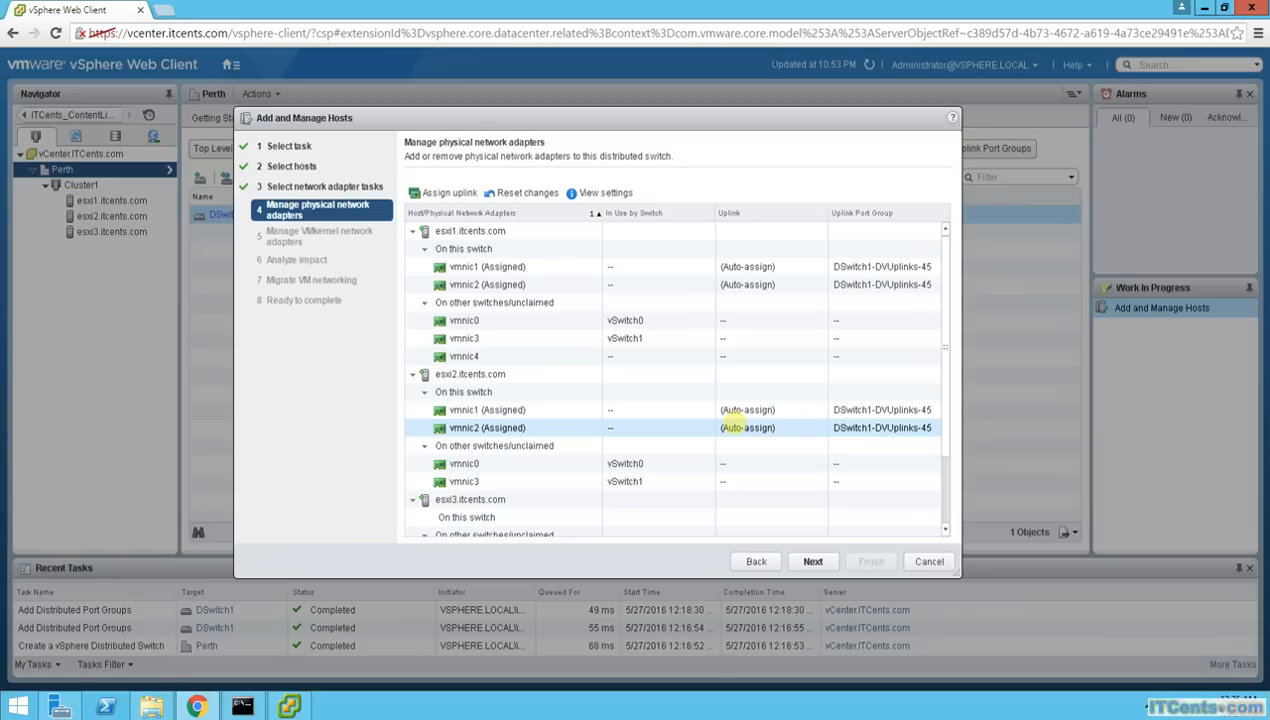
# Assign vmnic1 and vmnic2 of esxi3.itcents.com to the distributed switch with the (Auto-assign) uplink option.
pyautogui.moveTo(945, 415); pyautogui.dragTo(943, 481)
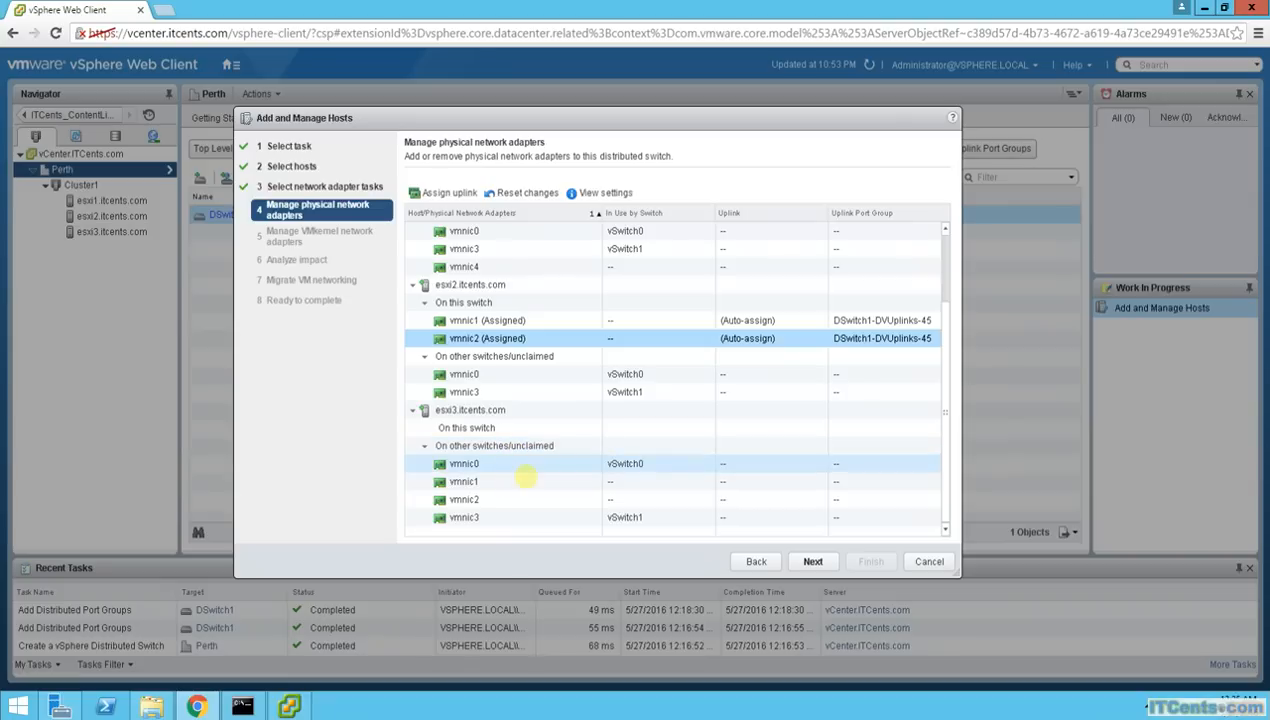
pyautogui.click(465, 481)
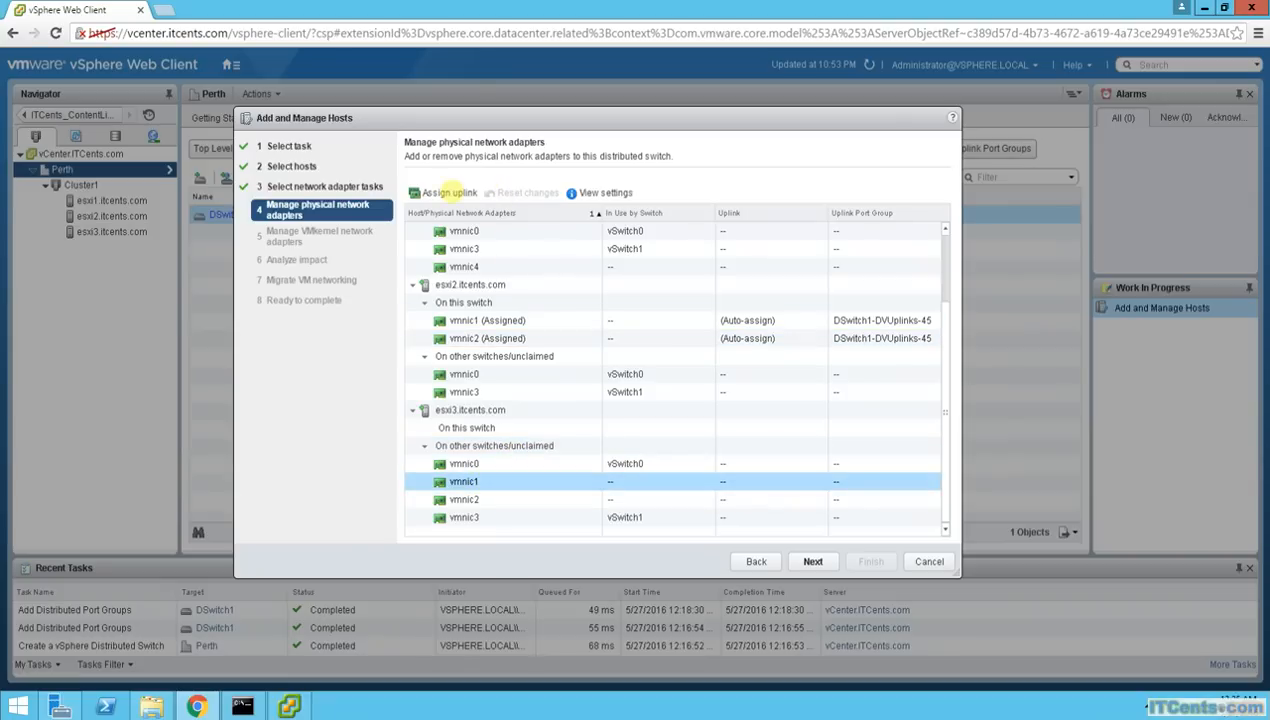
pyautogui.click(445, 192)
pyautogui.click(502, 312)
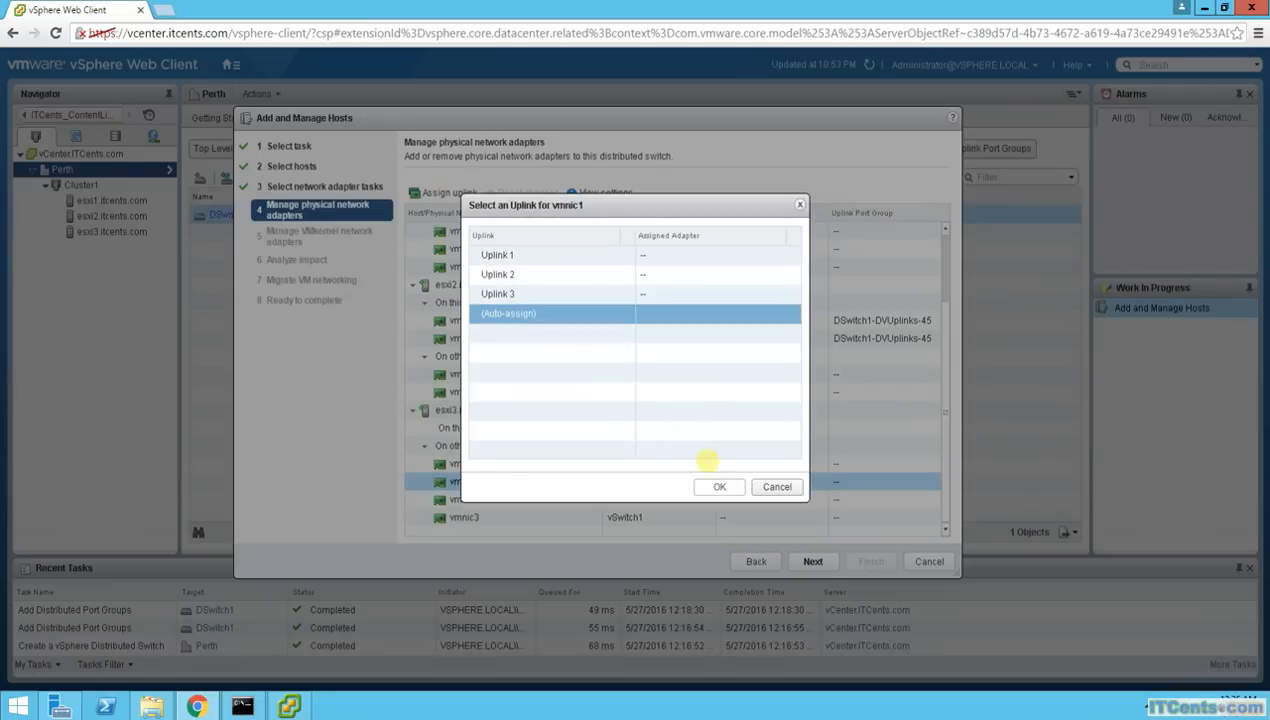
pyautogui.click(719, 486)
pyautogui.click(490, 499)
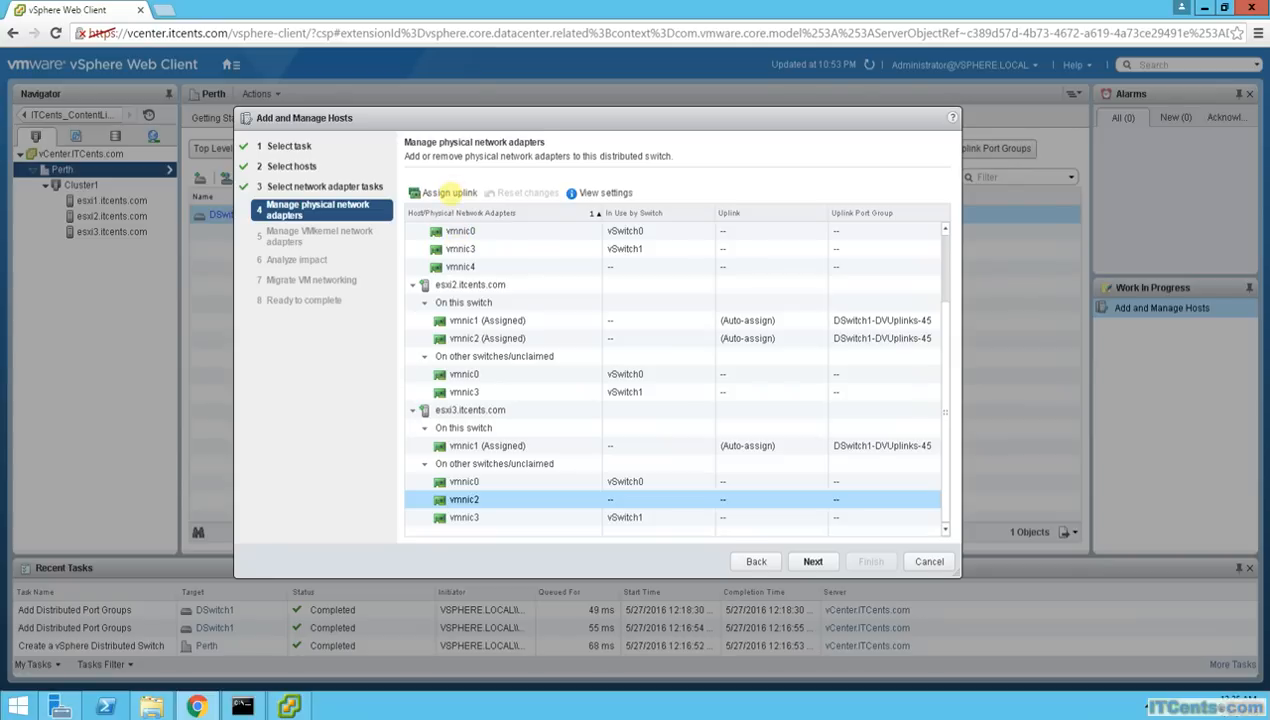
pyautogui.click(443, 192)
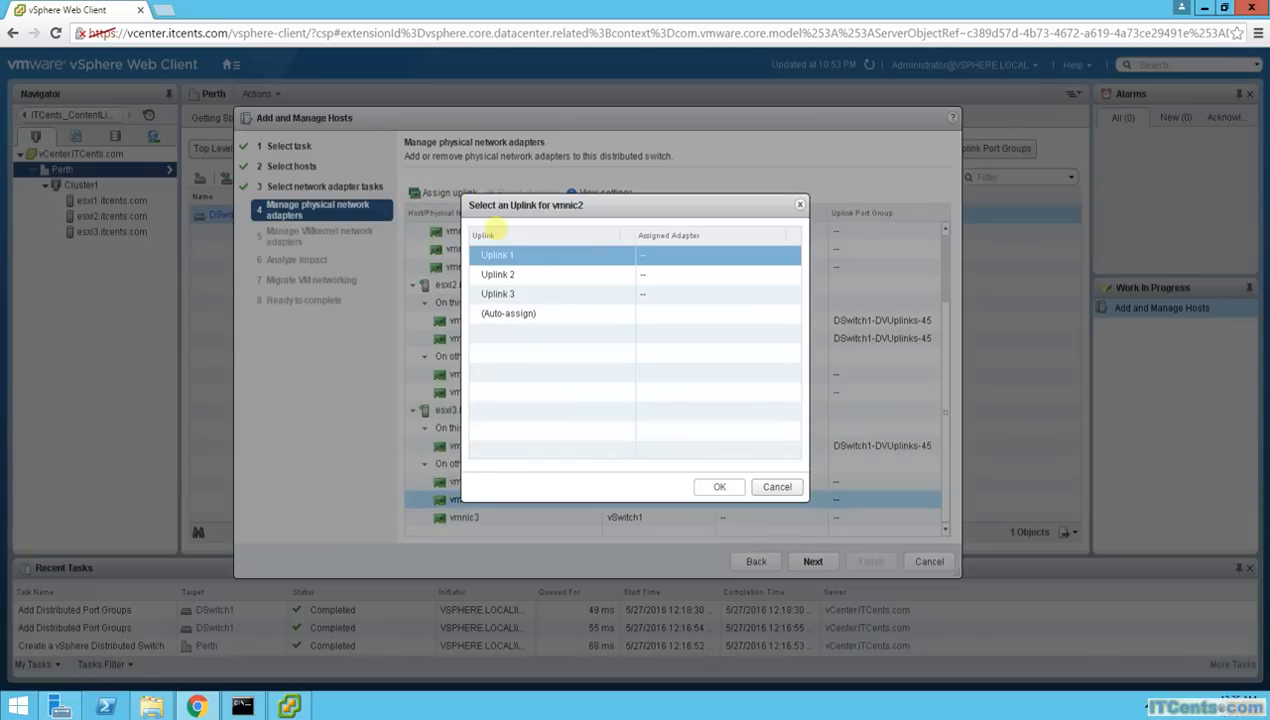
pyautogui.click(508, 313)
pyautogui.click(716, 486)
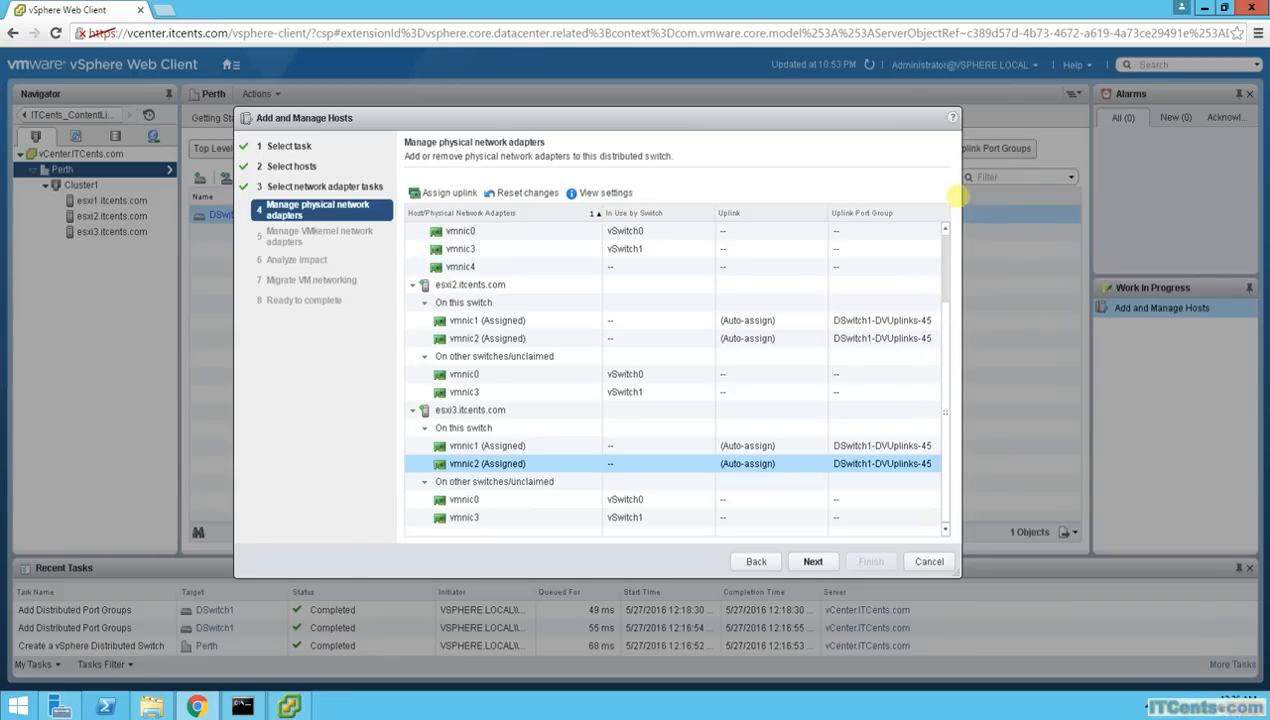
# Check the uplink assignments of all three hosts and continue to the VMkernel network adapters.
pyautogui.moveTo(945, 340); pyautogui.dragTo(957, 196)
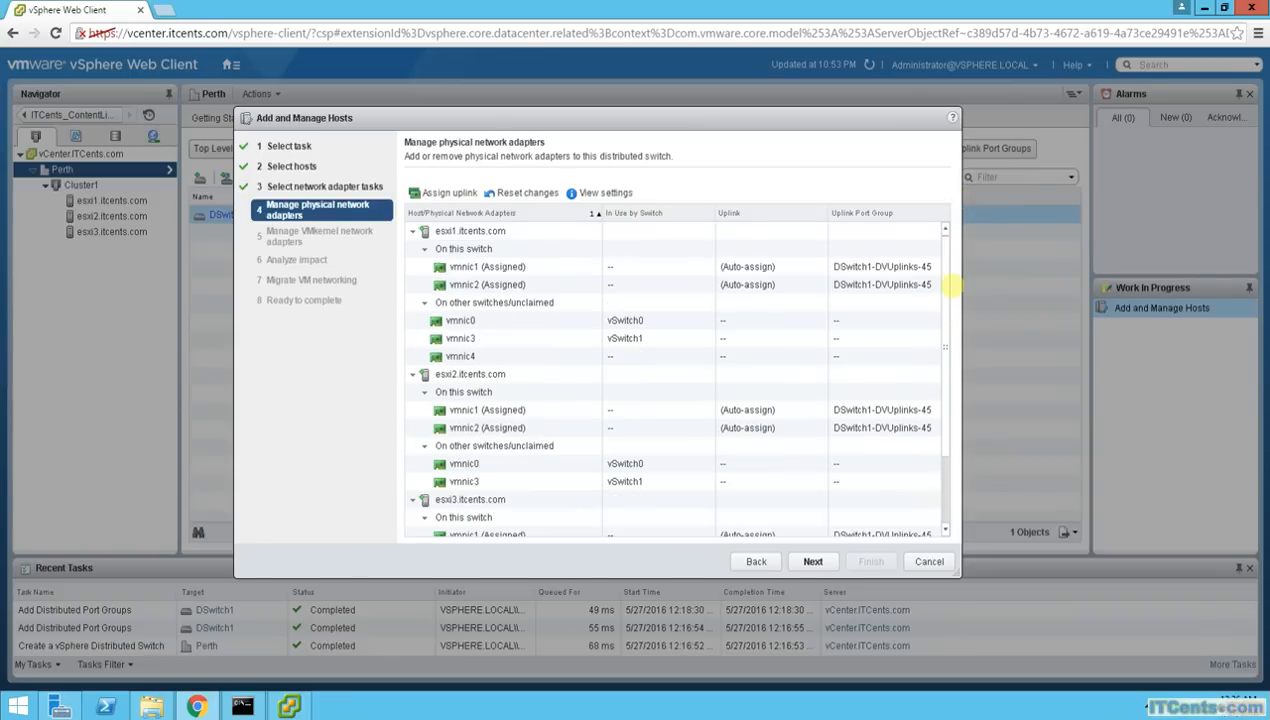
pyautogui.scroll(-2, 950, 462)
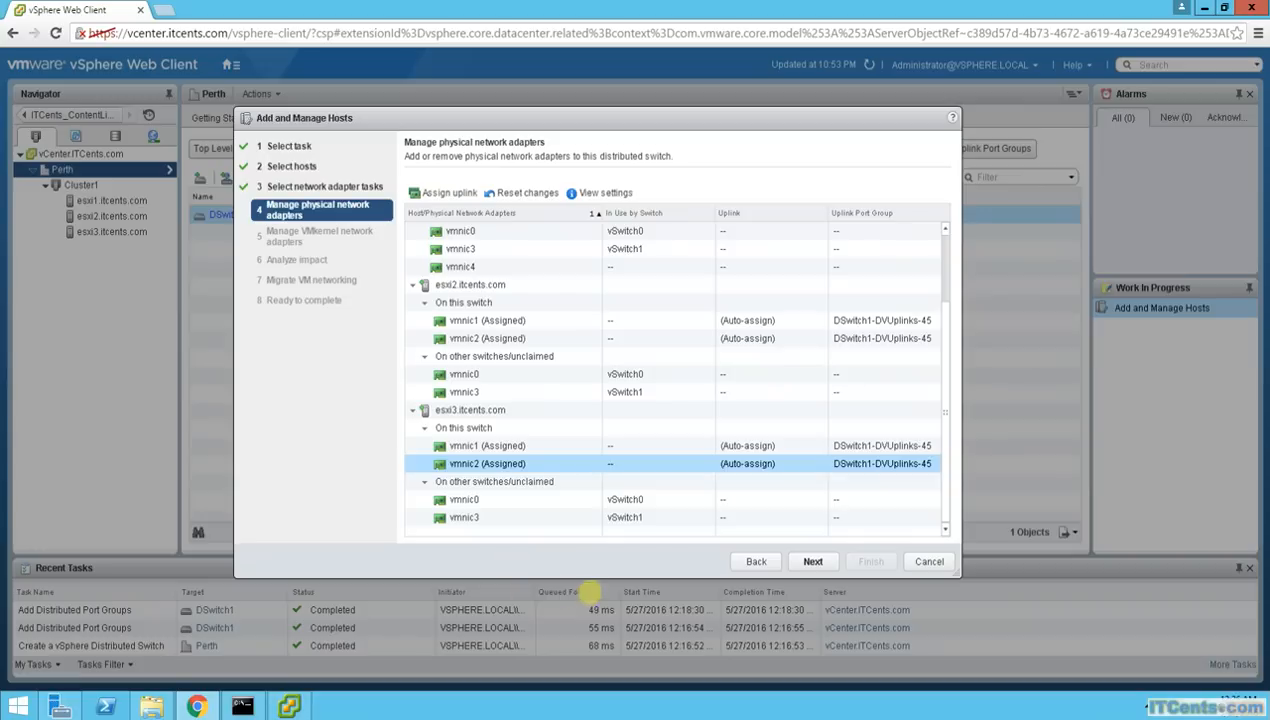
pyautogui.click(813, 561)
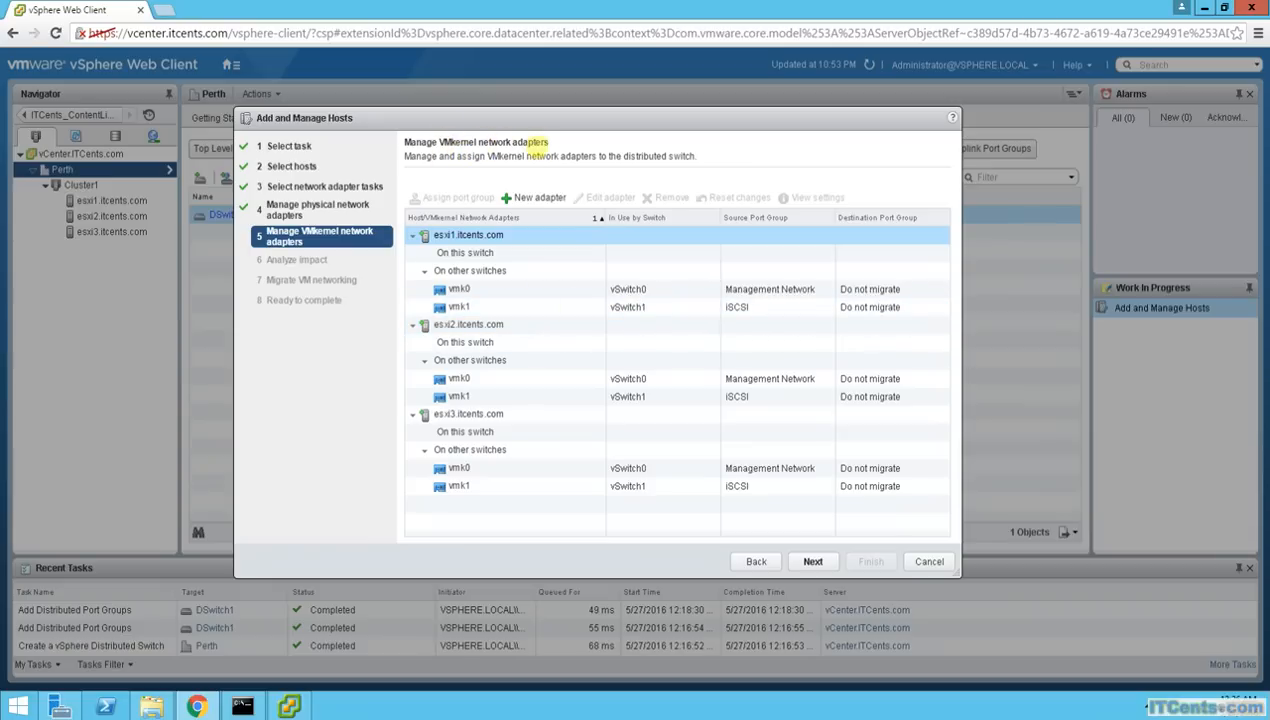
# Revisit the physical adapters to check vmnic0 of esxi2.itcents.com, and return to the VMkernel network adapters.
pyautogui.click(756, 561)
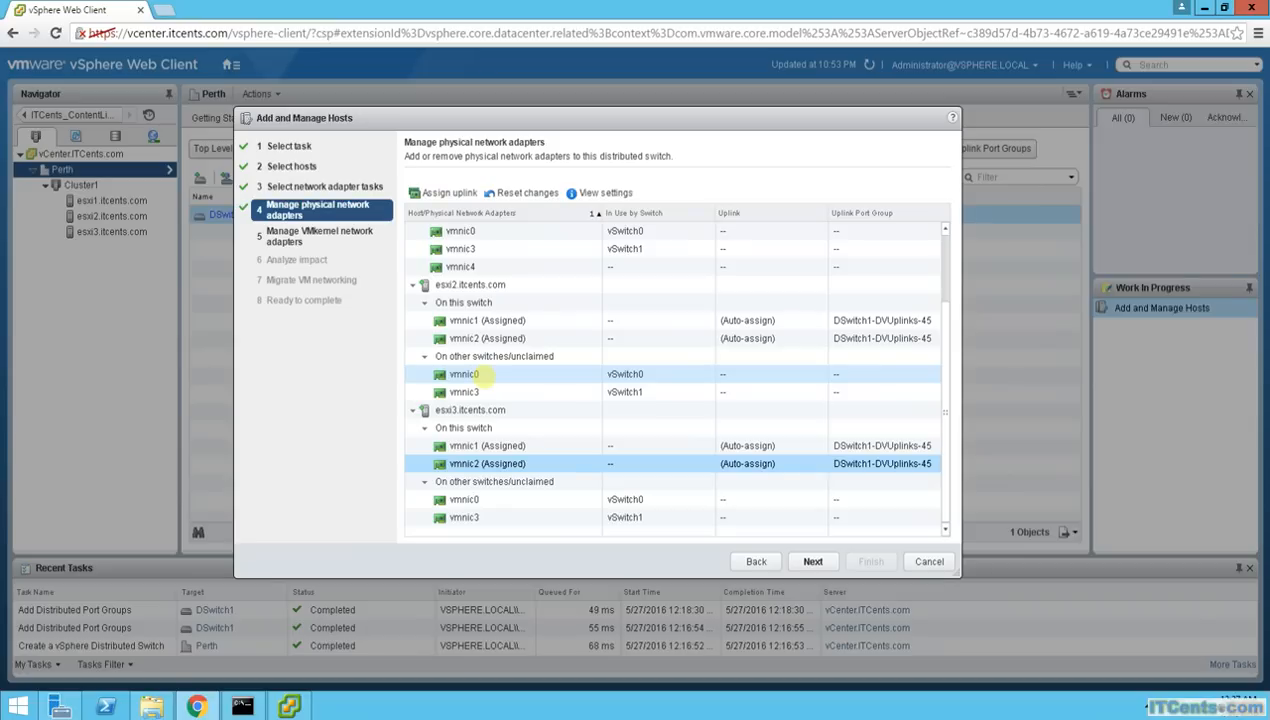
pyautogui.click(470, 374)
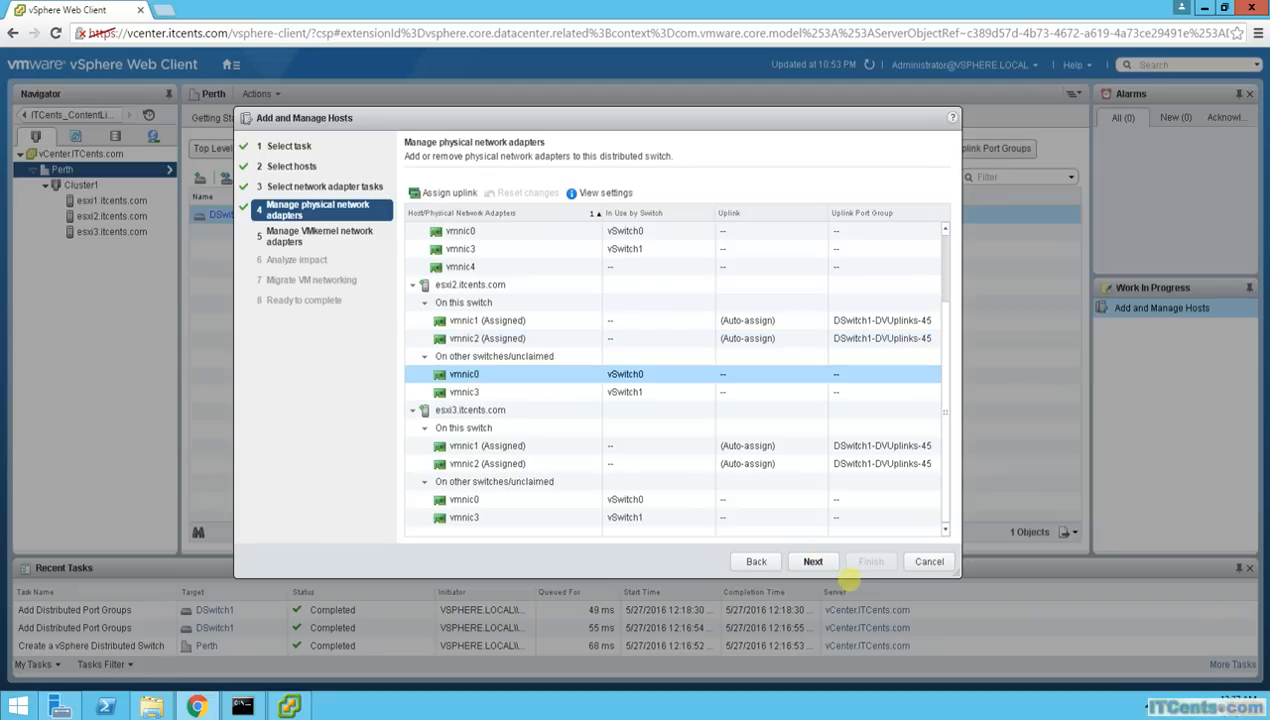
pyautogui.click(813, 562)
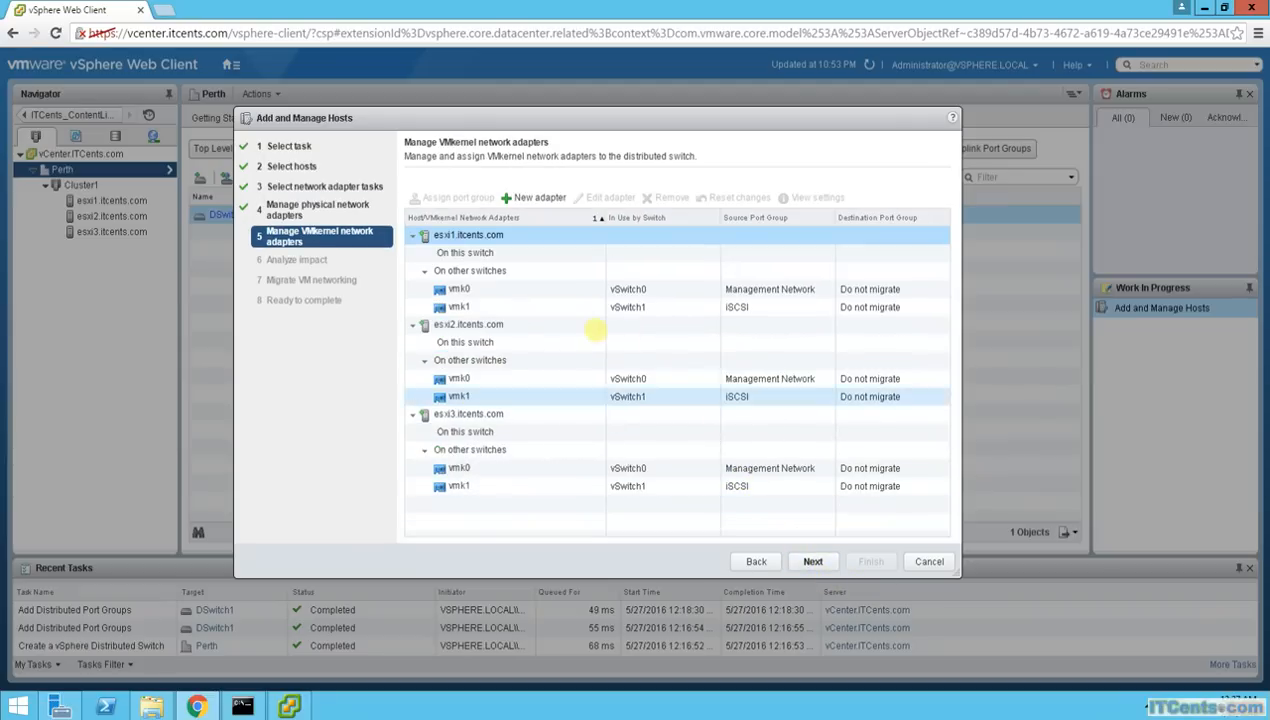
# Assign vmk0 of esxi1.itcents.com to the destination port group DManagementNetwork on DSwitch1.
pyautogui.click(920, 289)
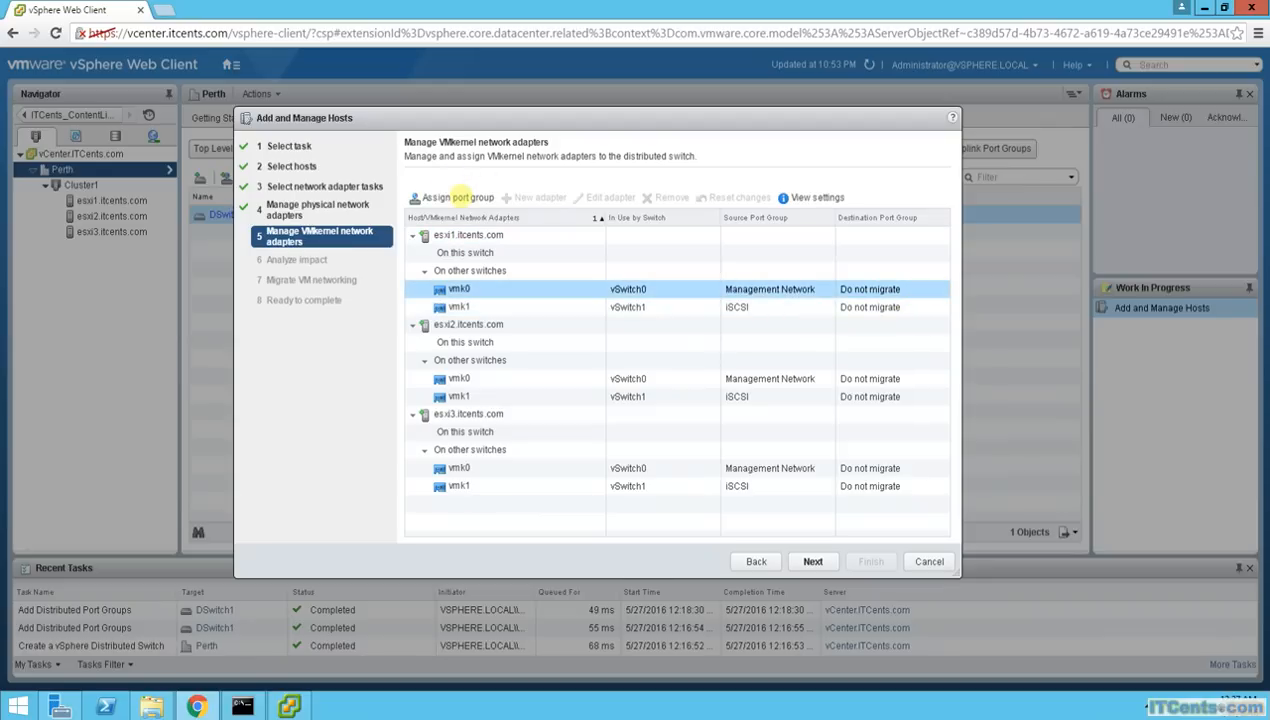
pyautogui.click(458, 197)
pyautogui.click(414, 215)
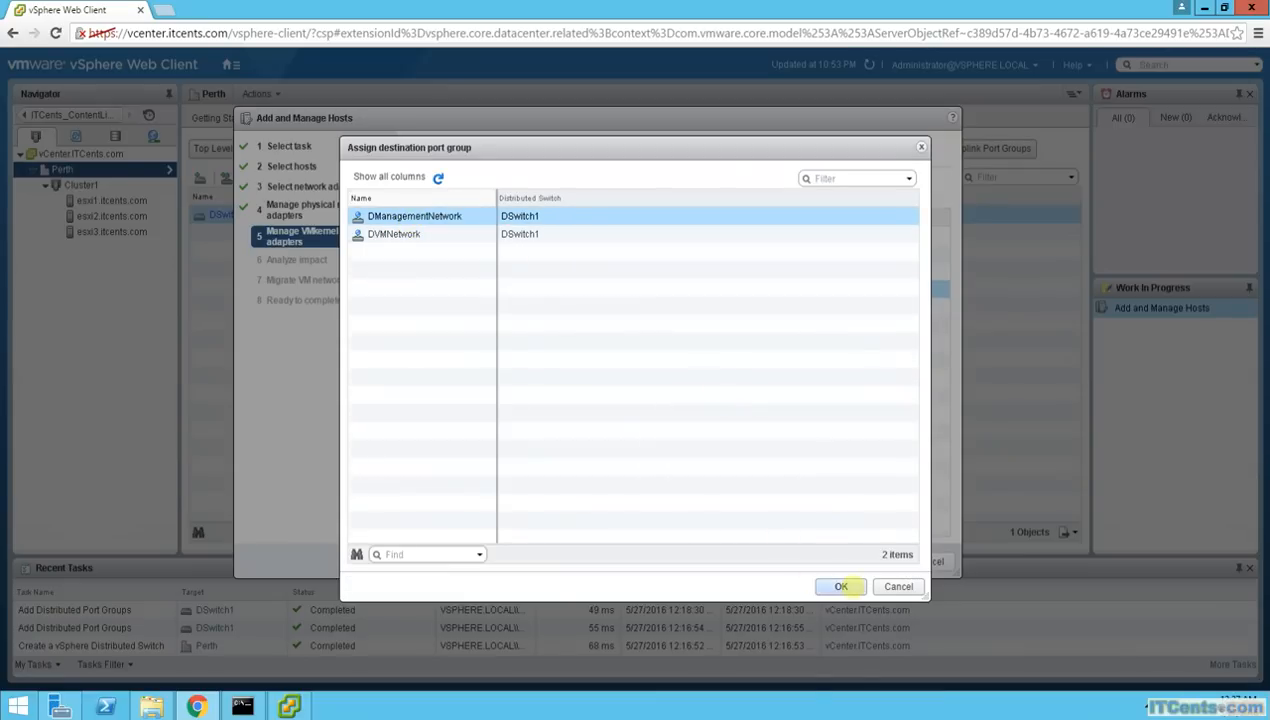
pyautogui.click(841, 587)
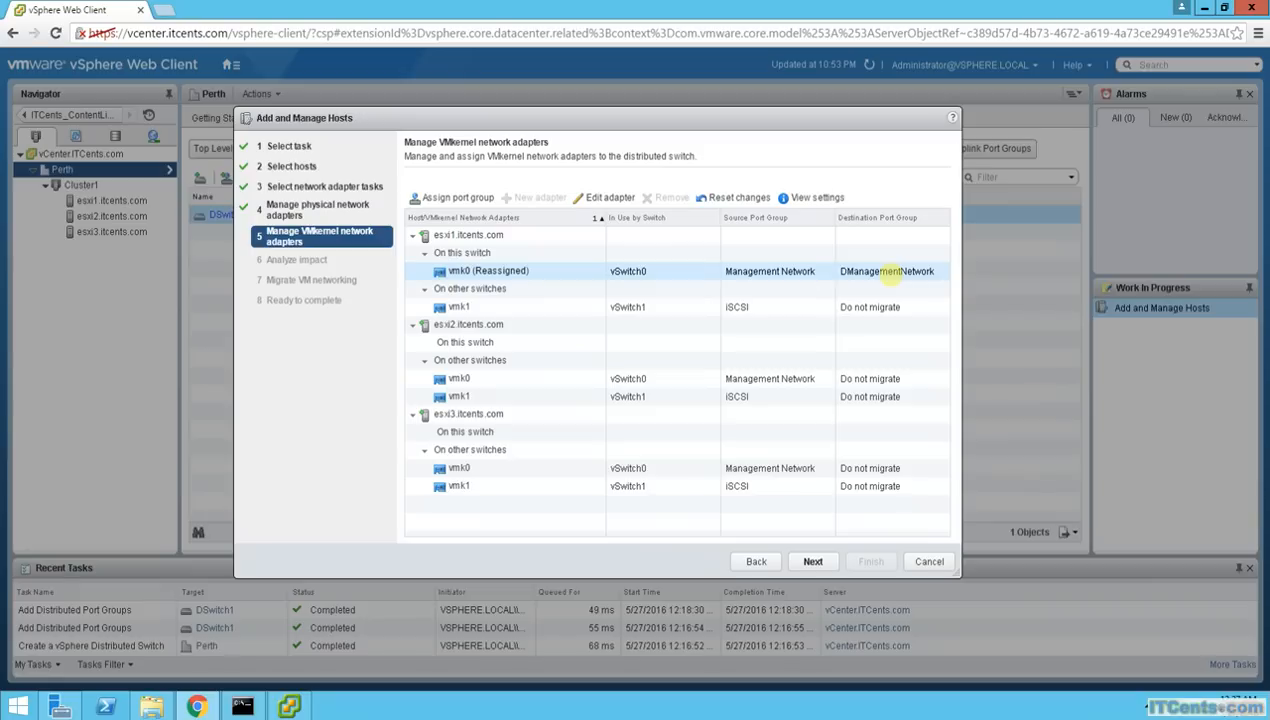
# Return to the physical adapters and assign vmnic0 of esxi2.itcents.com to the distributed switch with the (Auto-assign) uplink option.
pyautogui.click(755, 561)
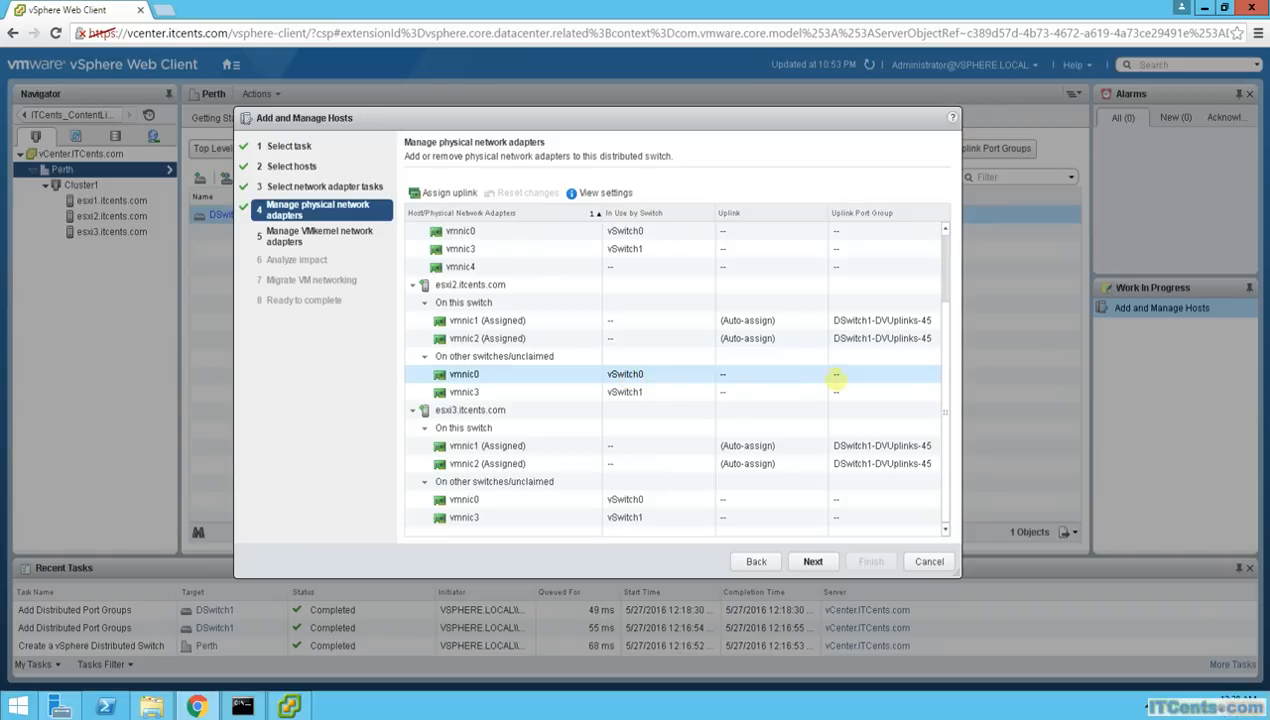
pyautogui.click(640, 373)
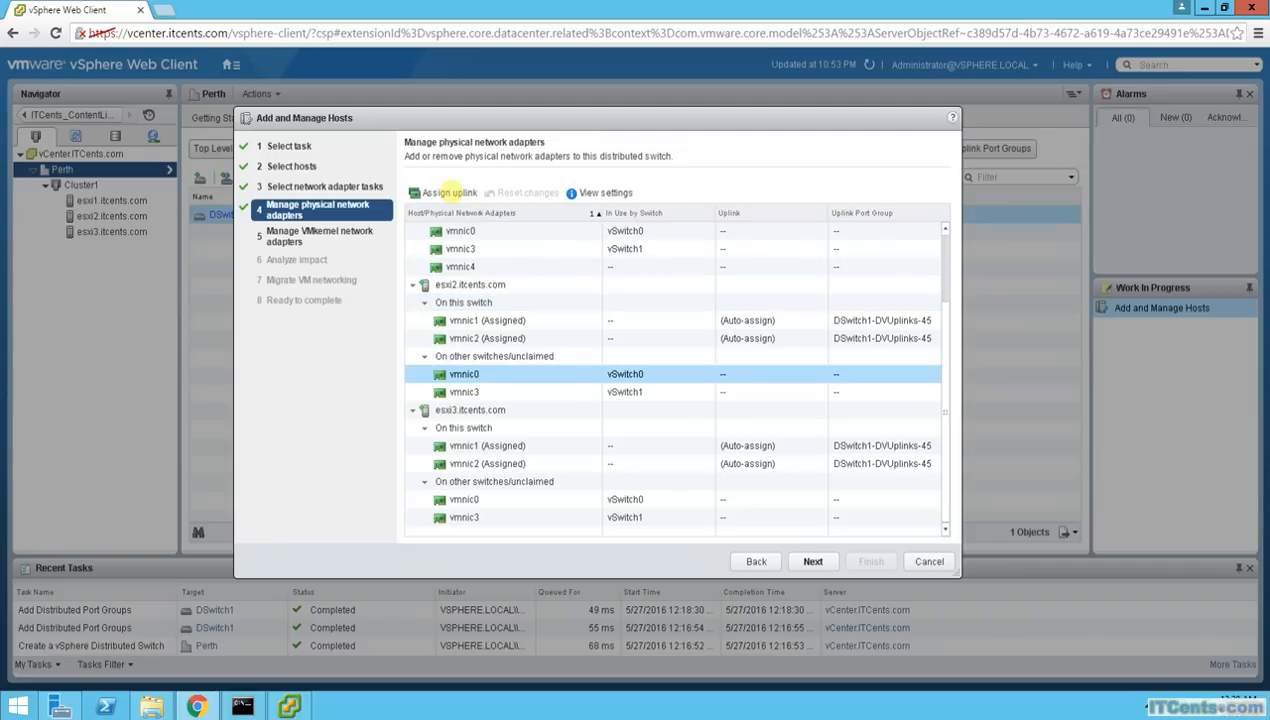
pyautogui.click(450, 192)
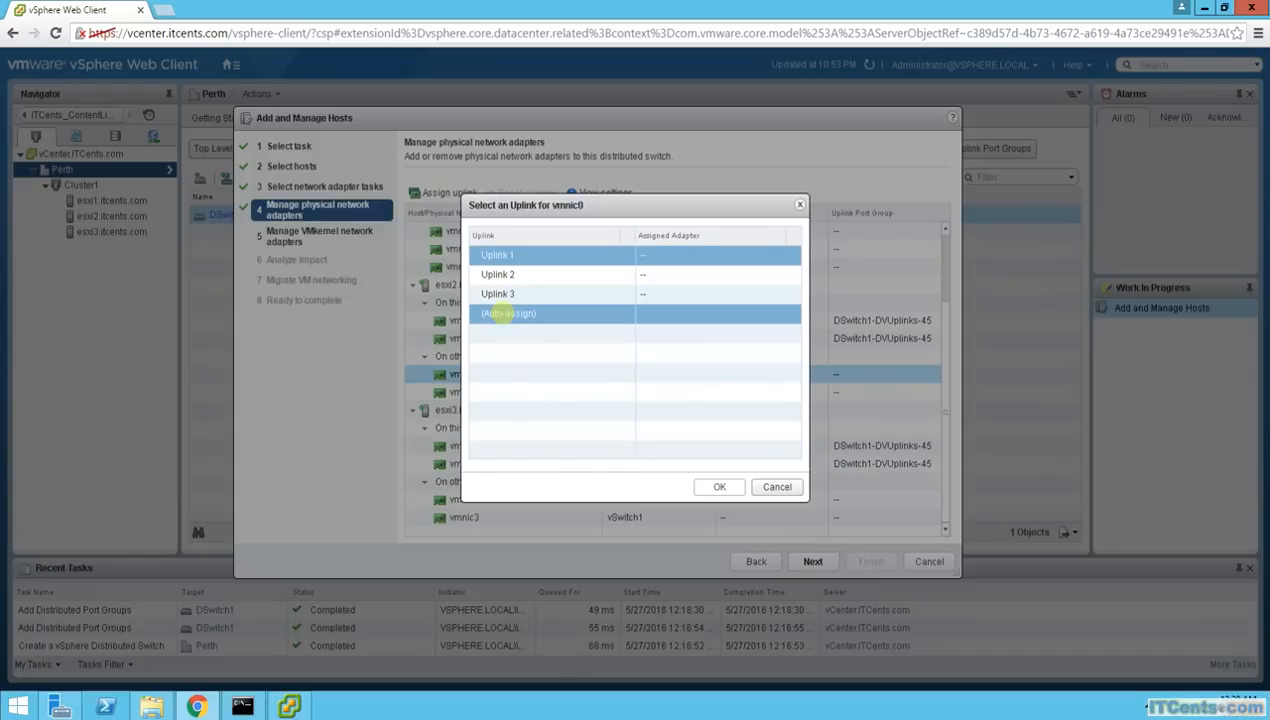
pyautogui.click(560, 313)
pyautogui.click(719, 486)
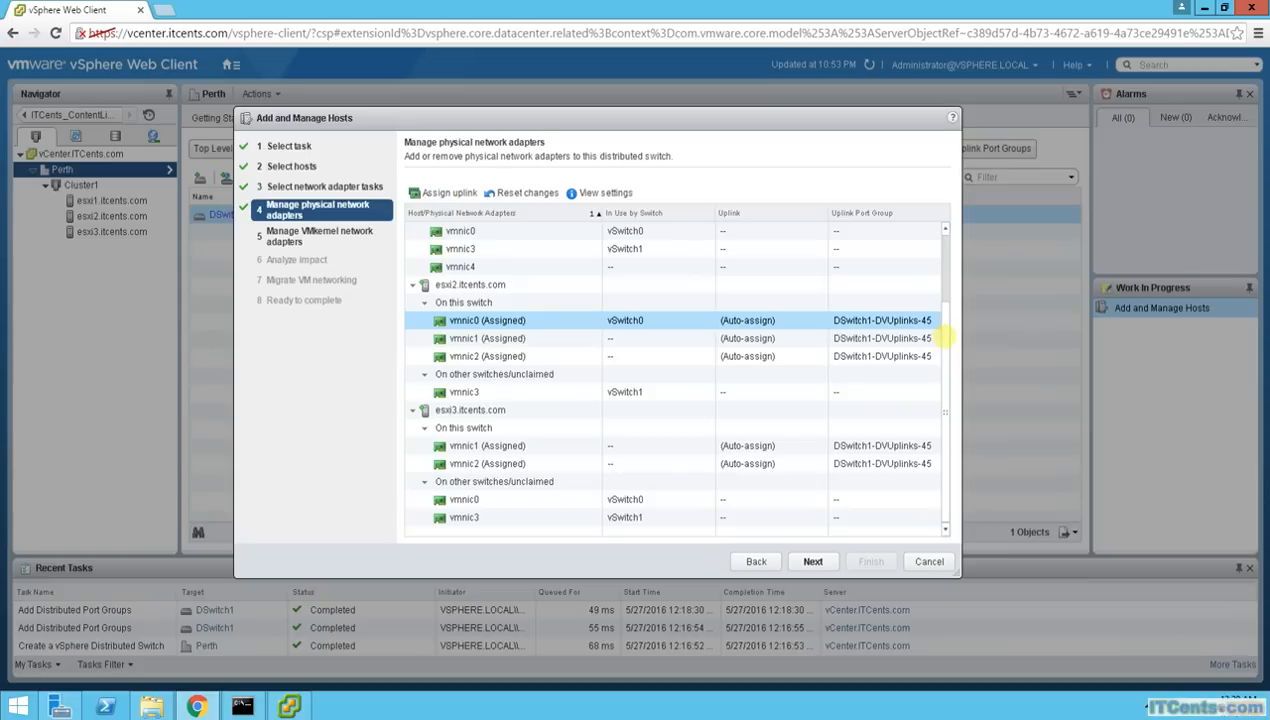
# Assign vmnic0 of esxi1.itcents.com to the distributed switch with the (Auto-assign) uplink option.
pyautogui.scroll(1, 948, 286)
pyautogui.scroll(4, 948, 286)
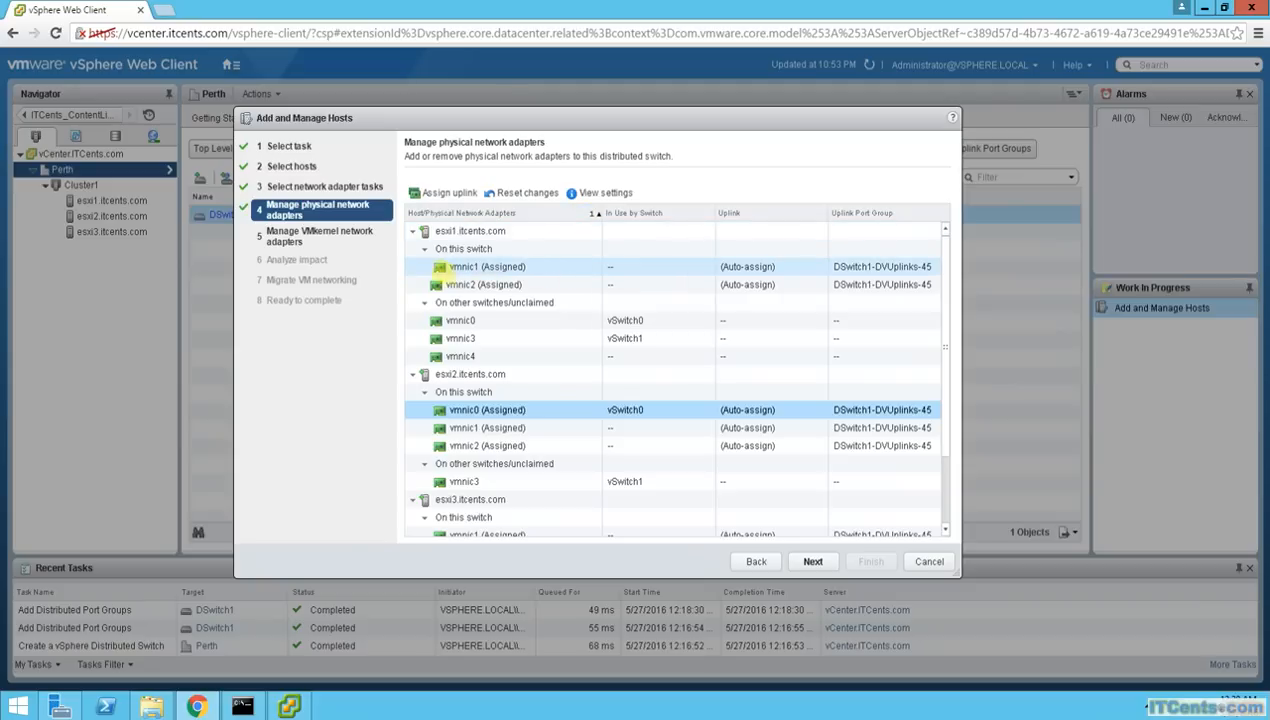
pyautogui.click(462, 321)
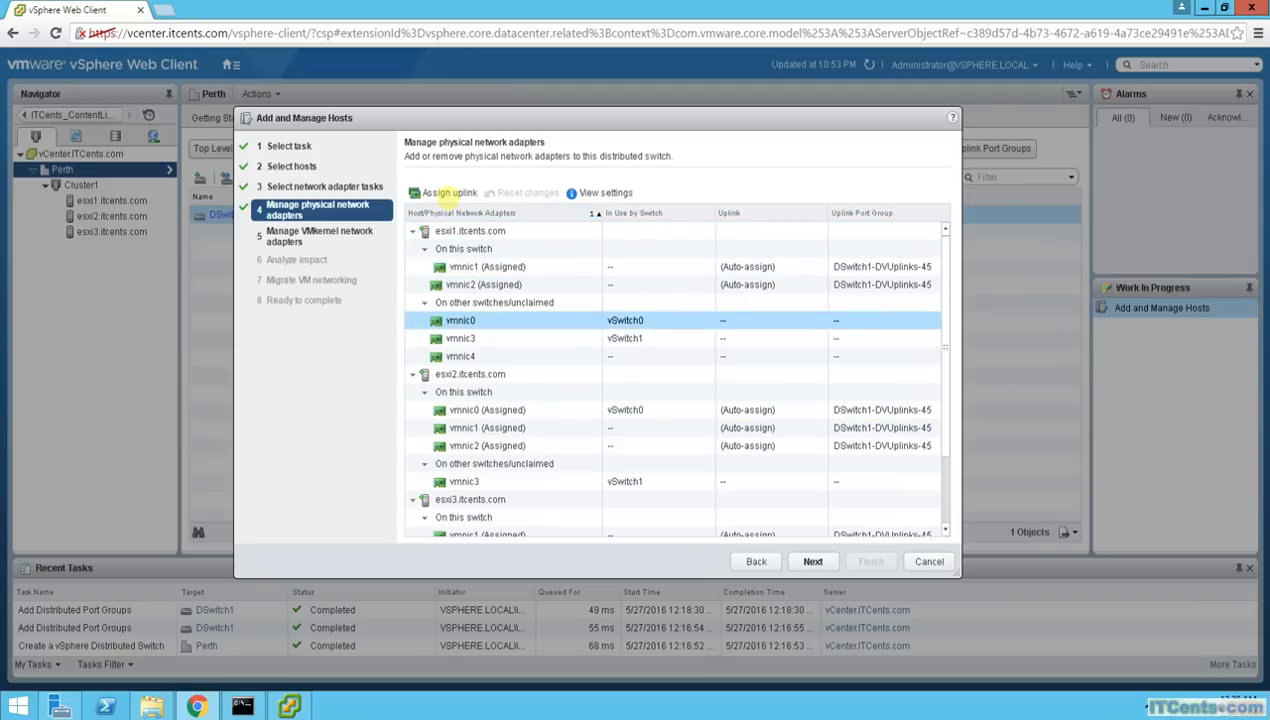
pyautogui.click(448, 192)
pyautogui.click(520, 313)
pyautogui.click(720, 487)
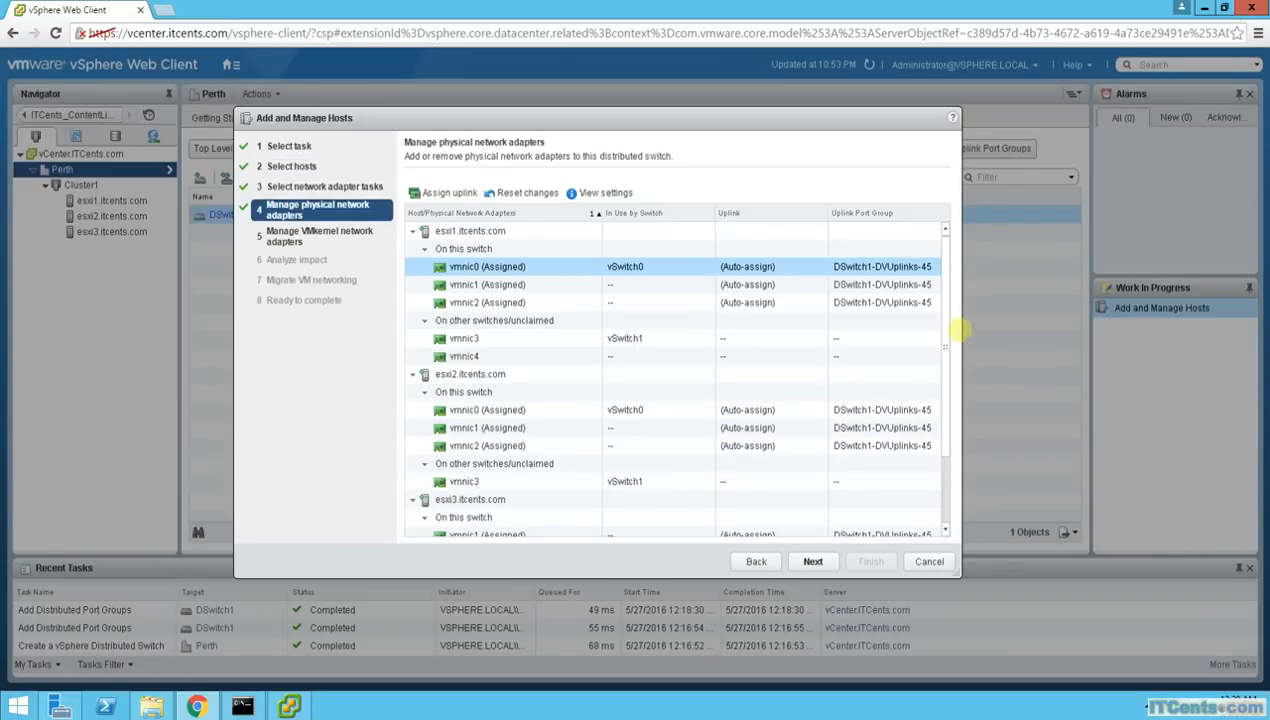
# Assign vmnic0 of esxi3.itcents.com to the distributed switch with the (Auto-assign) uplink option and review all hosts' adapter assignments.
pyautogui.moveTo(945, 340); pyautogui.dragTo(944, 405)
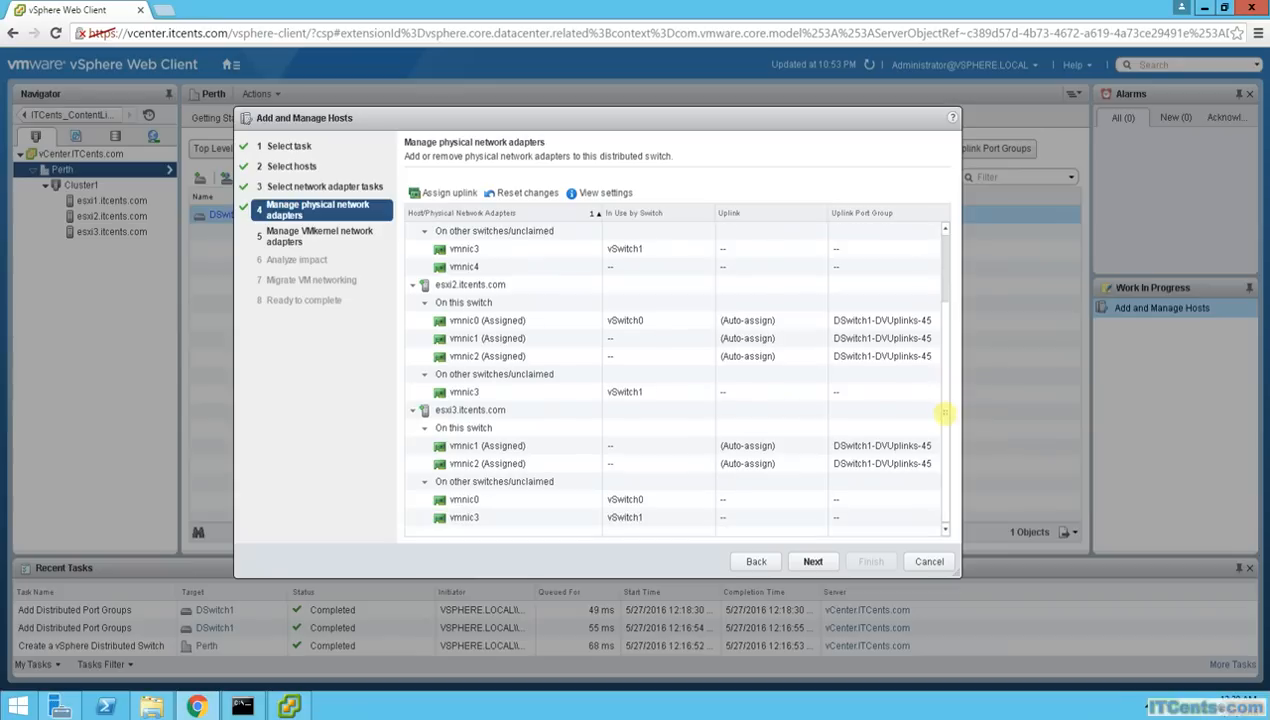
pyautogui.click(447, 410)
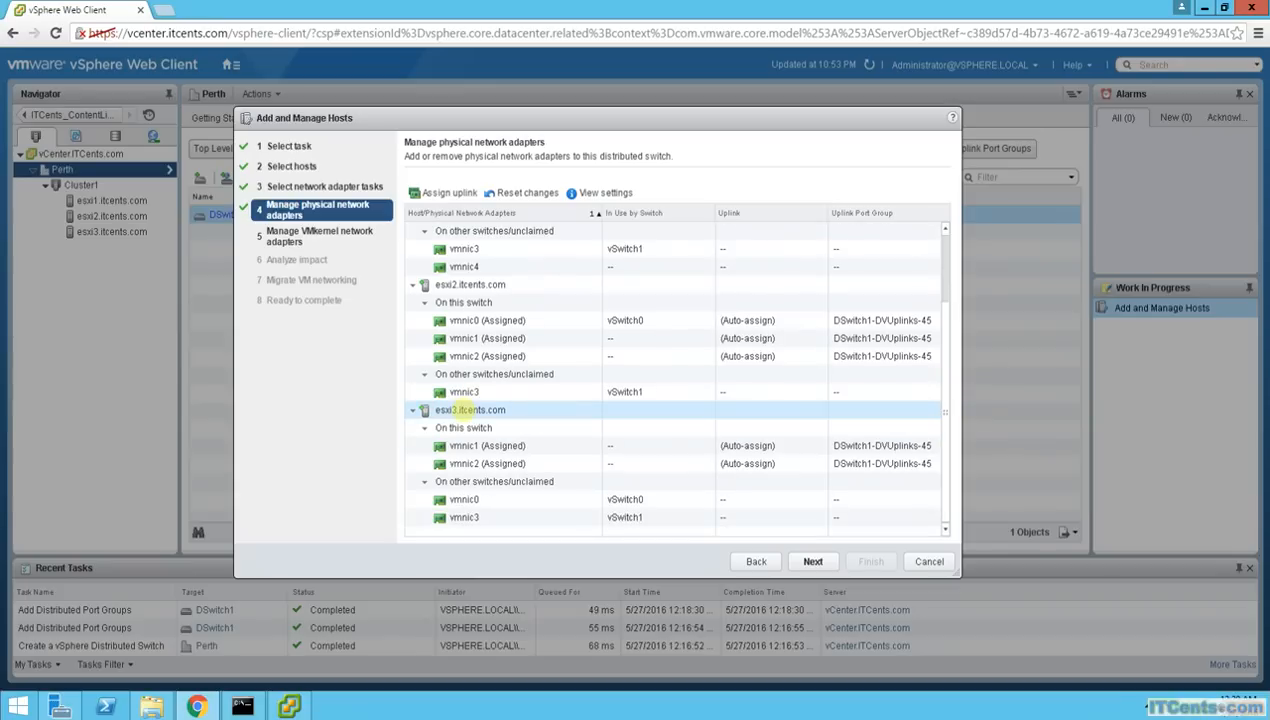
pyautogui.click(447, 410)
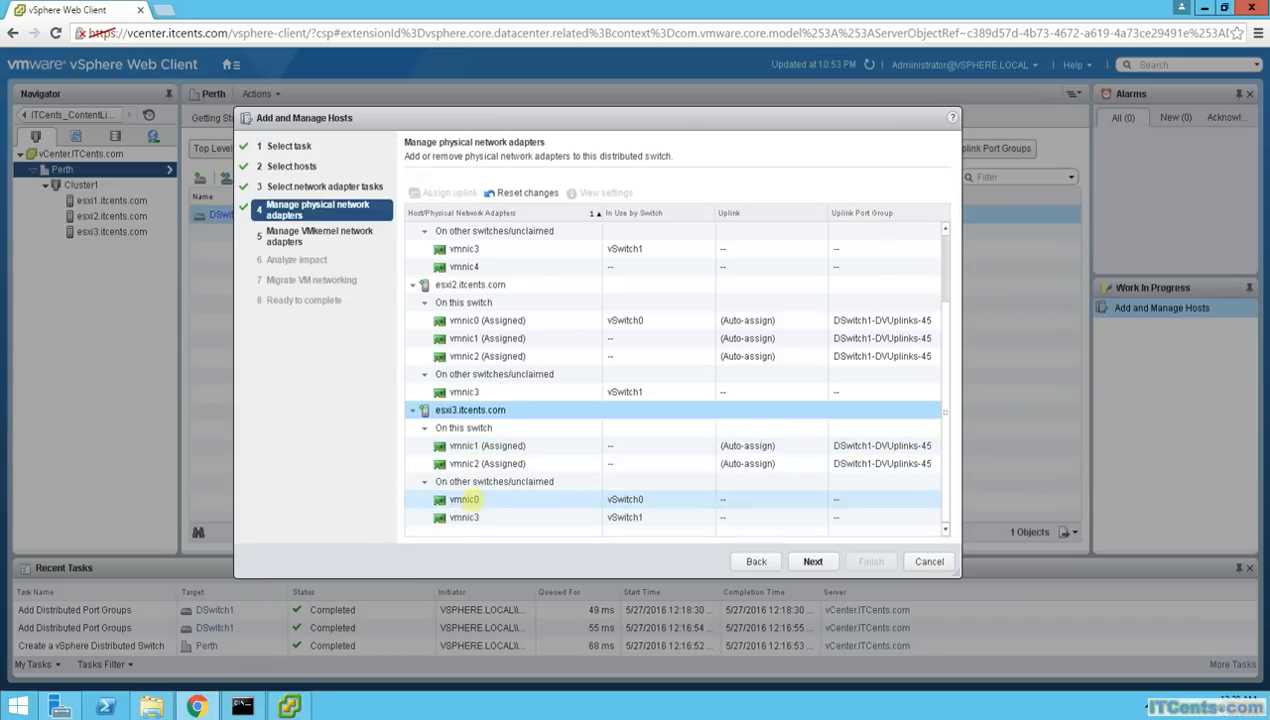
pyautogui.click(466, 499)
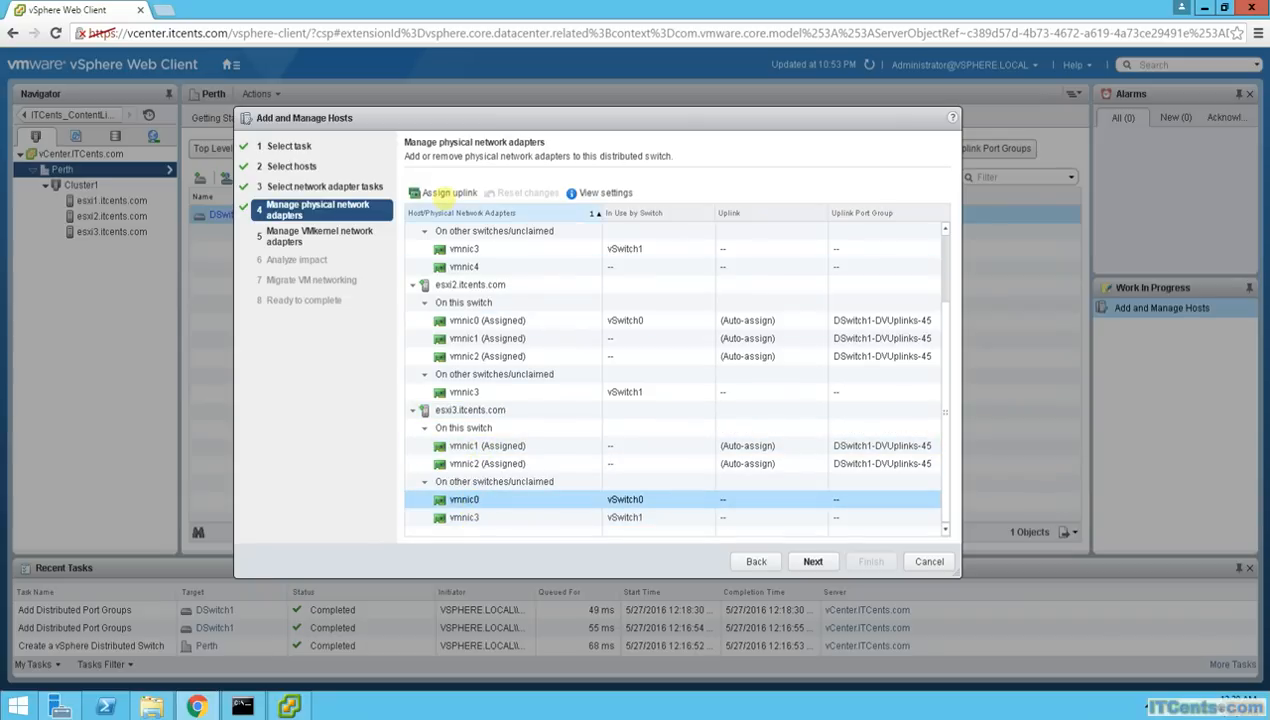
pyautogui.click(443, 193)
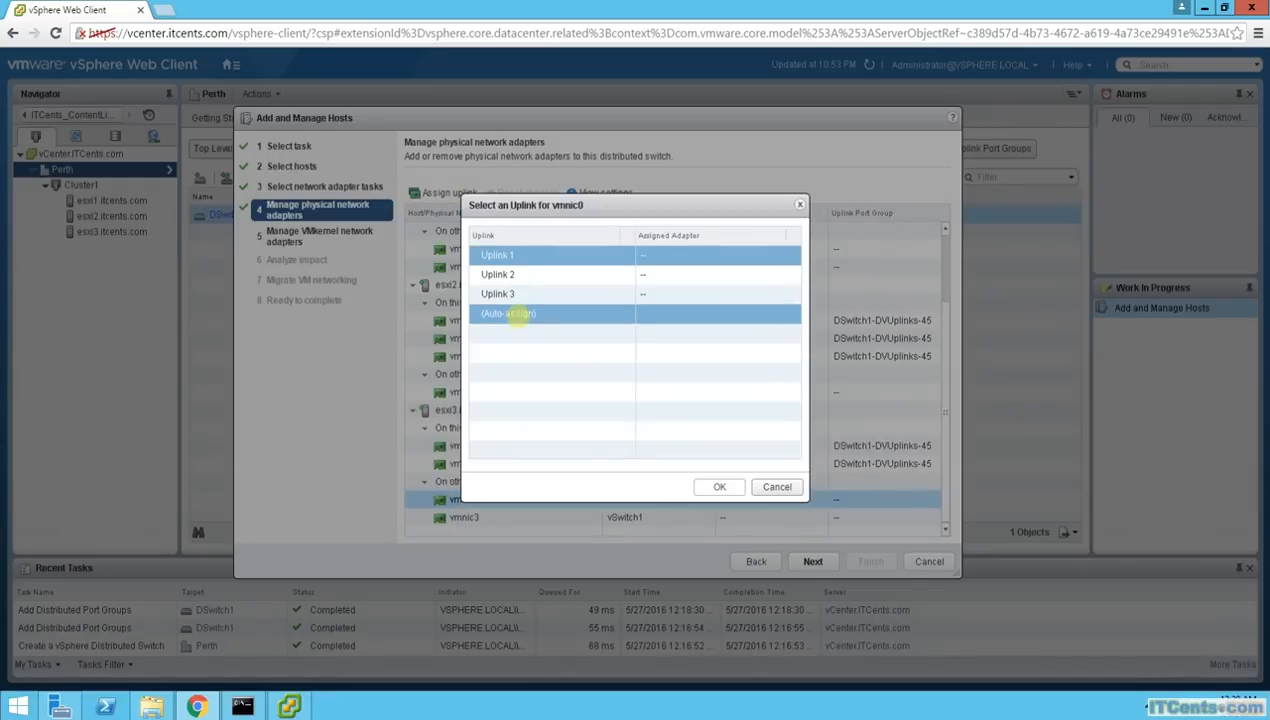
pyautogui.click(516, 314)
pyautogui.click(720, 487)
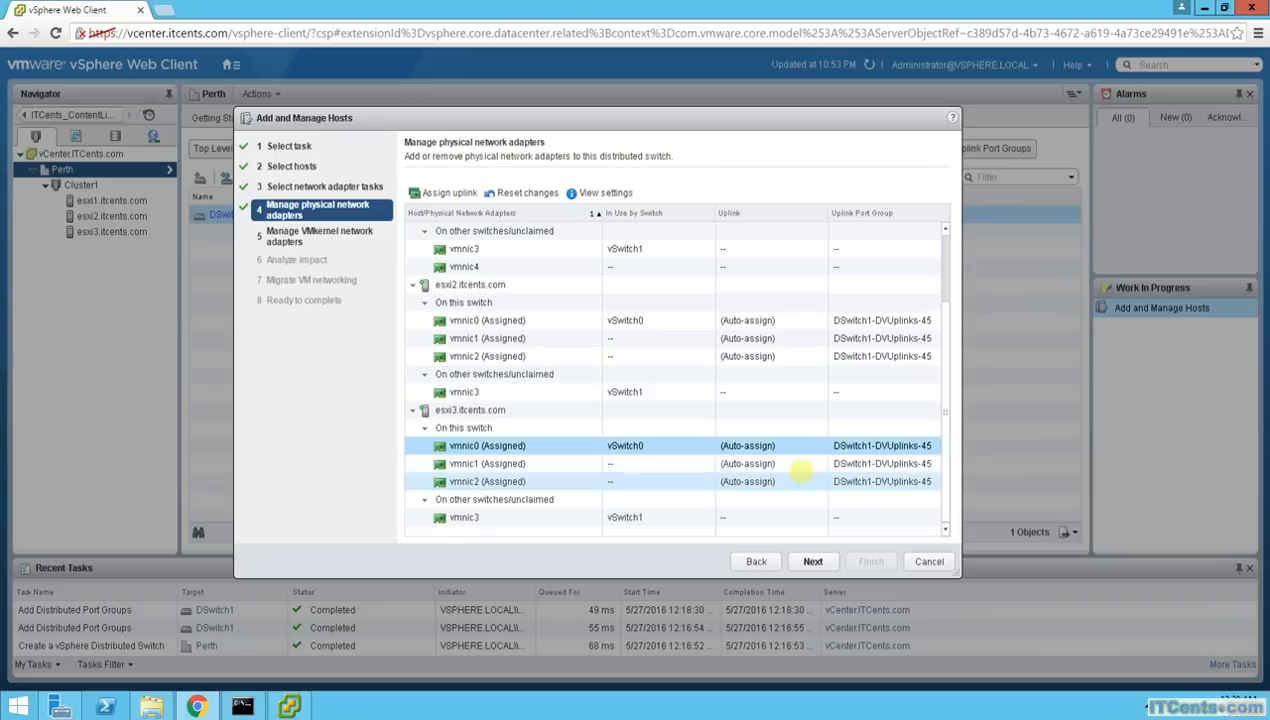
pyautogui.click(487, 445)
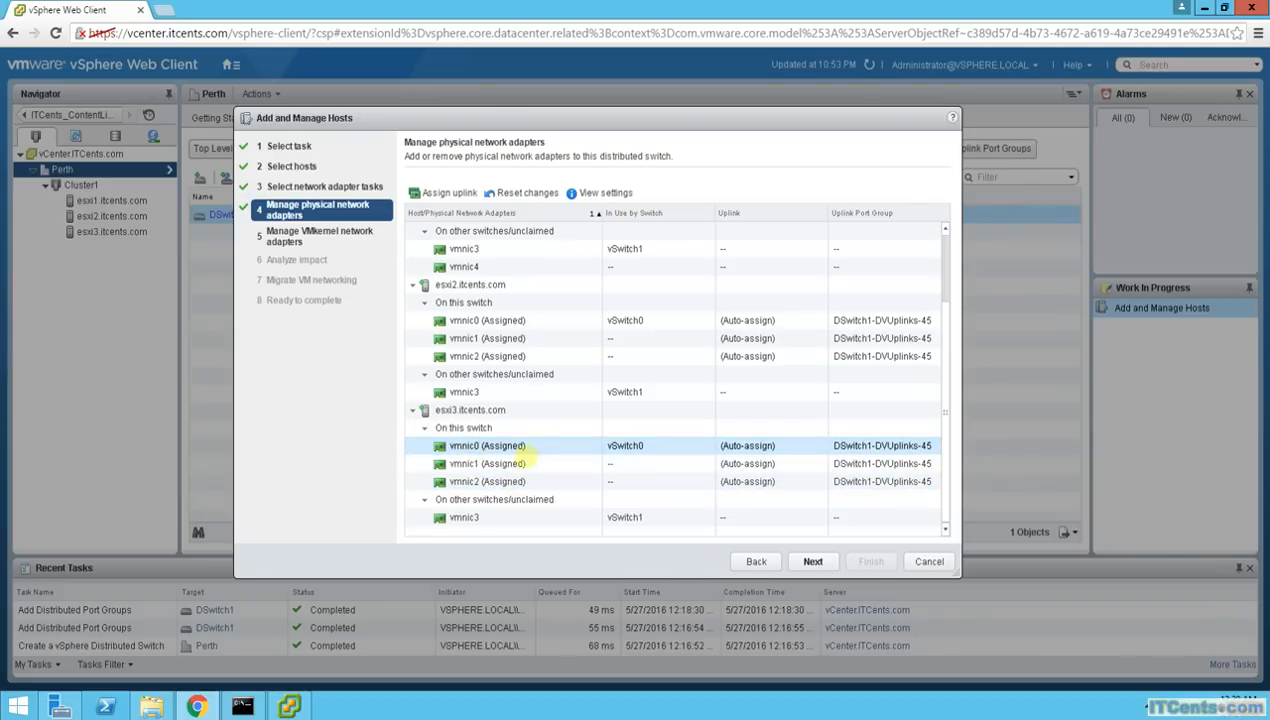
pyautogui.keyDown('ctrl'); pyautogui.click(830, 490); pyautogui.keyUp('ctrl')
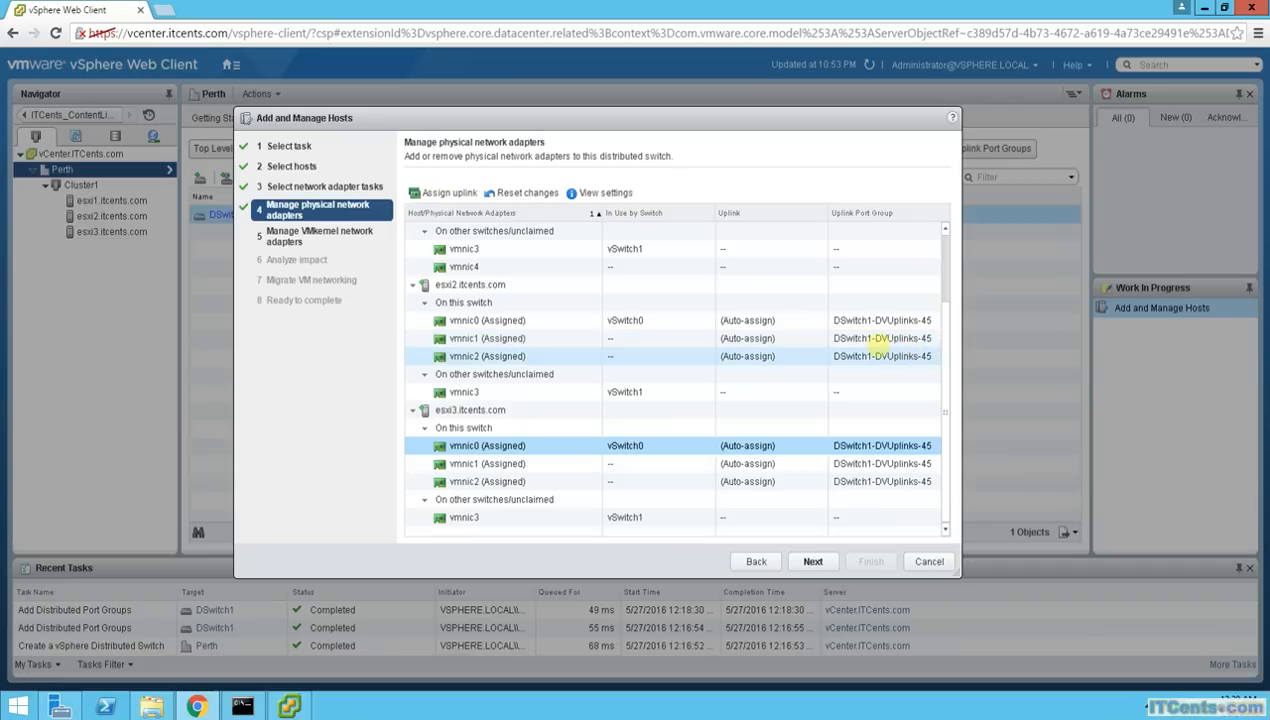
pyautogui.moveTo(945, 316); pyautogui.dragTo(950, 230)
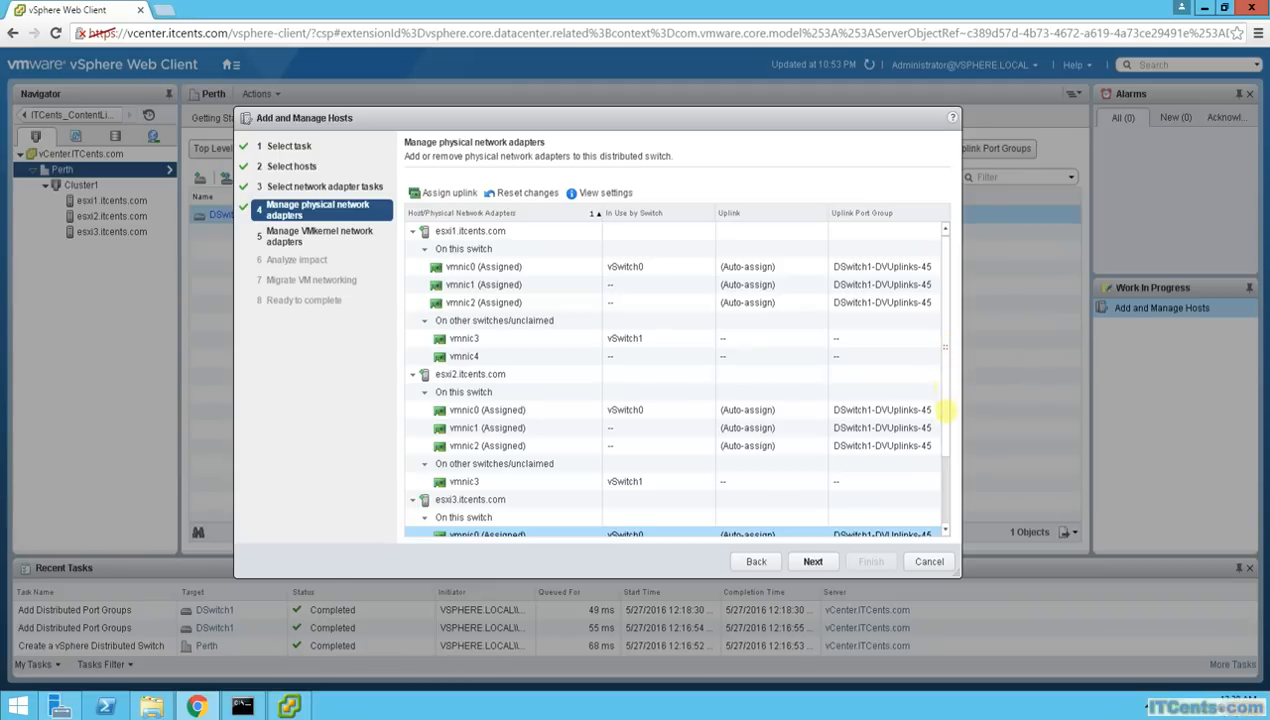
pyautogui.scroll(-2, 945, 409)
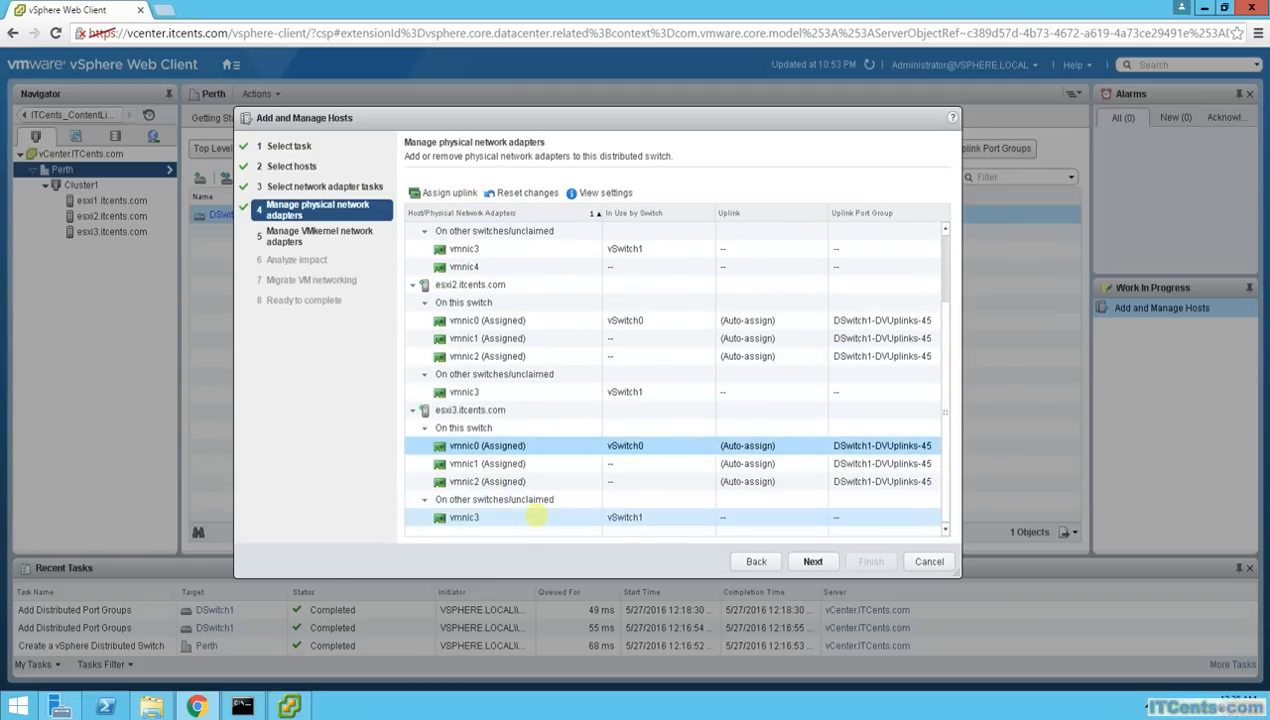
# Go back to the host selection and enable identical network settings on multiple hosts (template mode).
pyautogui.click(755, 561)
pyautogui.click(755, 561)
pyautogui.click(513, 531)
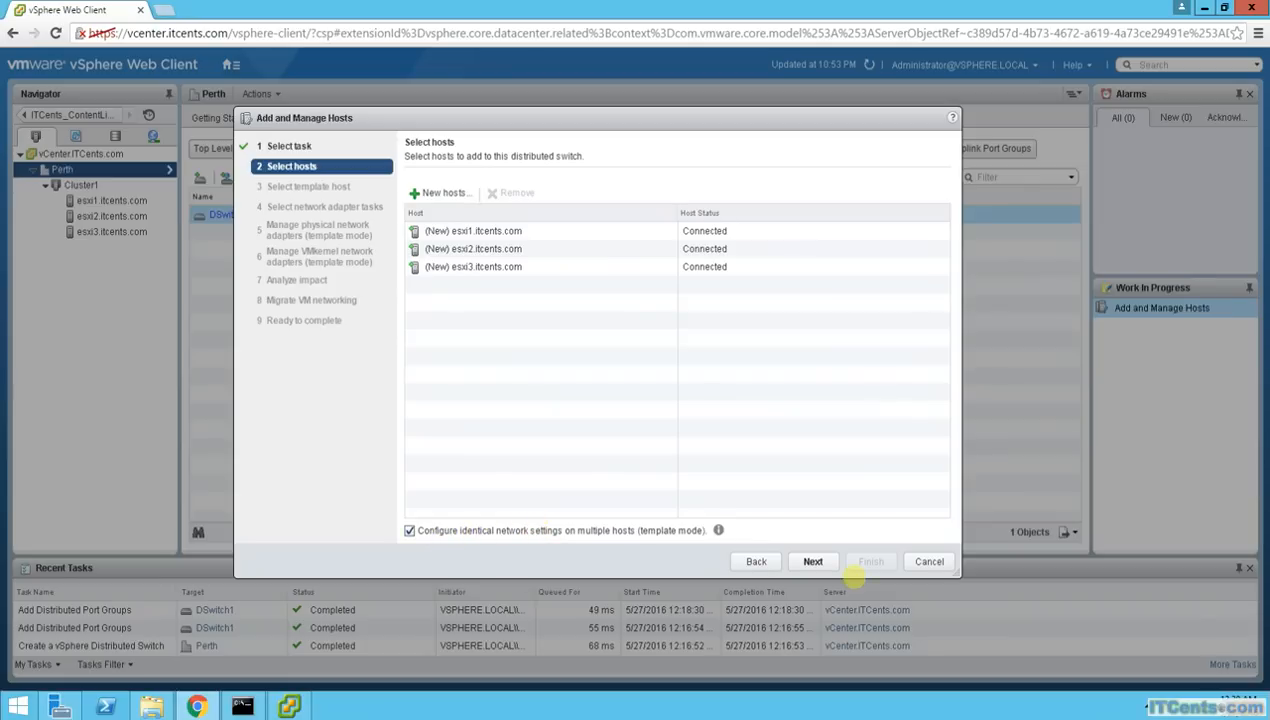
# Choose esxi2.itcents.com as the template host and accept the preselected network adapter tasks.
pyautogui.click(813, 561)
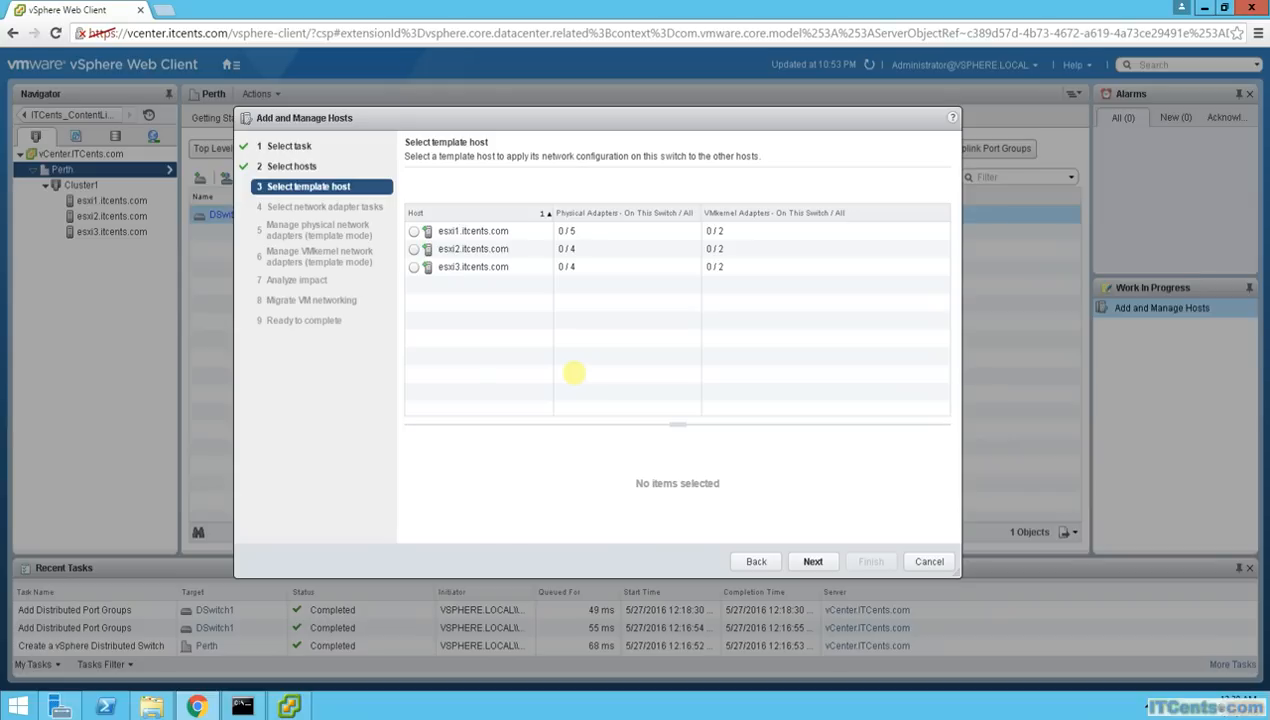
pyautogui.click(414, 249)
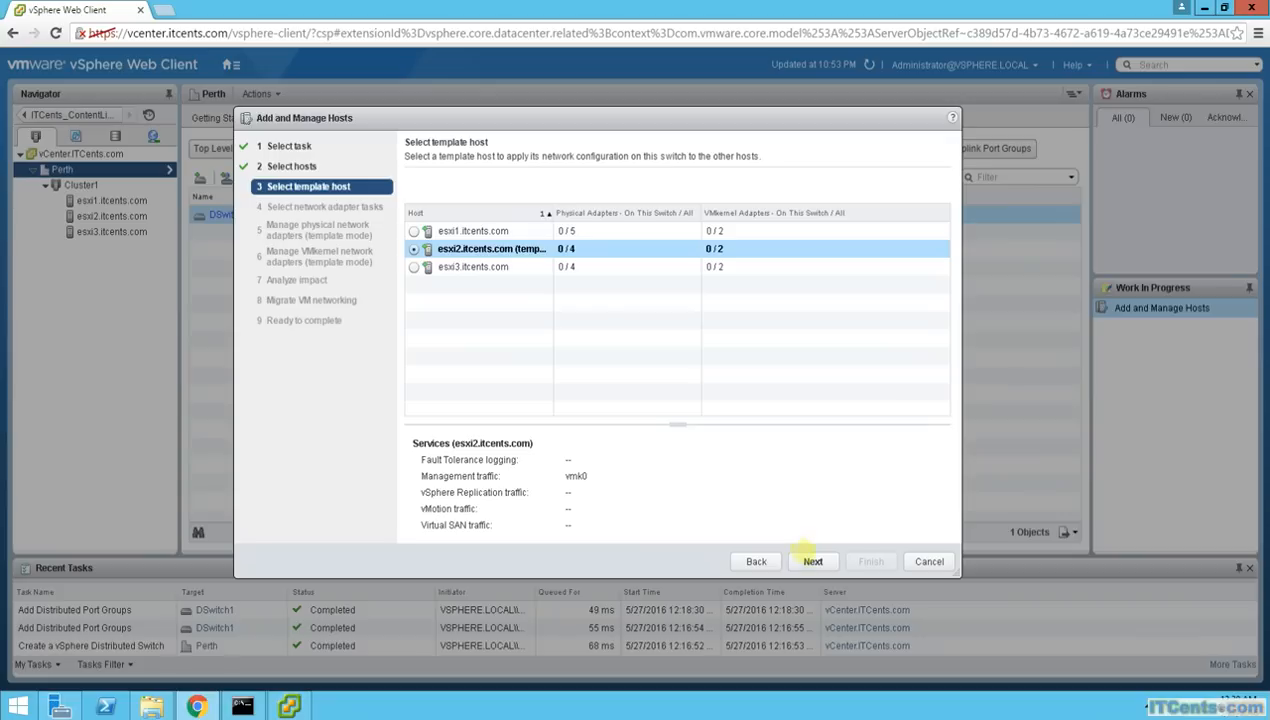
pyautogui.click(812, 561)
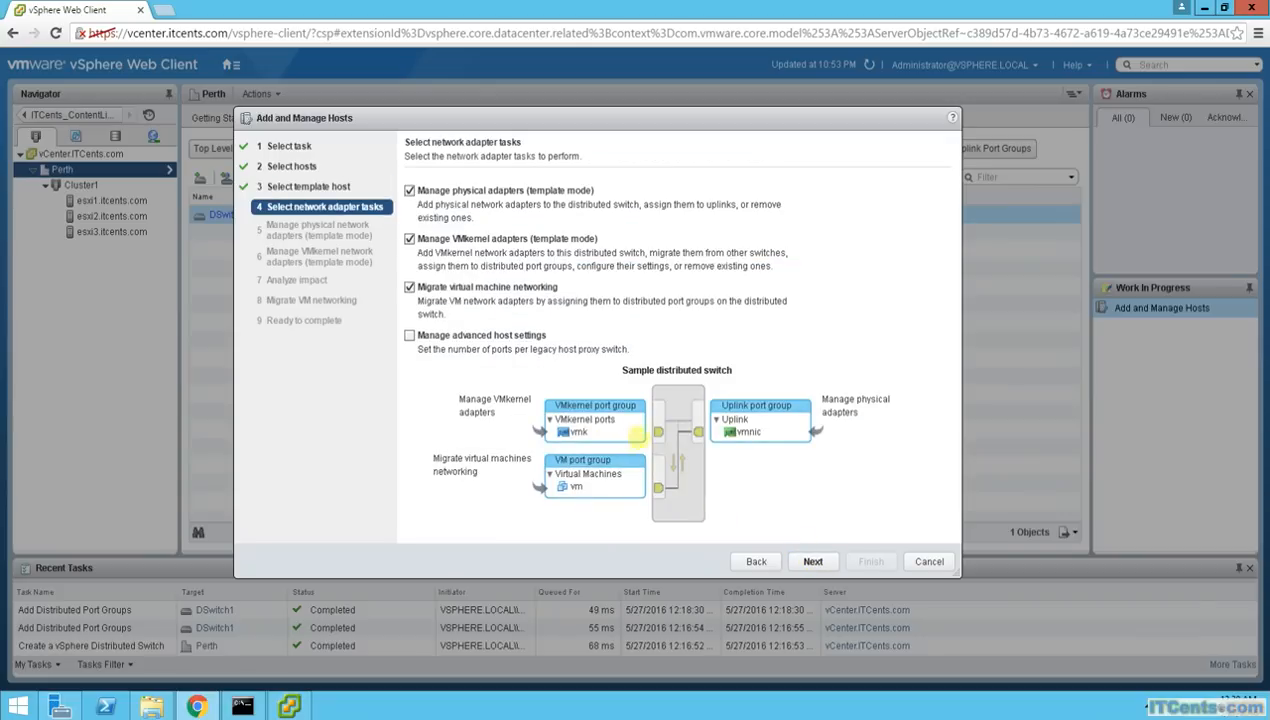
pyautogui.click(812, 561)
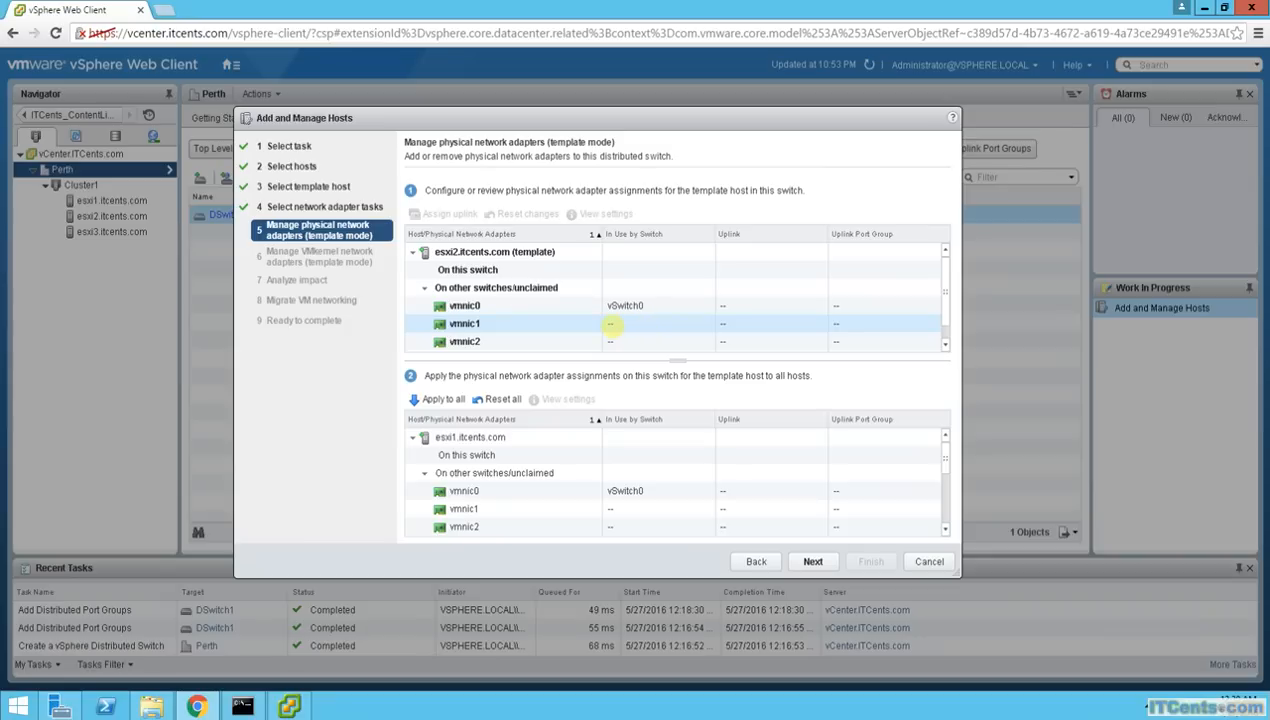
# Assign vmnic1 and vmnic2 of the template host esxi2.itcents.com to the distributed switch with the (Auto-assign) uplink option.
pyautogui.click(610, 324)
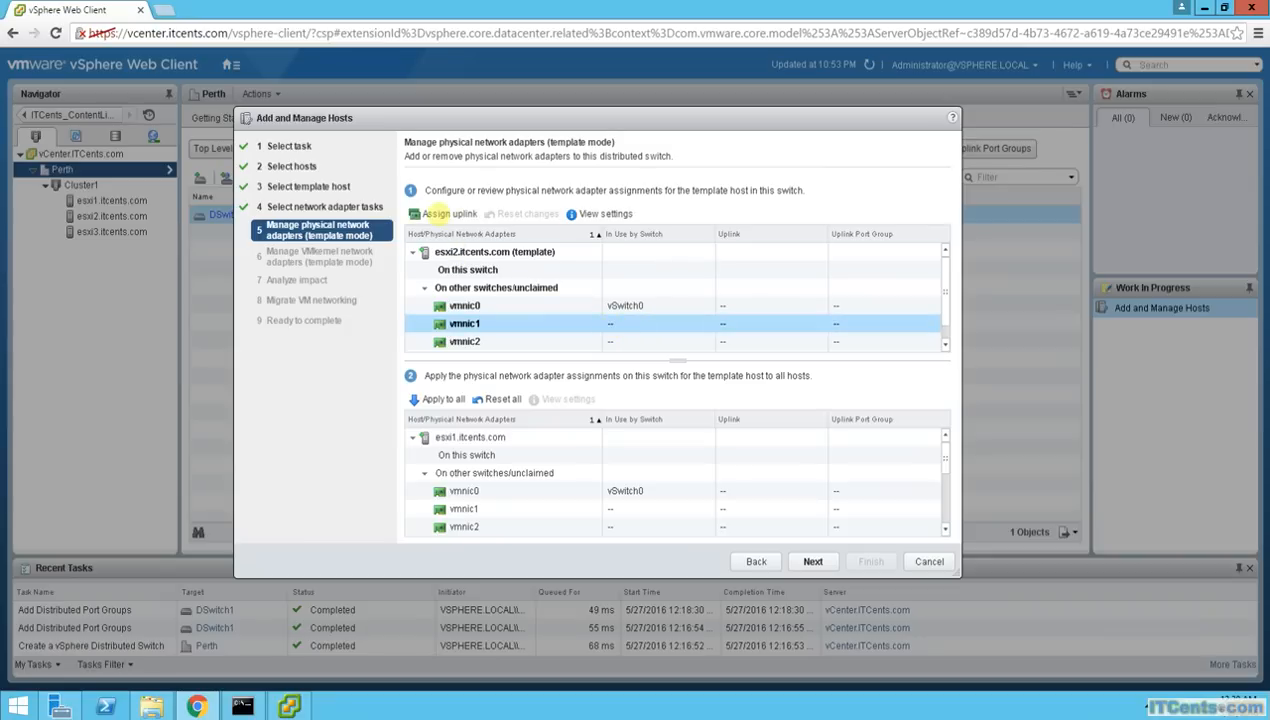
pyautogui.click(437, 213)
pyautogui.click(495, 313)
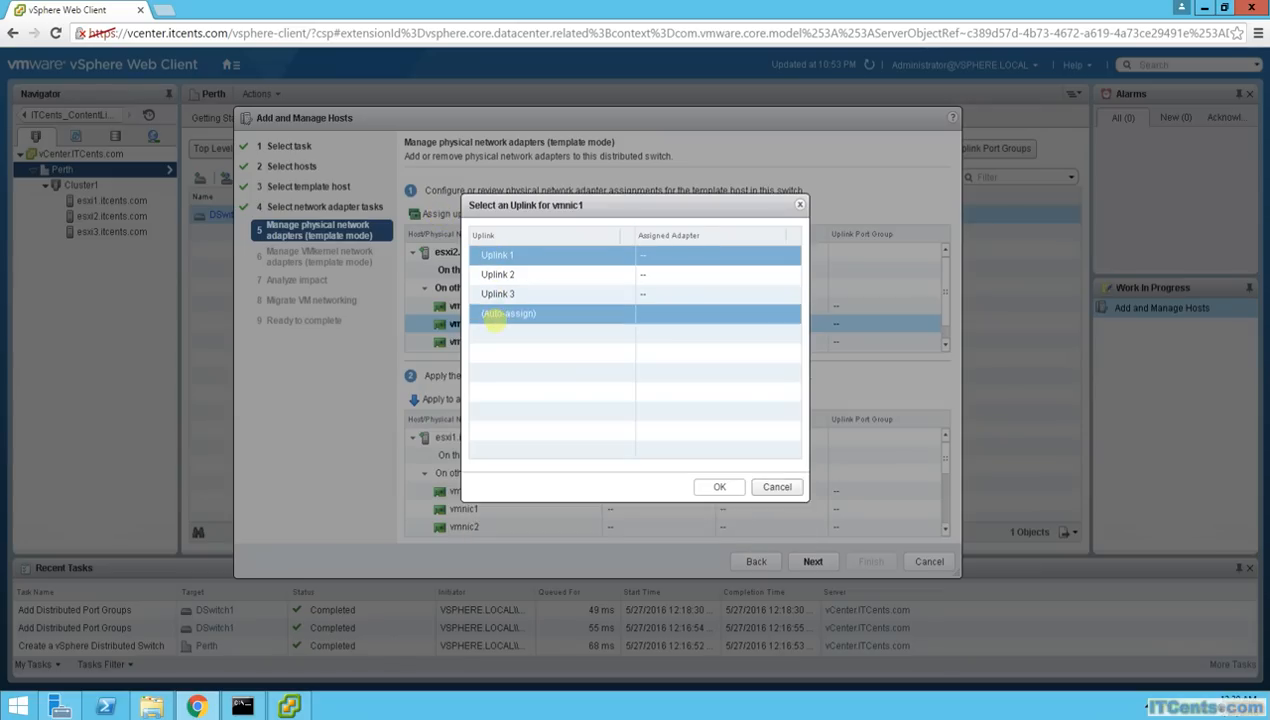
pyautogui.click(712, 486)
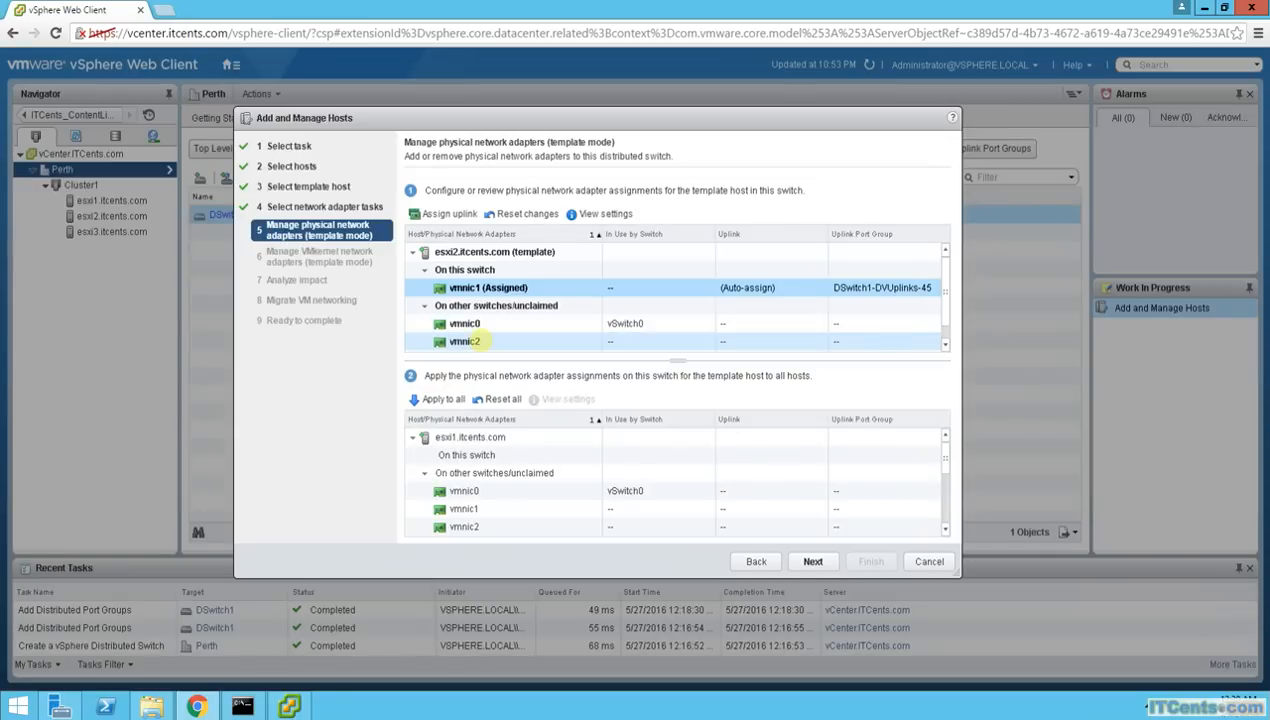
pyautogui.click(525, 339)
pyautogui.click(437, 213)
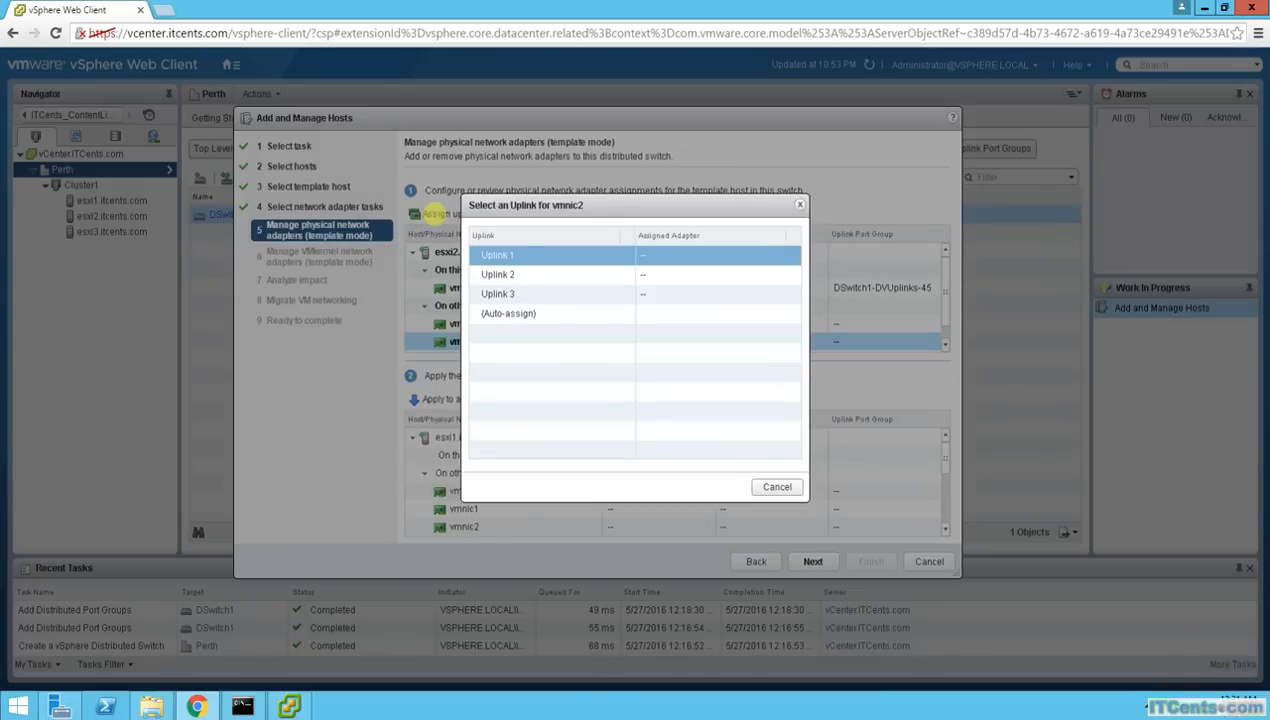
pyautogui.click(508, 313)
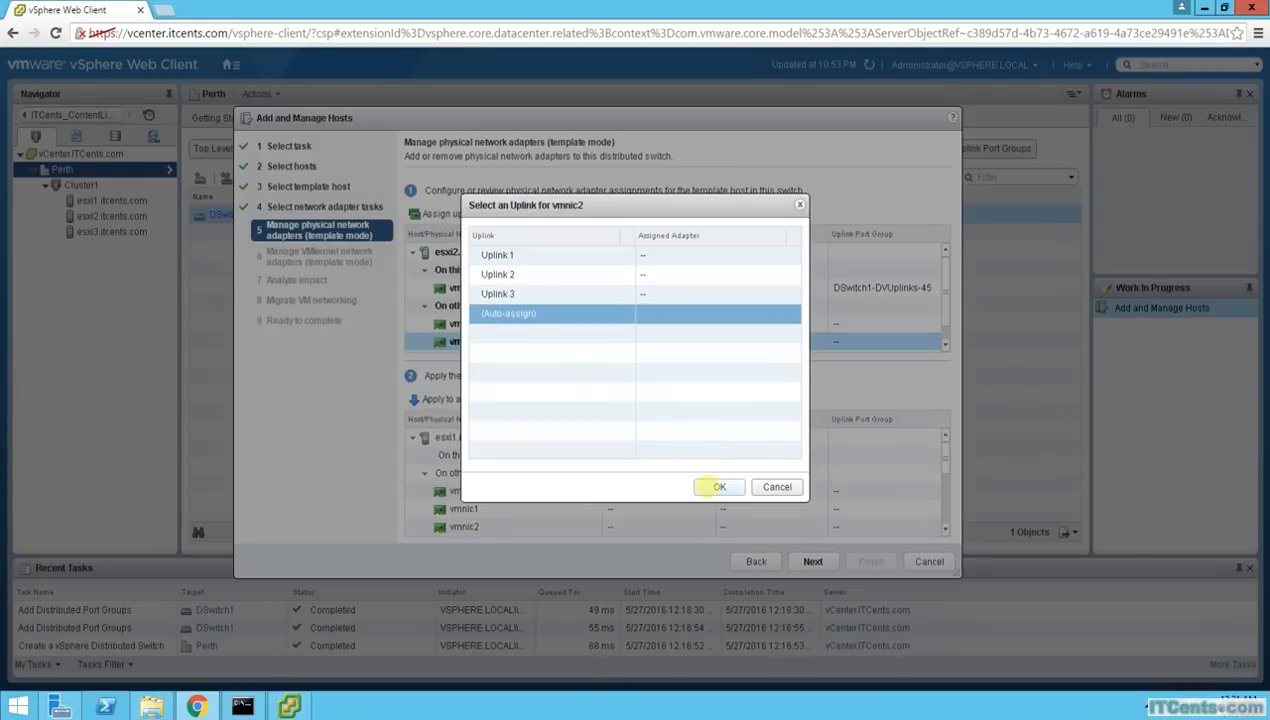
pyautogui.click(710, 486)
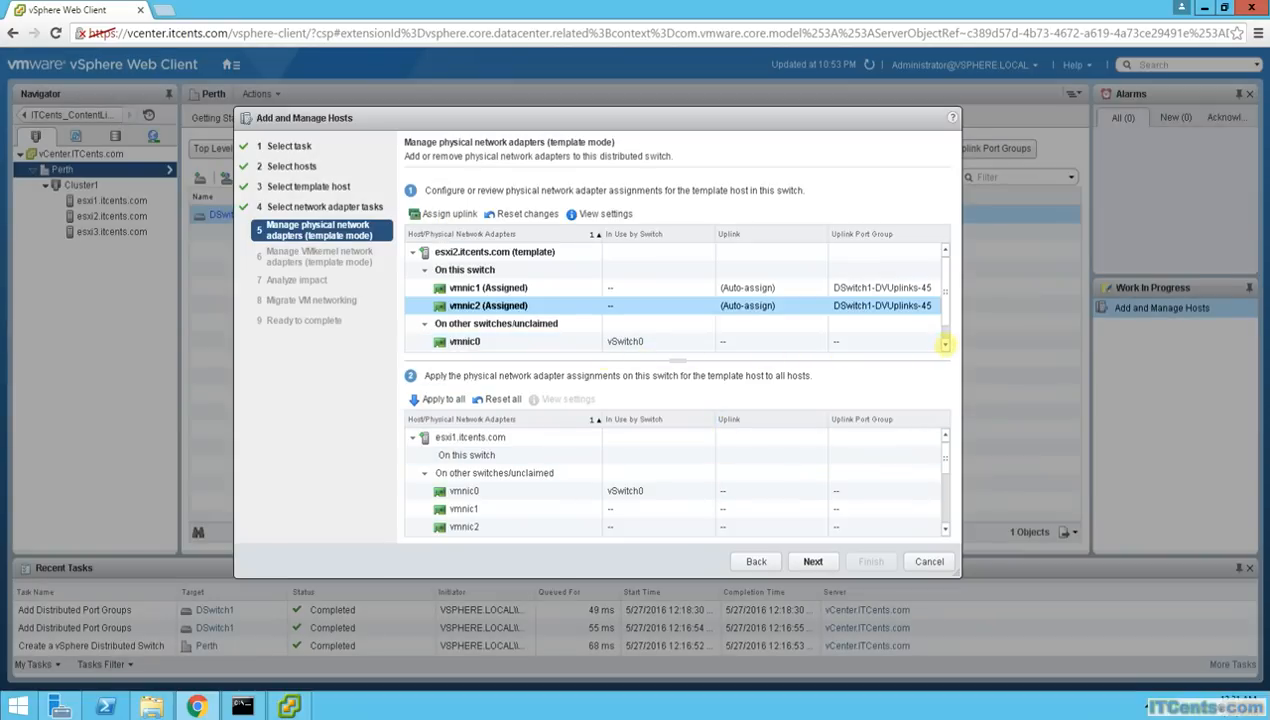
# Assign vmnic0 of the template host esxi2.itcents.com to the distributed switch with the (Auto-assign) uplink option.
pyautogui.click(944, 344)
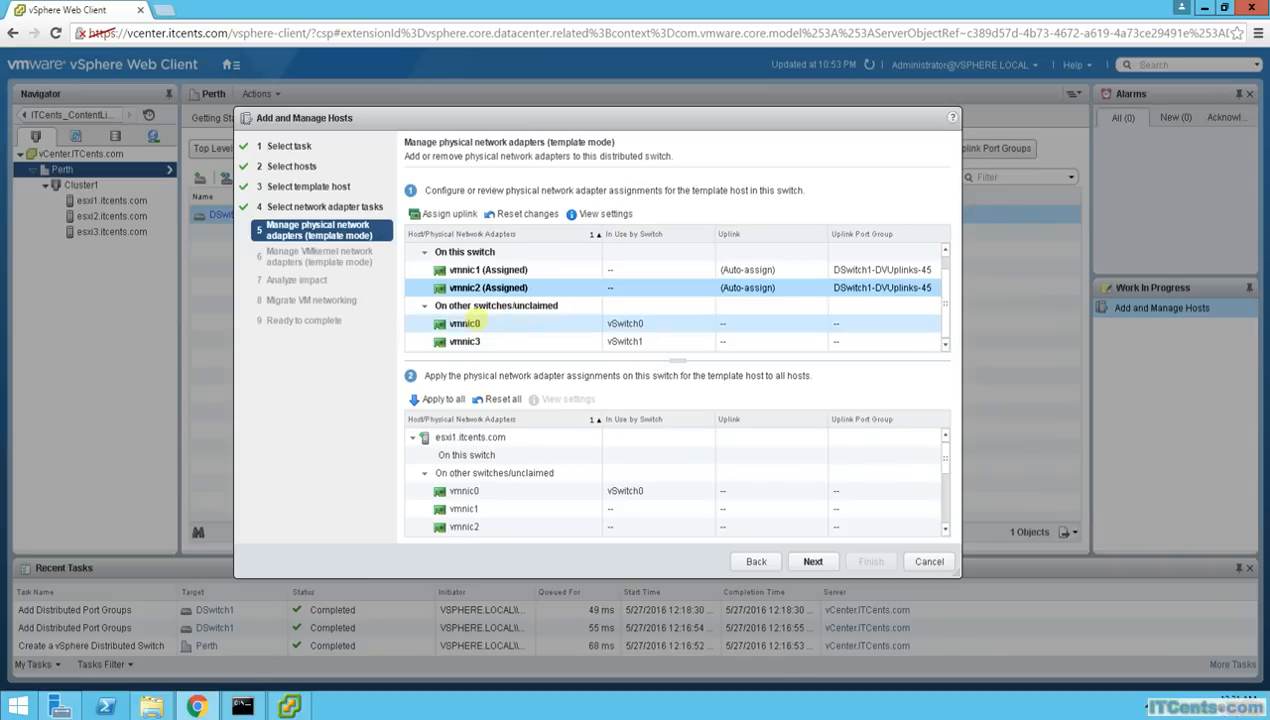
pyautogui.click(478, 321)
pyautogui.click(434, 213)
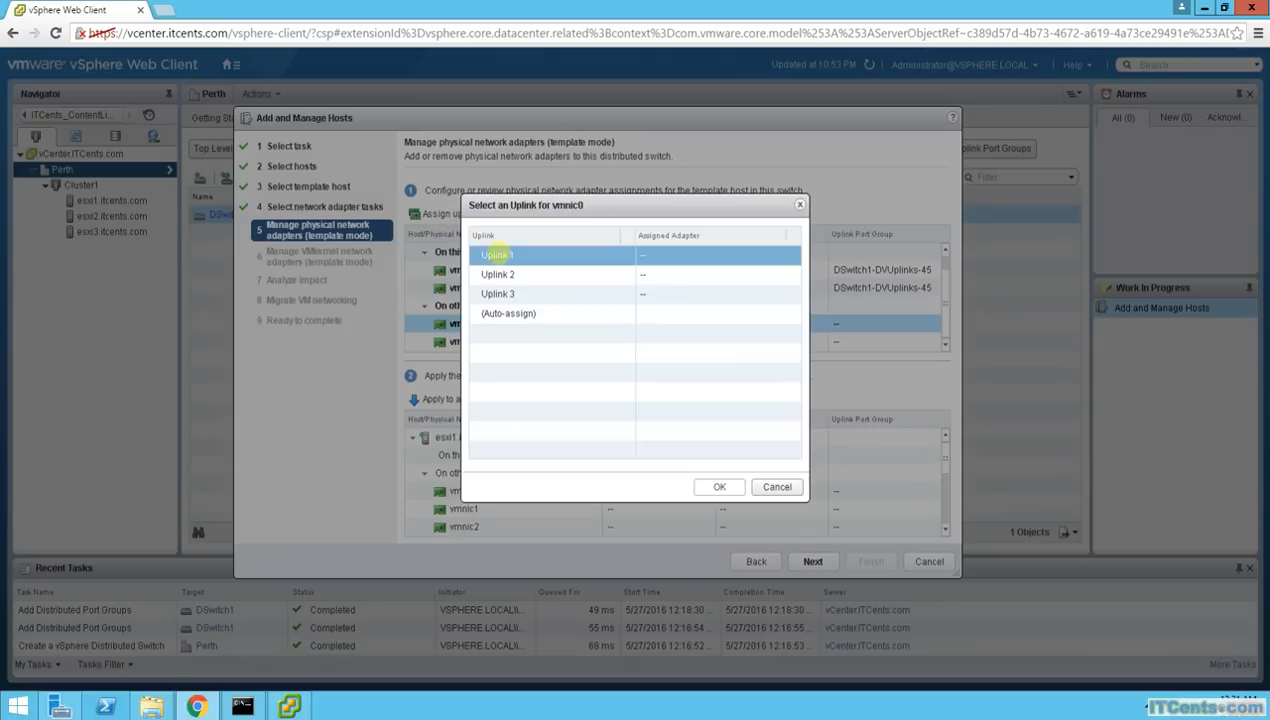
pyautogui.click(505, 313)
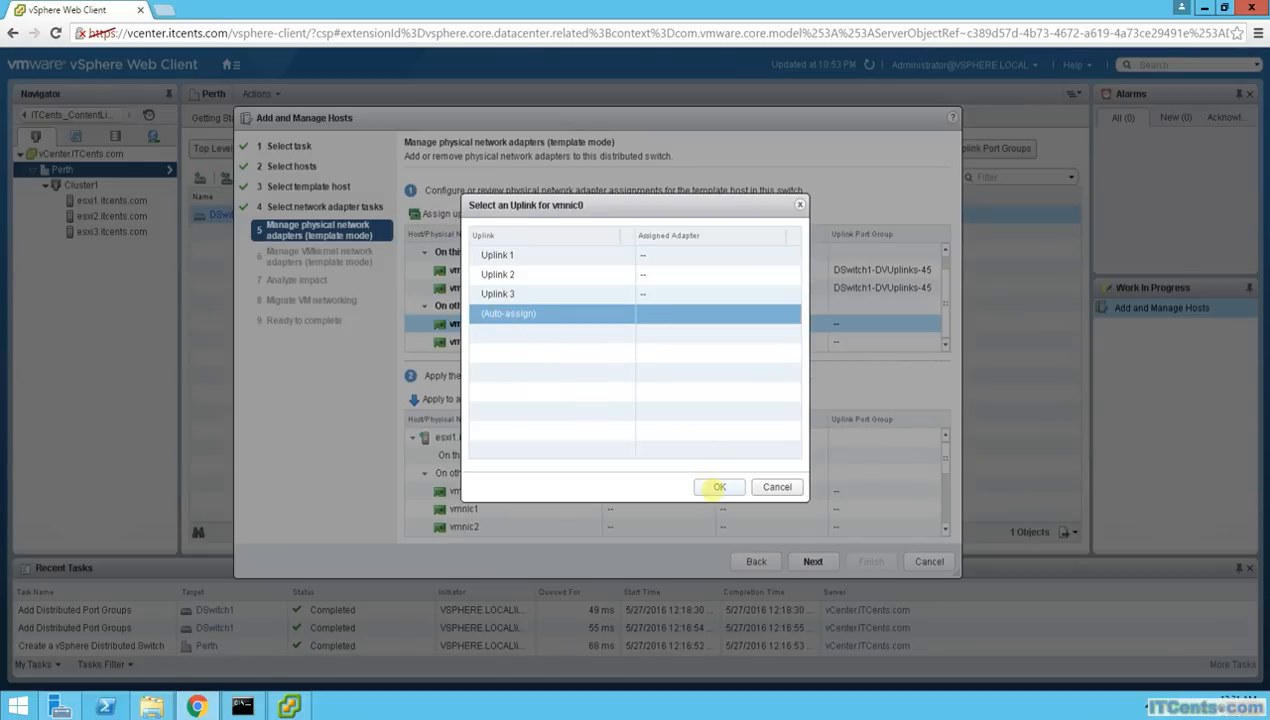
pyautogui.click(716, 486)
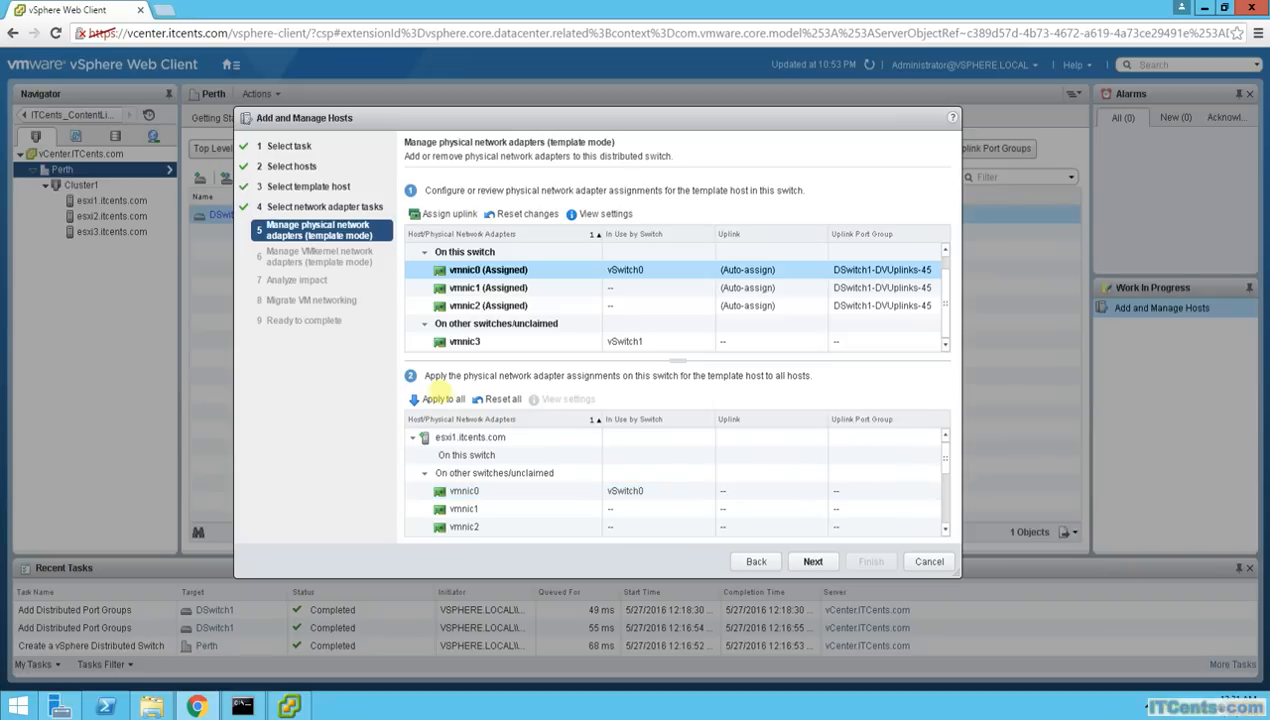
# Apply the template host's physical adapter assignments to all hosts and check the result for esxi1.itcents.com through esxi3.itcents.com.
pyautogui.click(431, 398)
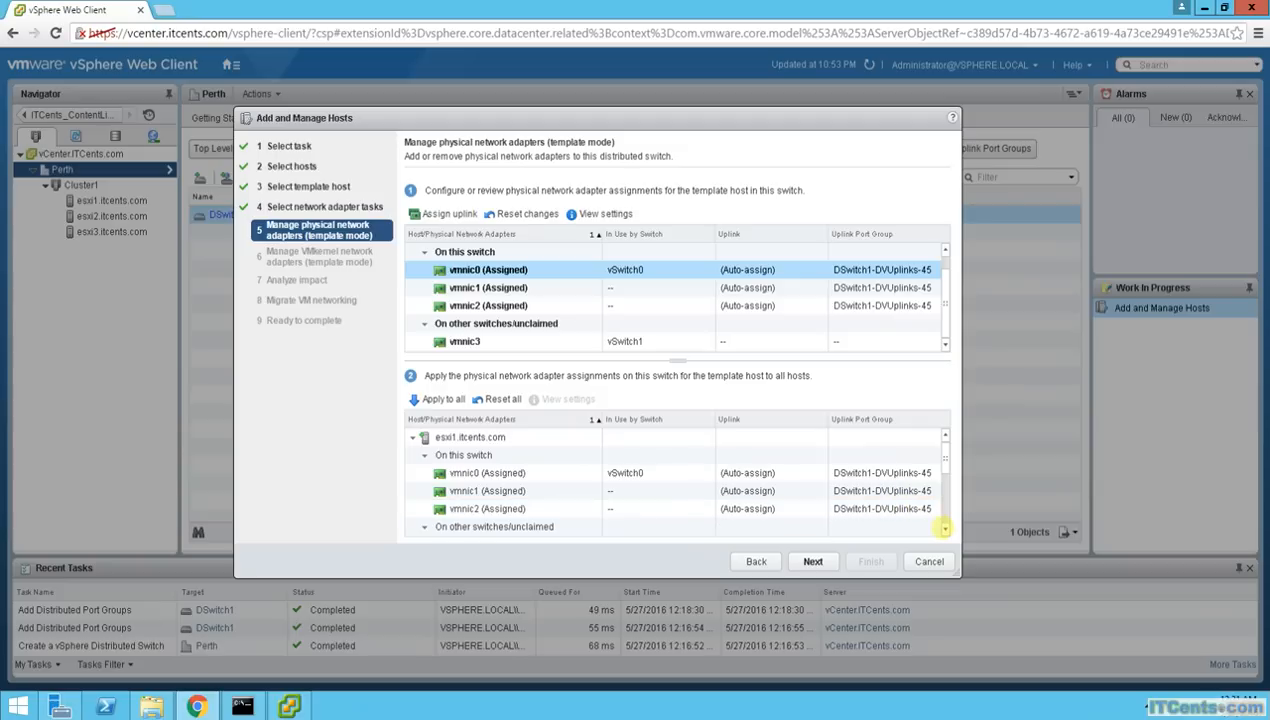
pyautogui.click(944, 529)
pyautogui.click(944, 529)
pyautogui.click(944, 529)
pyautogui.click(944, 529)
pyautogui.click(944, 529)
pyautogui.click(944, 529)
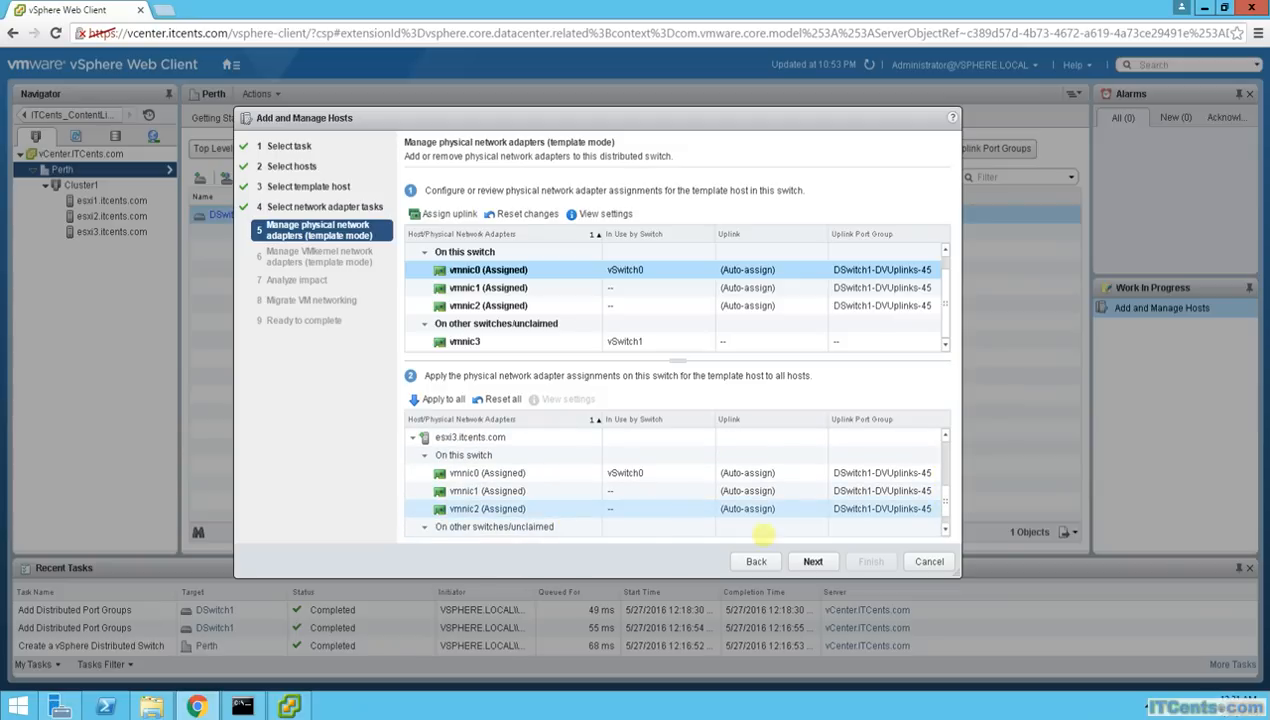
pyautogui.click(944, 529)
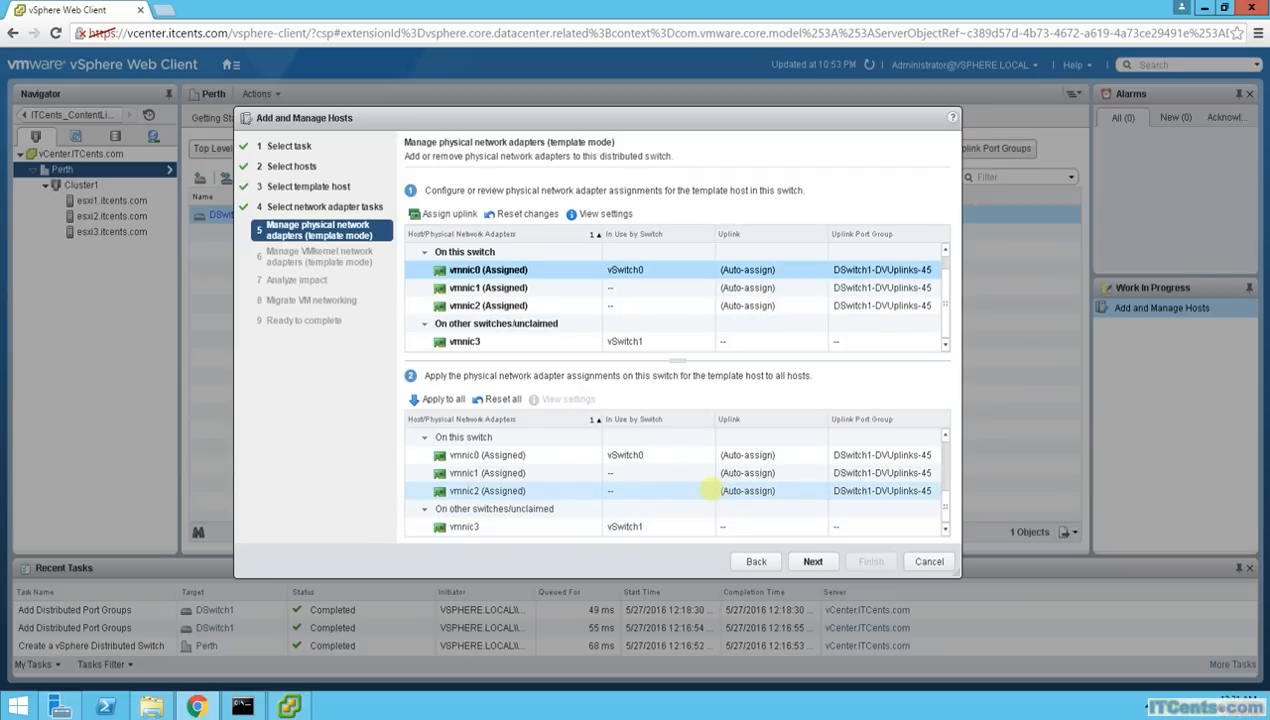
# Assign vmk0 of the template host esxi2.itcents.com to the destination port group DManagementNetwork.
pyautogui.click(813, 561)
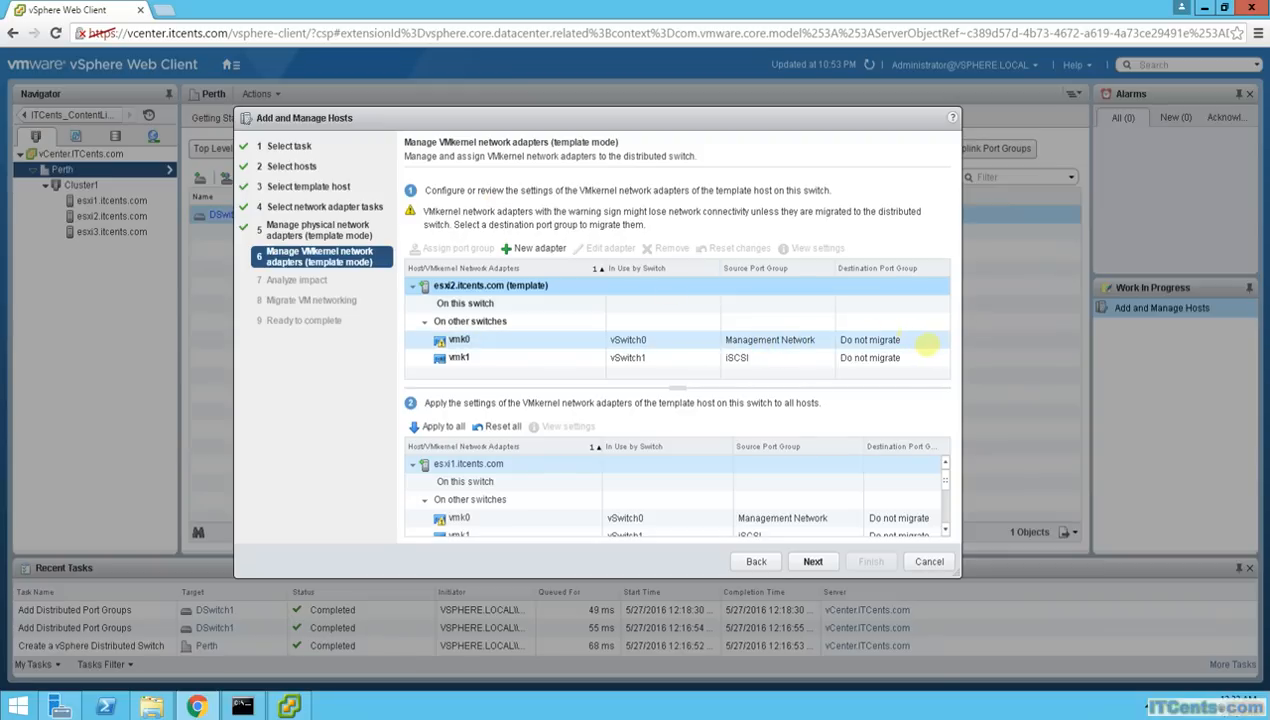
pyautogui.click(921, 343)
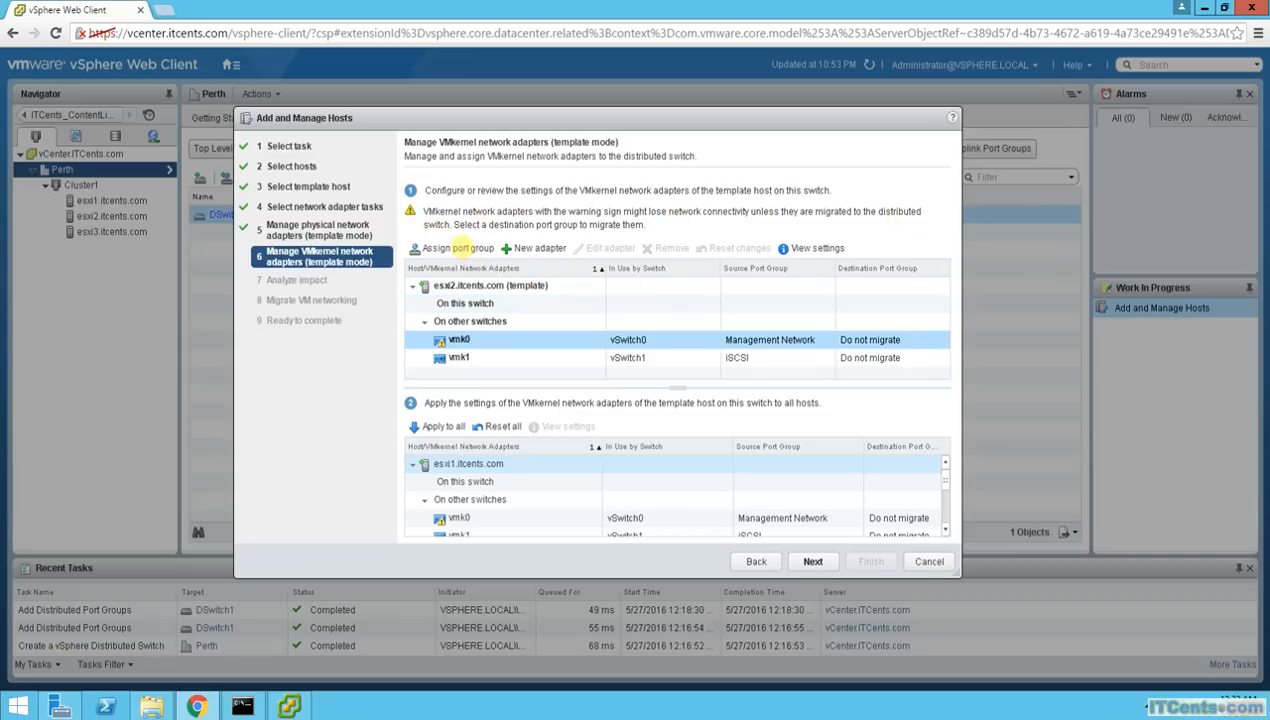
pyautogui.click(460, 248)
pyautogui.click(390, 234)
pyautogui.click(410, 216)
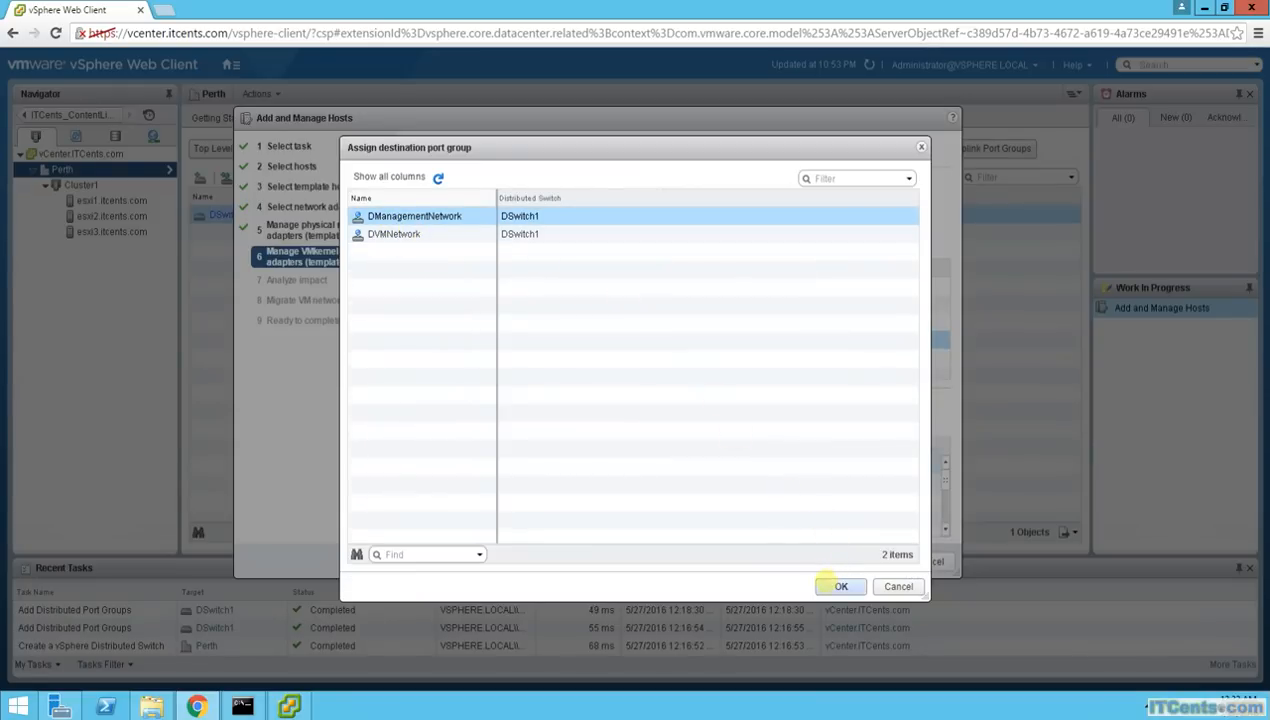
pyautogui.click(836, 586)
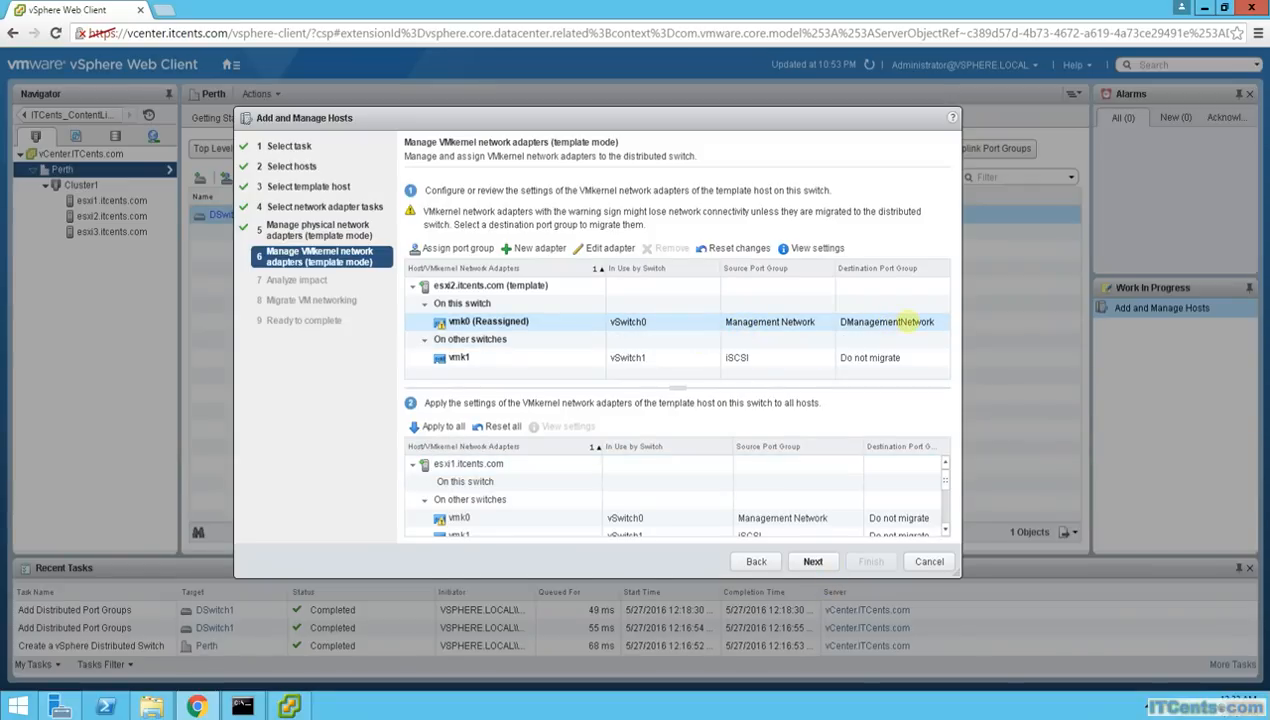
pyautogui.click(870, 323)
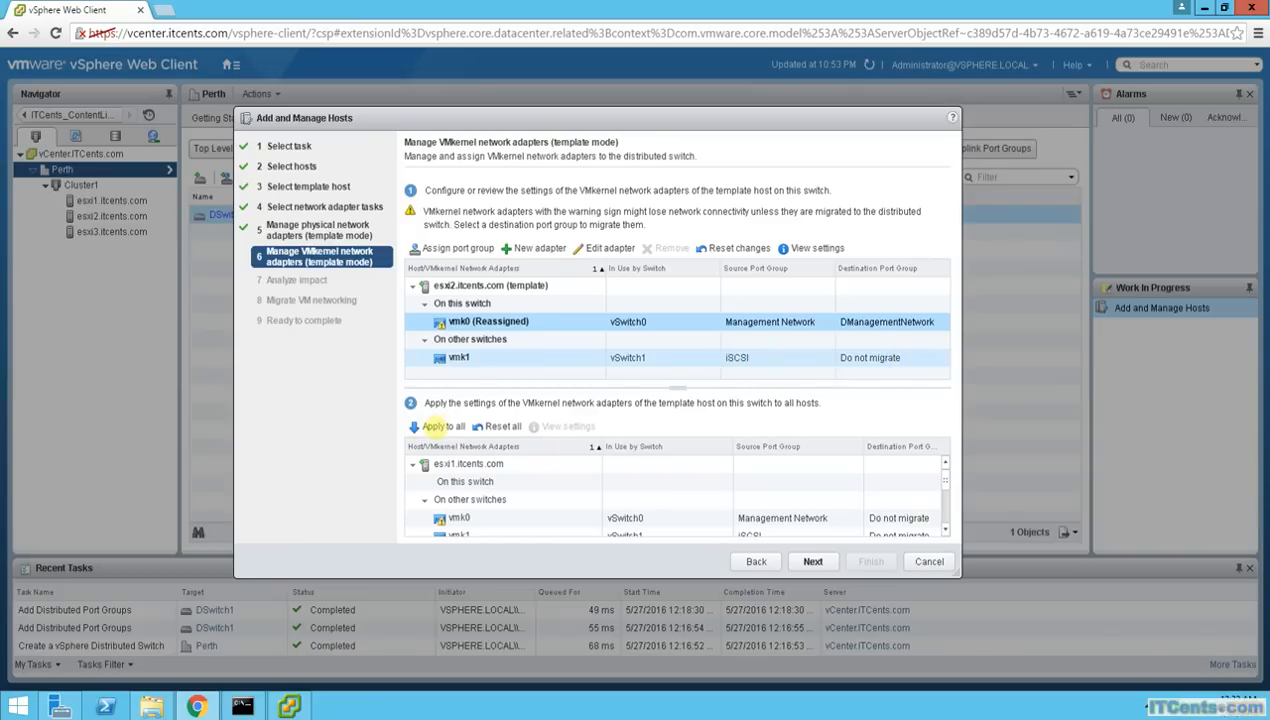
# Try to apply the template's VMkernel adapter configuration to the other hosts with IPv4 addresses 192.168.0.241,192.168.0.243.
pyautogui.click(413, 426)
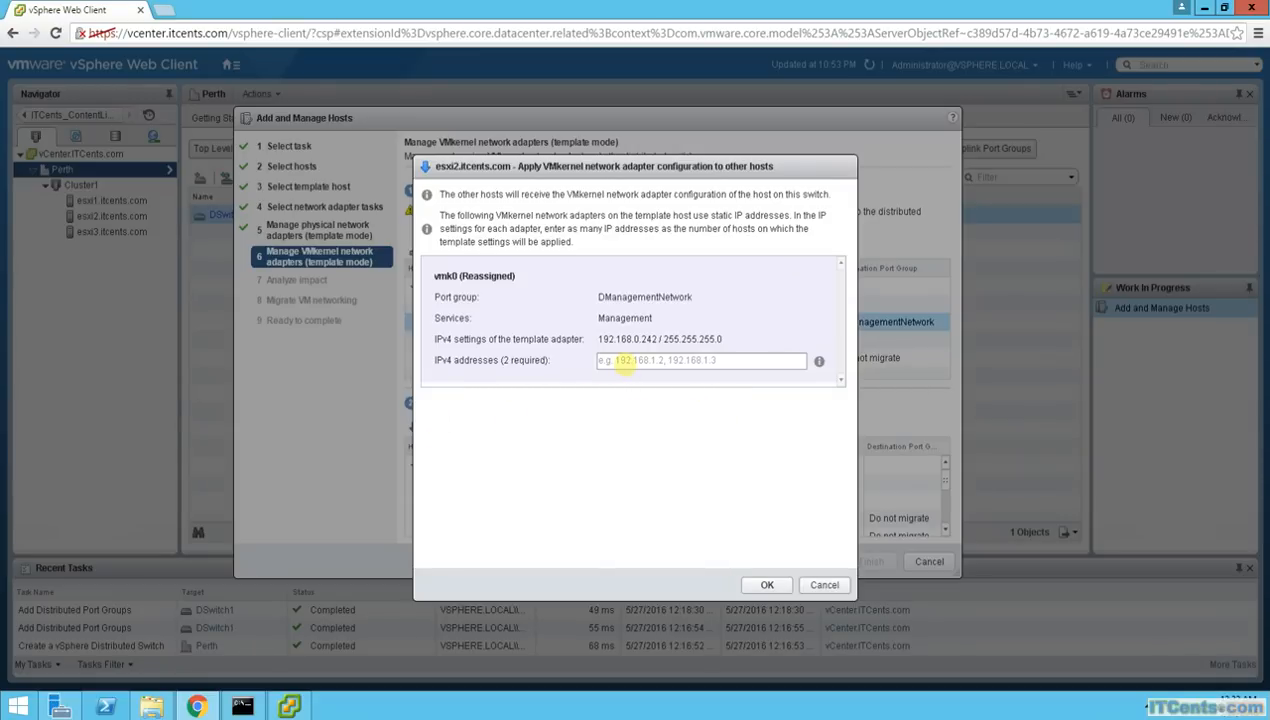
pyautogui.click(623, 364)
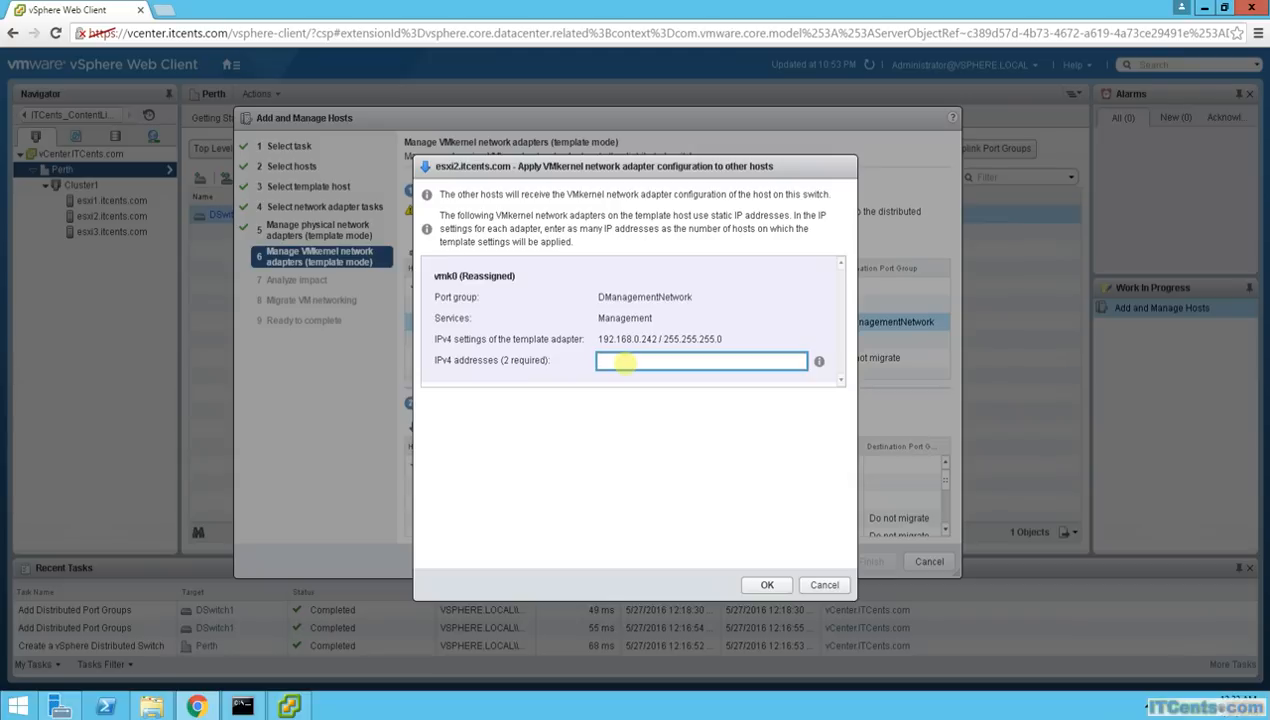
pyautogui.write('192.168.0.241,')
pyautogui.write('192.168.0.243')
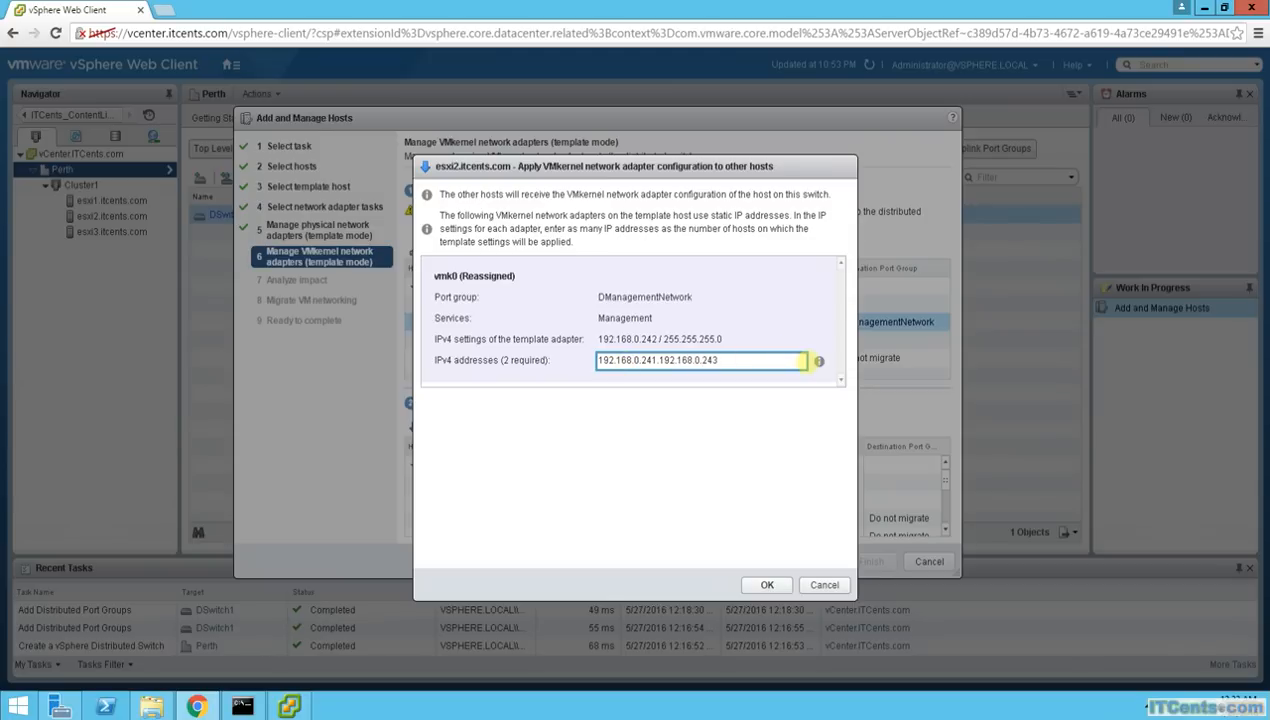
pyautogui.click(819, 361)
pyautogui.click(767, 585)
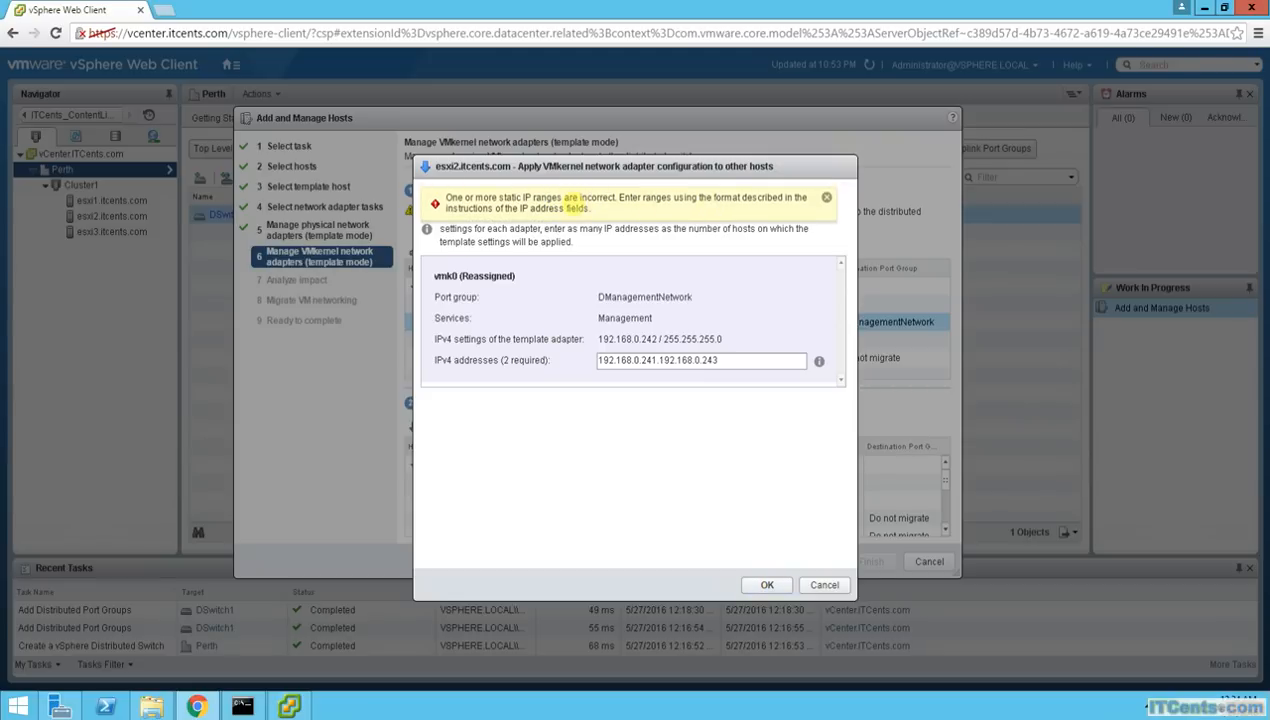
# Cut the IPv4 addresses entry back to 192.168.0.241 and cancel applying the VMkernel configuration to the other hosts.
pyautogui.click(748, 362)
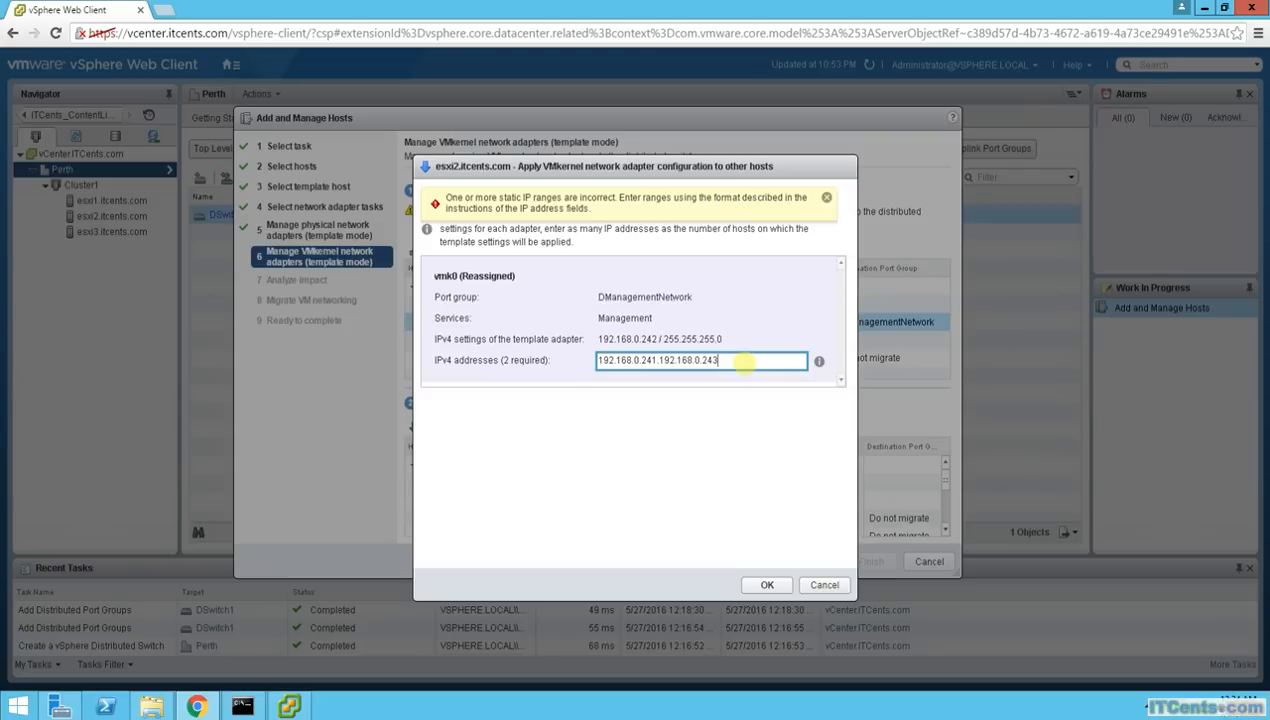
pyautogui.press('BackSpace')
pyautogui.press('BackSpace')
pyautogui.press('BackSpace')
pyautogui.press('BackSpace')
pyautogui.press('BackSpace')
pyautogui.press('BackSpace')
pyautogui.press('BackSpace')
pyautogui.press('BackSpace')
pyautogui.press('BackSpace')
pyautogui.press('BackSpace')
pyautogui.press('BackSpace')
pyautogui.press('BackSpace')
pyautogui.press('BackSpace')
pyautogui.press('BackSpace')
pyautogui.press('BackSpace')
pyautogui.press('BackSpace')
pyautogui.press('BackSpace')
pyautogui.write('241')
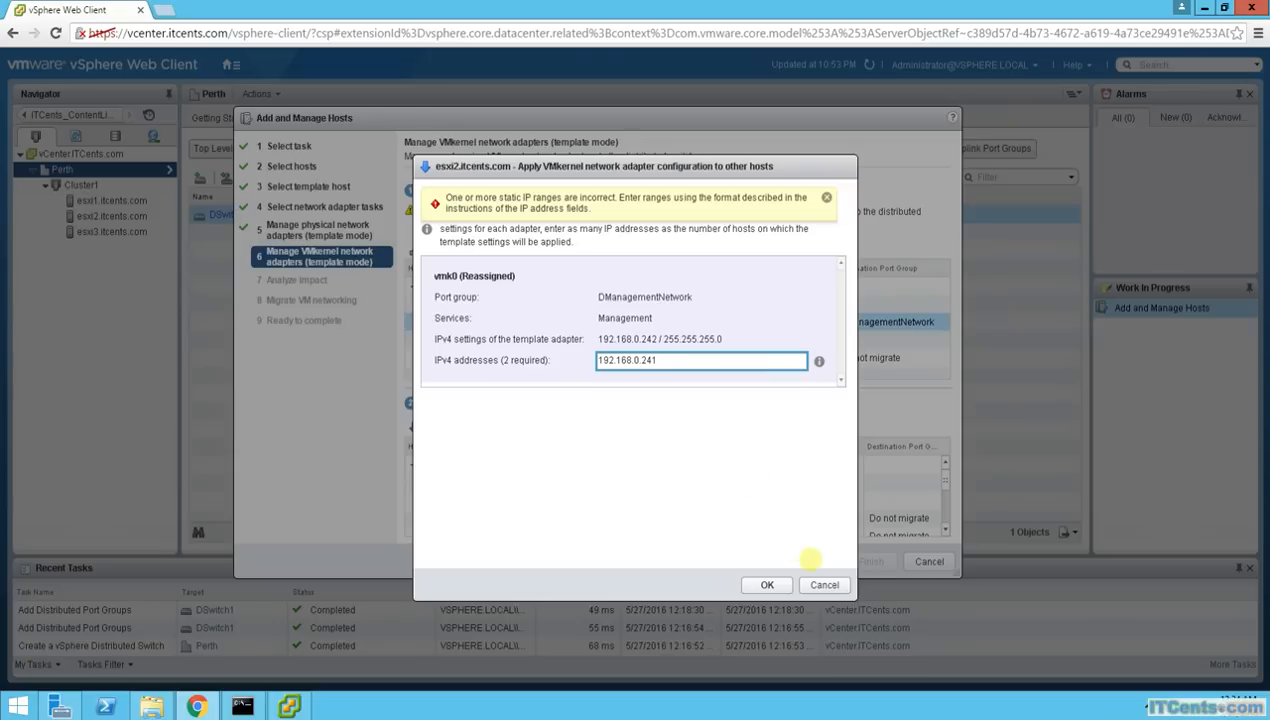
pyautogui.click(824, 585)
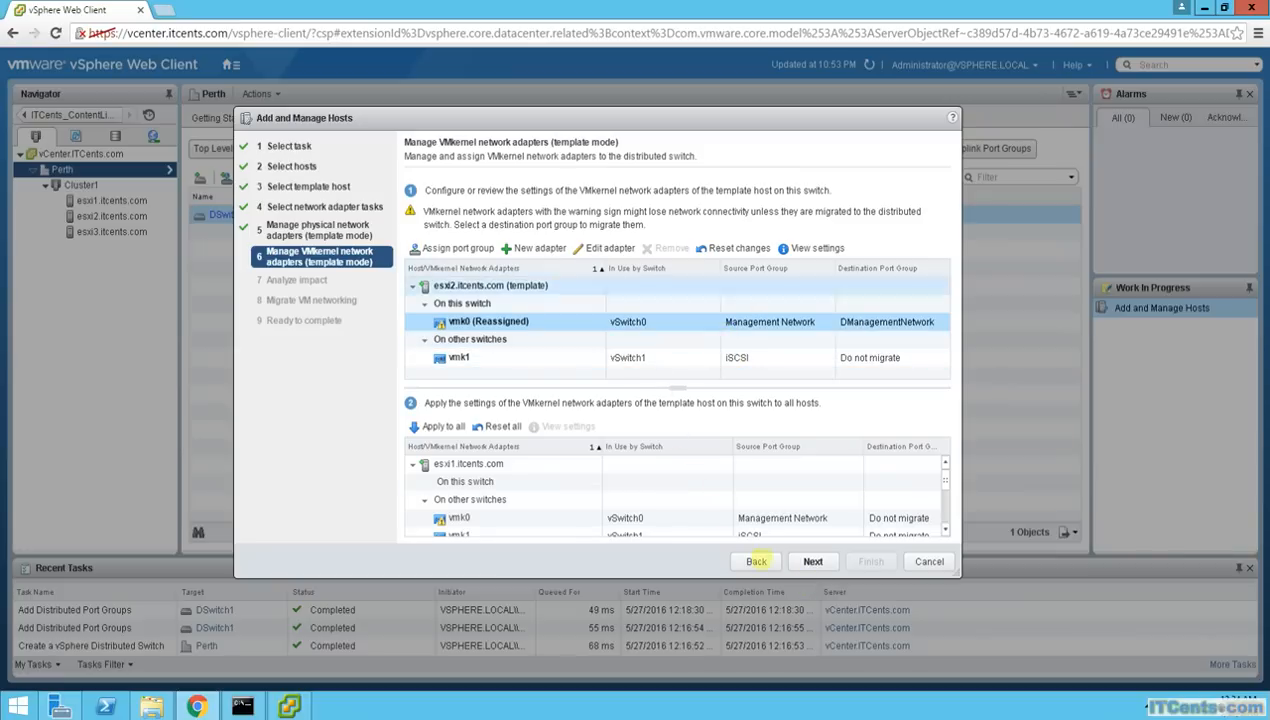
# Return to the template host selection, choose esxi1.itcents.com as the template host and accept the preselected network adapter tasks.
pyautogui.click(757, 562)
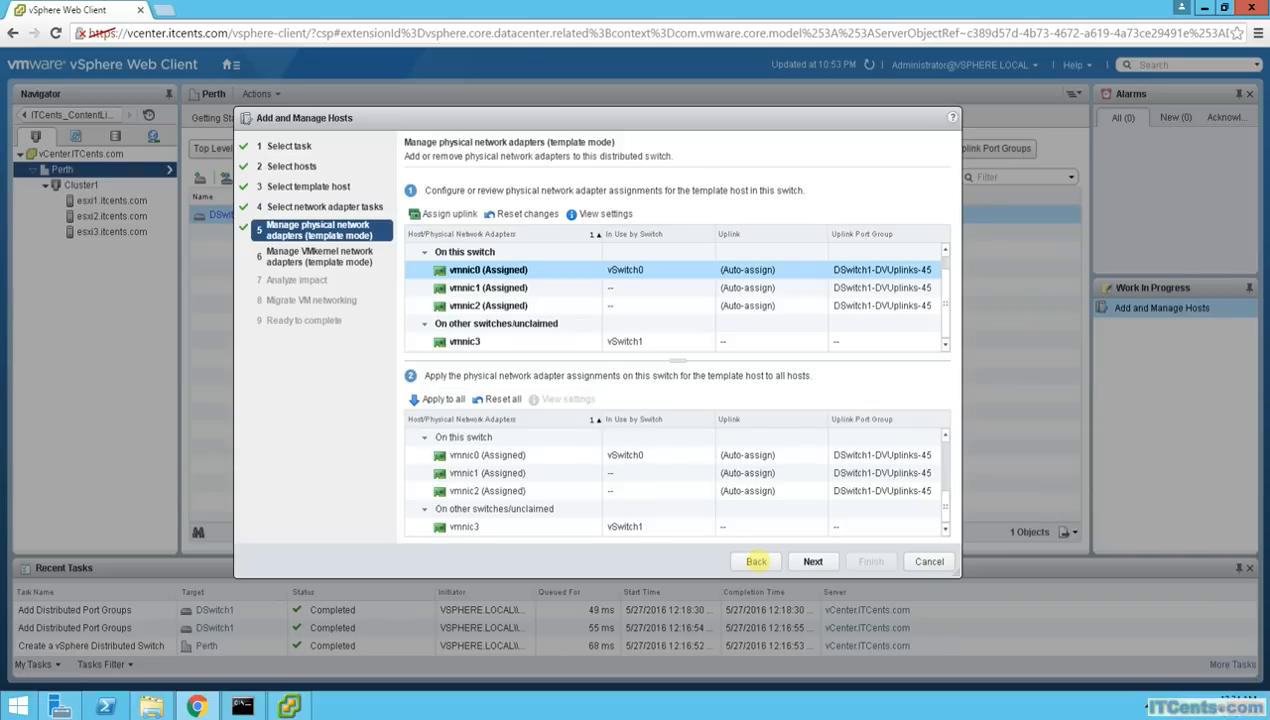
pyautogui.click(757, 561)
pyautogui.click(757, 561)
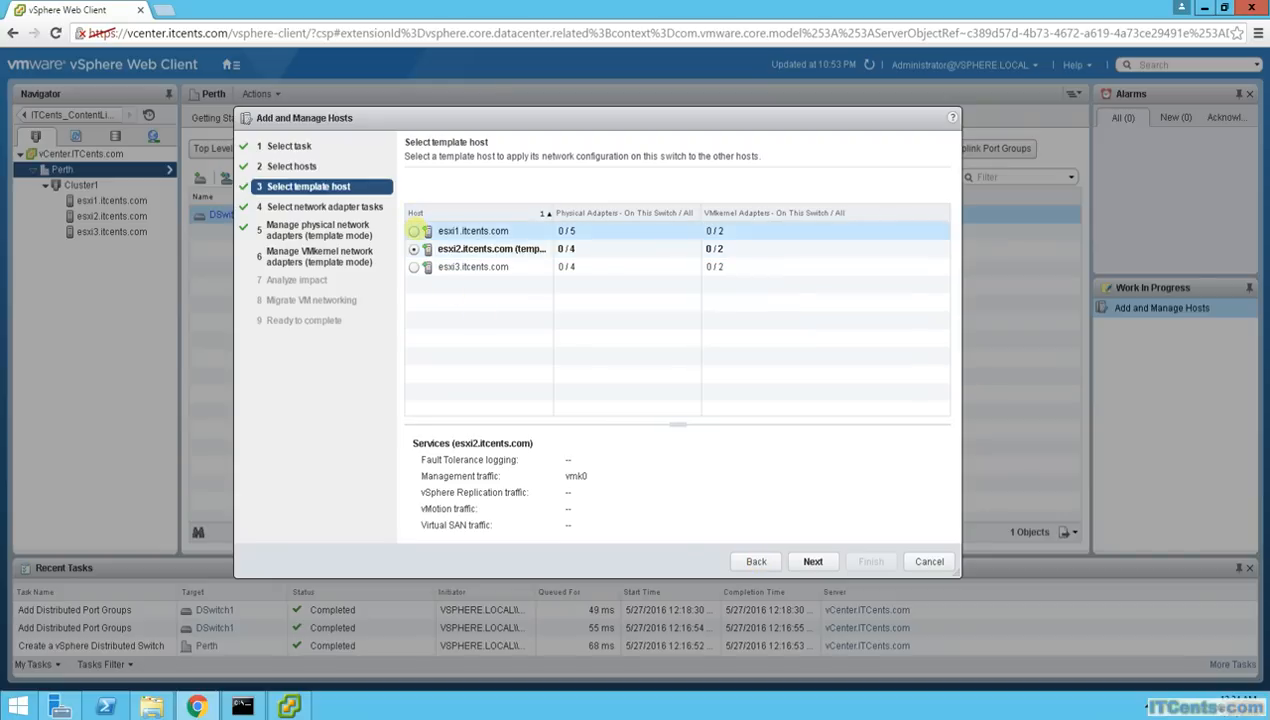
pyautogui.click(485, 231)
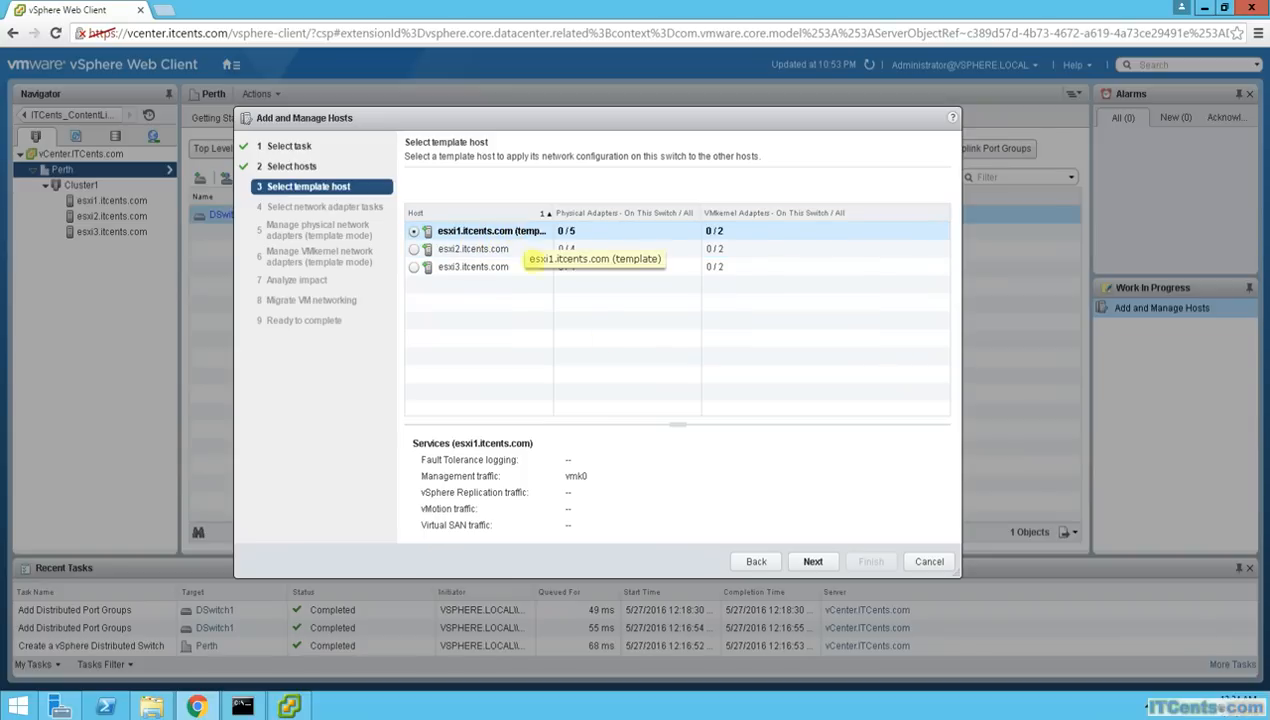
pyautogui.click(812, 561)
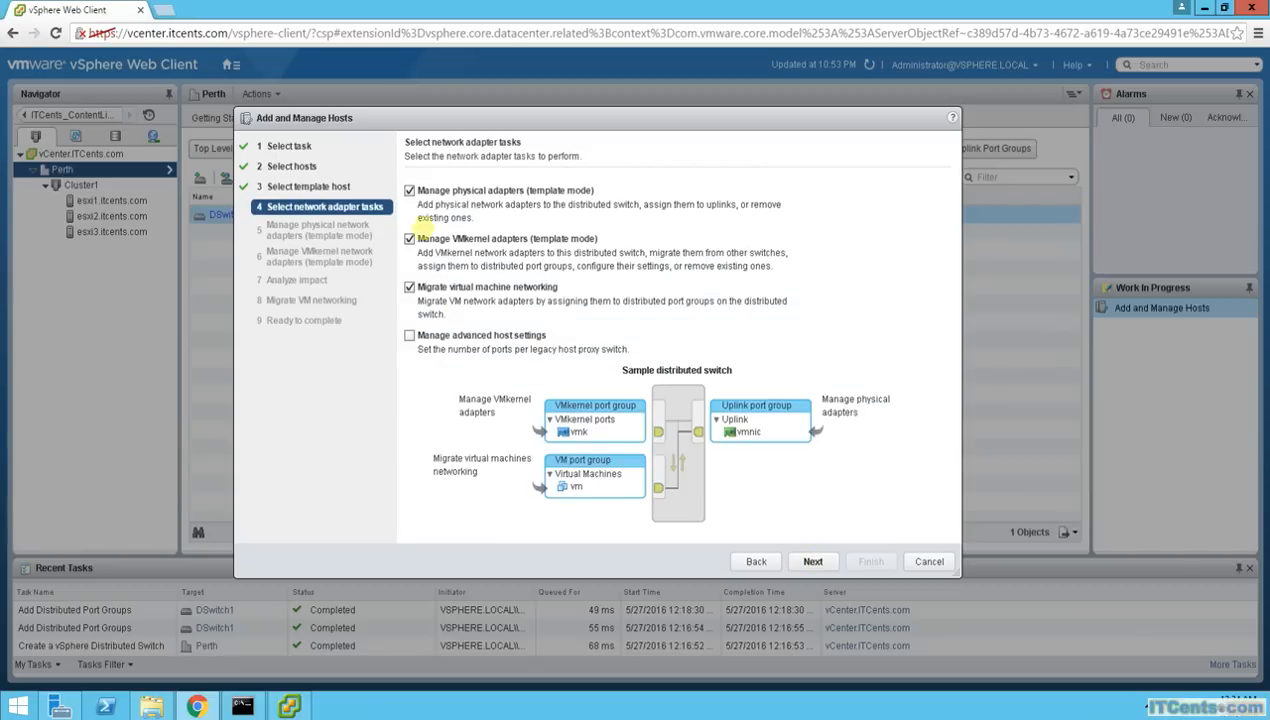
pyautogui.click(812, 561)
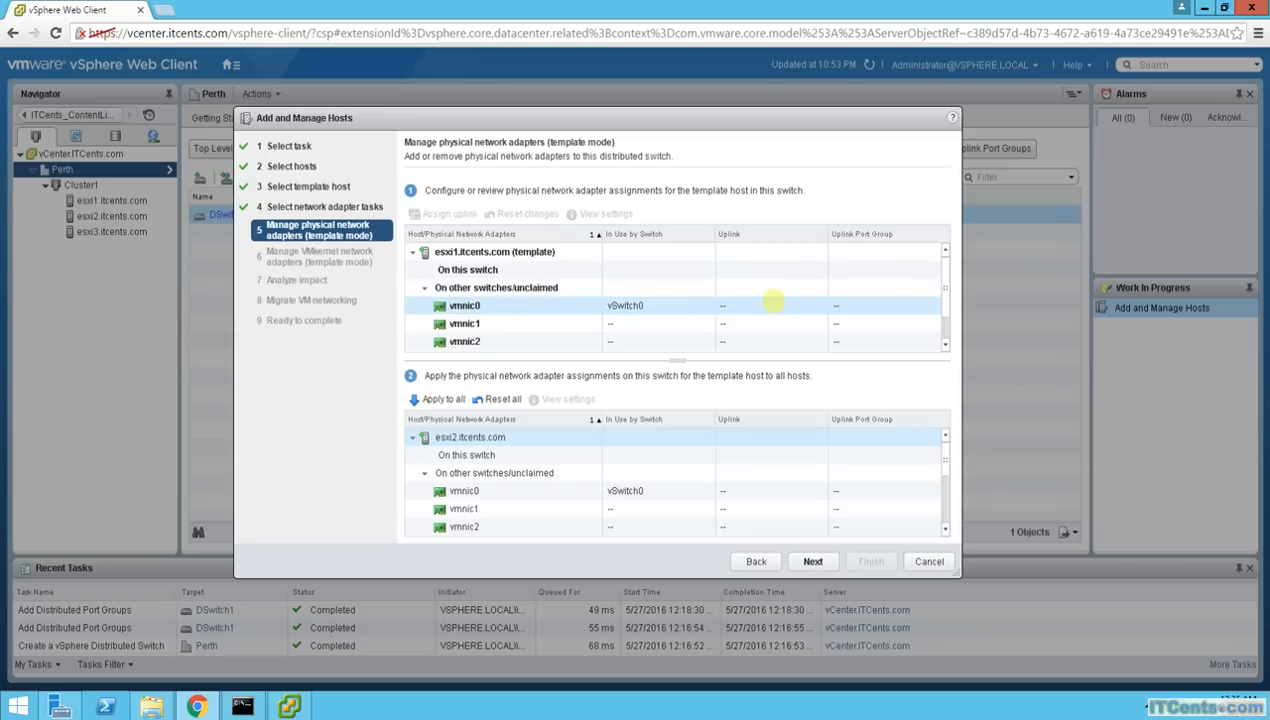
# Assign vmnic0 of the template host esxi1.itcents.com to the distributed switch with the (Auto-assign) uplink option.
pyautogui.click(773, 300)
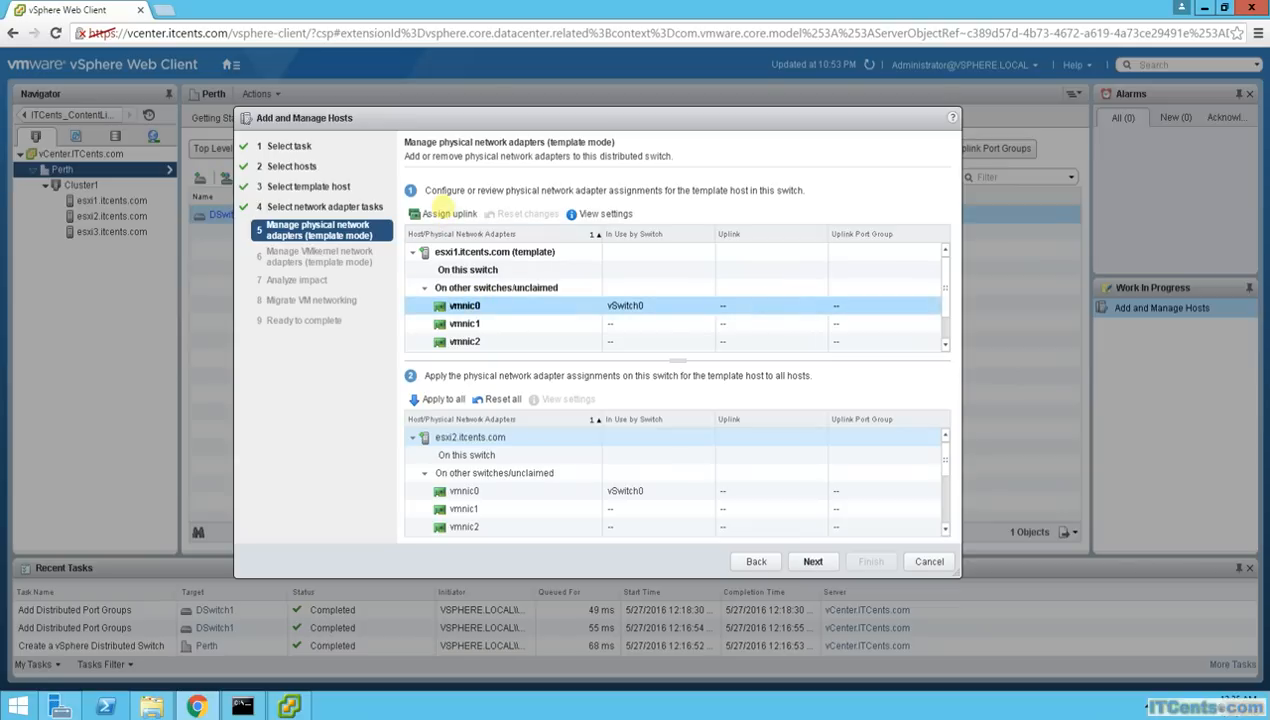
pyautogui.click(437, 213)
pyautogui.click(500, 313)
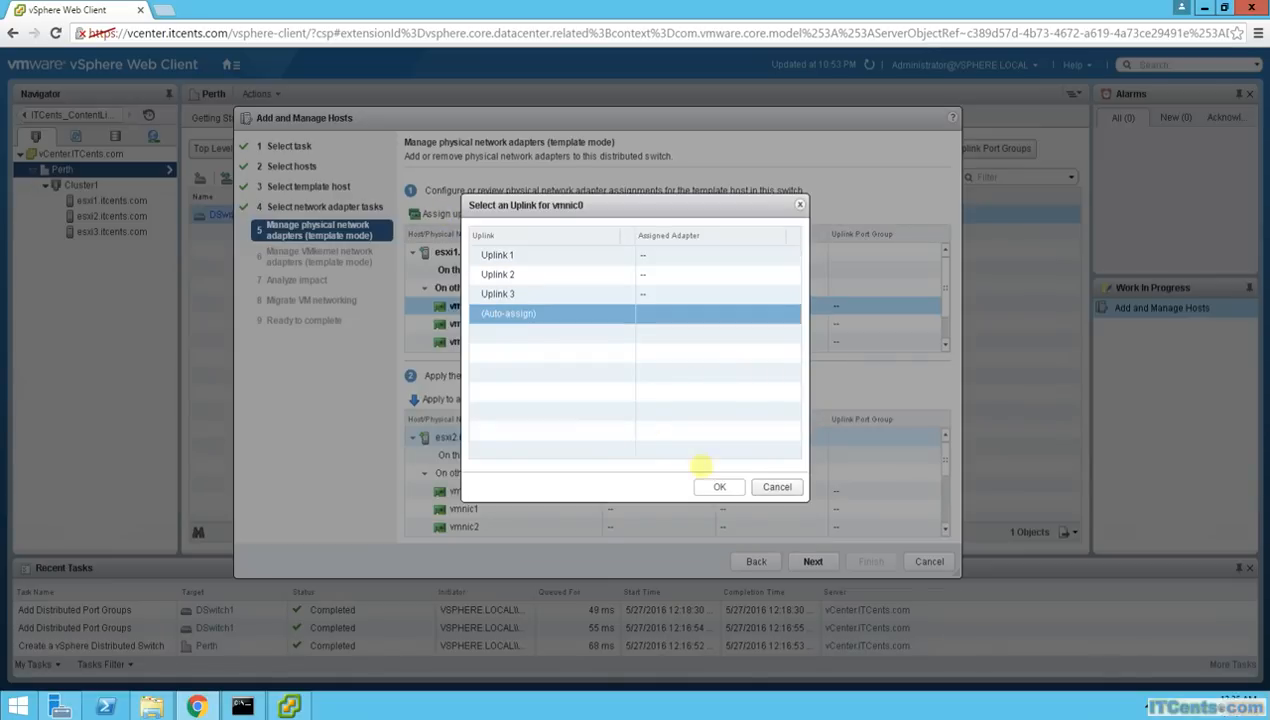
pyautogui.click(720, 487)
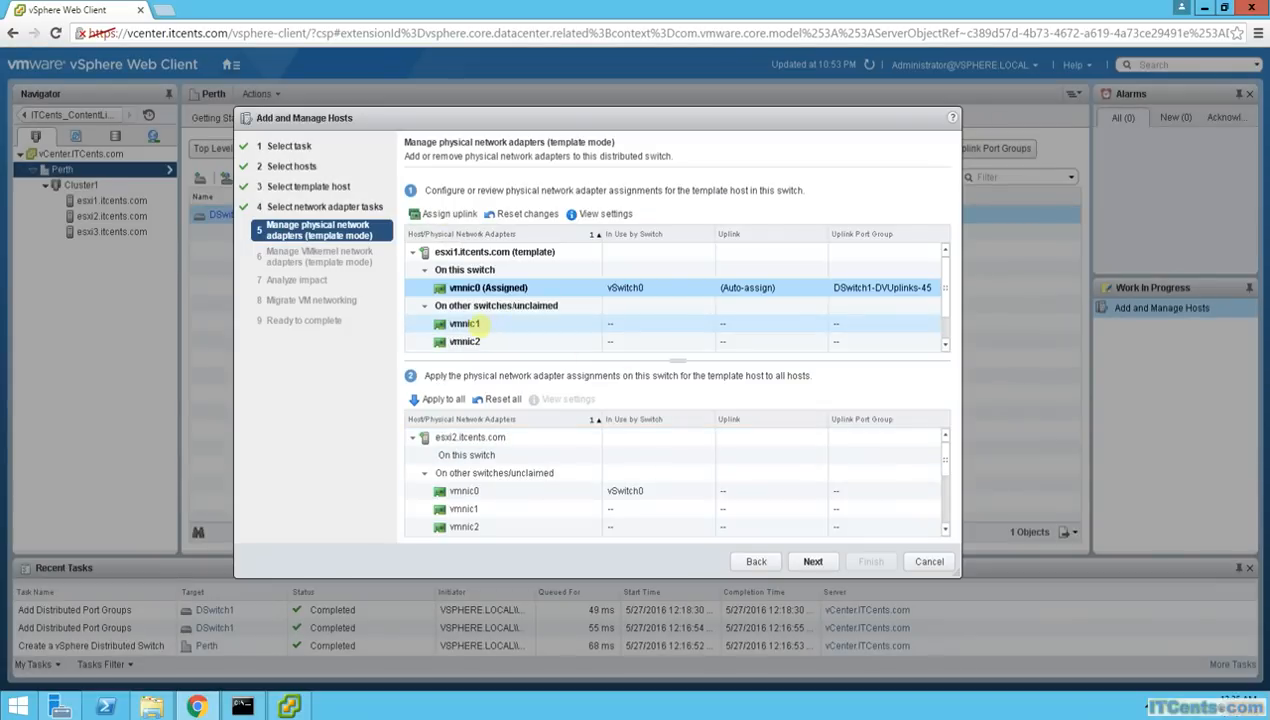
# Assign vmnic1 and vmnic2 of the template host esxi1.itcents.com to the distributed switch with the (Auto-assign) uplink option.
pyautogui.click(466, 323)
pyautogui.click(449, 213)
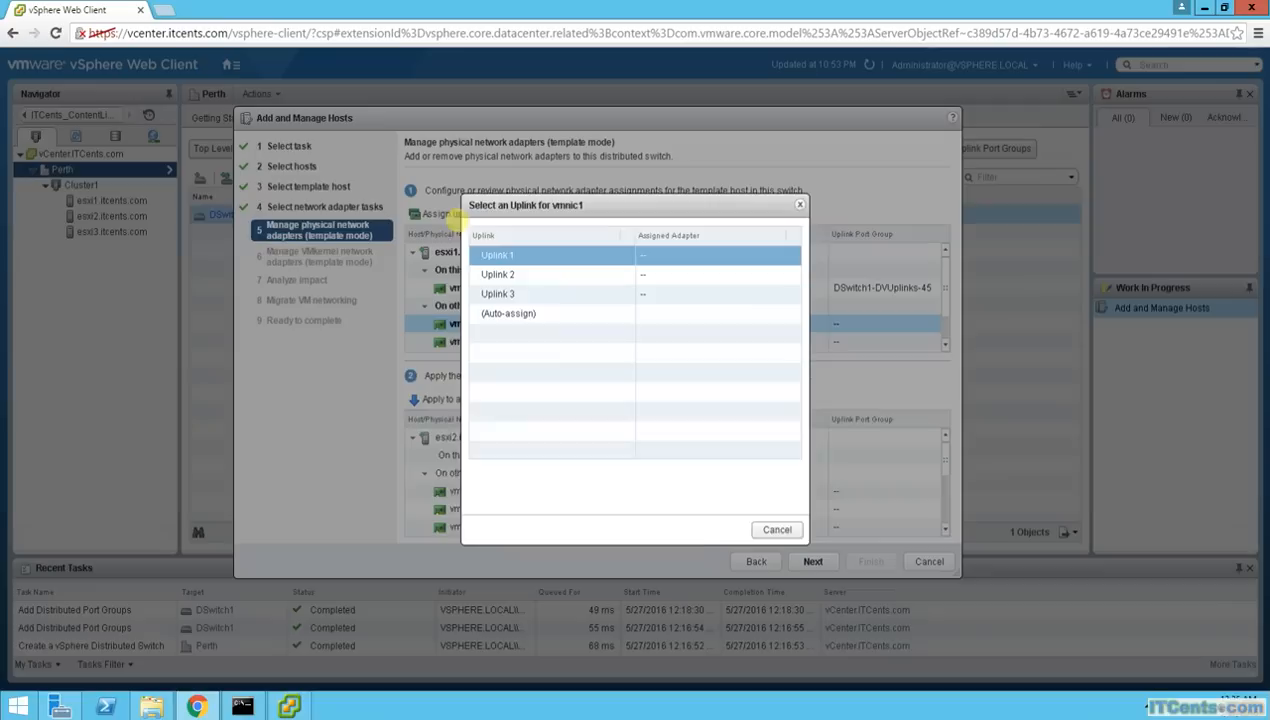
pyautogui.click(512, 313)
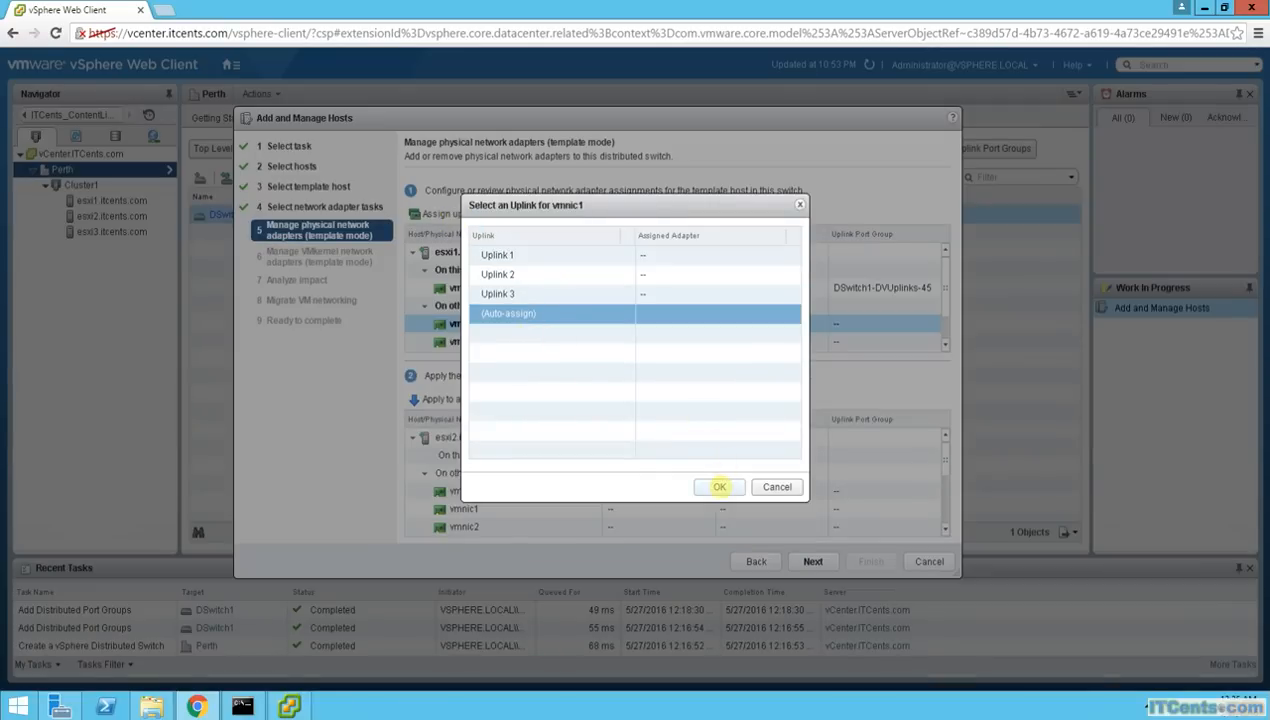
pyautogui.click(720, 487)
pyautogui.click(466, 341)
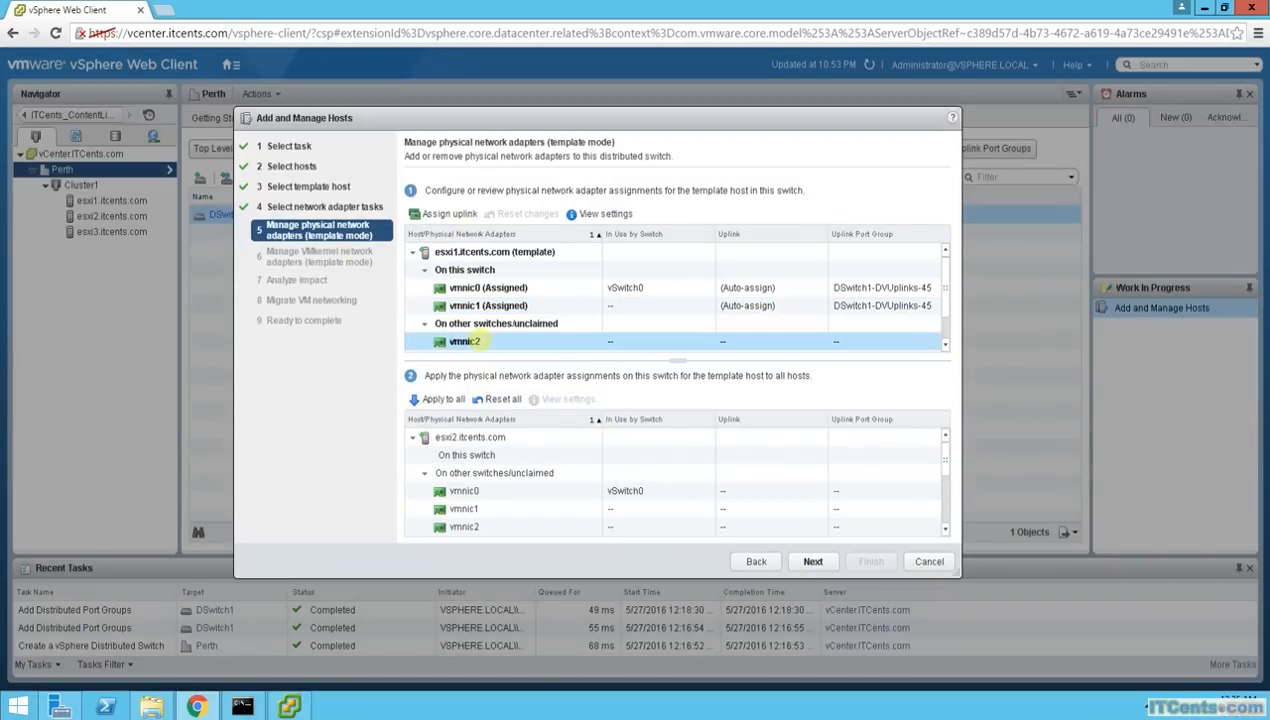
pyautogui.click(437, 213)
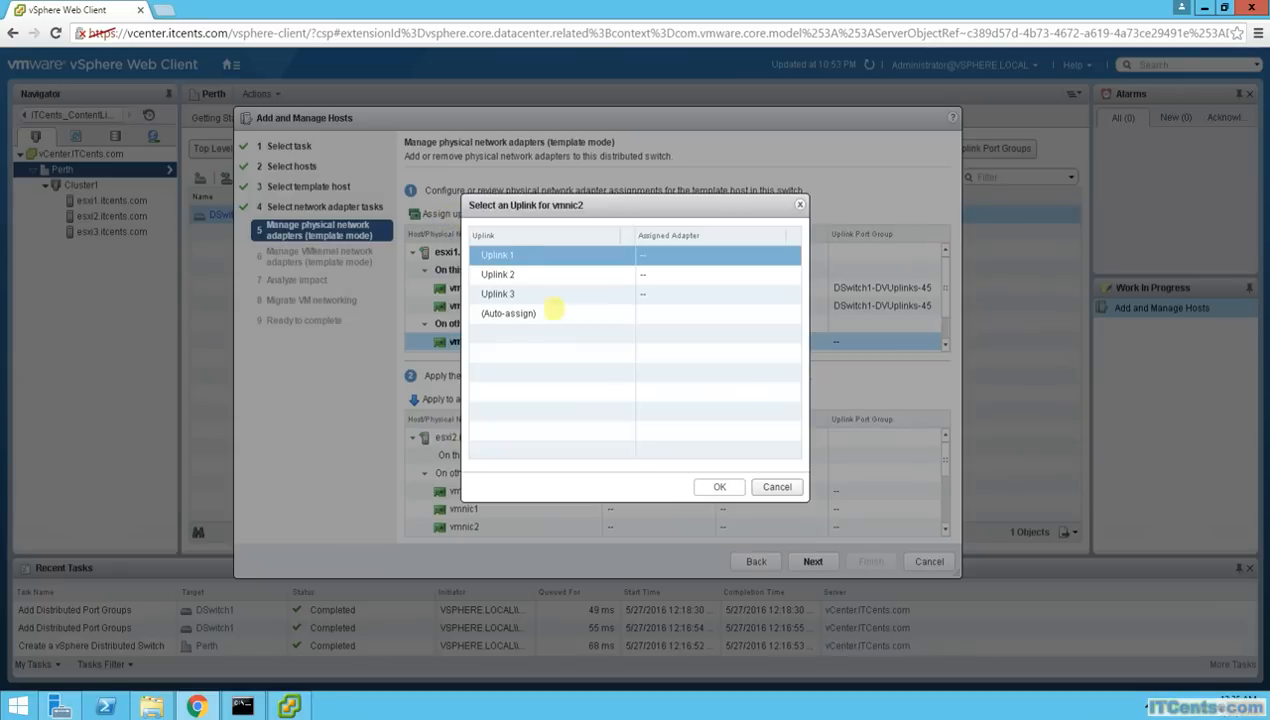
pyautogui.click(515, 313)
pyautogui.click(719, 487)
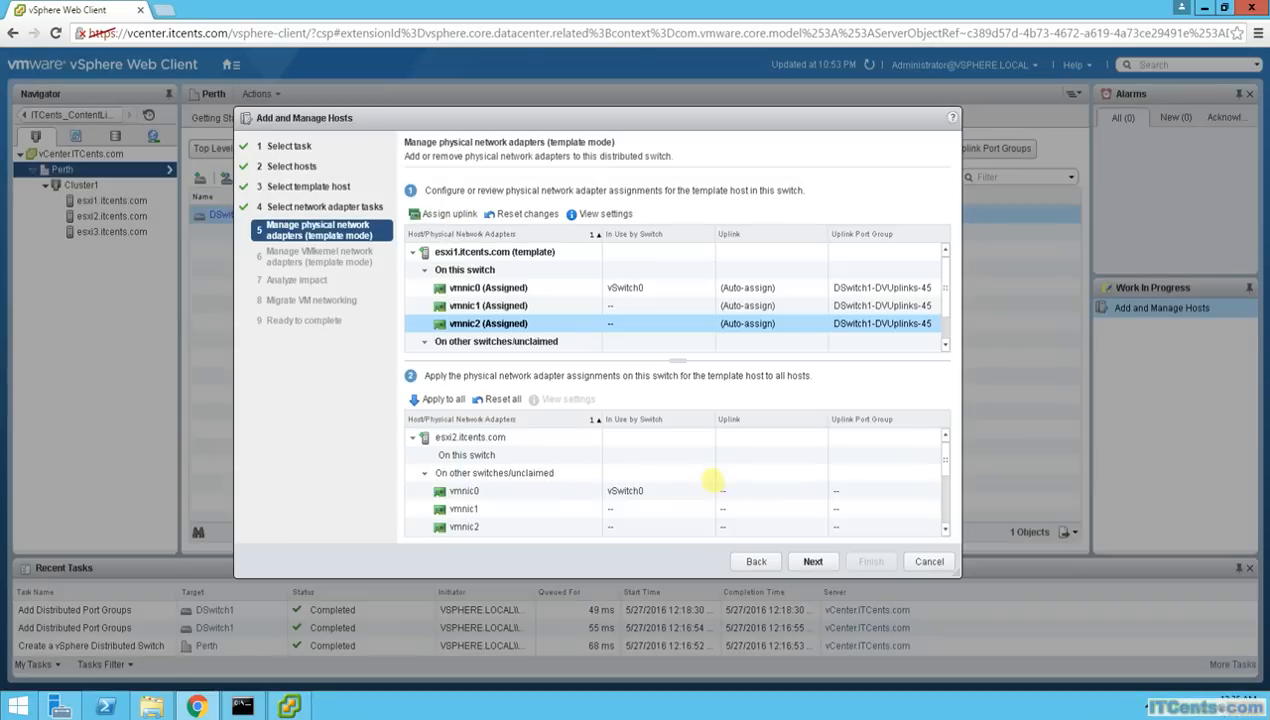
# Apply the physical adapter assignments of esxi1.itcents.com to all hosts and check them on the other hosts.
pyautogui.scroll(-1, 944, 310)
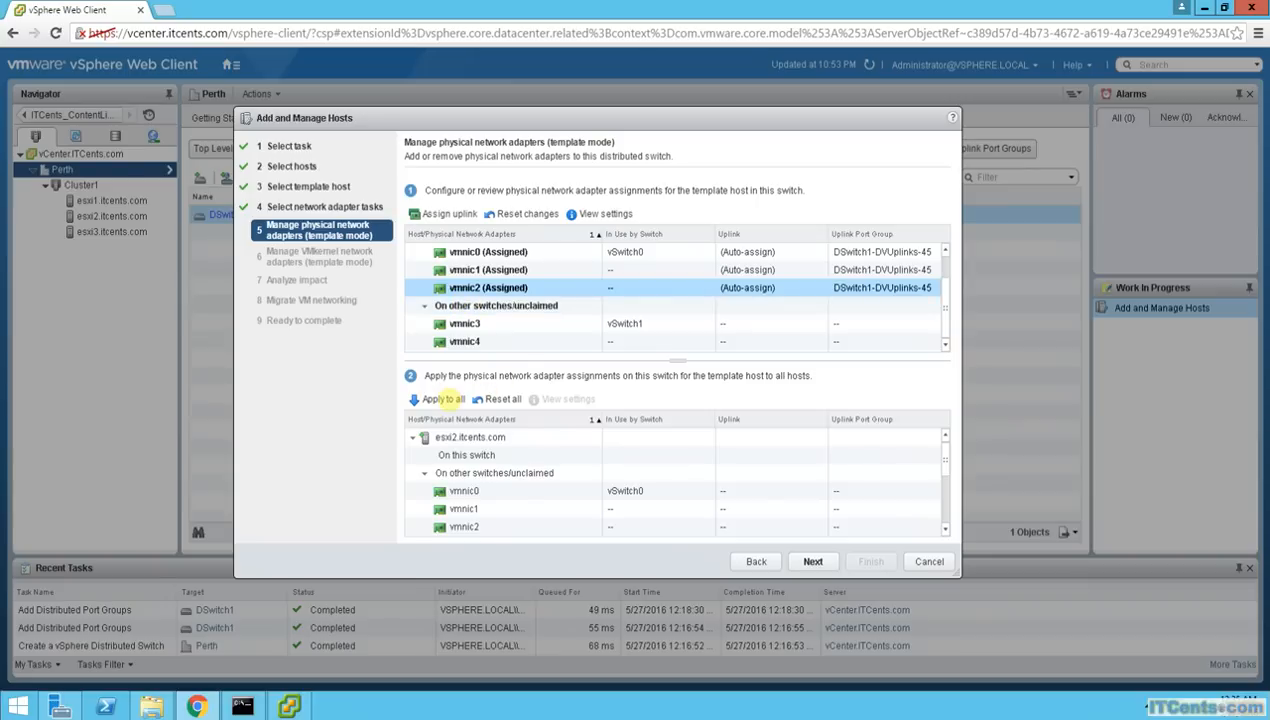
pyautogui.click(447, 398)
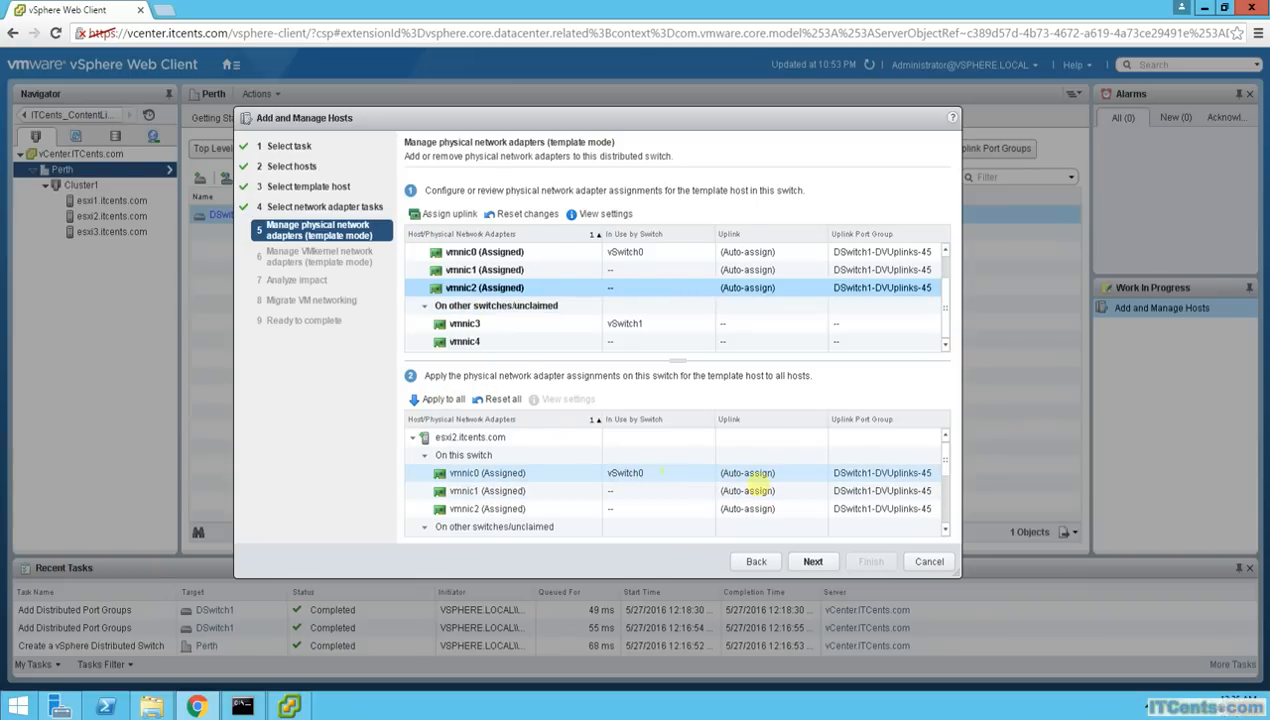
pyautogui.scroll(-1, 945, 512)
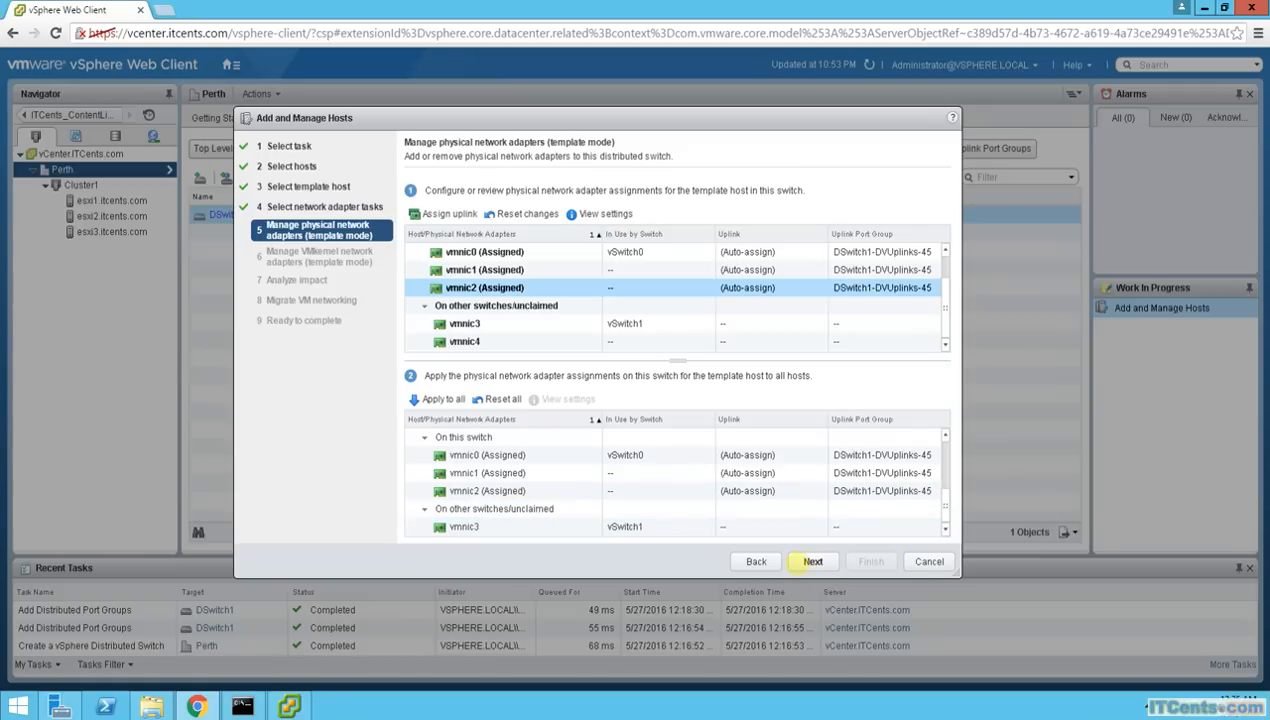
# Assign vmk0 of the template host esxi1.itcents.com to the destination port group DManagementNetwork.
pyautogui.click(812, 561)
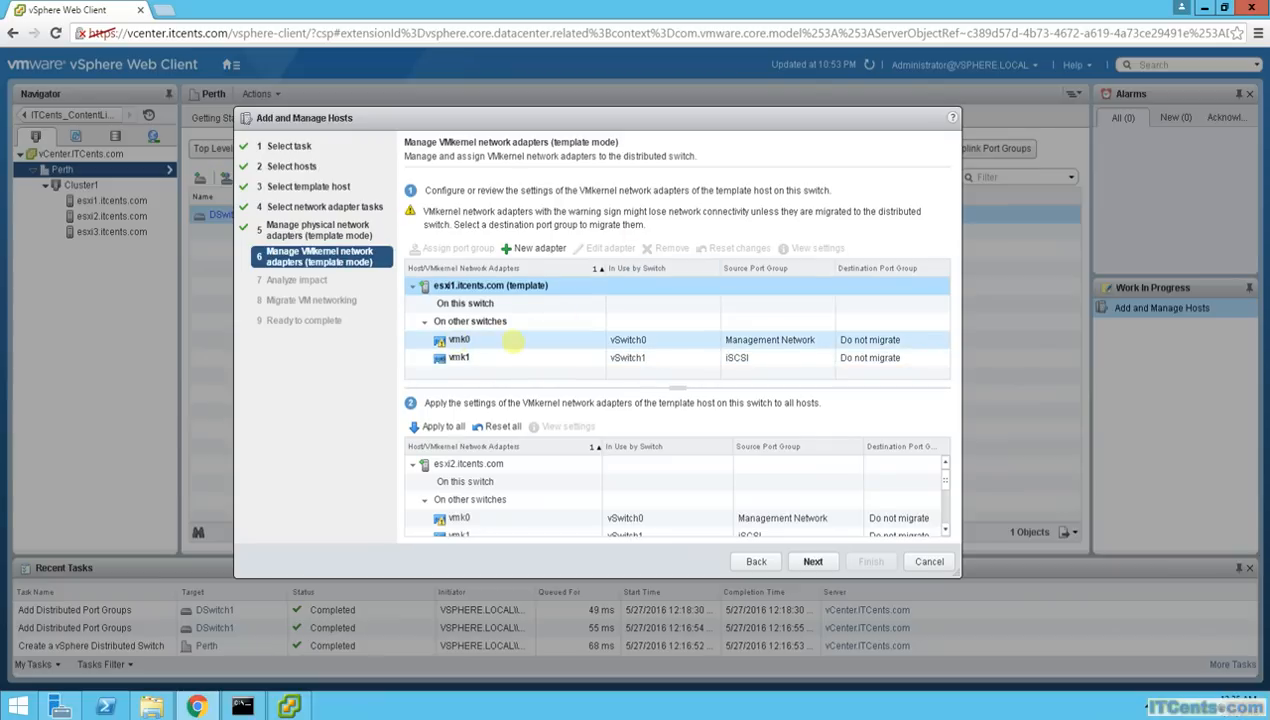
pyautogui.click(456, 339)
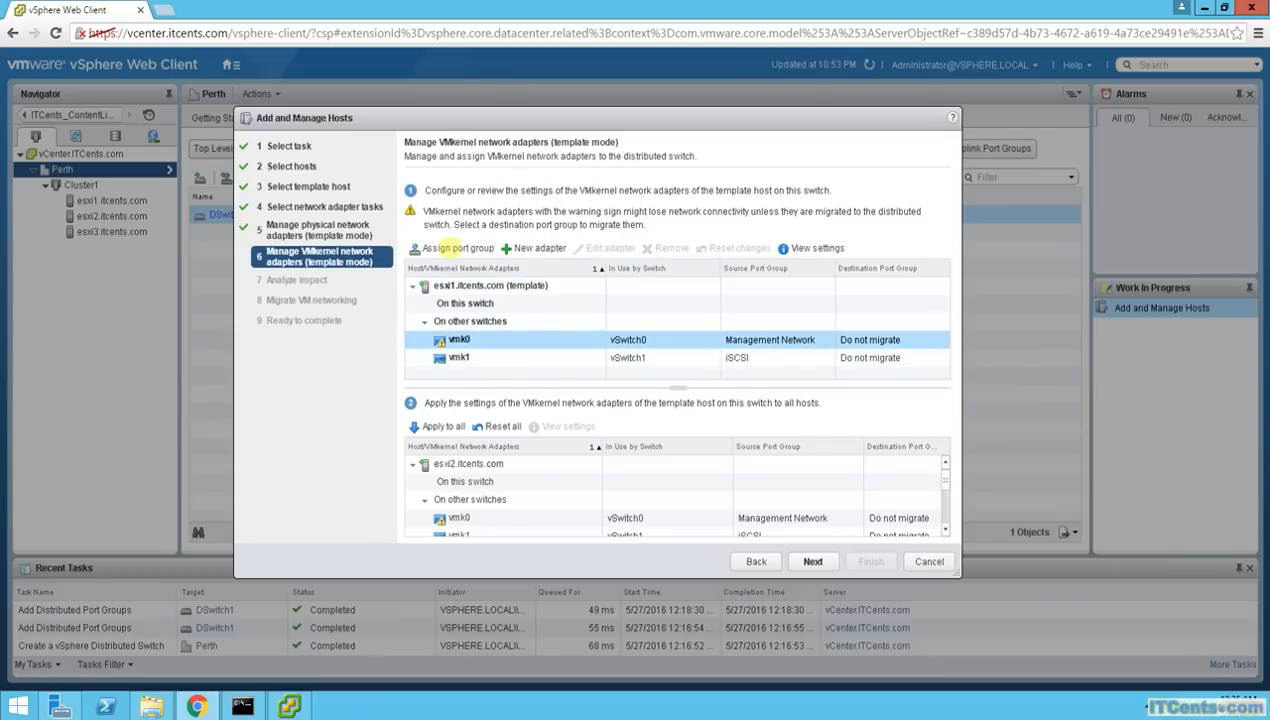
pyautogui.click(456, 248)
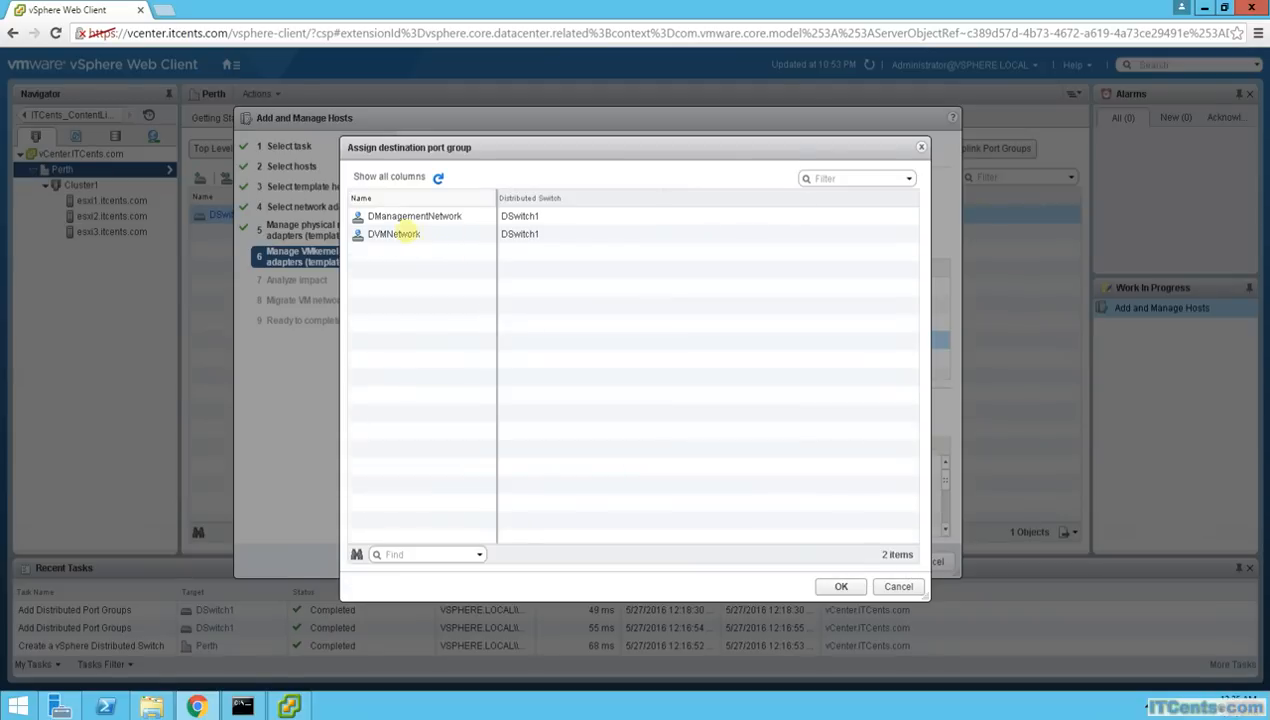
pyautogui.click(450, 215)
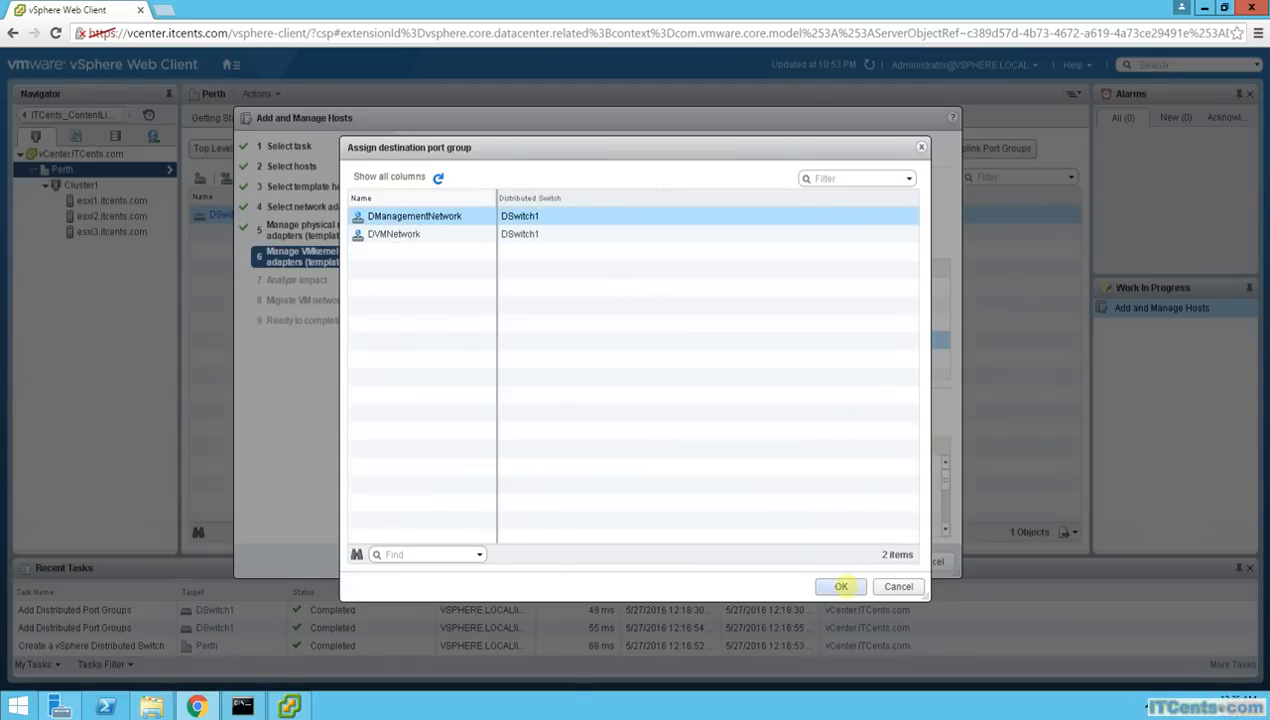
pyautogui.click(841, 586)
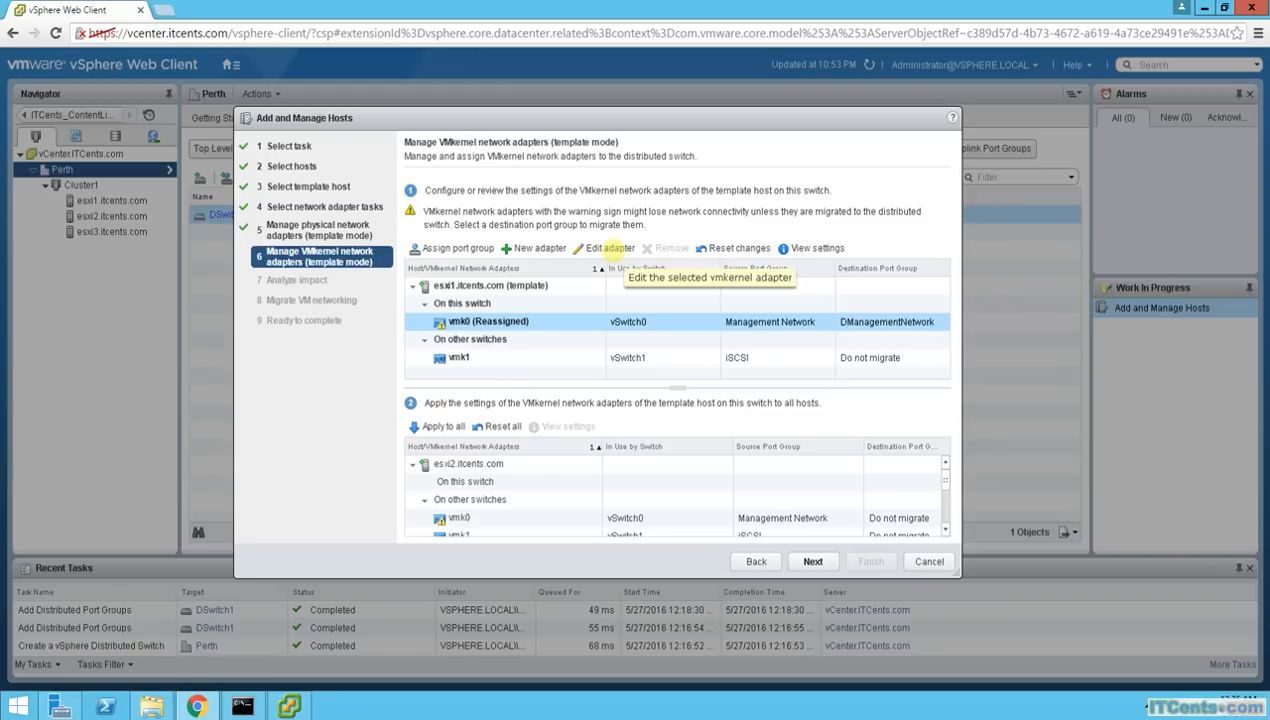
# Review the properties and IP settings of the reassigned vmk0 adapter on esxi1.itcents.com.
pyautogui.click(800, 247)
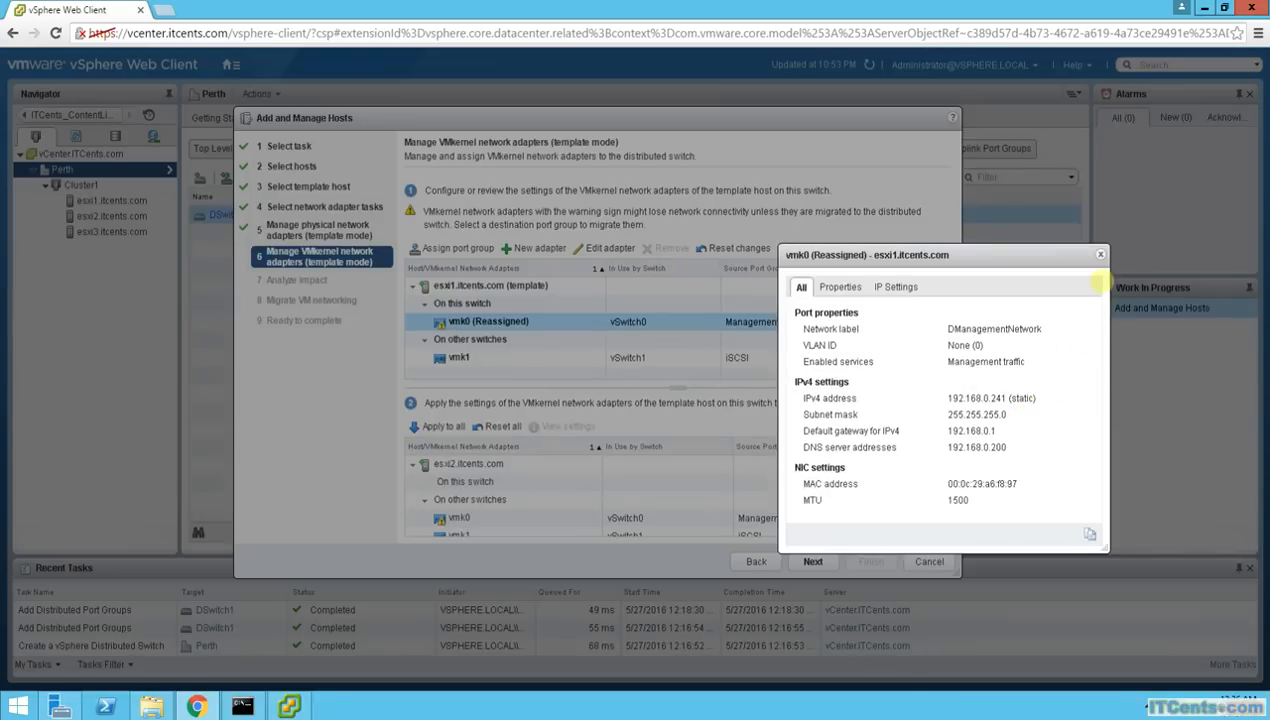
pyautogui.click(842, 287)
pyautogui.click(905, 288)
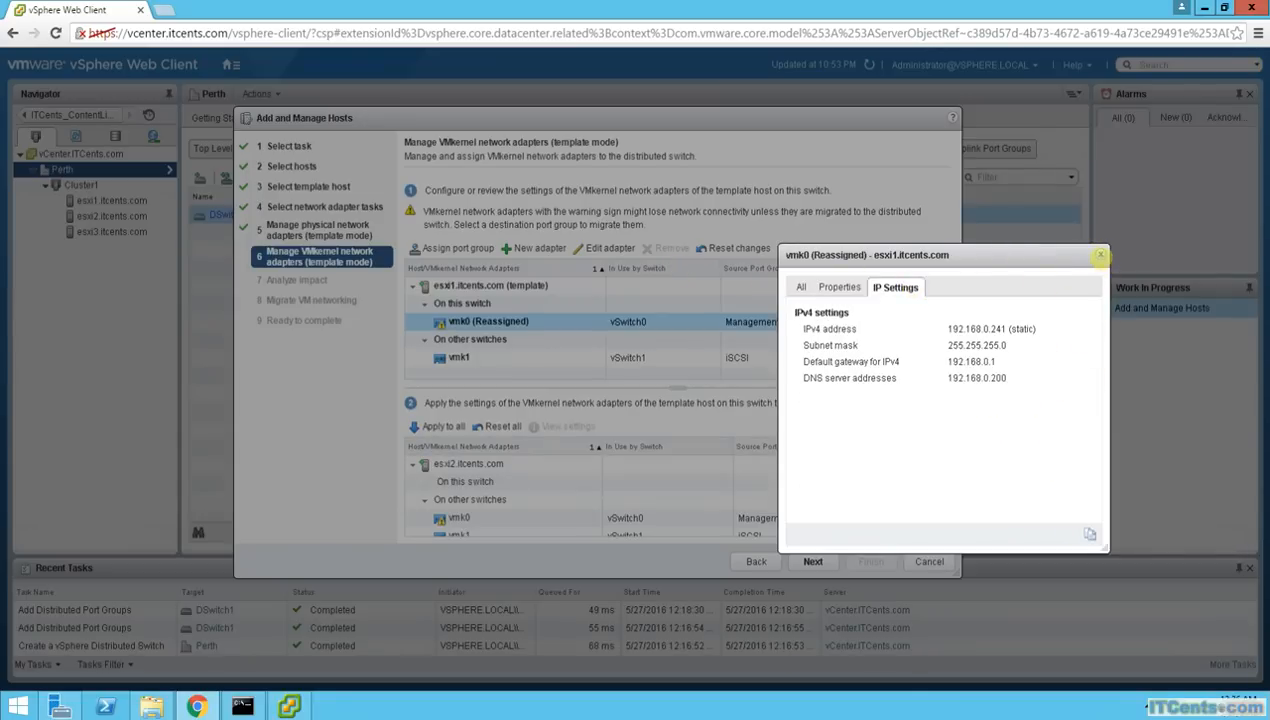
# Apply the template host's VMkernel adapter configuration to the other hosts, using the IPv4 address range 192.168.0.242#2 for vmk0.
pyautogui.click(1100, 255)
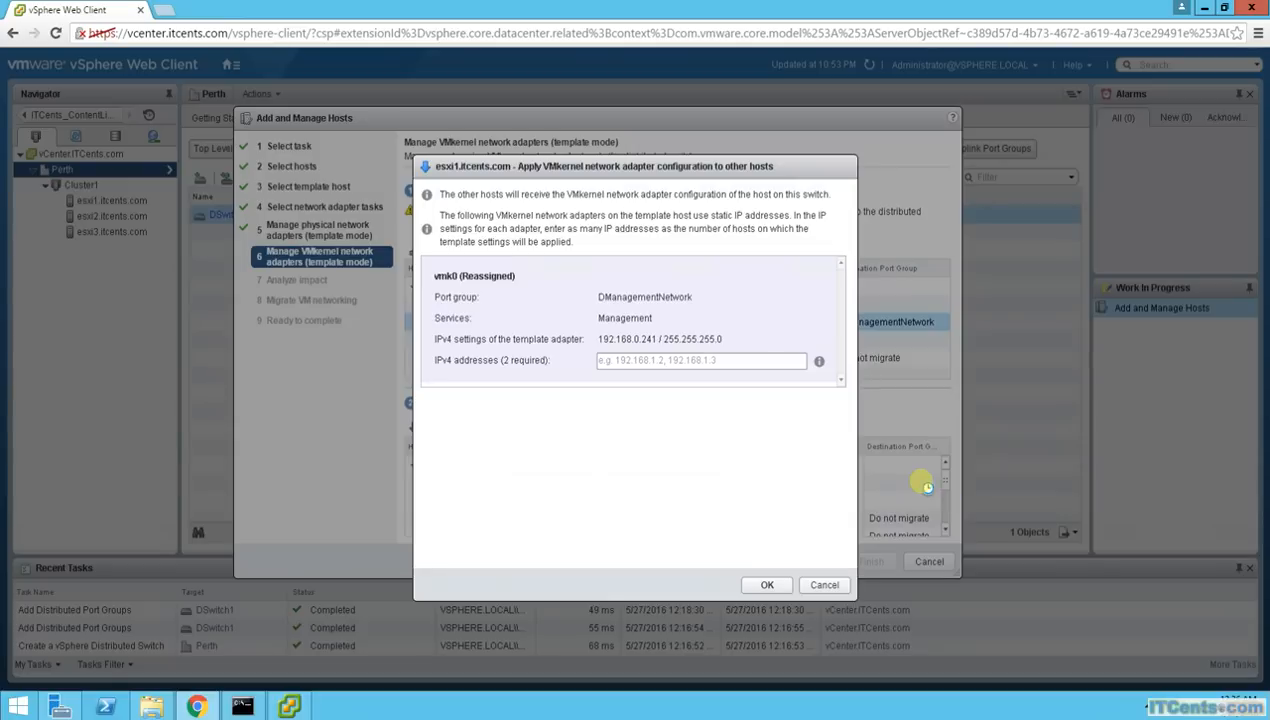
pyautogui.click(676, 360)
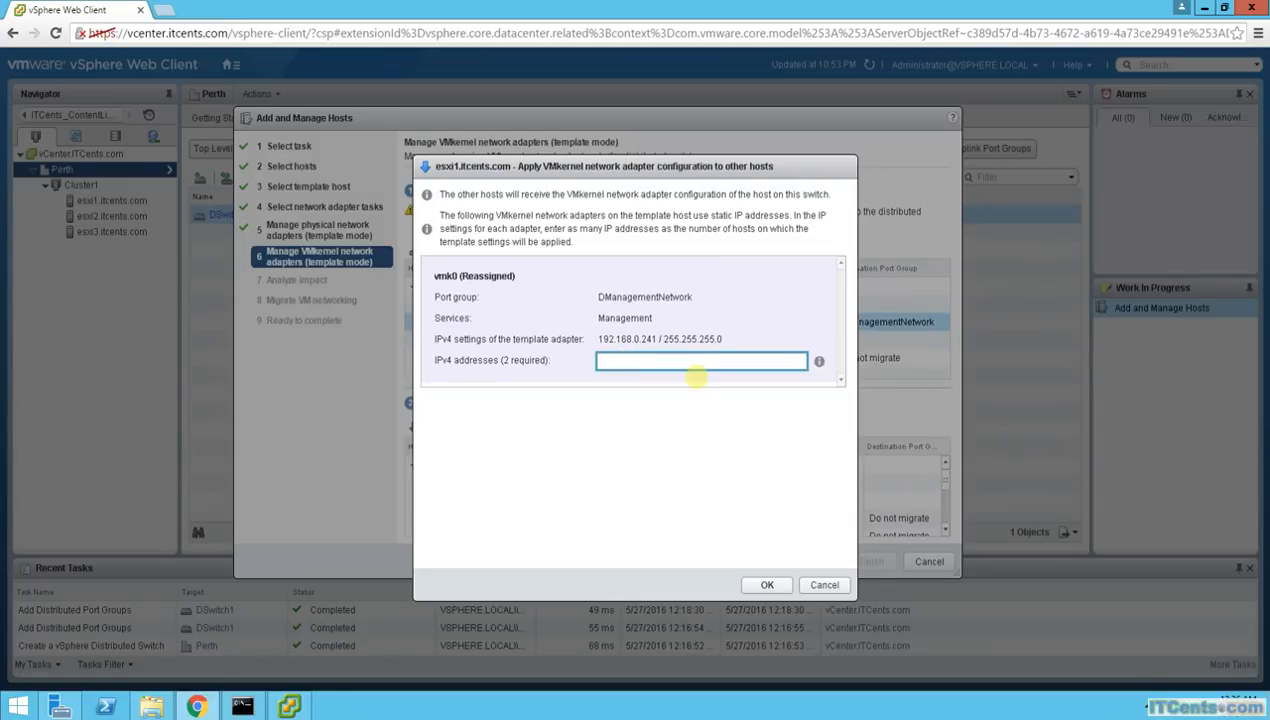
pyautogui.write('192.168.0.242')
pyautogui.write('#2')
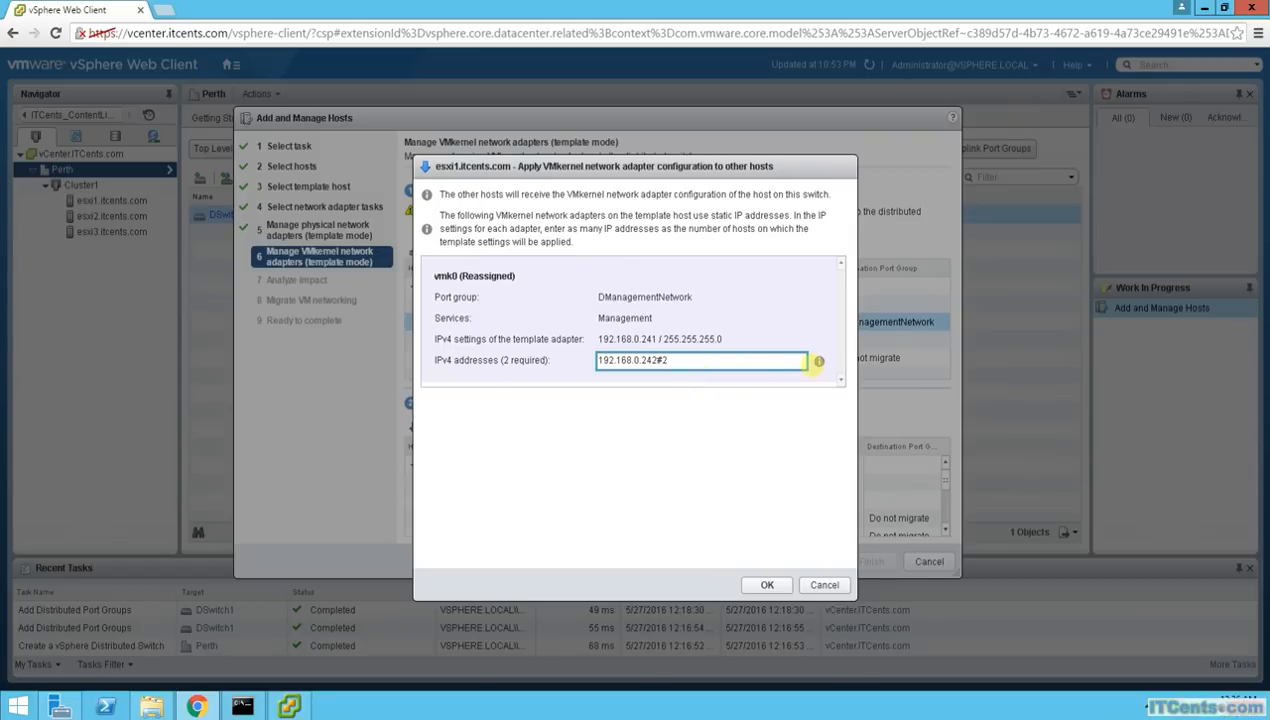
pyautogui.click(818, 361)
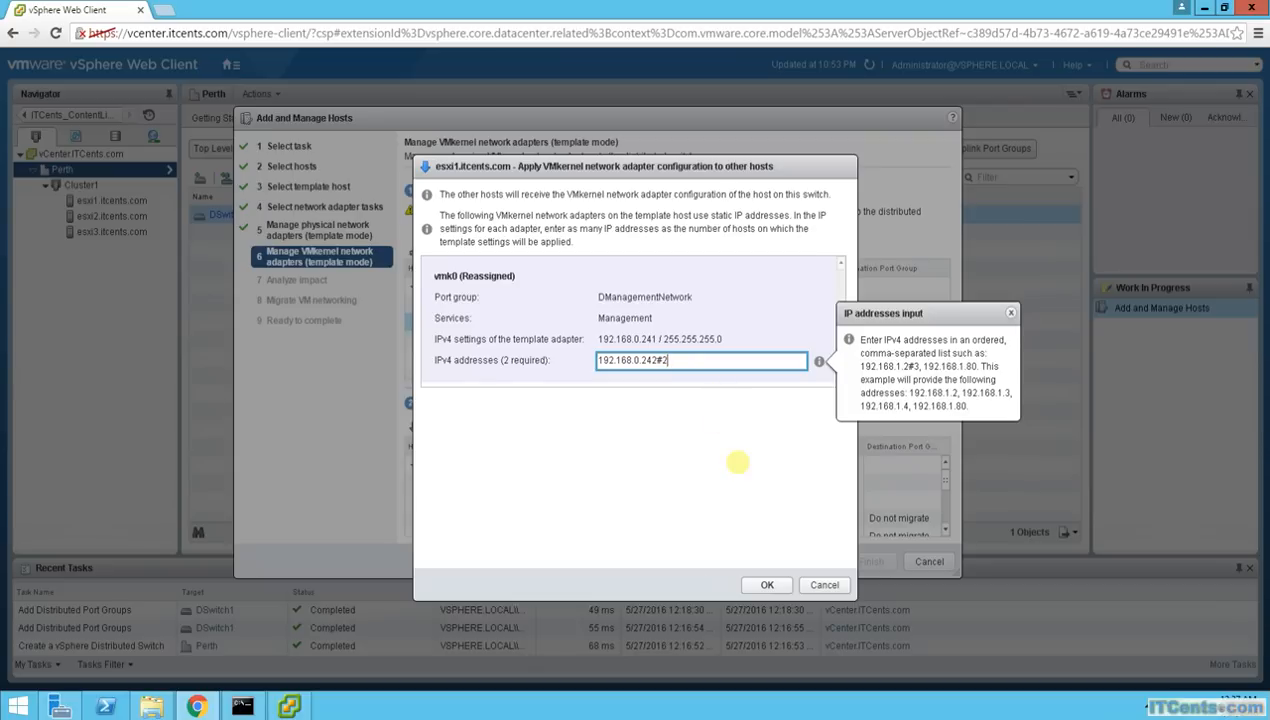
pyautogui.click(760, 466)
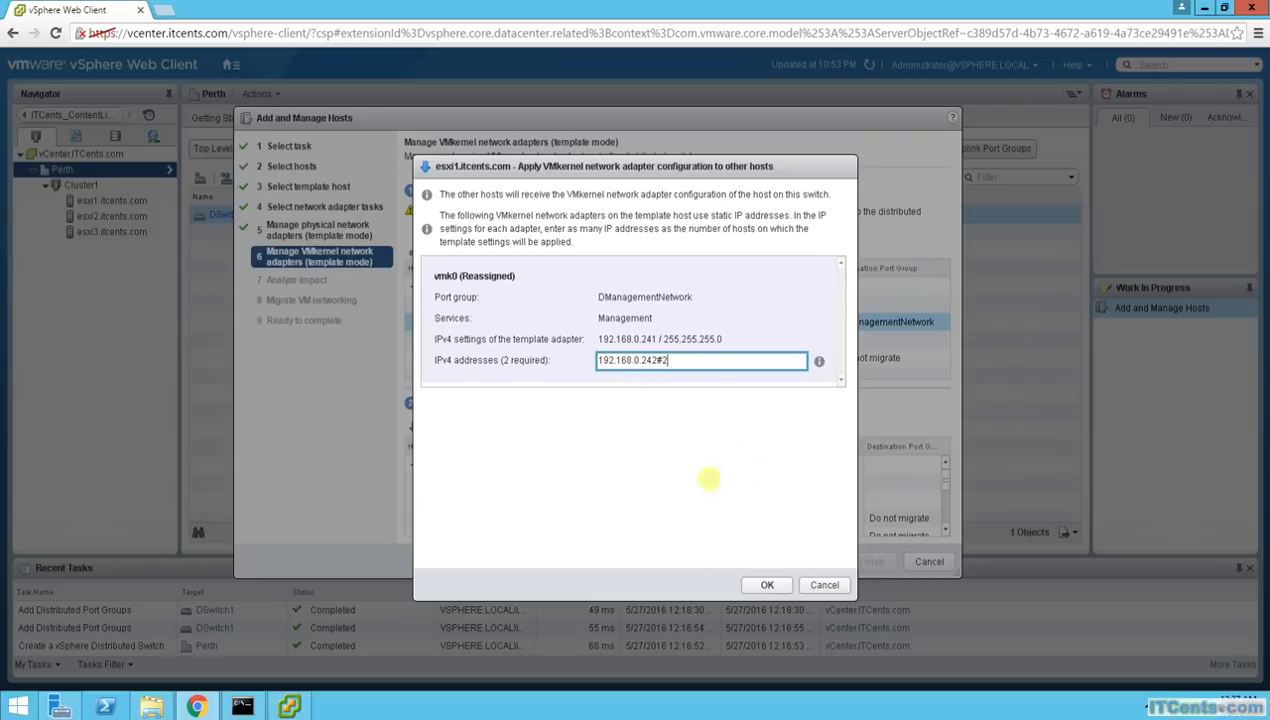
pyautogui.click(764, 584)
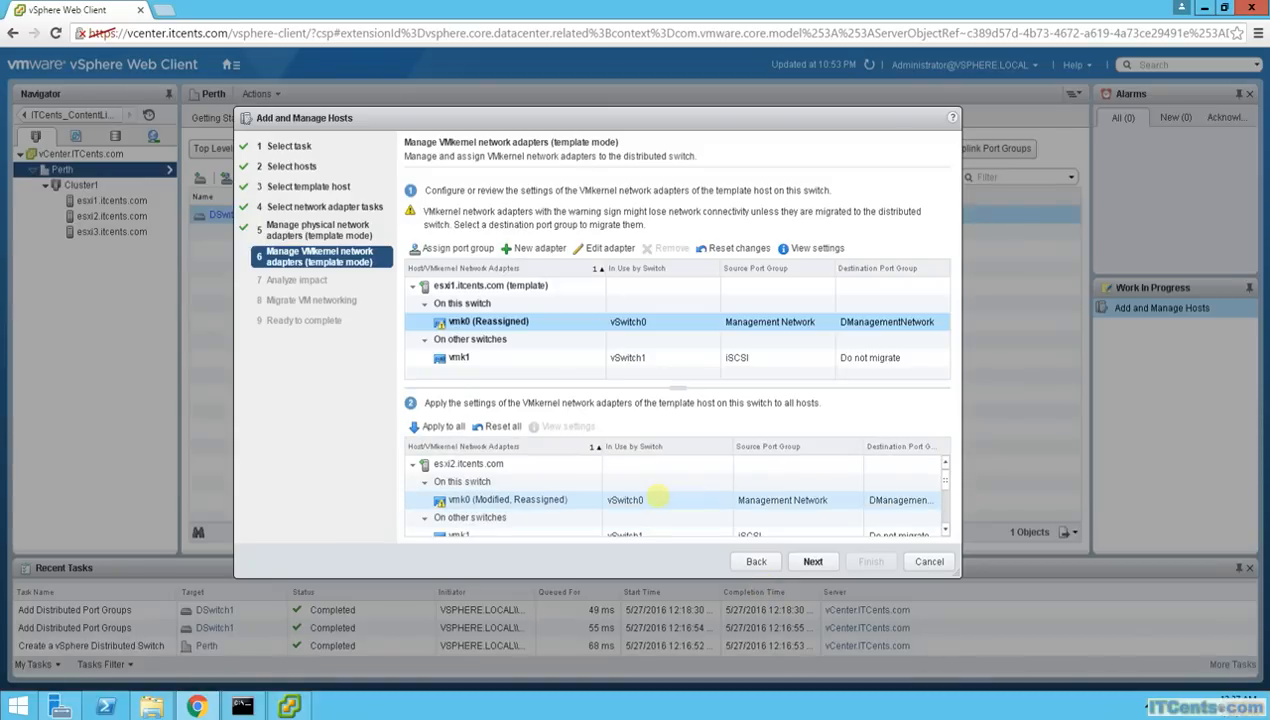
pyautogui.moveTo(945, 478); pyautogui.dragTo(945, 518)
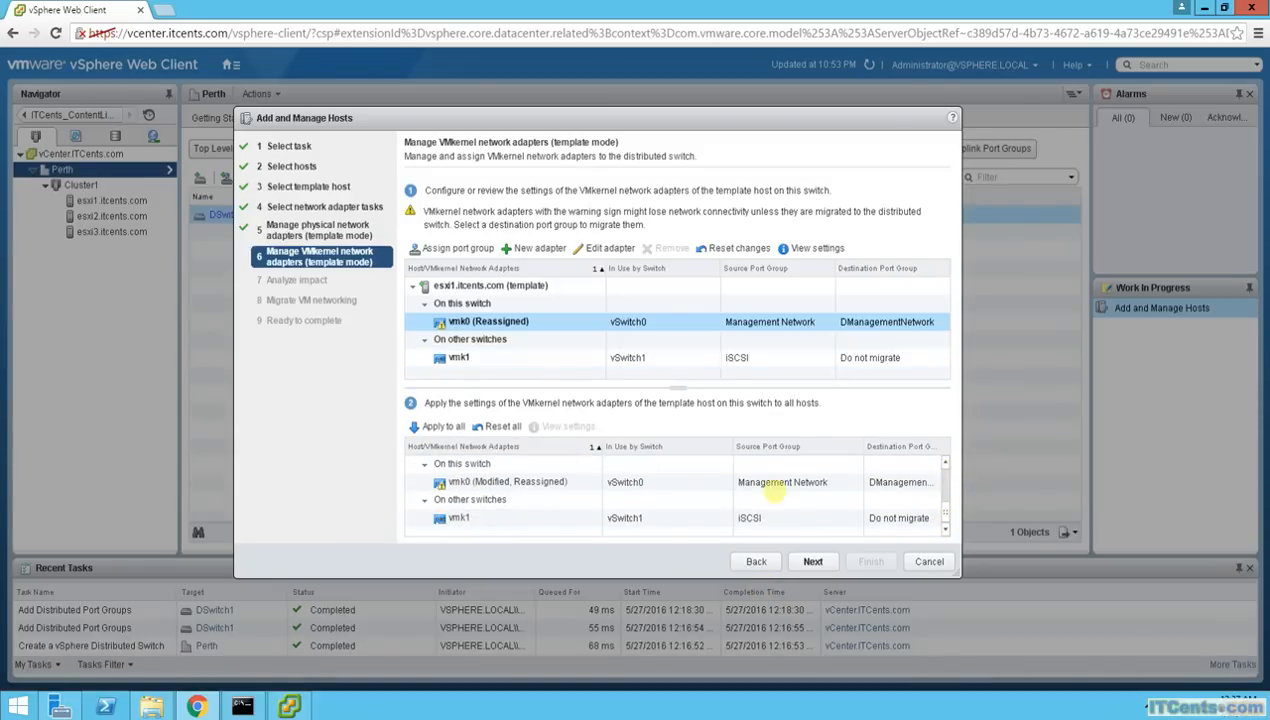
# Accept the impact analysis, skip migrating VM networking and finish adding the hosts to the distributed switch.
pyautogui.click(812, 560)
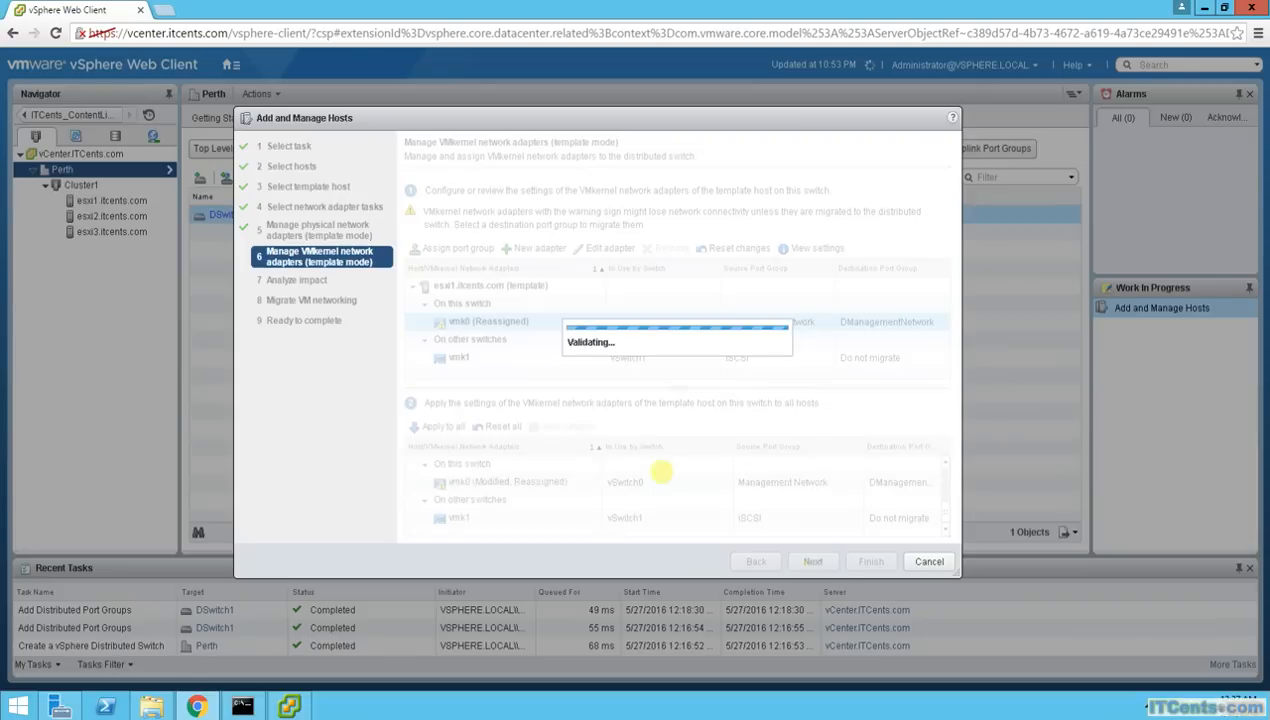
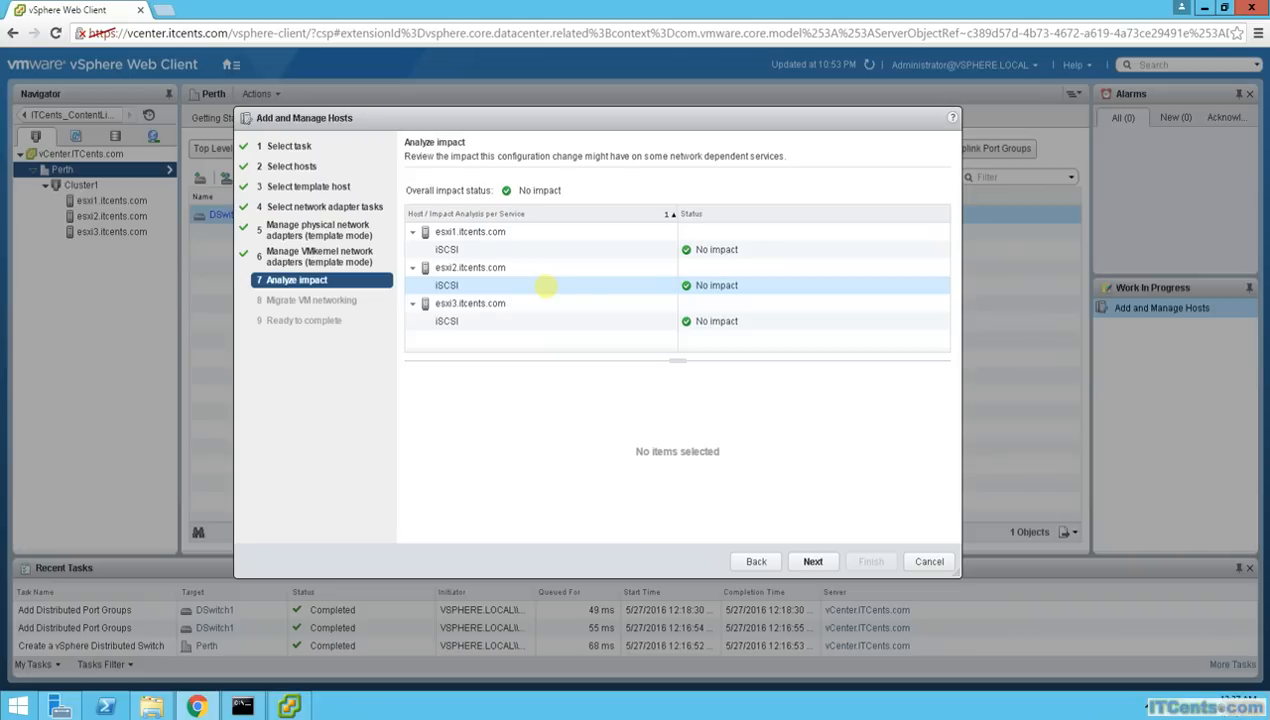
pyautogui.click(813, 561)
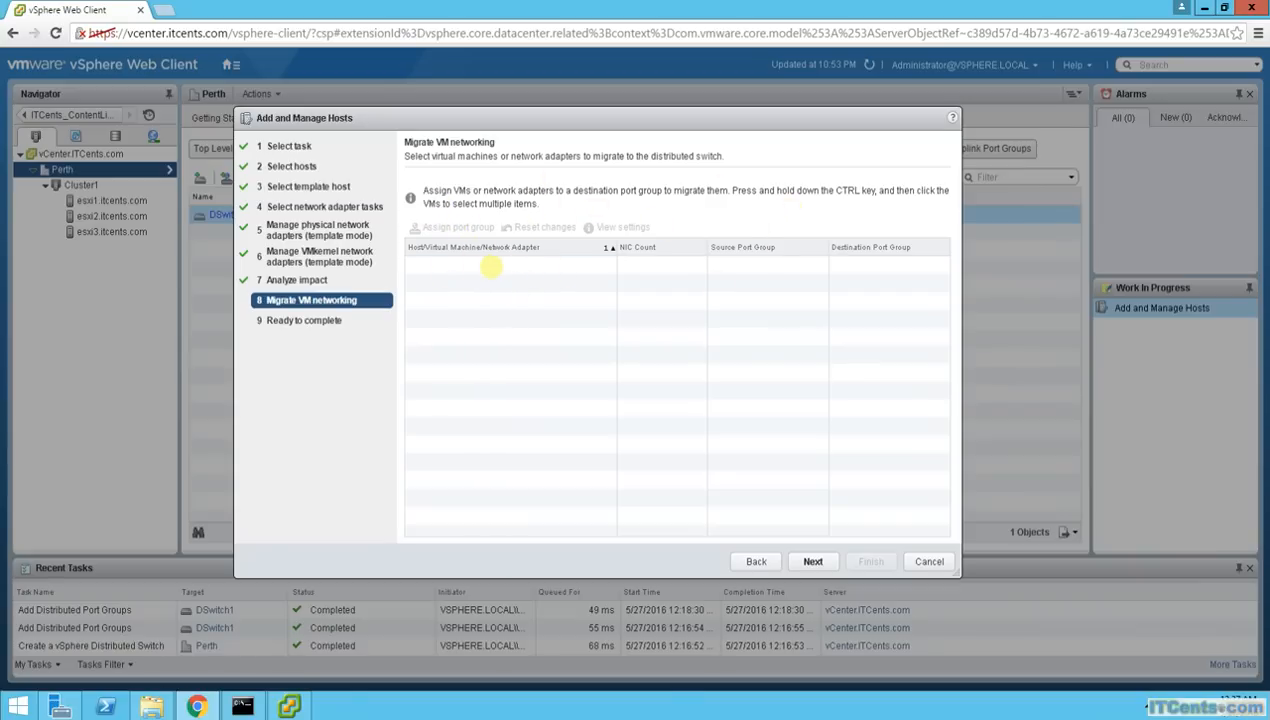
pyautogui.click(812, 562)
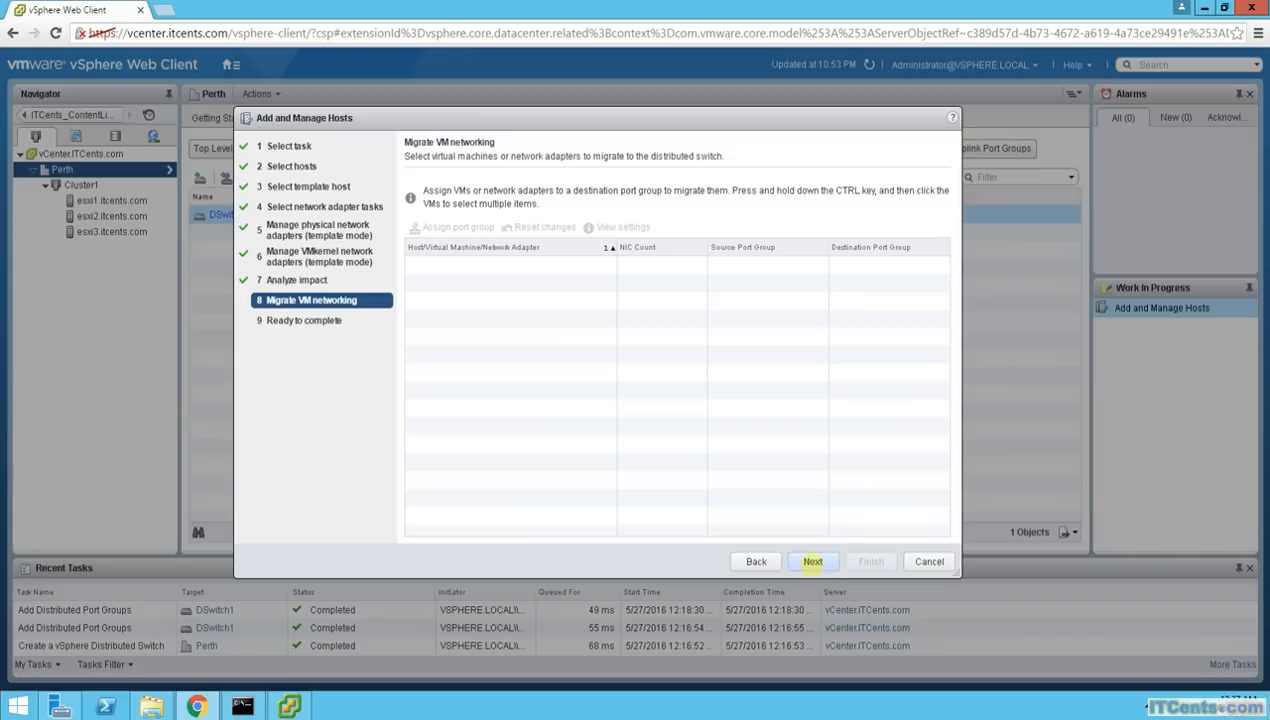
pyautogui.click(812, 562)
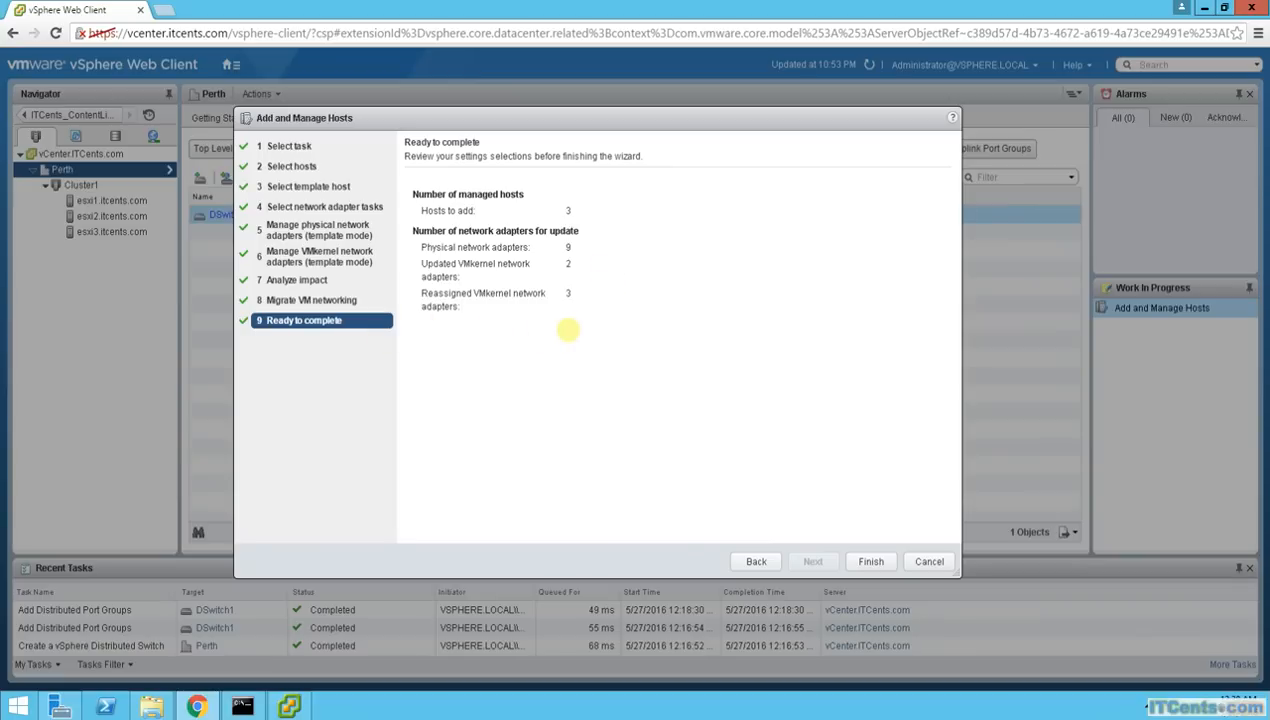
pyautogui.click(871, 561)
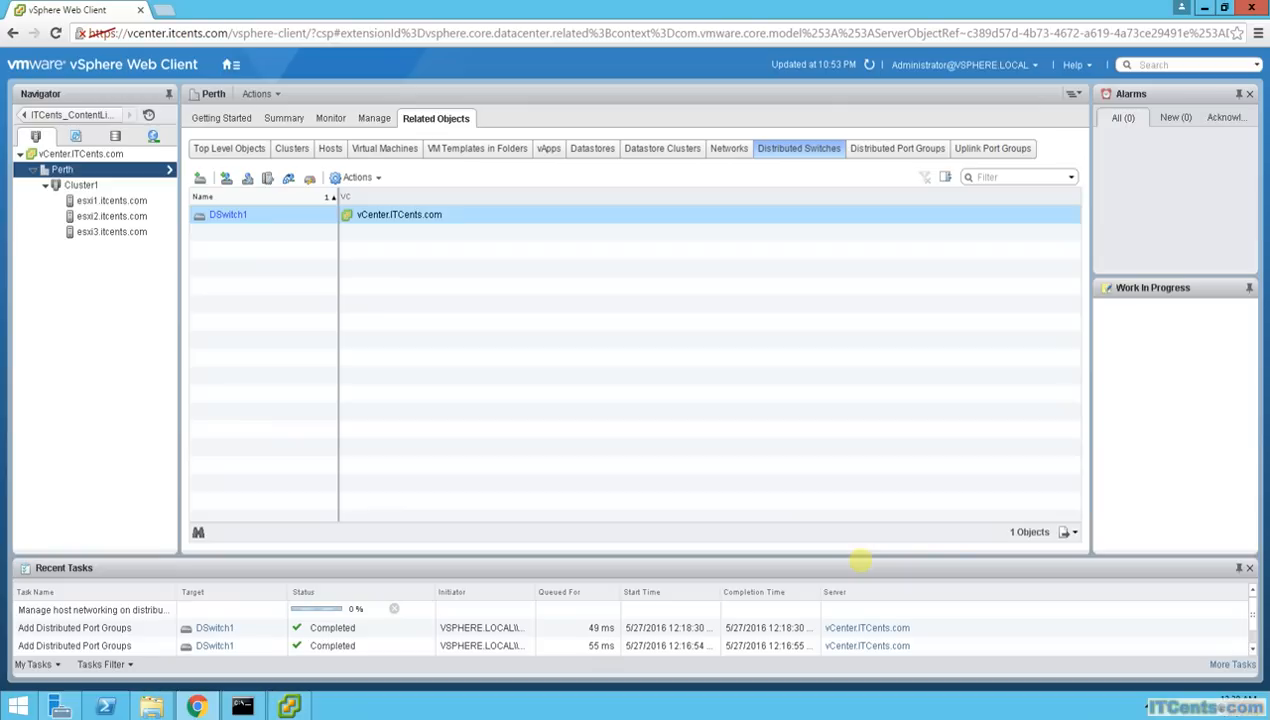
# Switch to Command Prompt and start a continuous ping to the esxi1 management address 192.168.0.241.
pyautogui.click(242, 706)
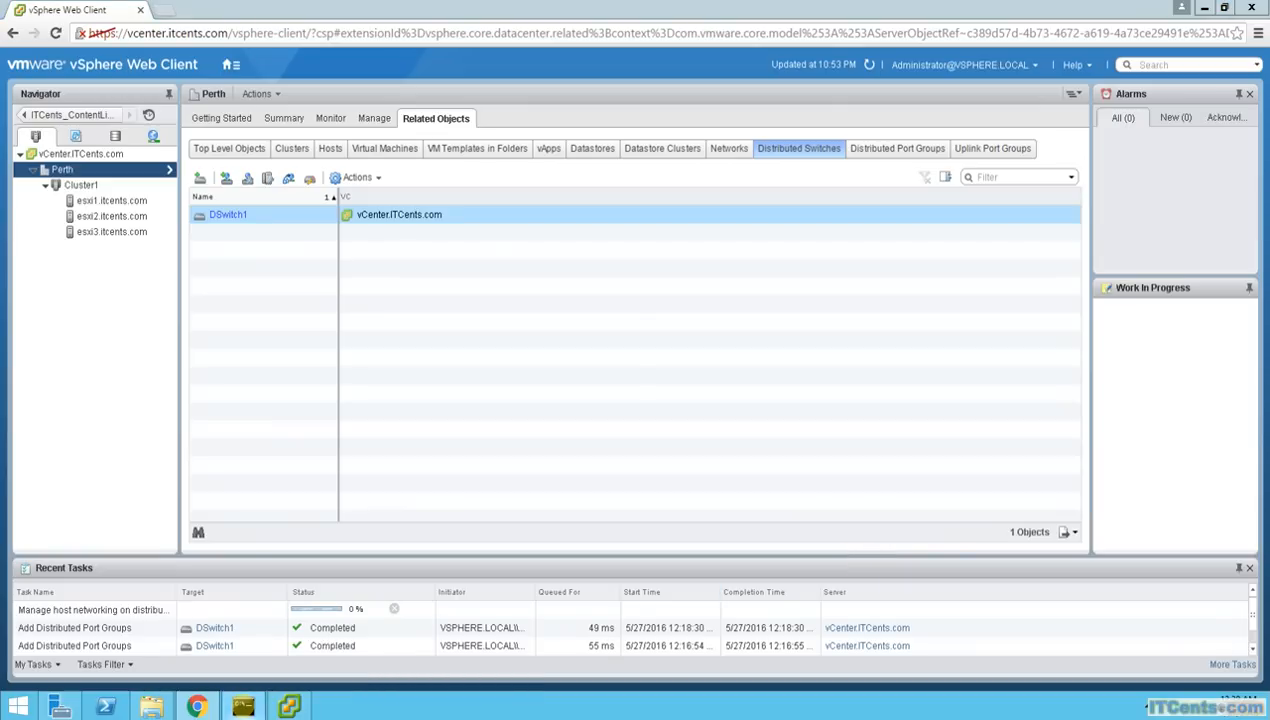
pyautogui.write('p')
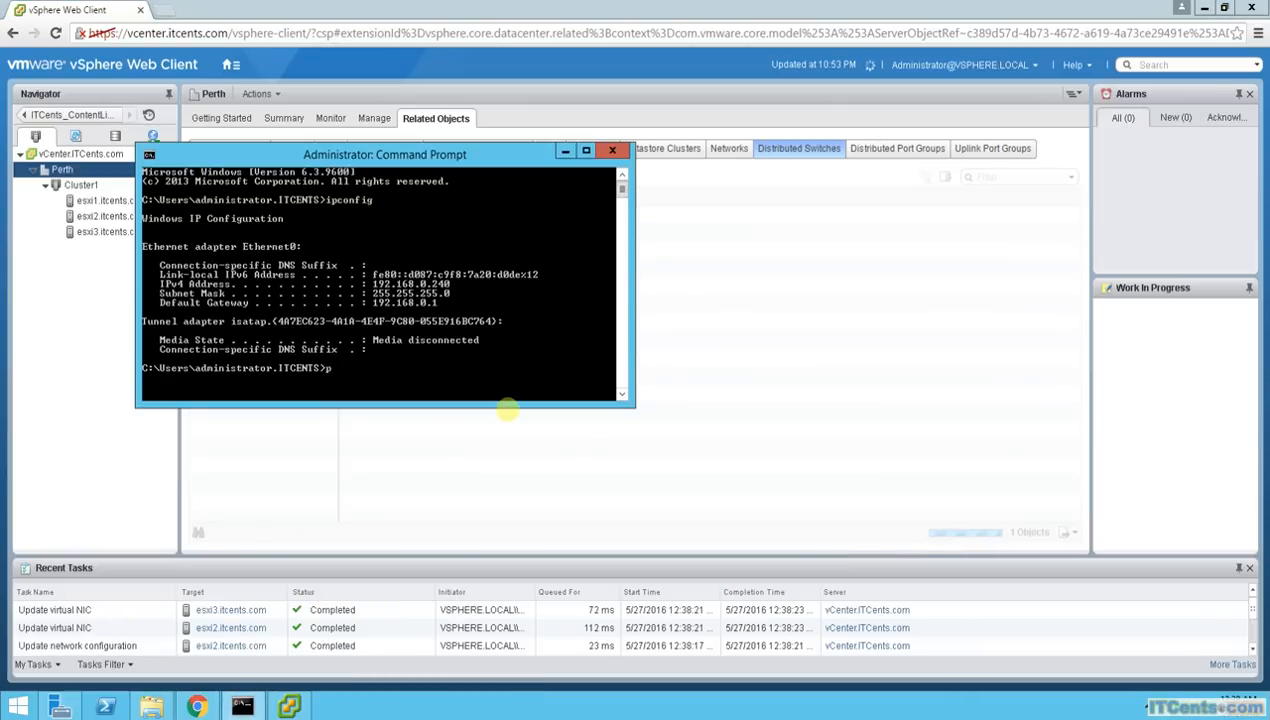
pyautogui.write('ing 192.1')
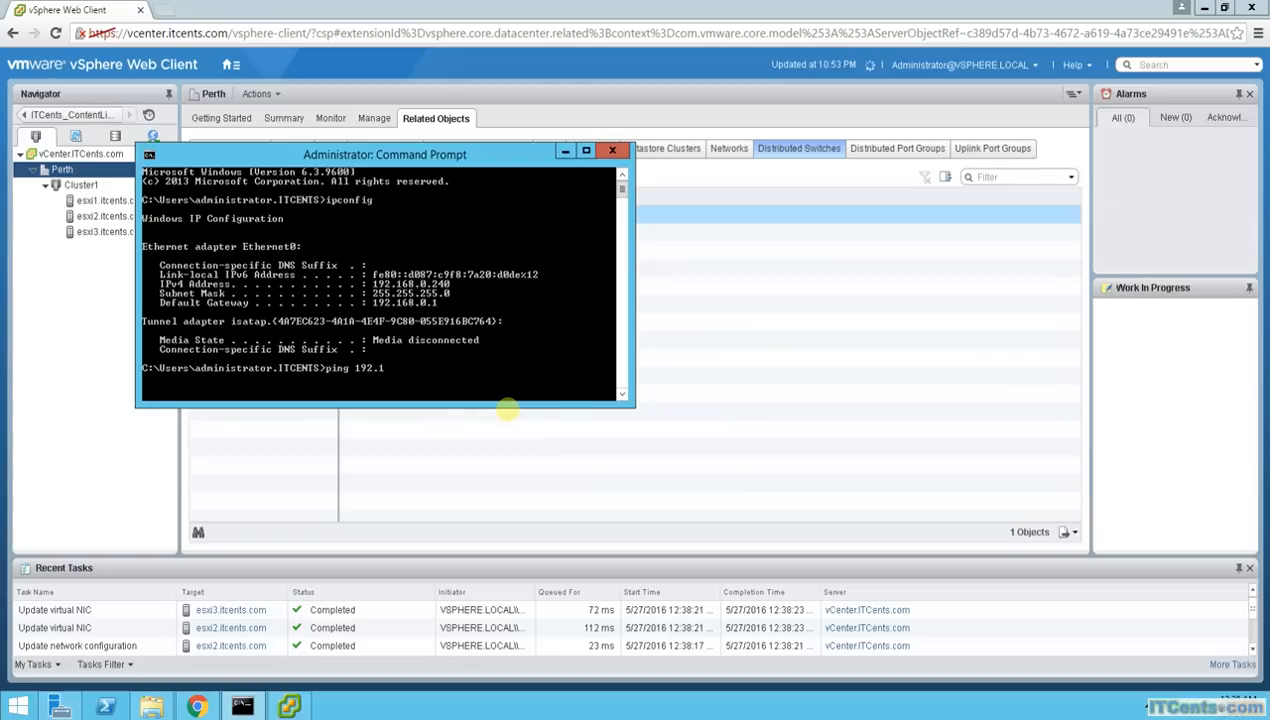
pyautogui.write('68.0.241 -t')
pyautogui.press('Return')
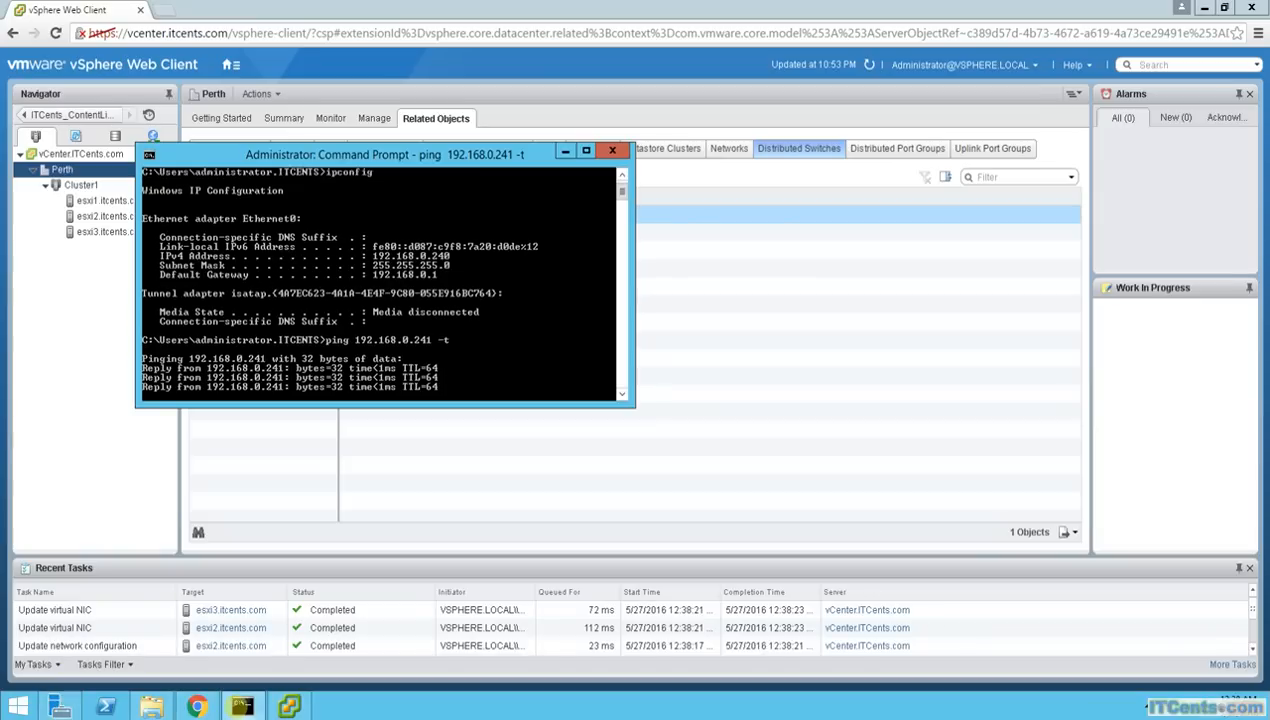
# Open a second Command Prompt window and start a continuous ping to 192.168.0.242.
pyautogui.moveTo(60, 704)
pyautogui.rightClick(17, 706)
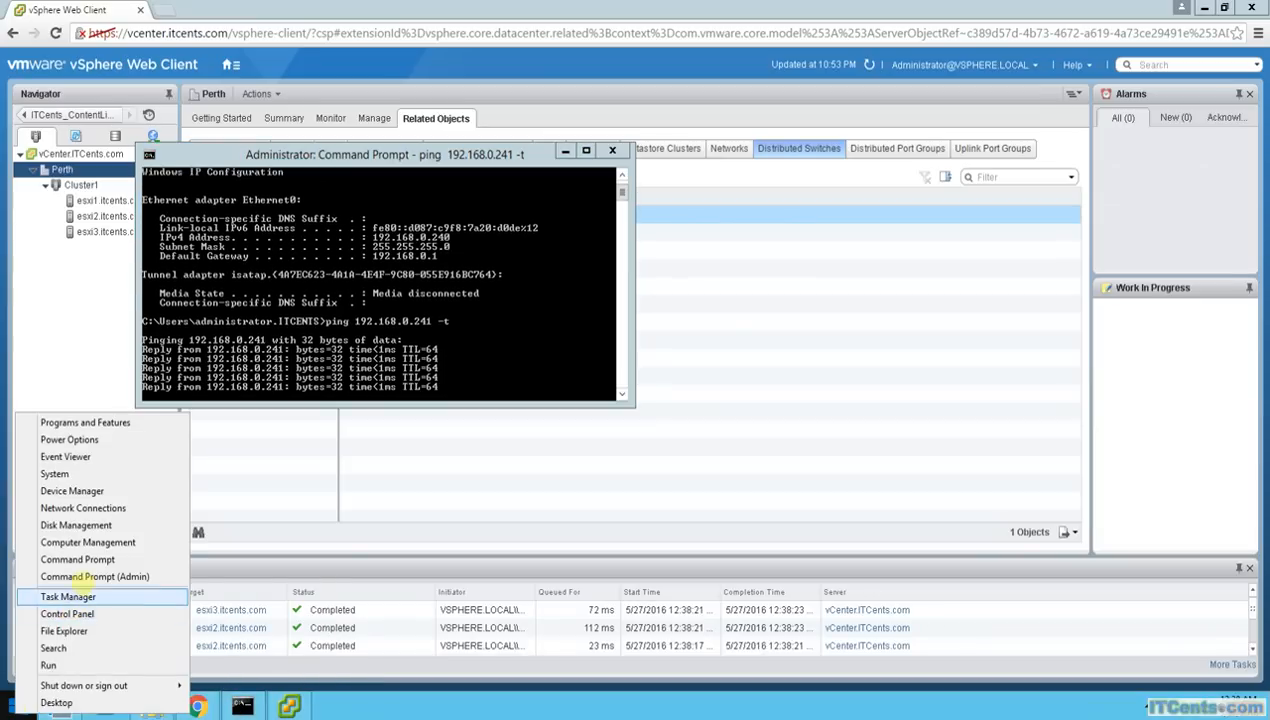
pyautogui.click(100, 561)
pyautogui.write('ping 192.16')
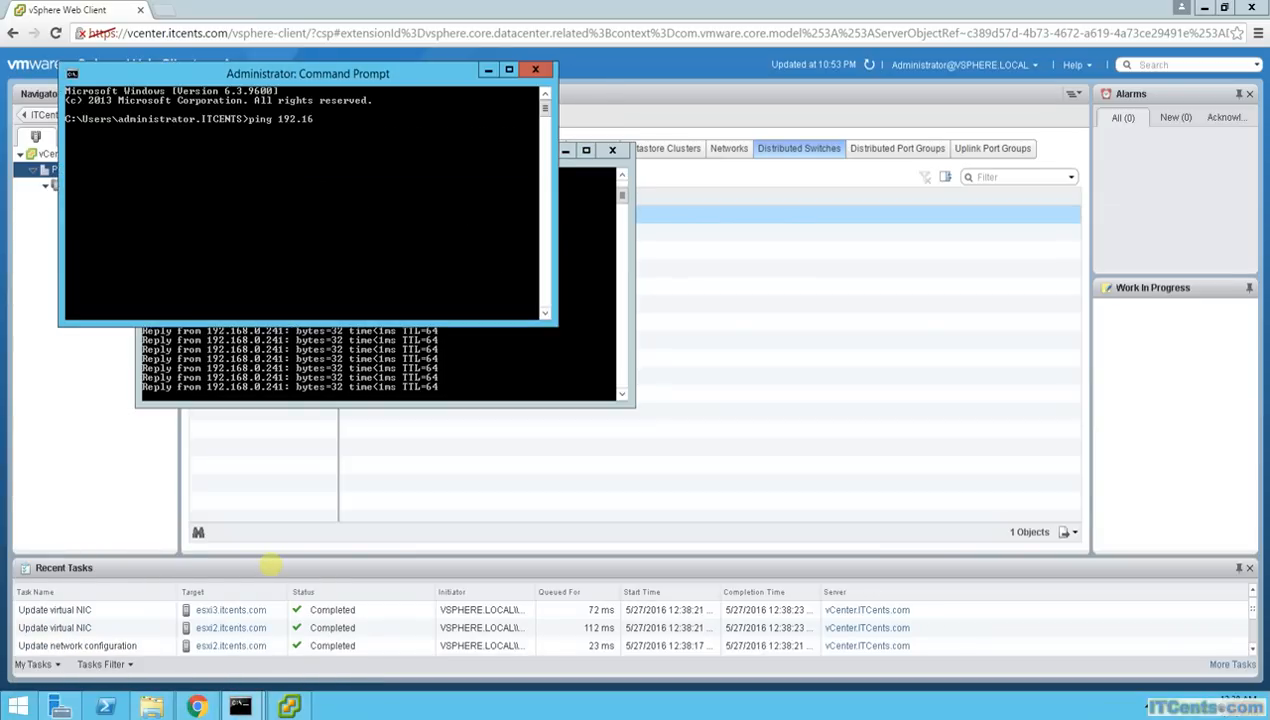
pyautogui.write('8.0.242 -')
pyautogui.write('t')
pyautogui.press('Return')
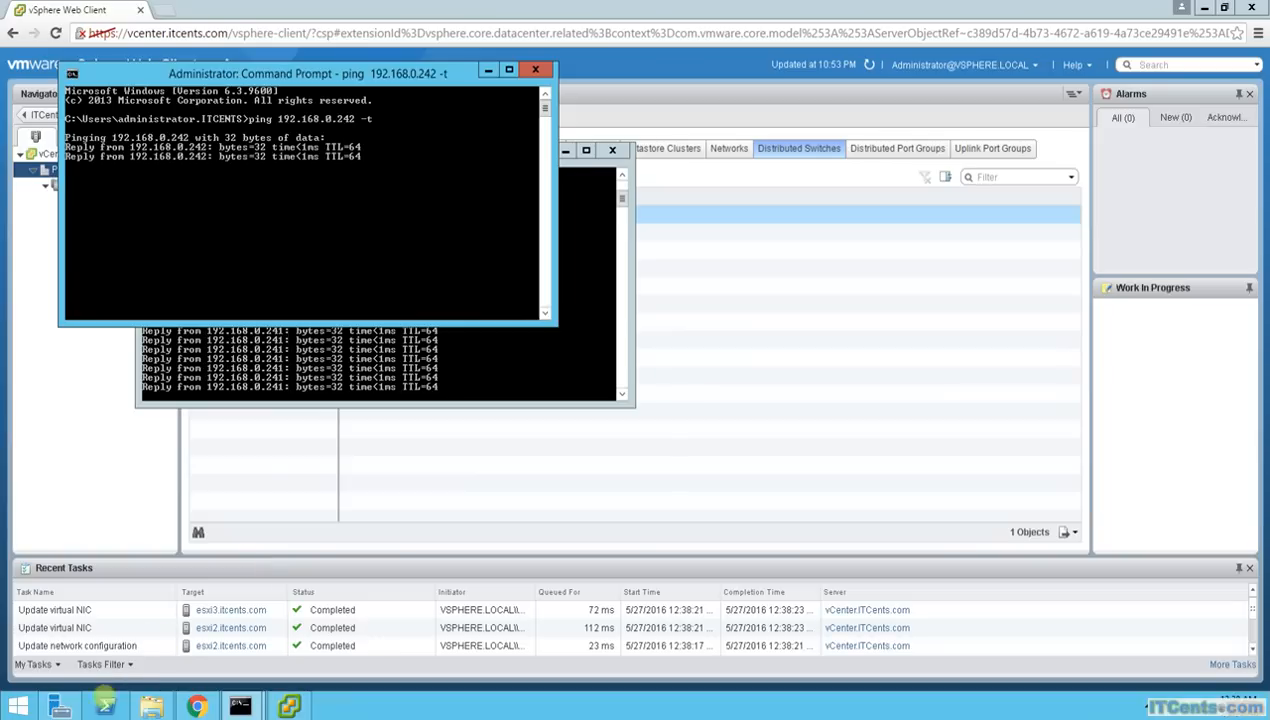
# Open a third Command Prompt window and start a continuous ping to 192.168.0.243.
pyautogui.rightClick(18, 705)
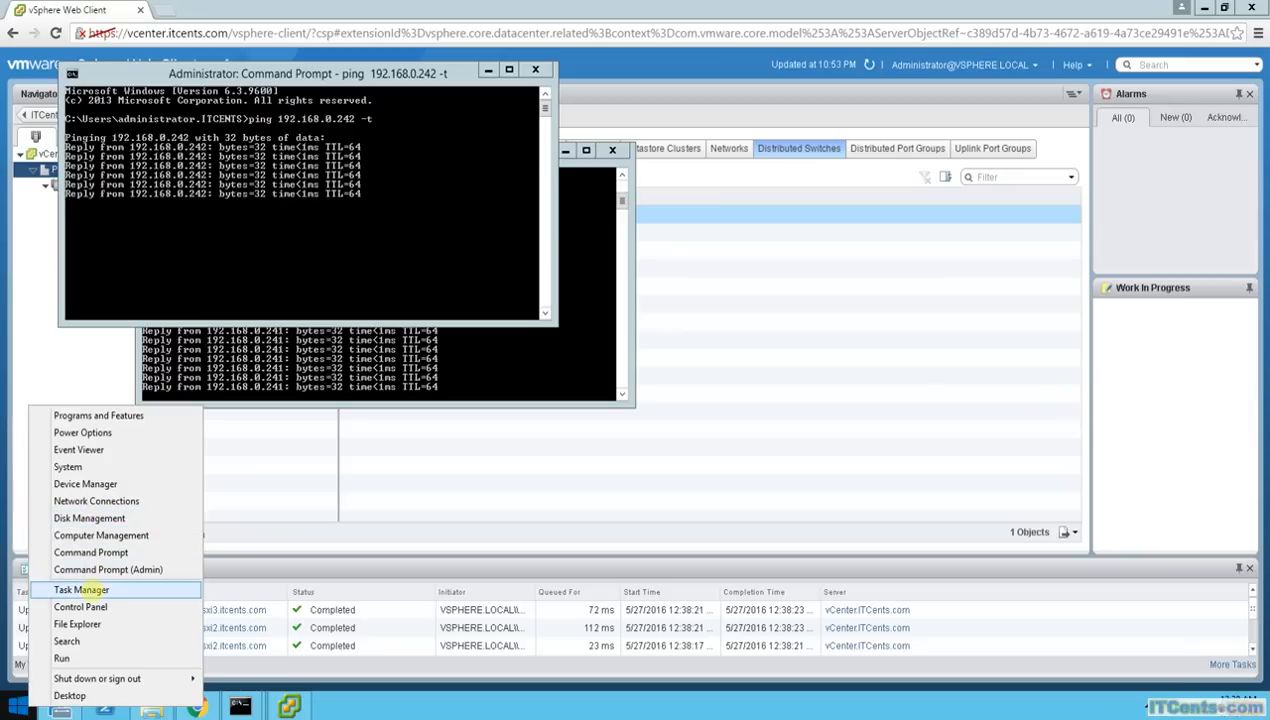
pyautogui.click(93, 553)
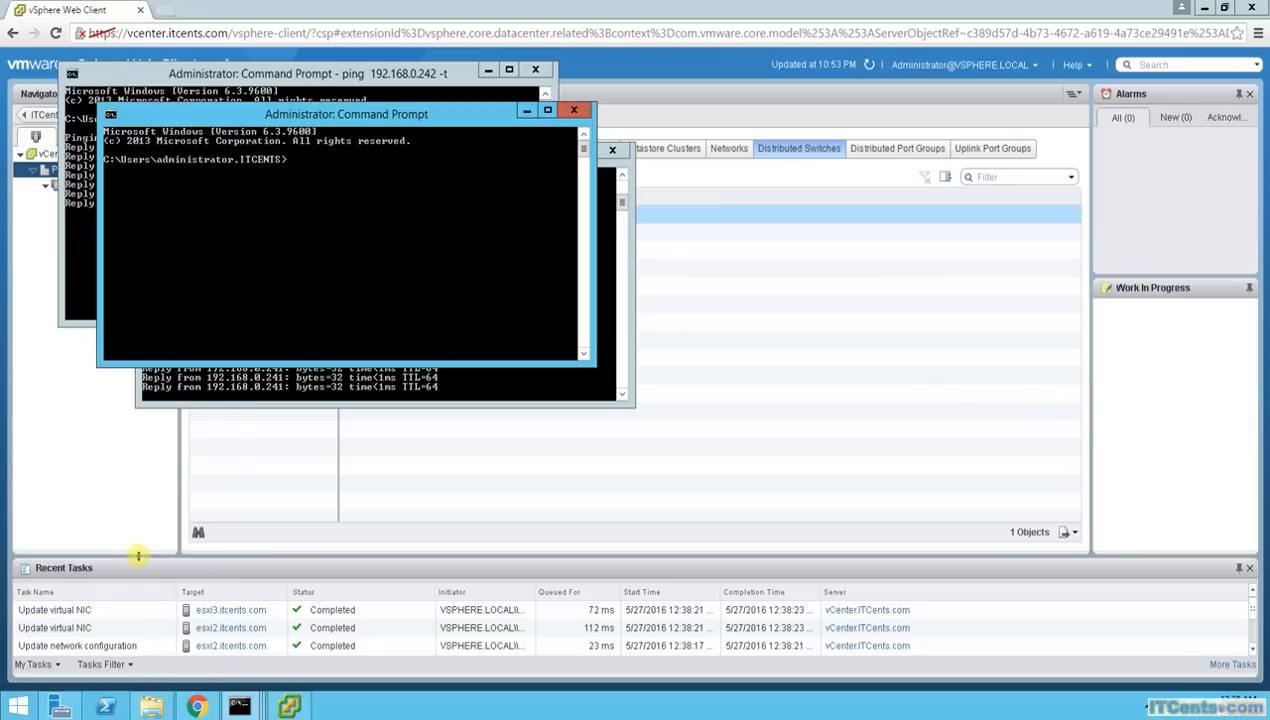
pyautogui.write('ping 192.168.0.')
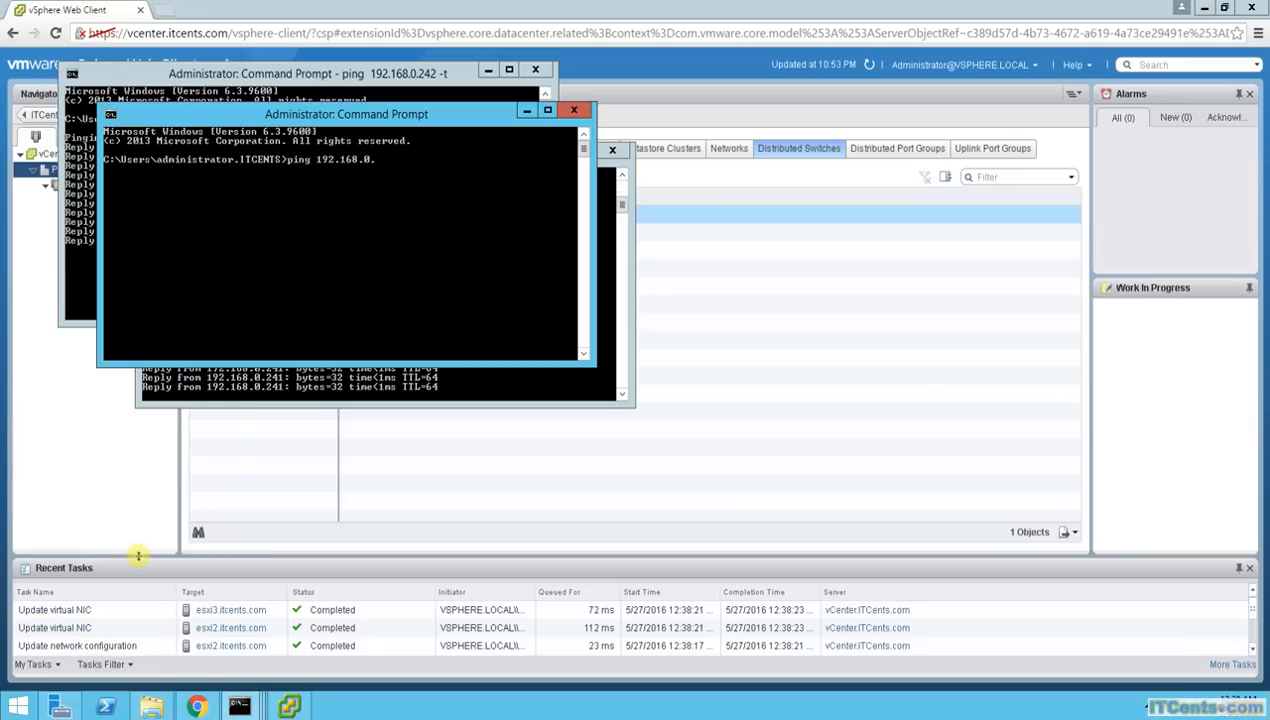
pyautogui.write('243 -t')
pyautogui.press('Return')
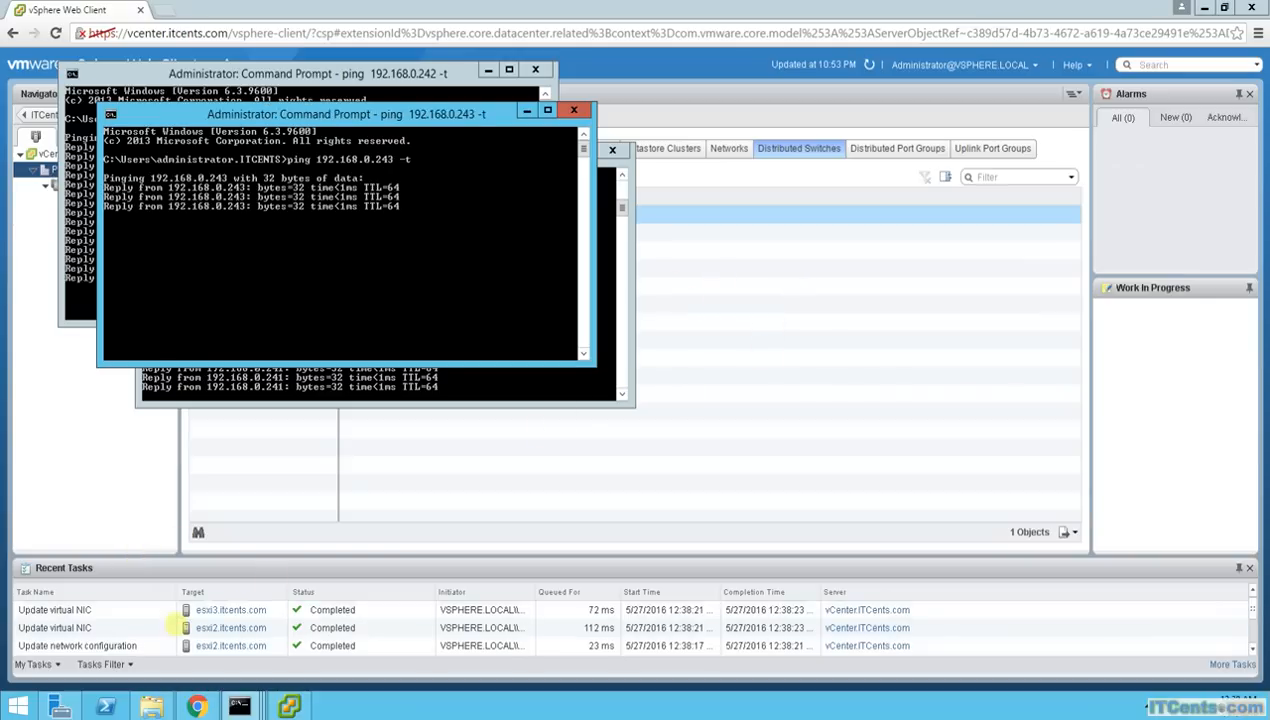
# Return to the vSphere Web Client and remove the VM Network port group from vSwitch0 on esxi1.itcents.com.
pyautogui.click(775, 347)
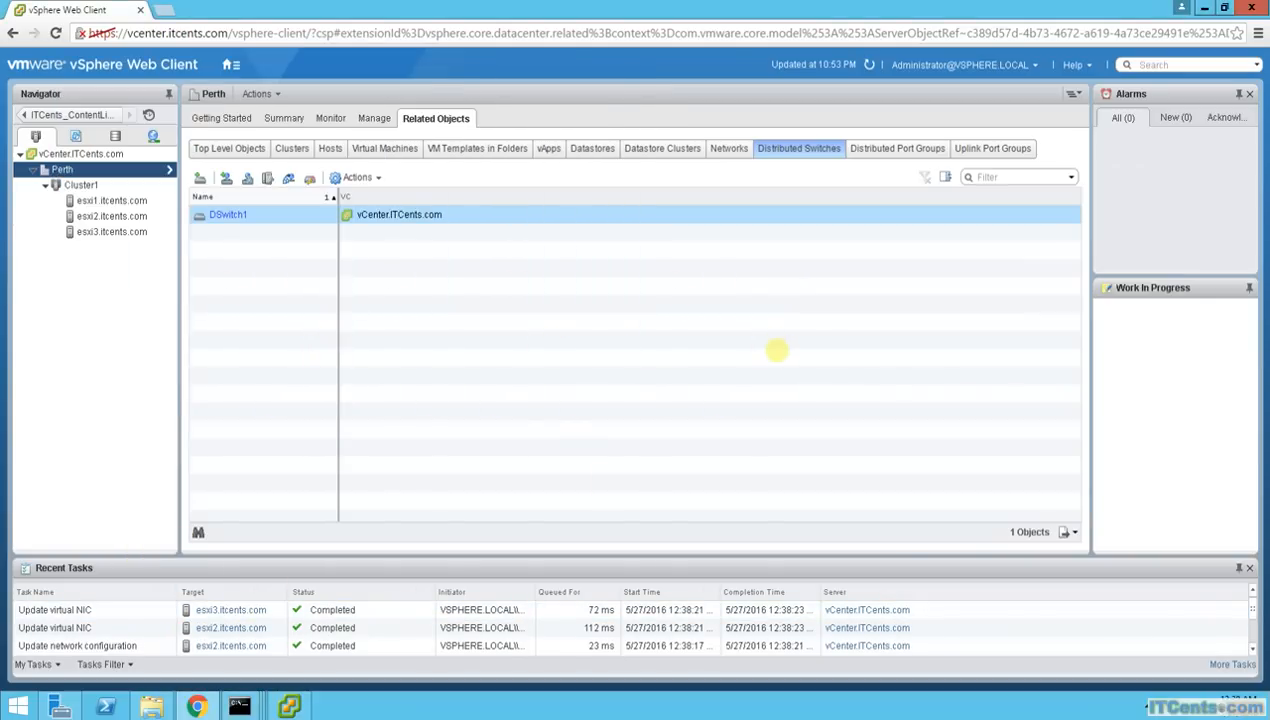
pyautogui.click(106, 200)
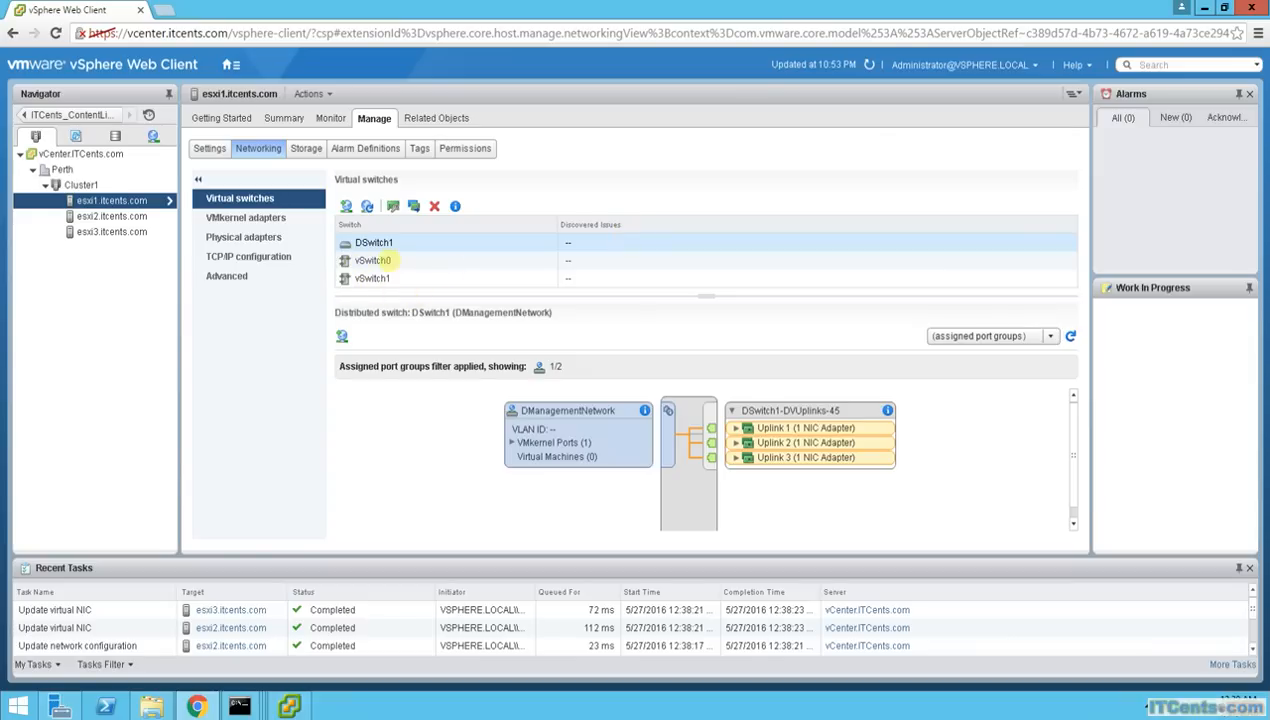
pyautogui.click(385, 260)
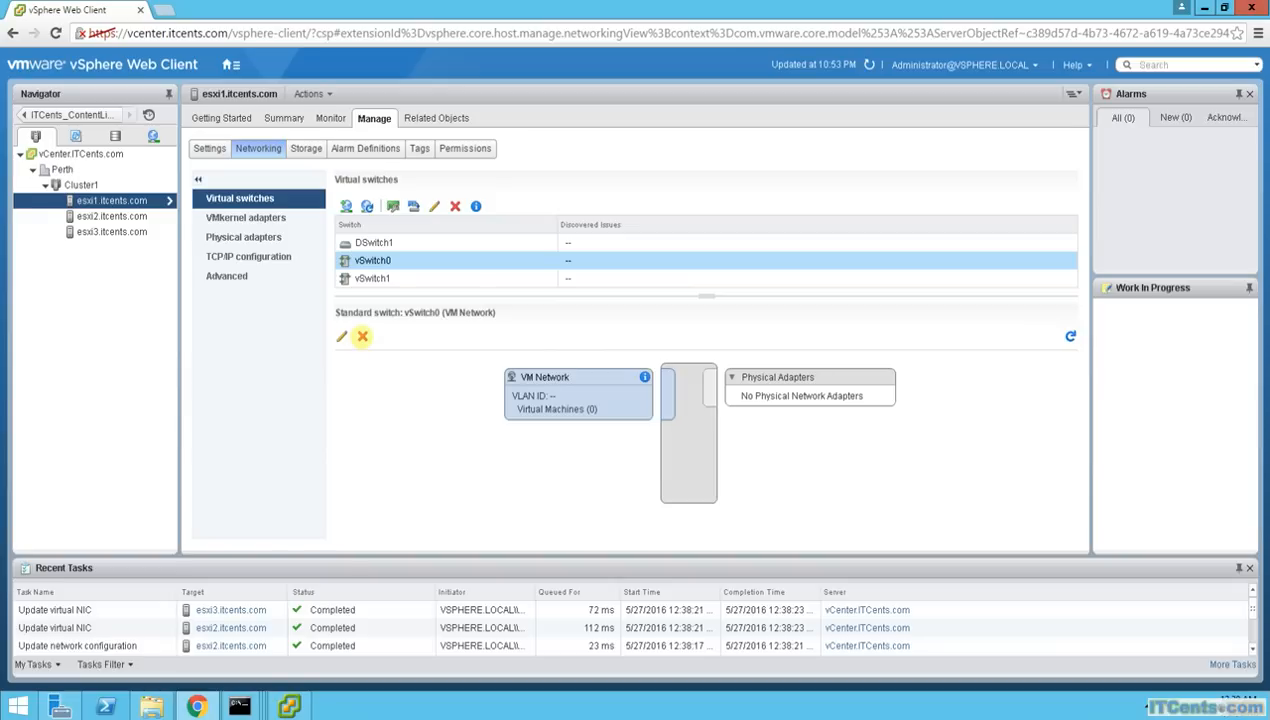
pyautogui.click(362, 336)
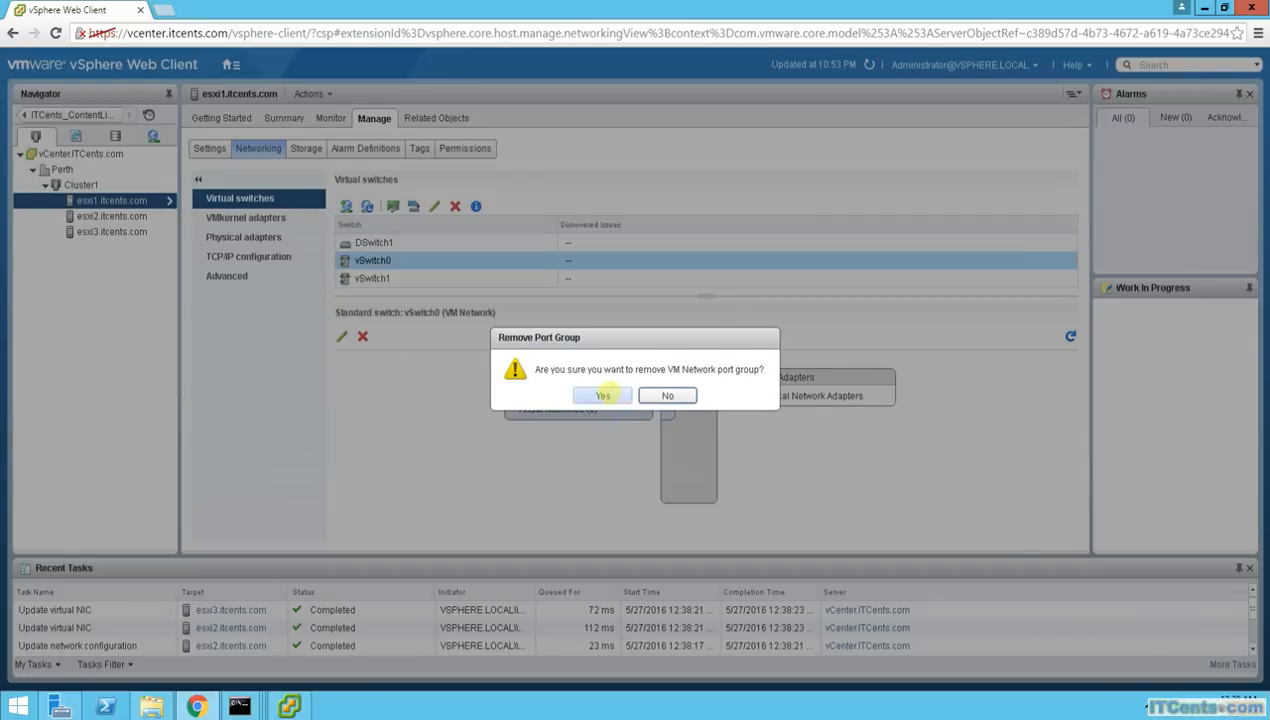
pyautogui.click(603, 395)
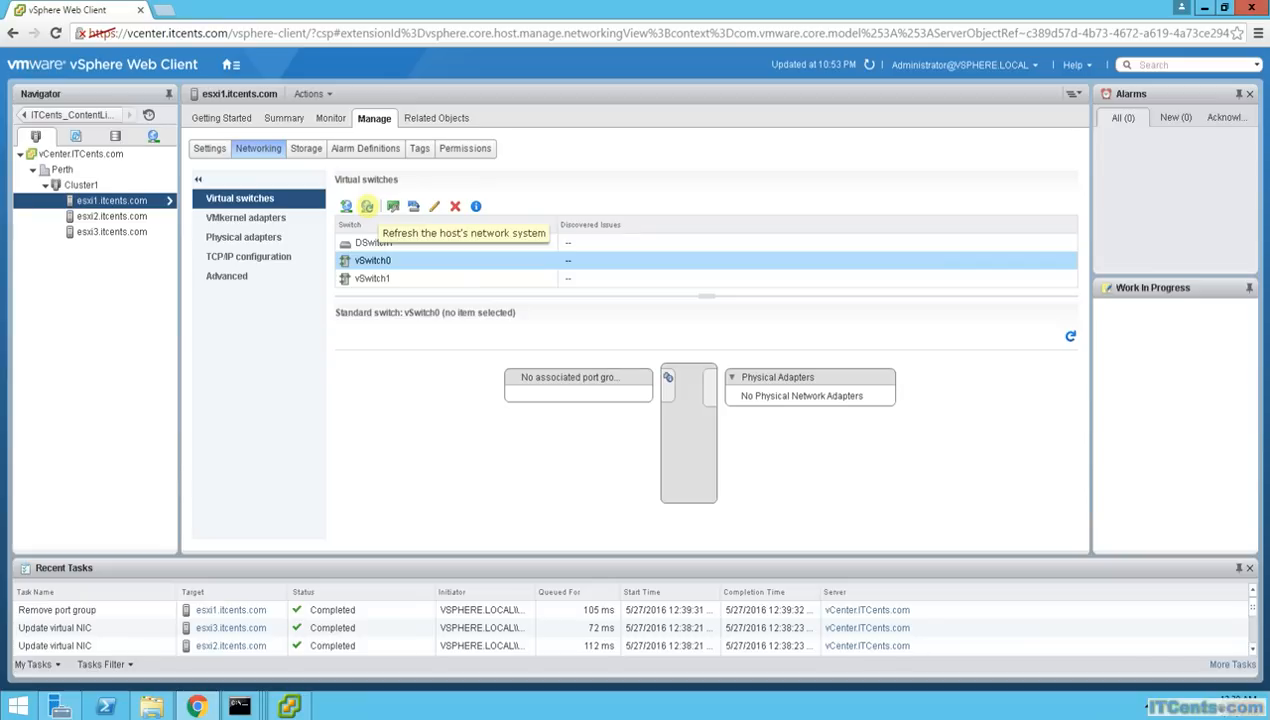
# Remove the standard switch vSwitch0 from esxi1.itcents.com and refresh the host's network system.
pyautogui.click(367, 206)
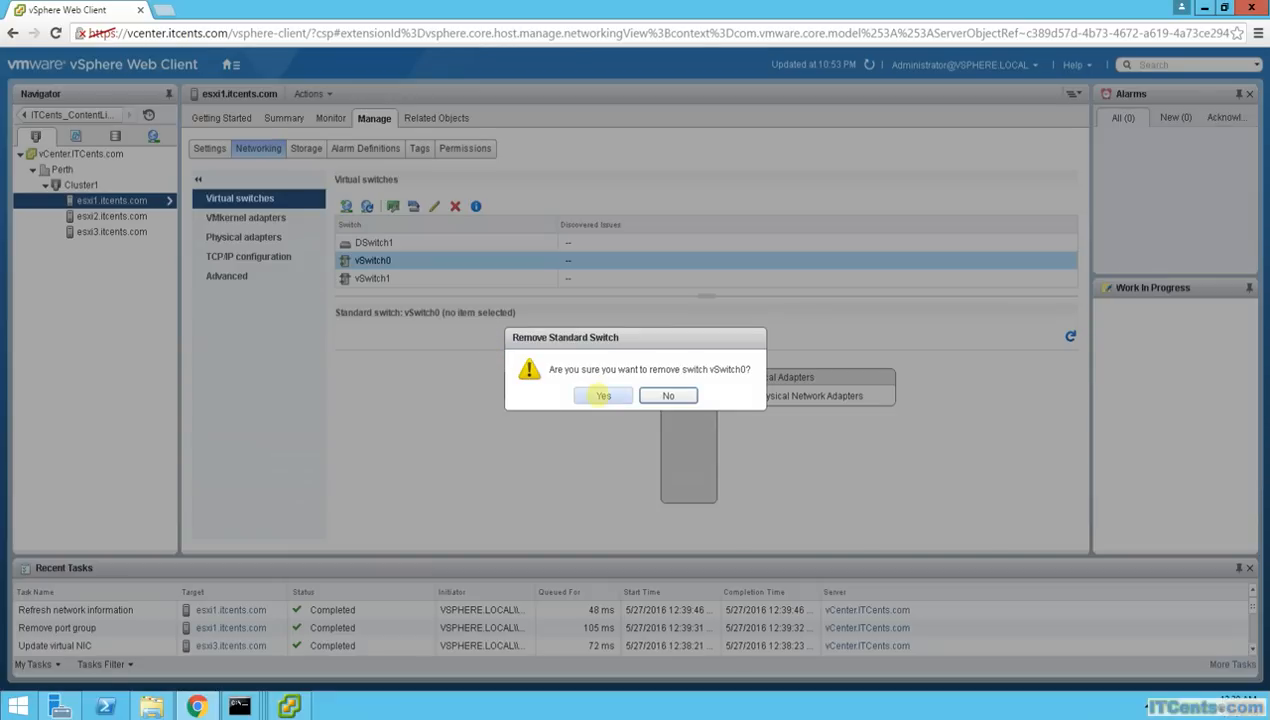
pyautogui.click(603, 395)
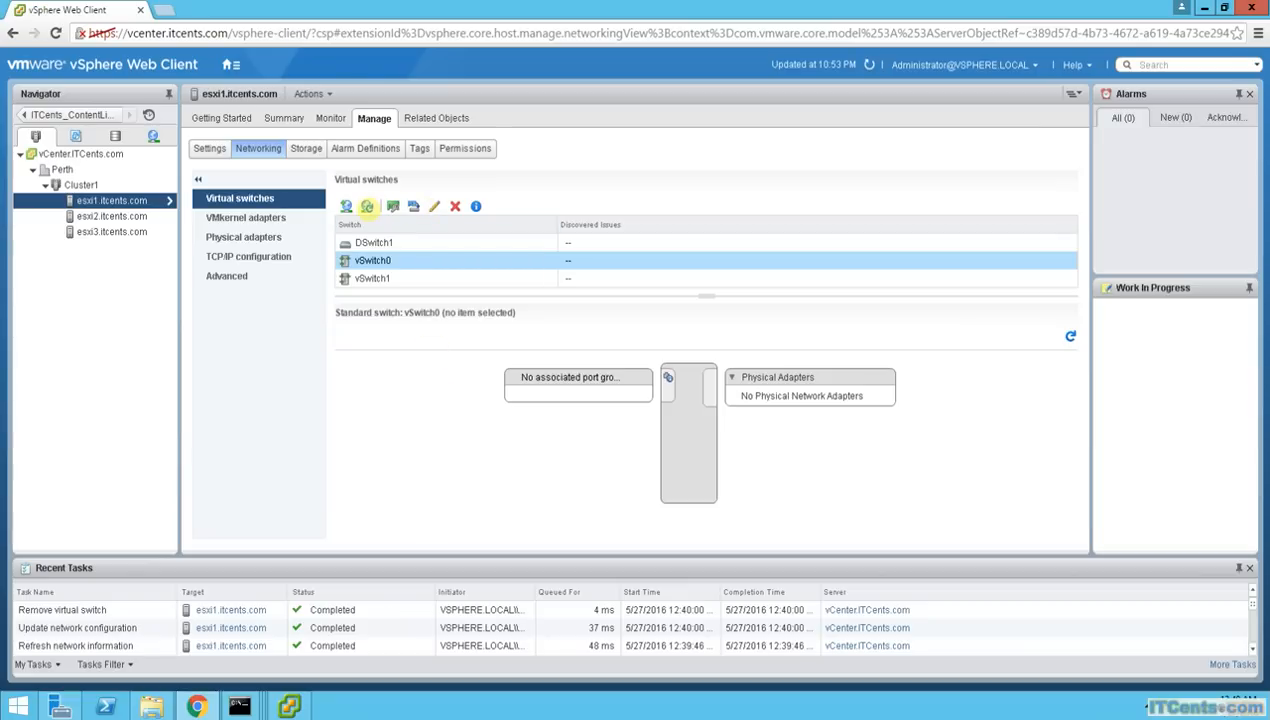
pyautogui.click(367, 206)
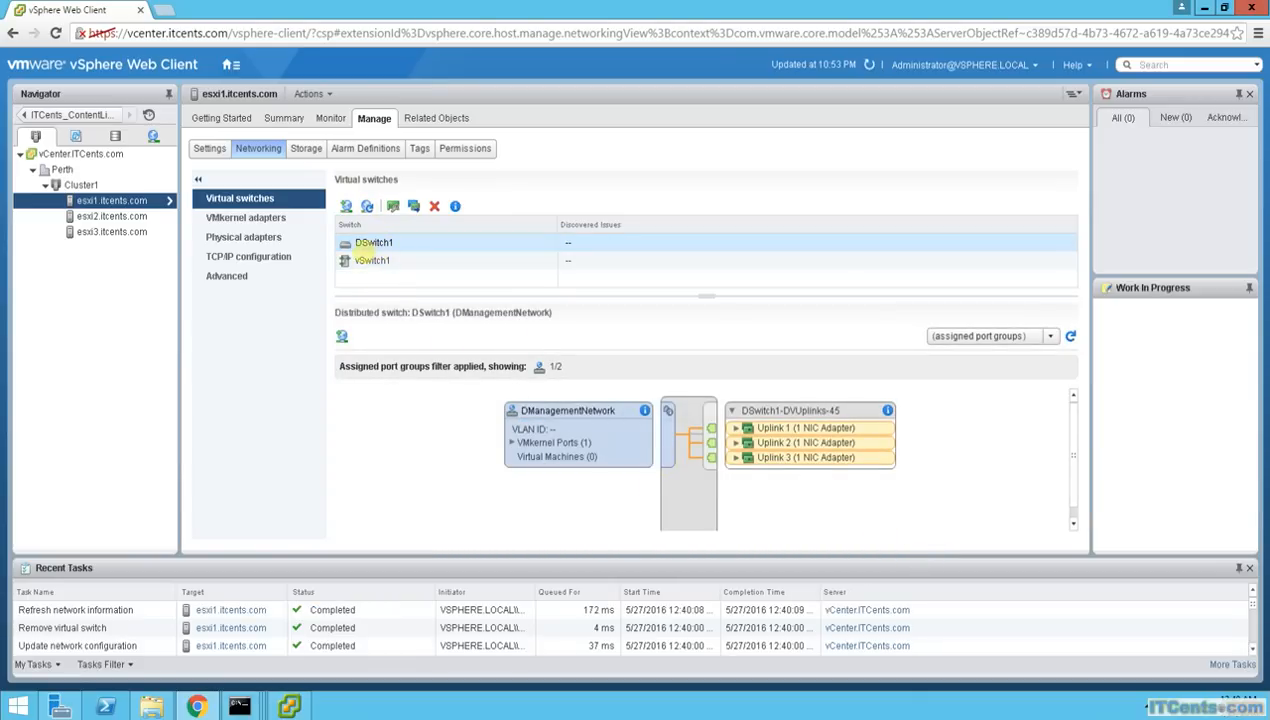
# Examine the VMkernel ports of DManagementNetwork on DSwitch1 and the iSCSI setup of vSwitch1 on esxi1.itcents.com.
pyautogui.click(372, 246)
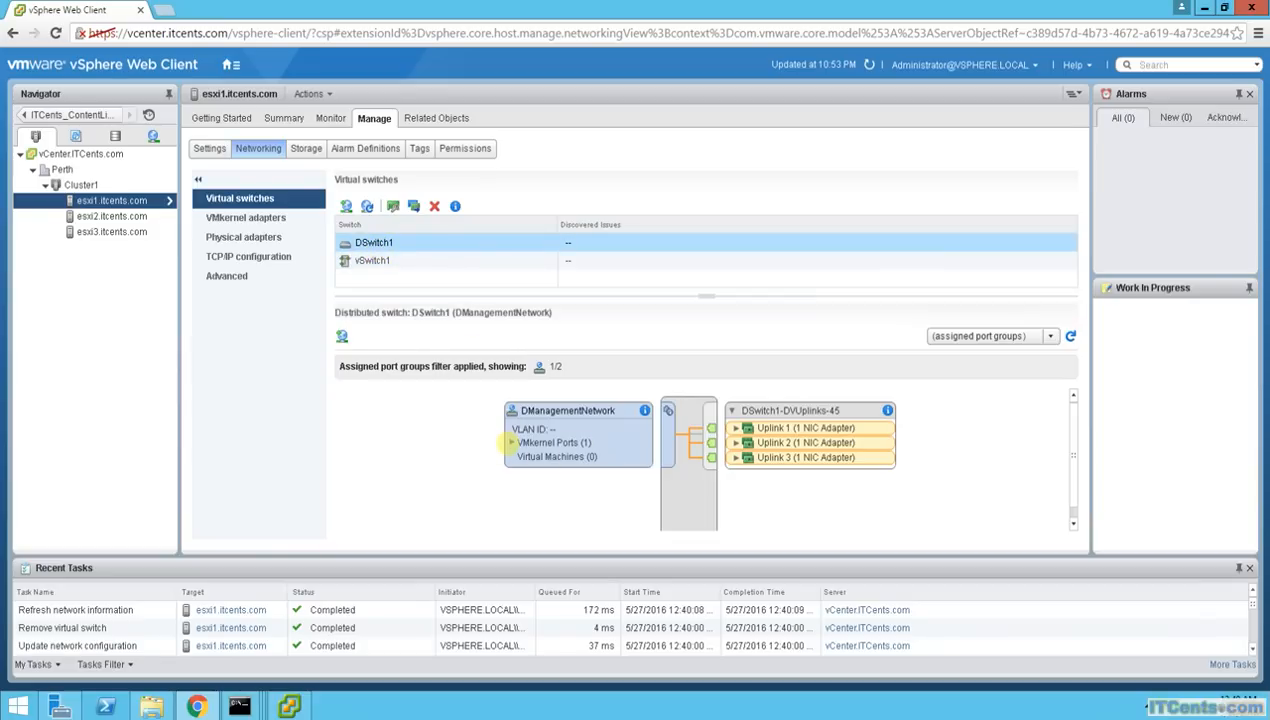
pyautogui.click(511, 442)
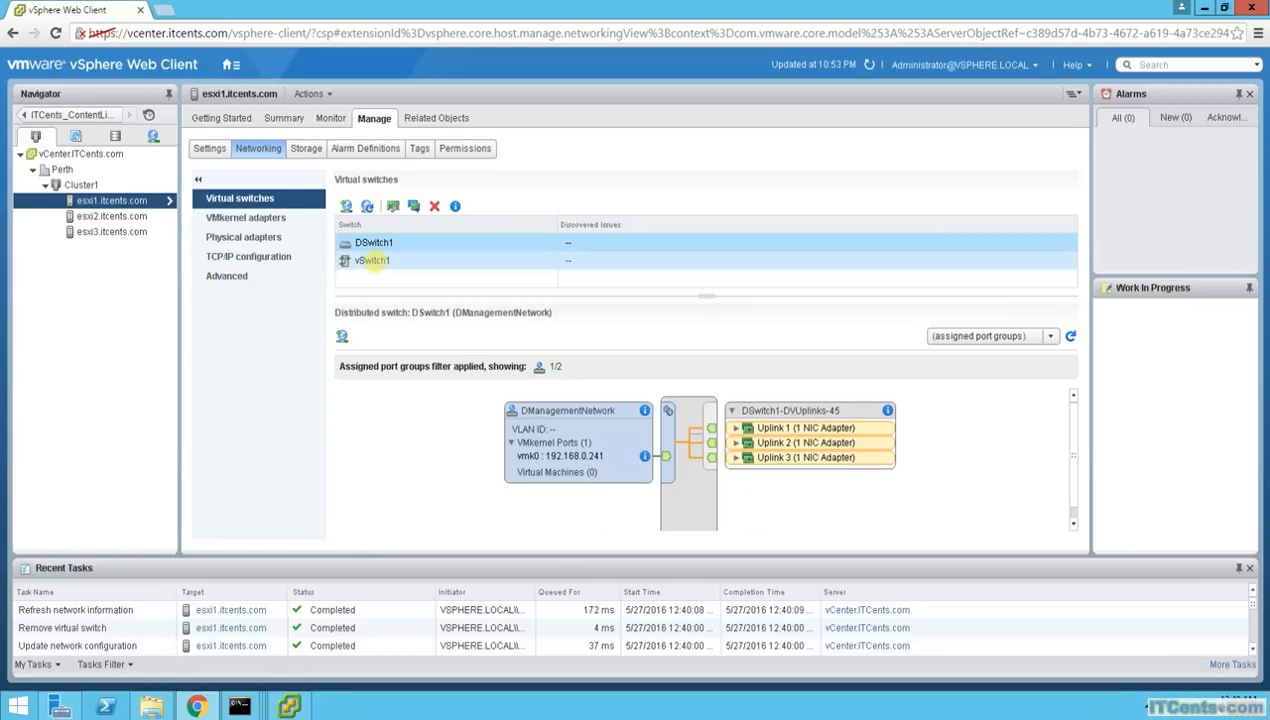
pyautogui.click(362, 260)
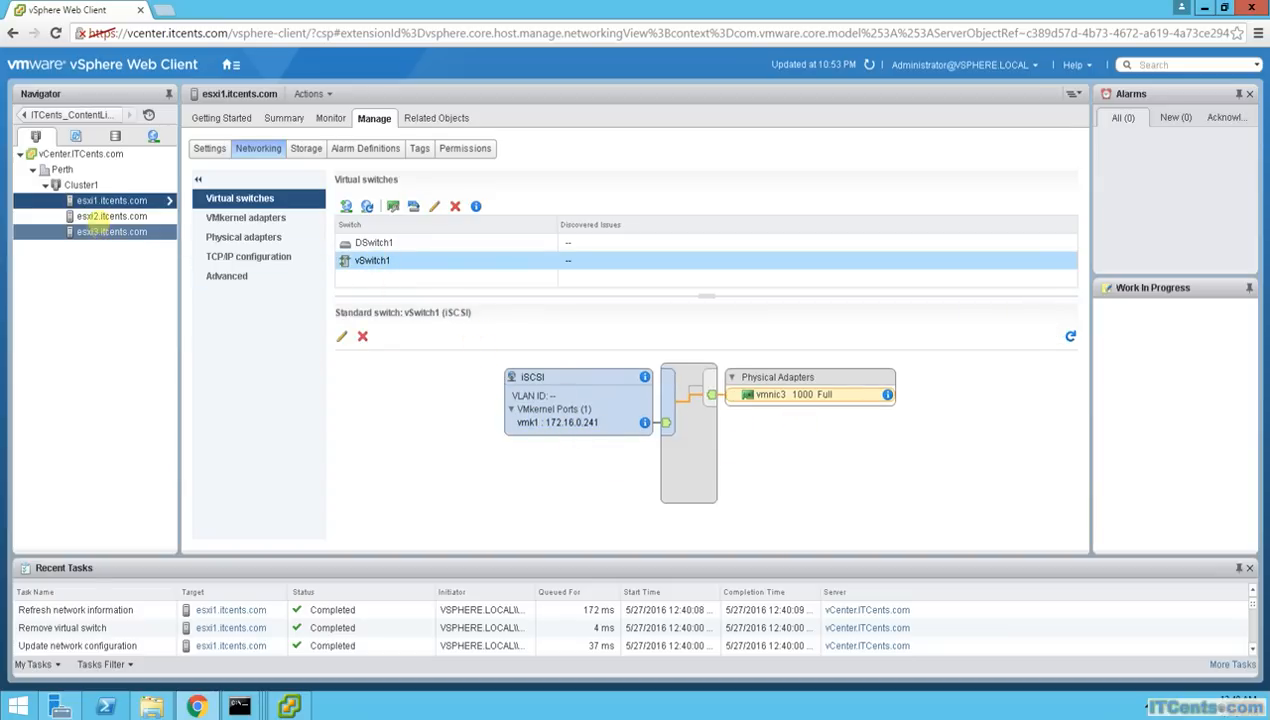
# Remove the standard switch vSwitch0 from esxi2.itcents.com and expand the VMkernel ports of DManagementNetwork on DSwitch1.
pyautogui.click(105, 216)
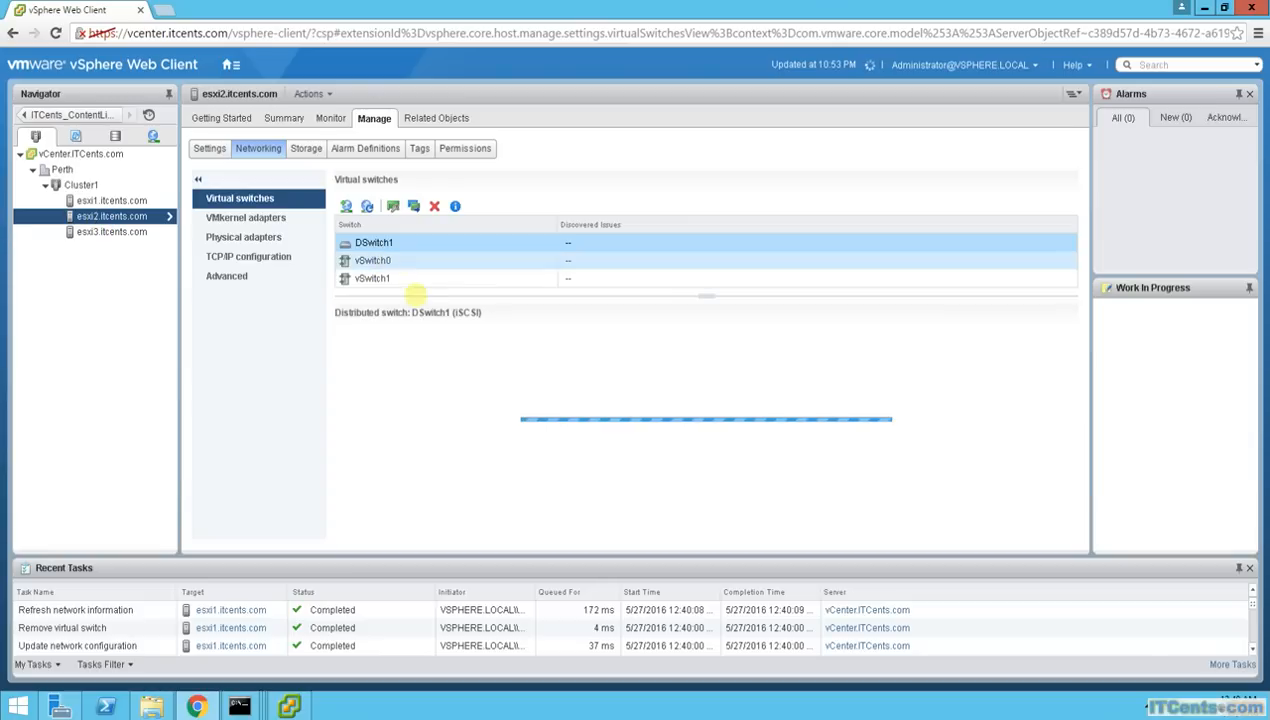
pyautogui.click(365, 260)
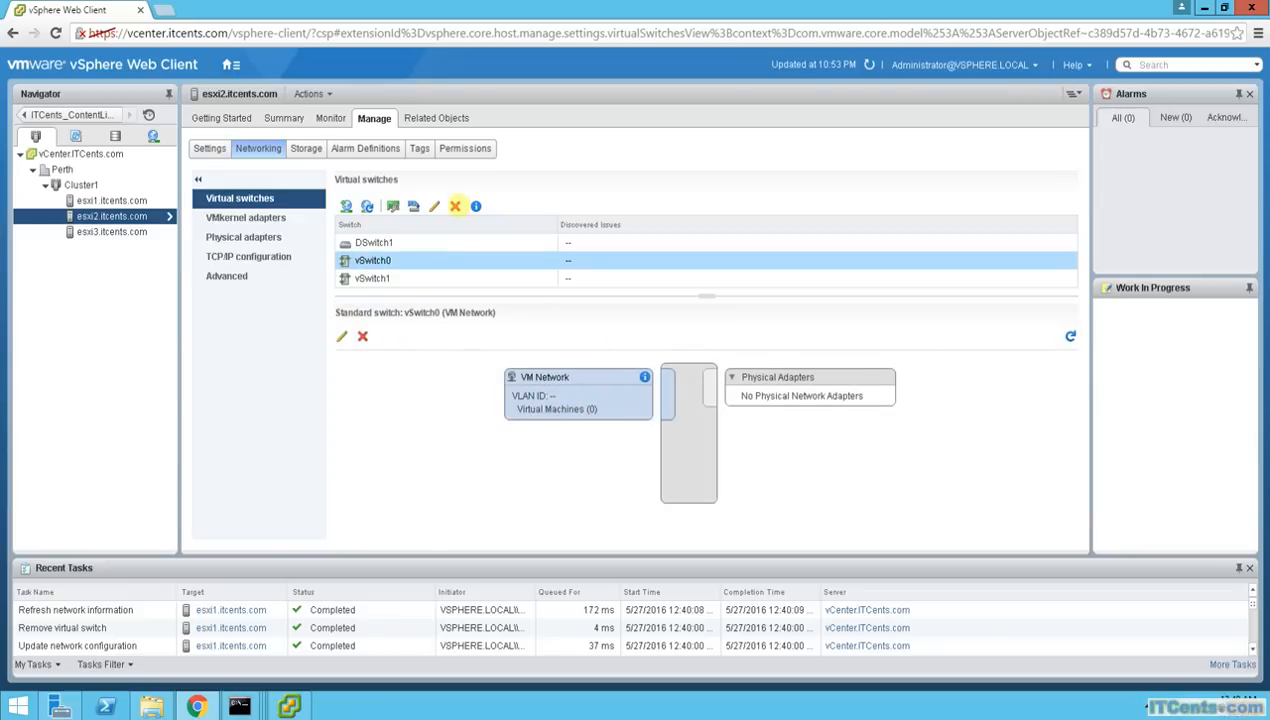
pyautogui.click(686, 396)
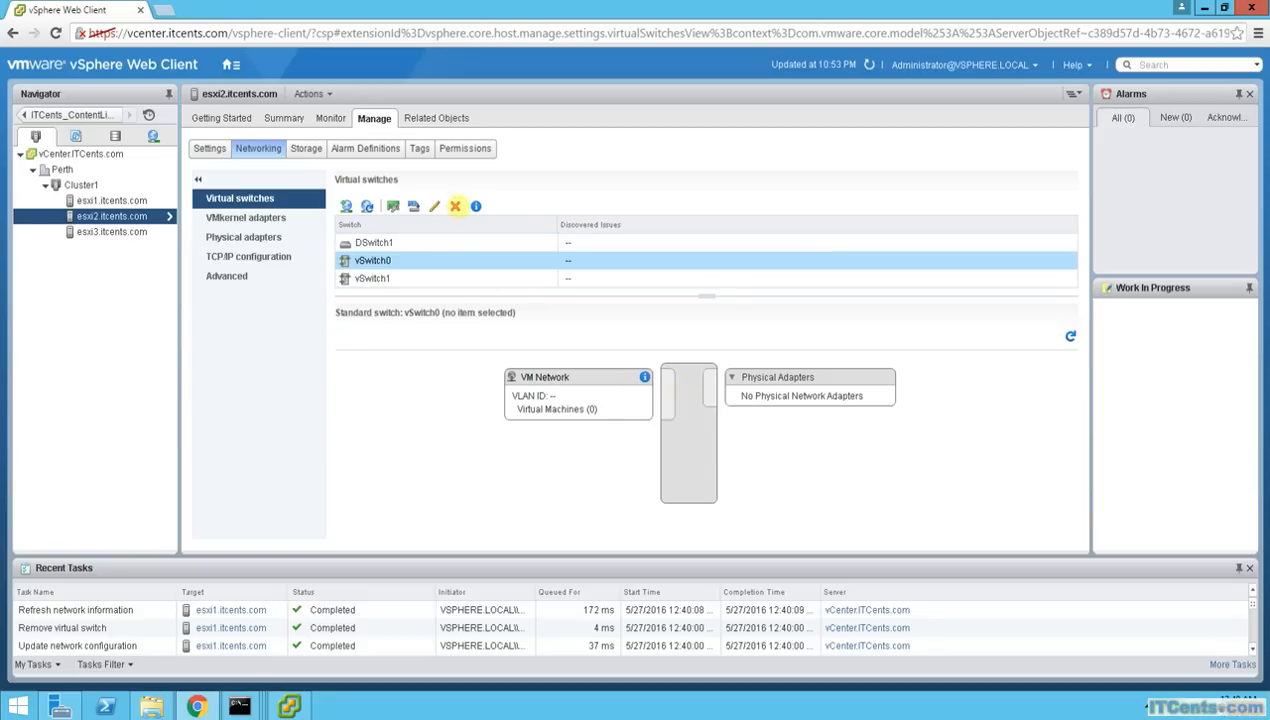
pyautogui.click(454, 206)
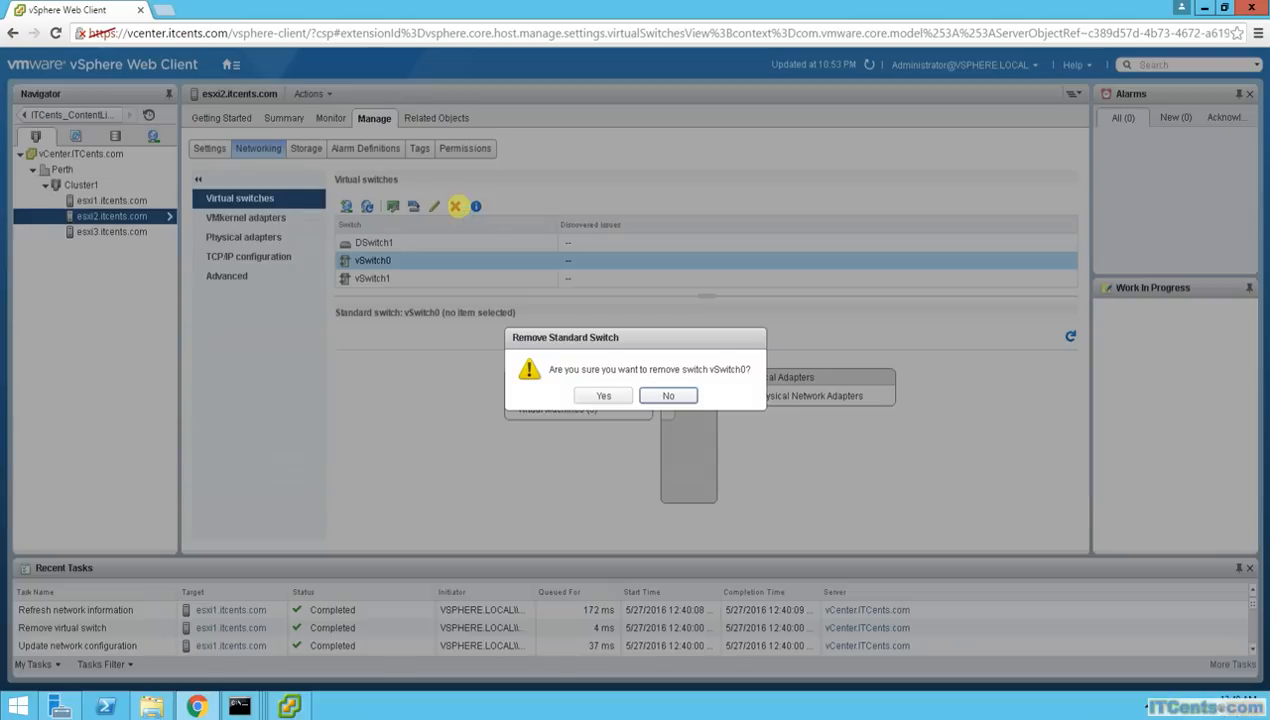
pyautogui.click(603, 395)
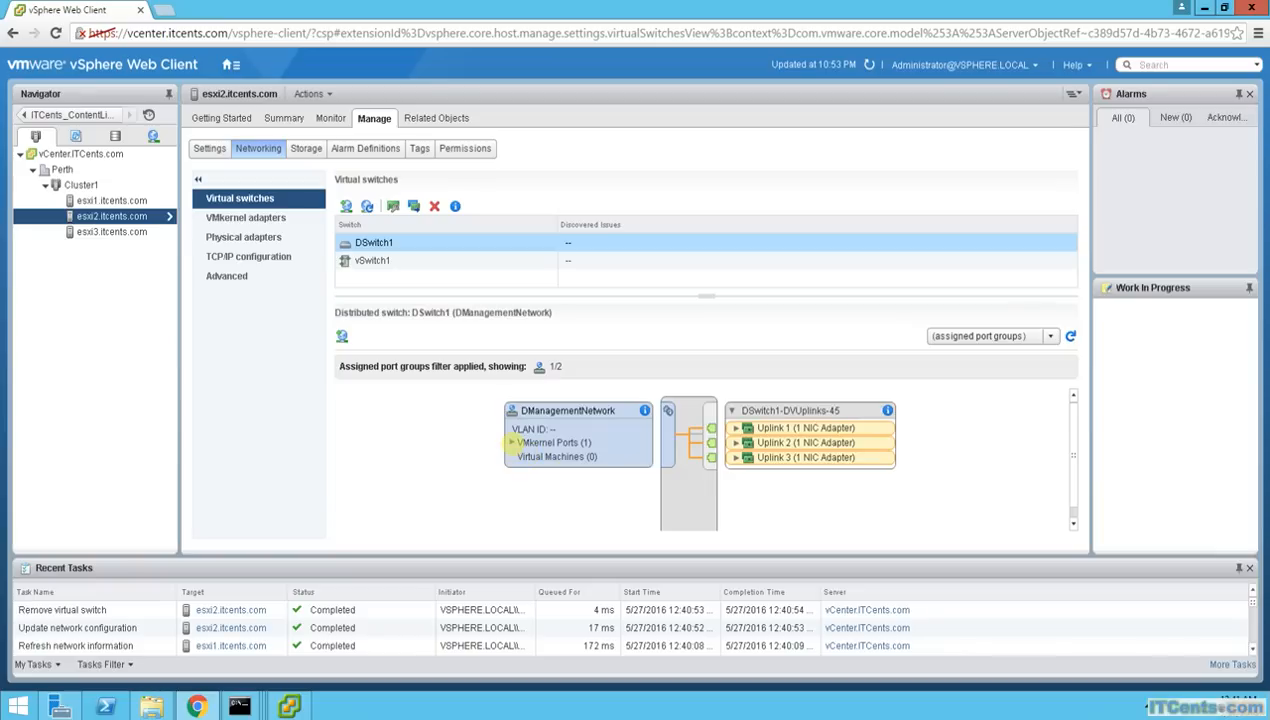
pyautogui.click(511, 442)
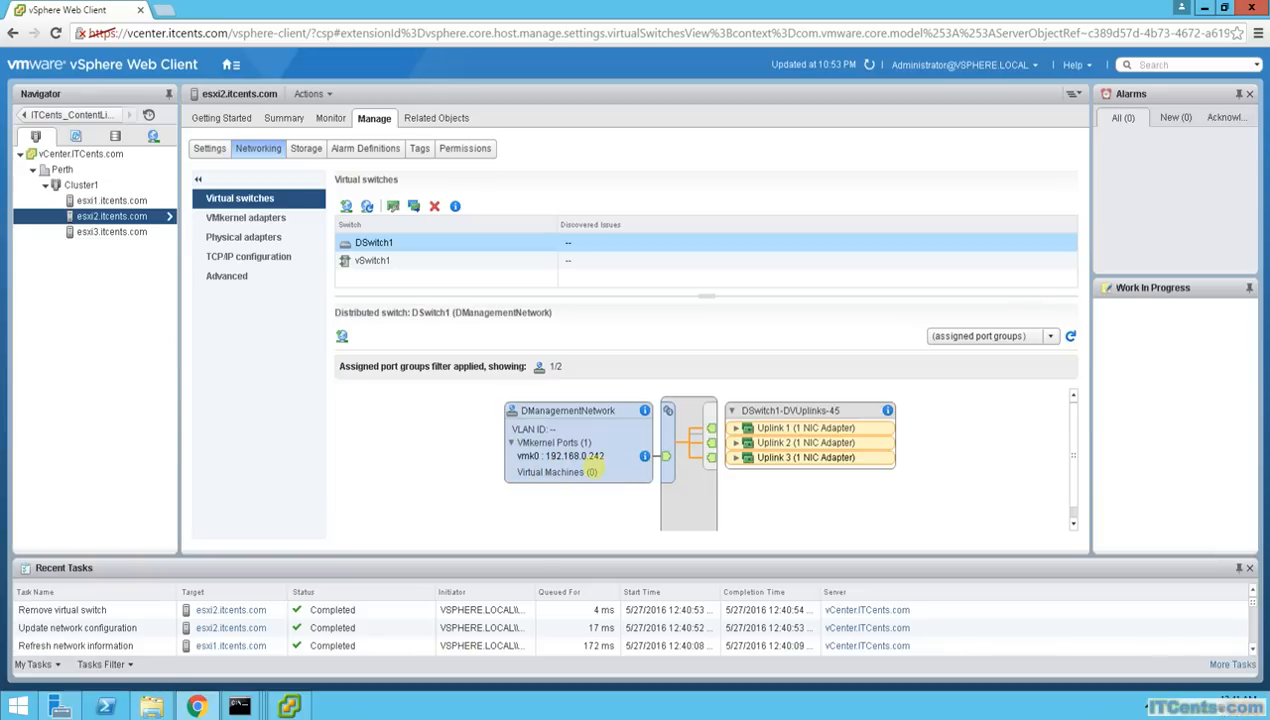
# Remove the standard switch vSwitch0 from esxi3.itcents.com.
pyautogui.click(102, 232)
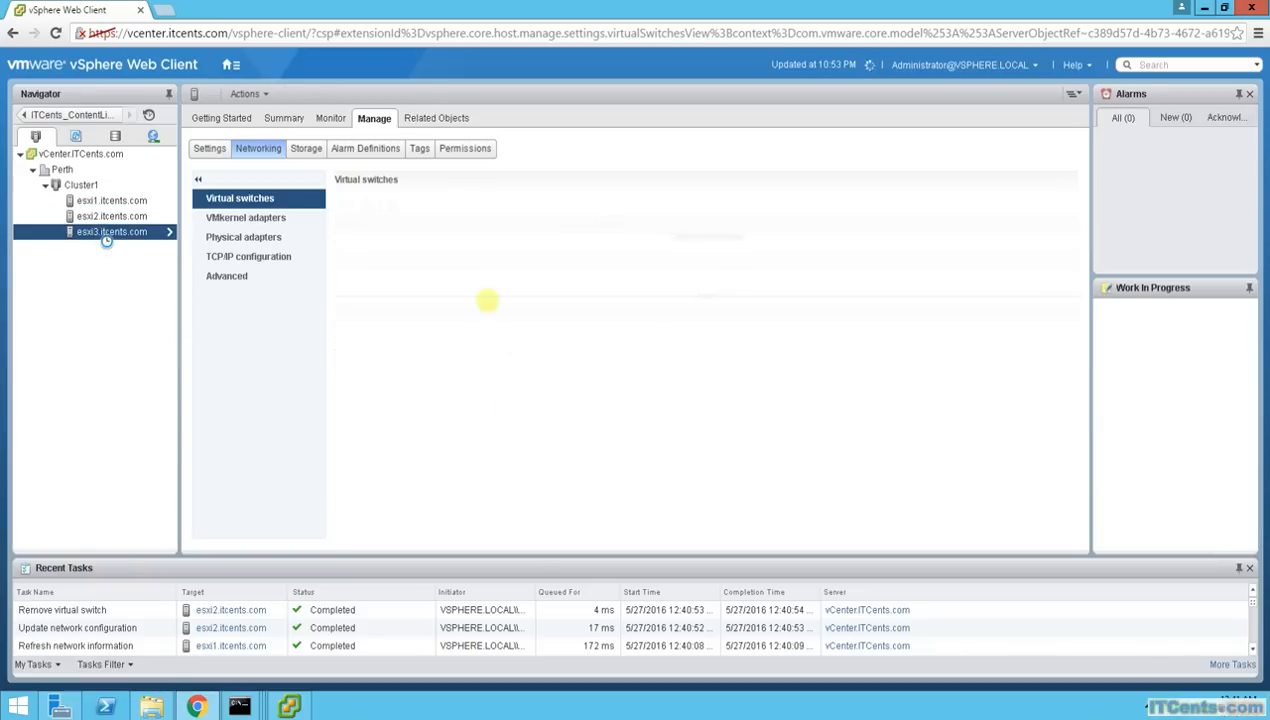
pyautogui.click(373, 260)
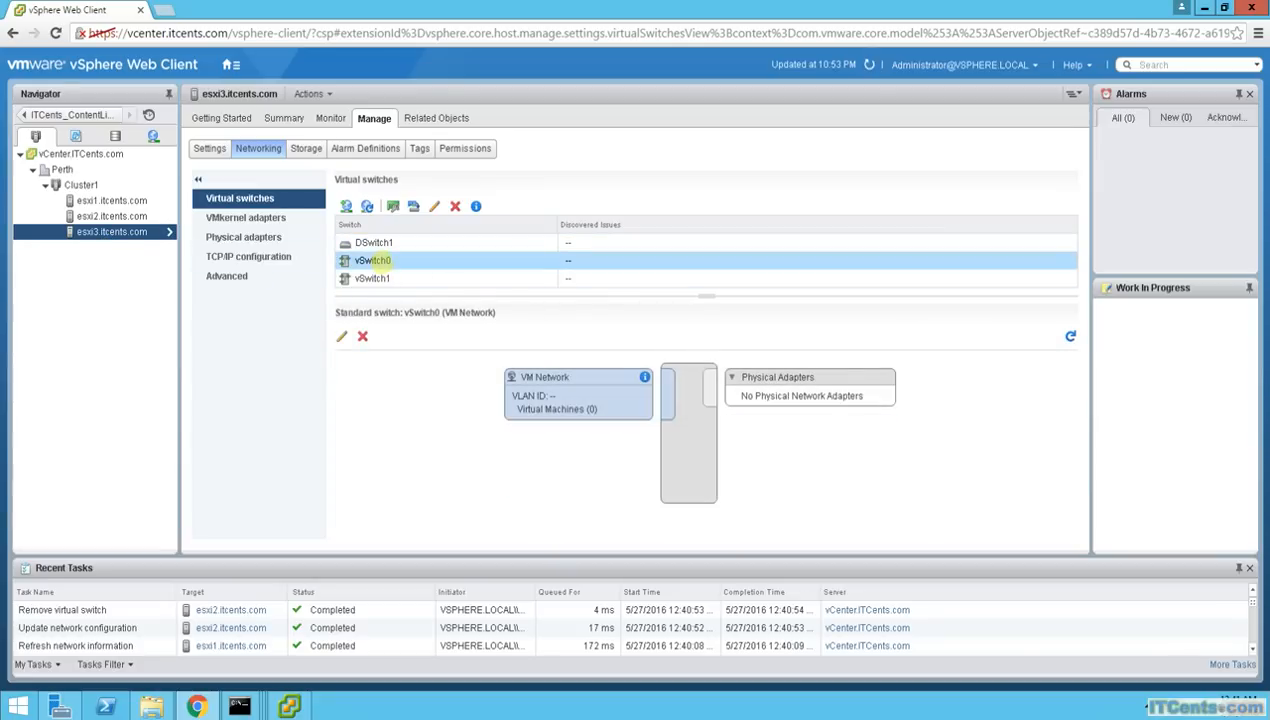
pyautogui.click(455, 206)
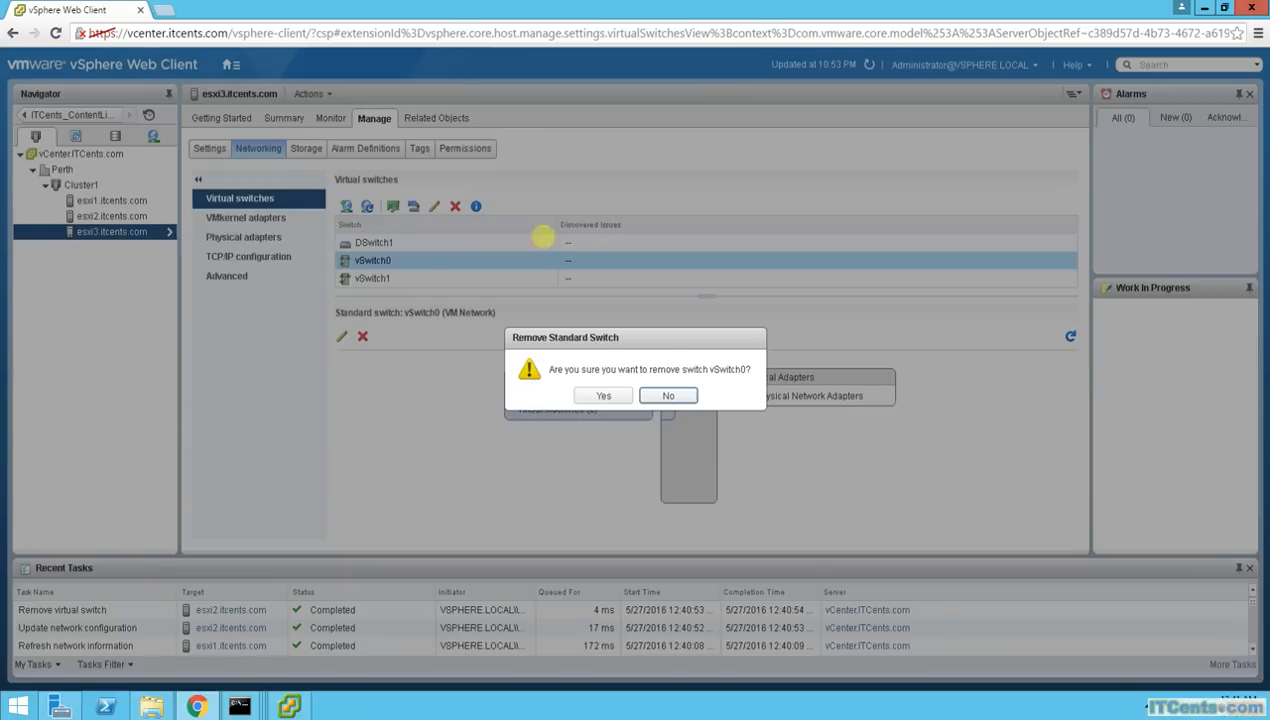
pyautogui.click(601, 392)
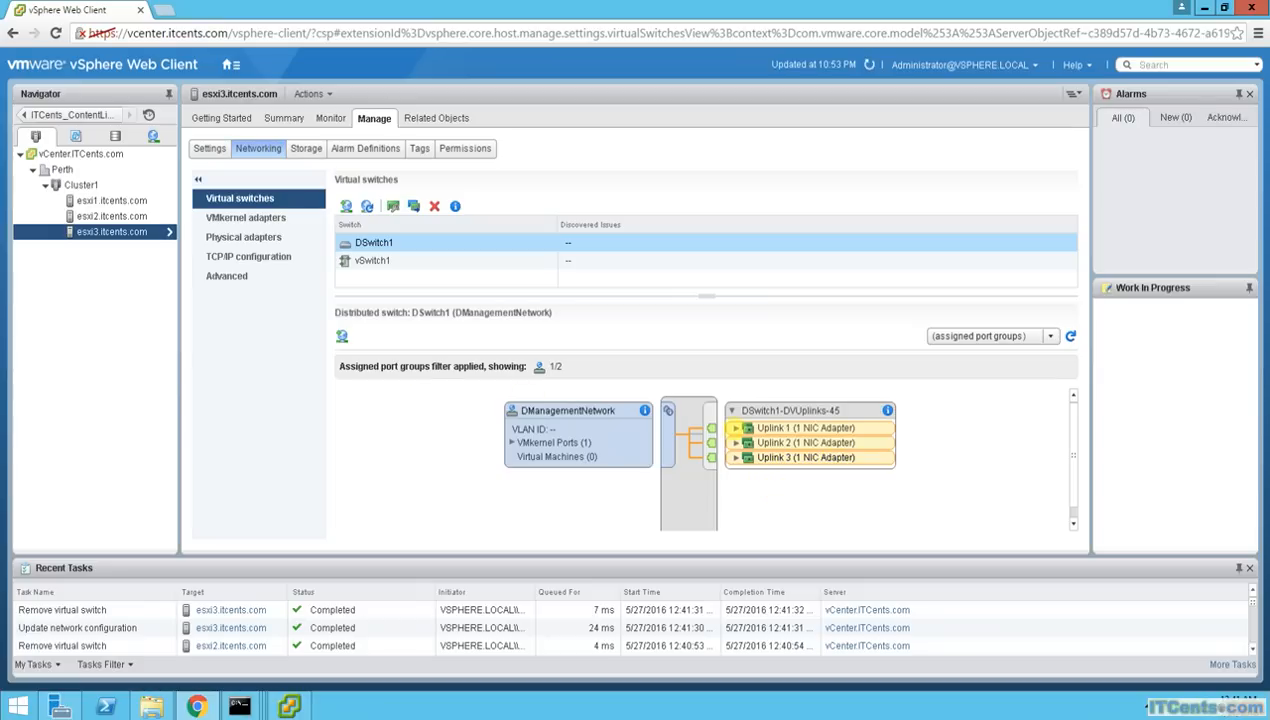
# Examine which physical adapters of esxi3.itcents.com are assigned to Uplink 1, Uplink 2 and Uplink 3 of DSwitch1.
pyautogui.click(736, 428)
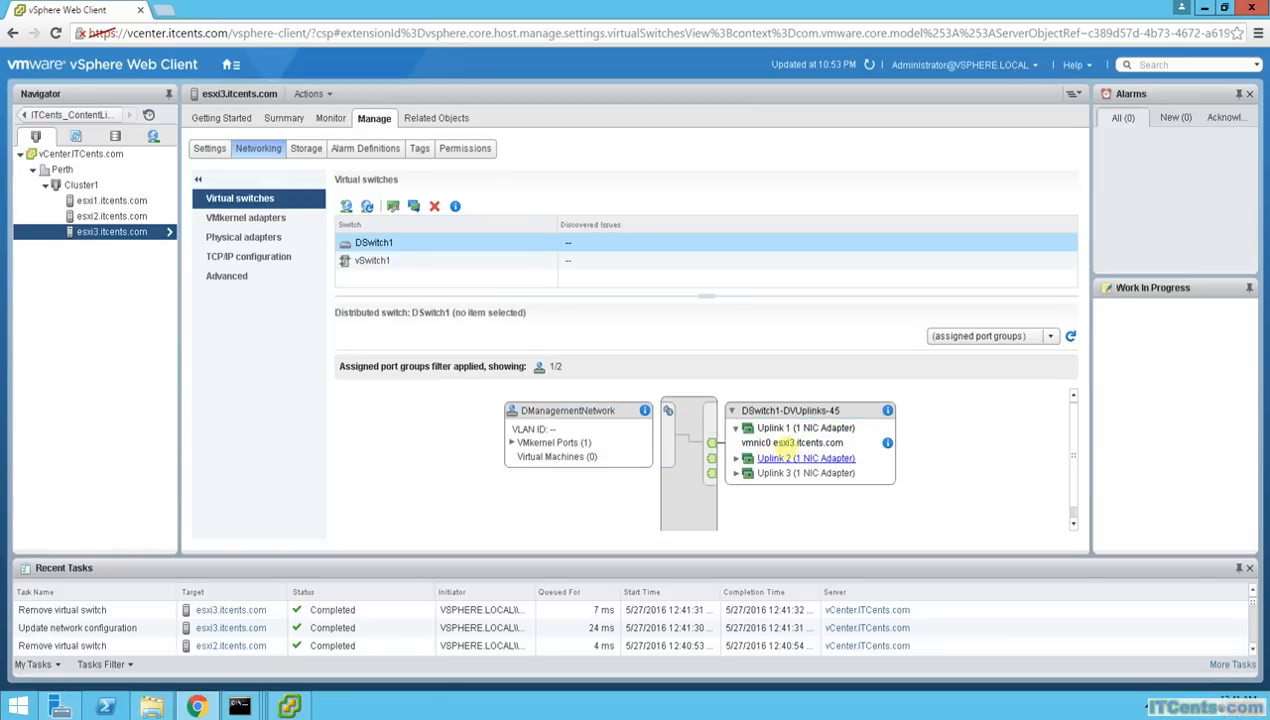
pyautogui.click(736, 458)
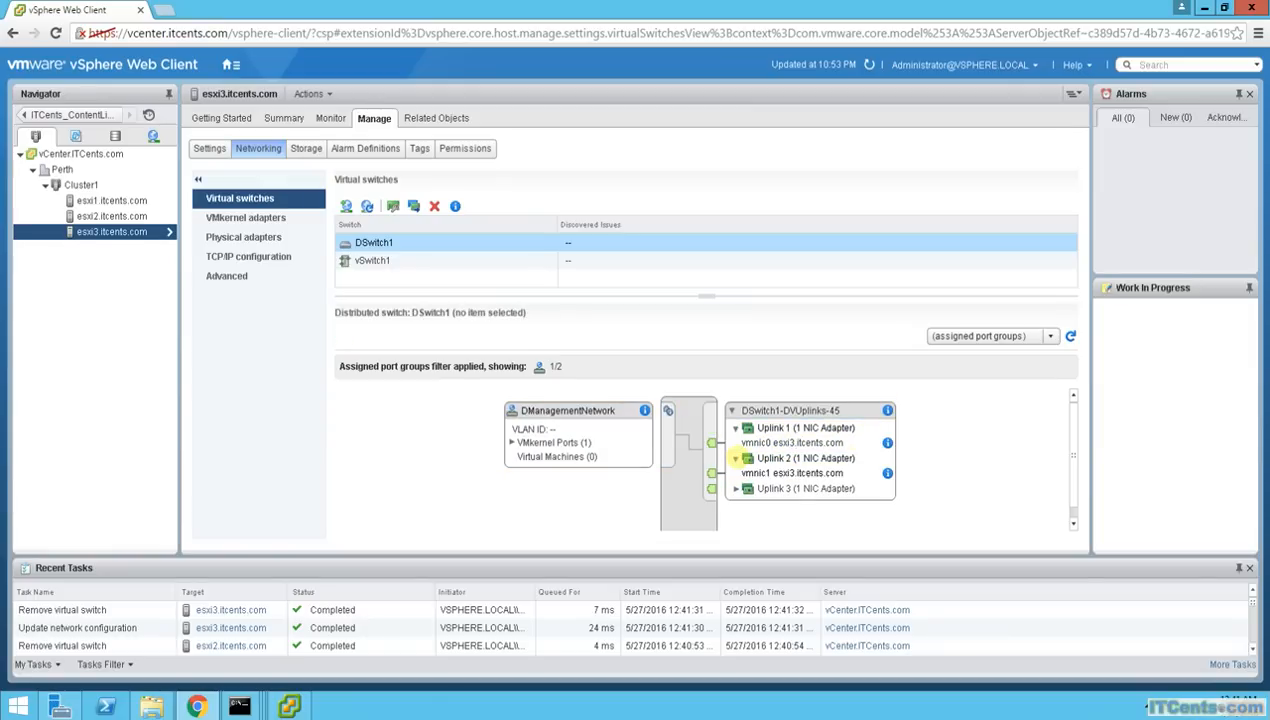
pyautogui.click(736, 488)
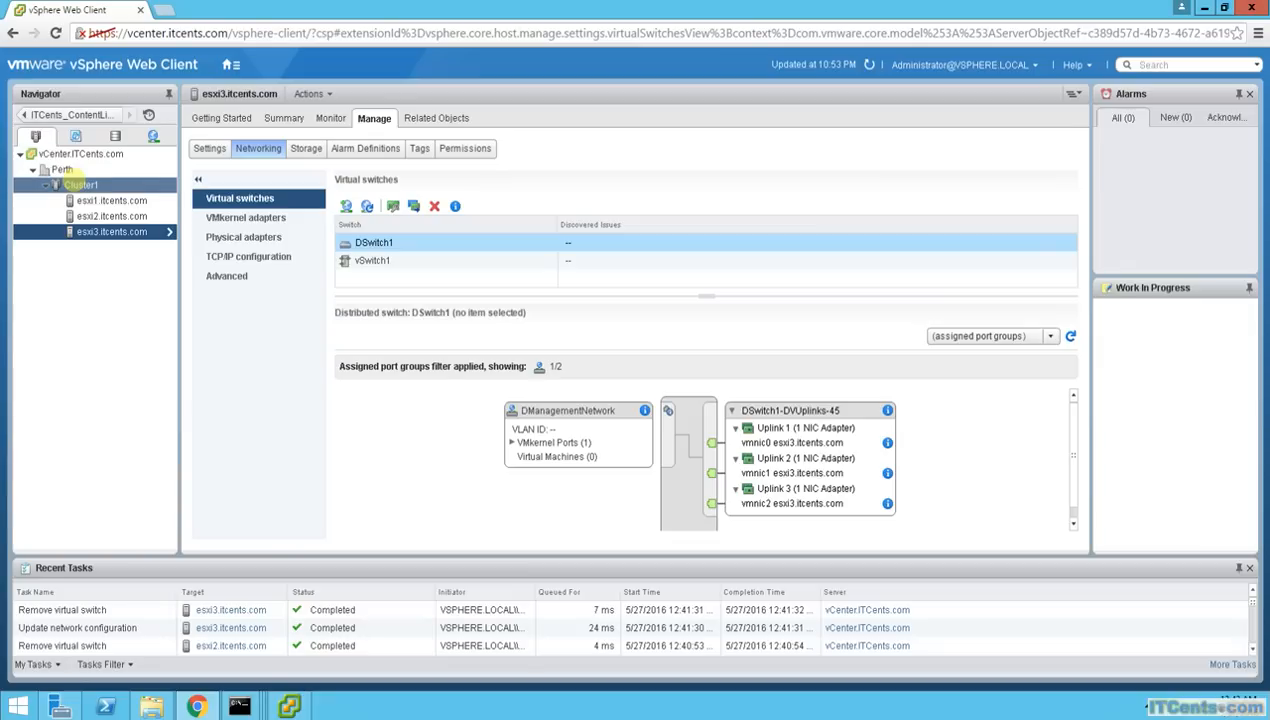
# Start managing the distributed port groups of DSwitch1 in the Perth datacenter, choosing Teaming and failover as the policy to edit.
pyautogui.click(66, 180)
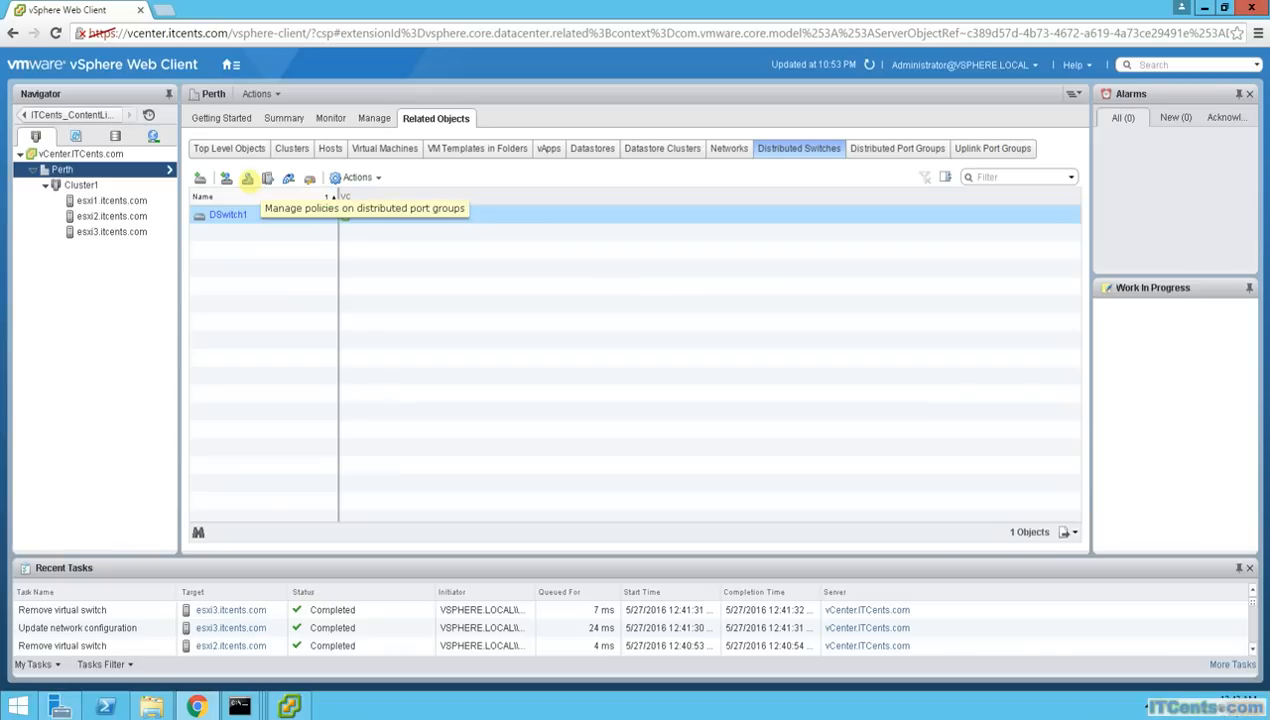
pyautogui.click(249, 180)
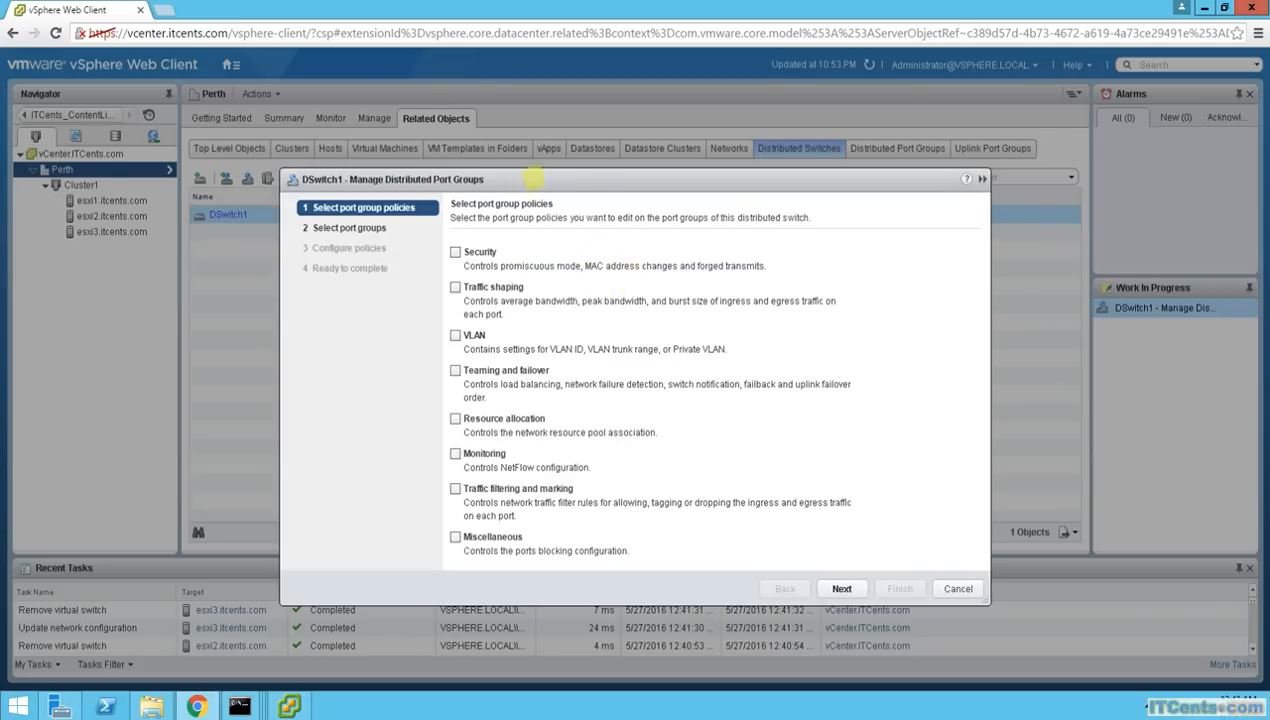
pyautogui.moveTo(590, 182); pyautogui.dragTo(550, 109)
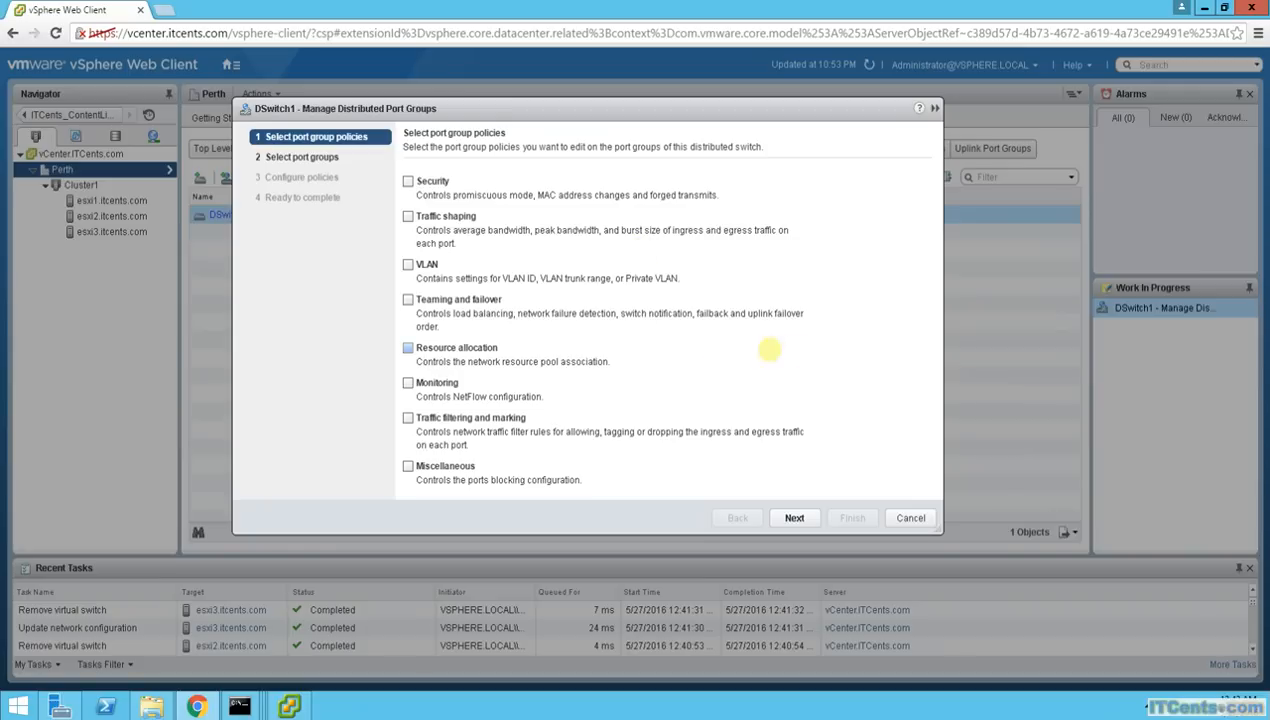
pyautogui.click(407, 299)
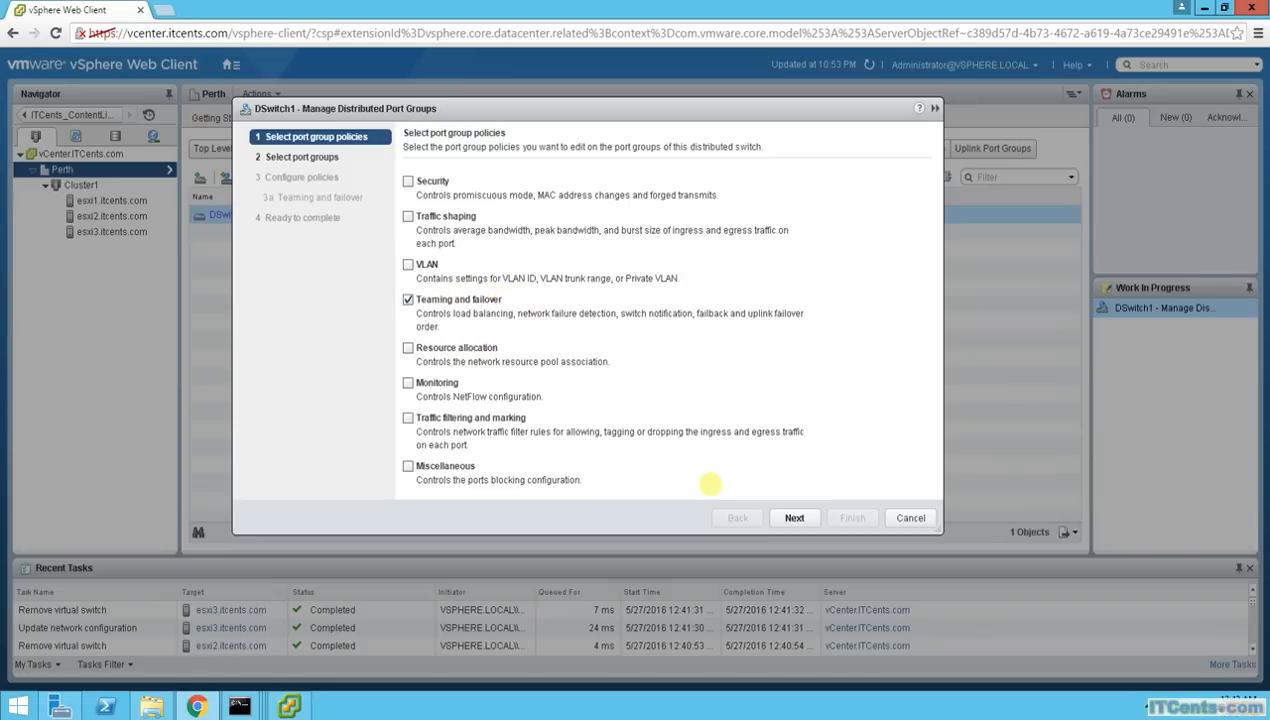
pyautogui.click(794, 518)
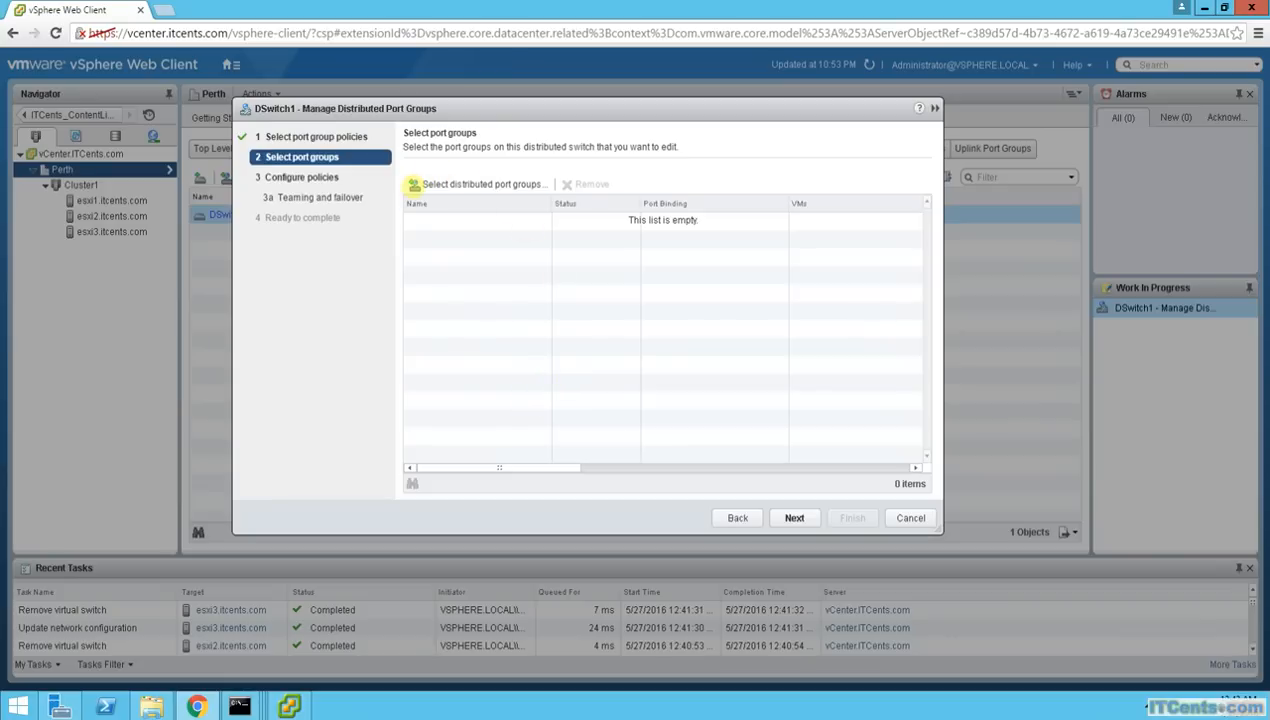
# Select the port groups DManagementNetwork and DVMNetwork for the policy edit and continue to the teaming and failover settings.
pyautogui.click(413, 184)
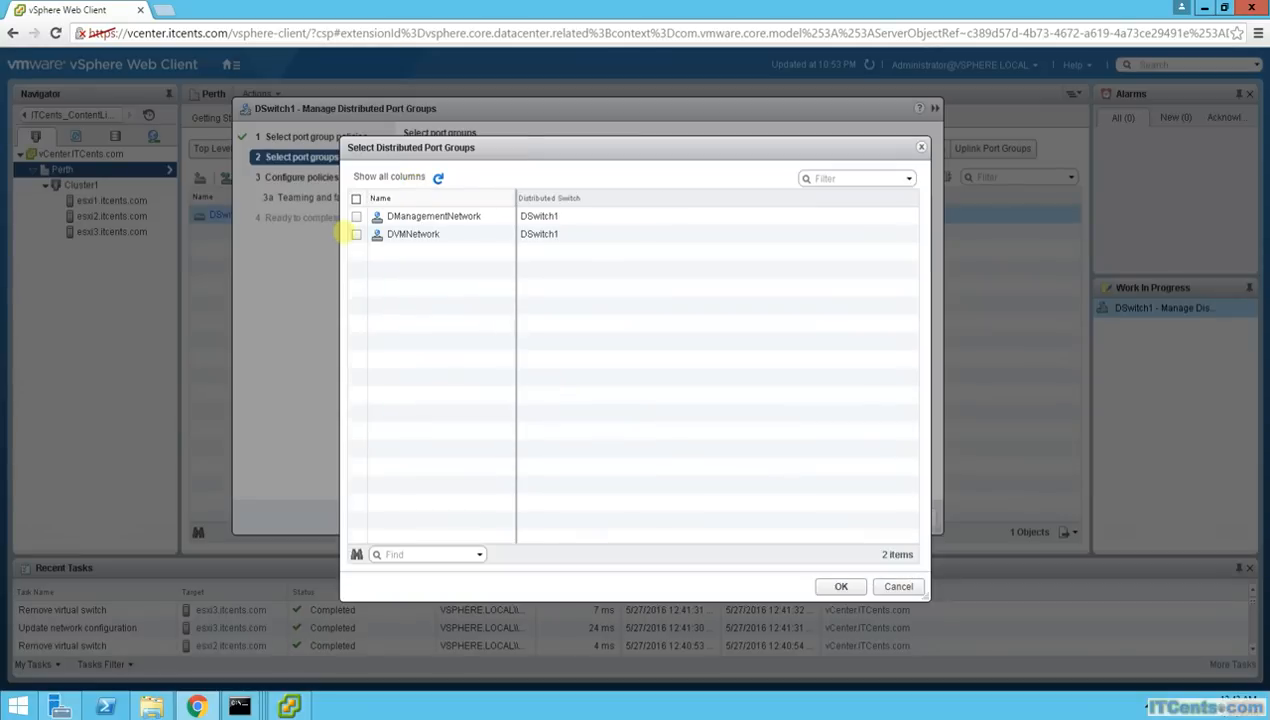
pyautogui.click(356, 216)
pyautogui.click(418, 236)
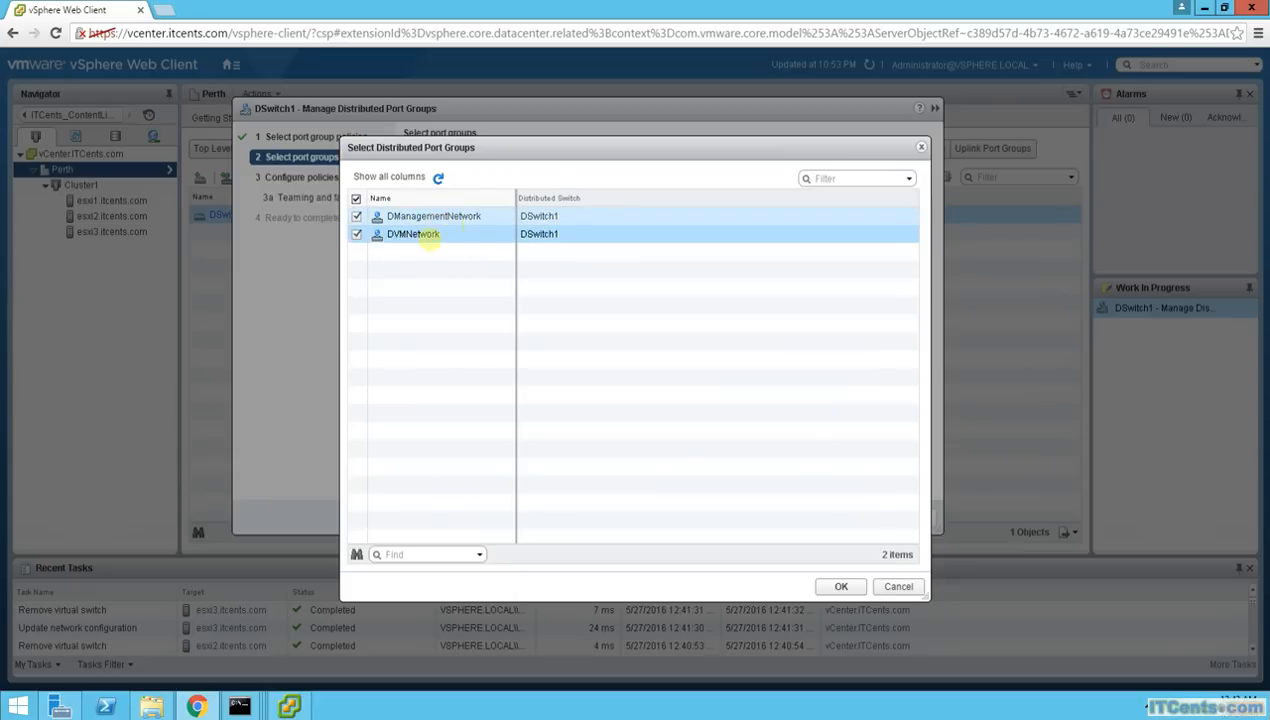
pyautogui.click(843, 586)
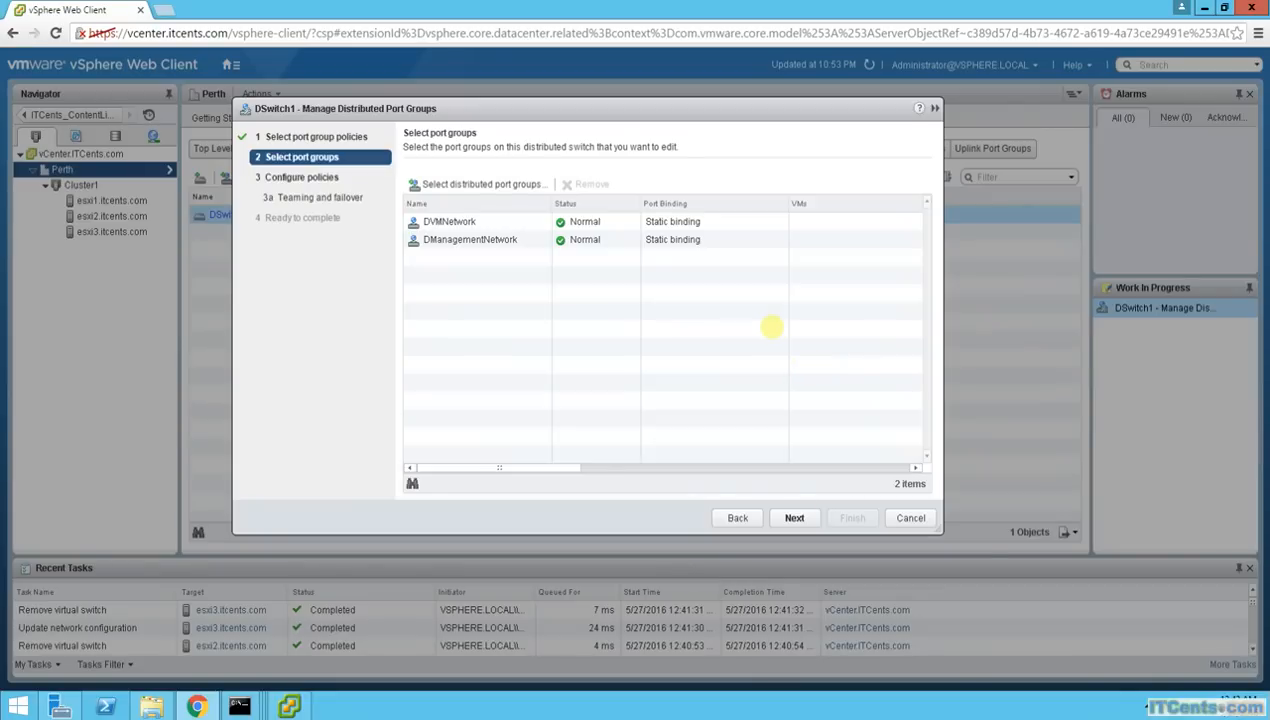
pyautogui.click(793, 518)
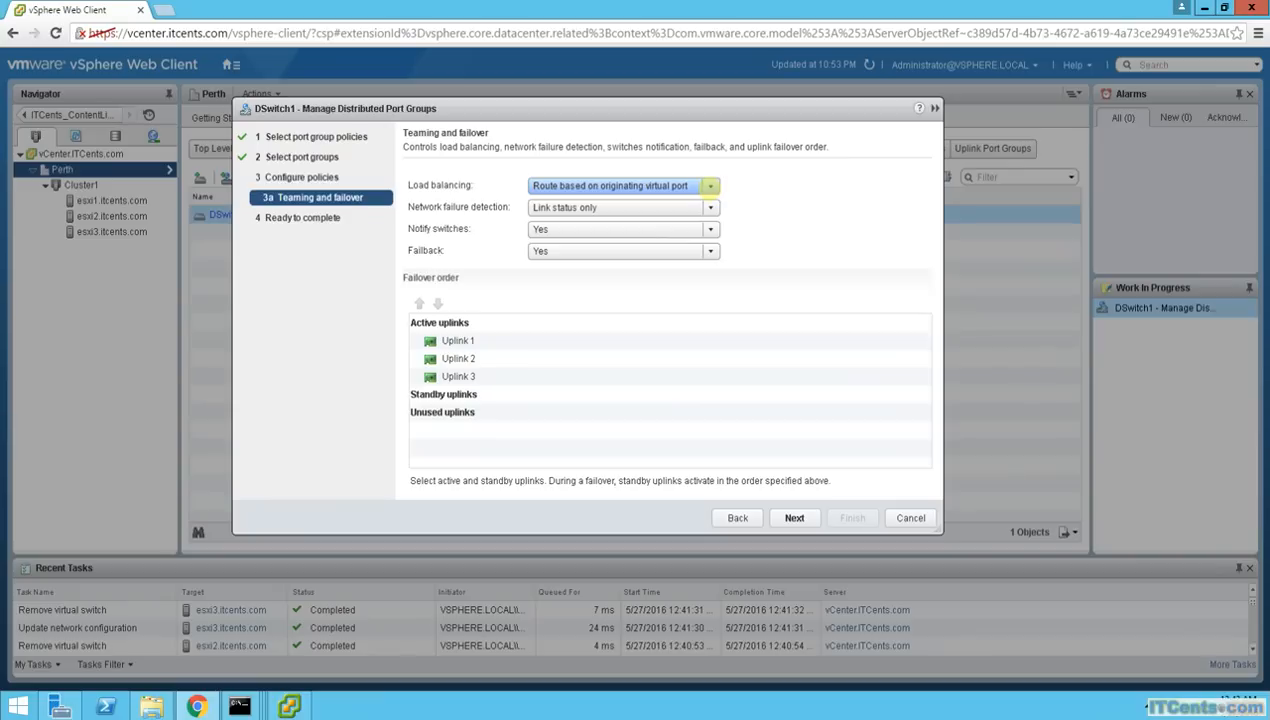
# Set load balancing to Route based on physical NIC load for both port groups and finish the wizard.
pyautogui.click(709, 187)
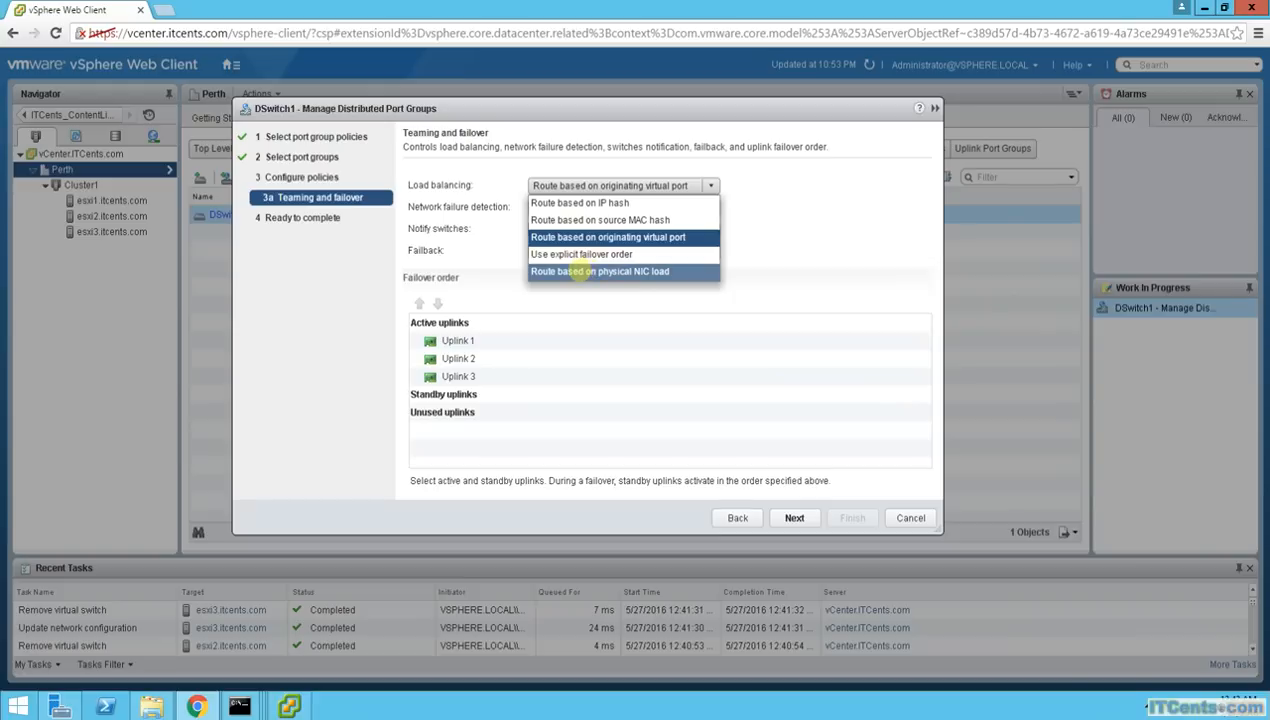
pyautogui.click(585, 271)
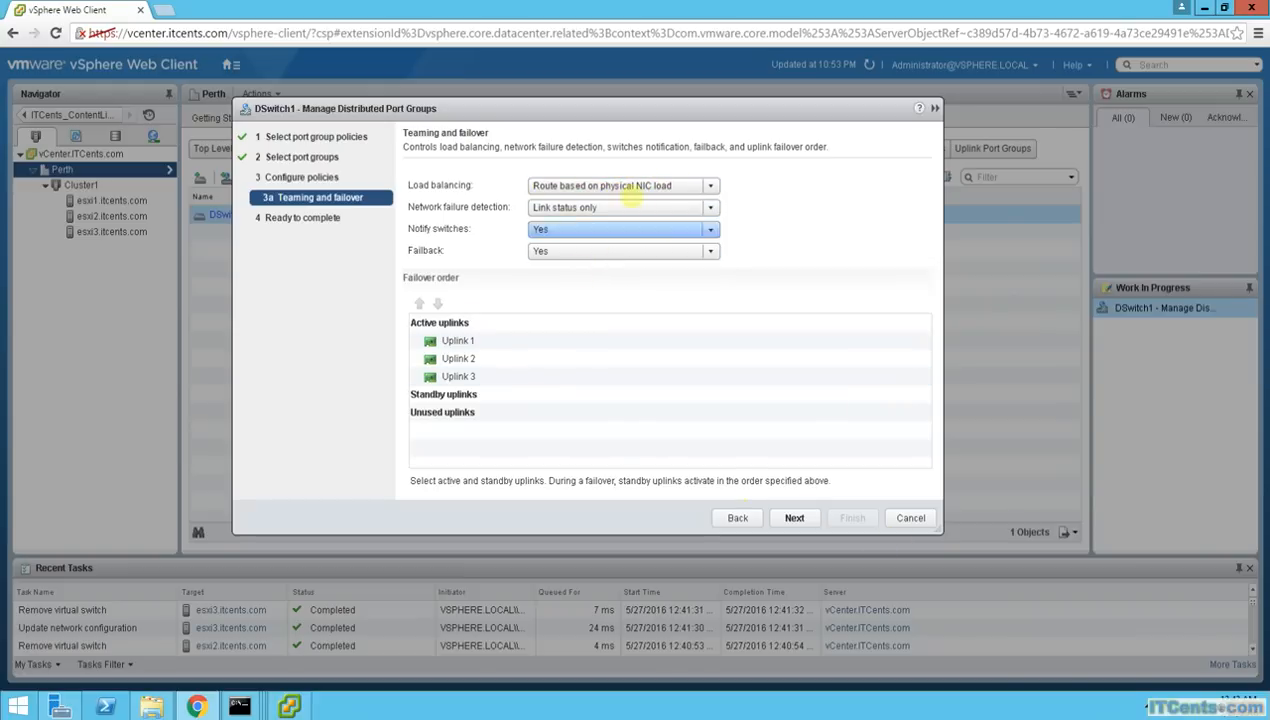
pyautogui.click(710, 185)
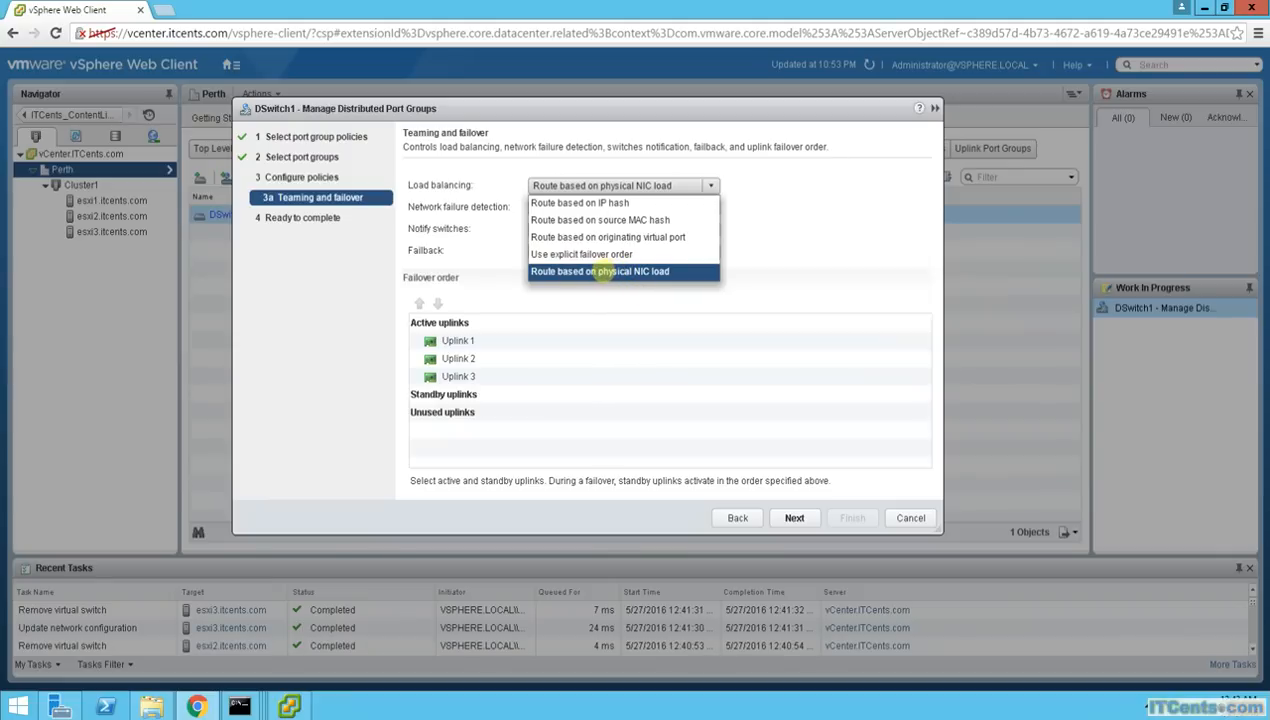
pyautogui.click(603, 271)
pyautogui.click(794, 517)
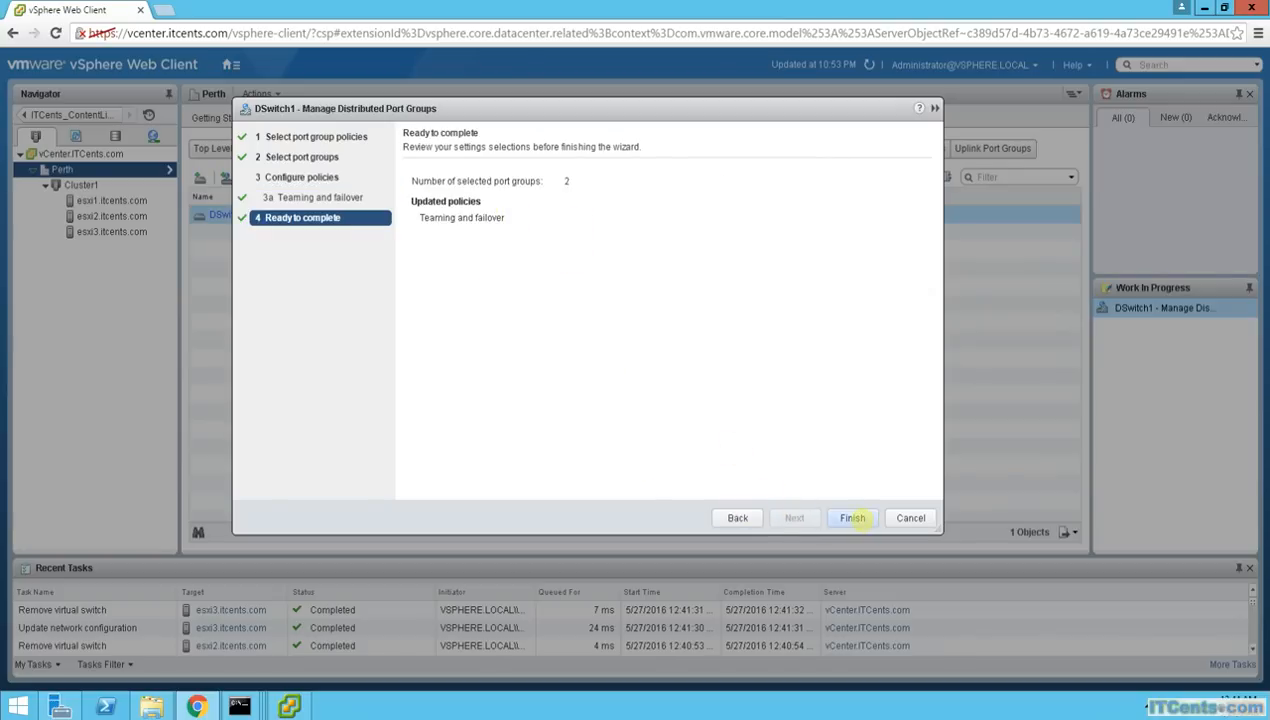
pyautogui.click(852, 517)
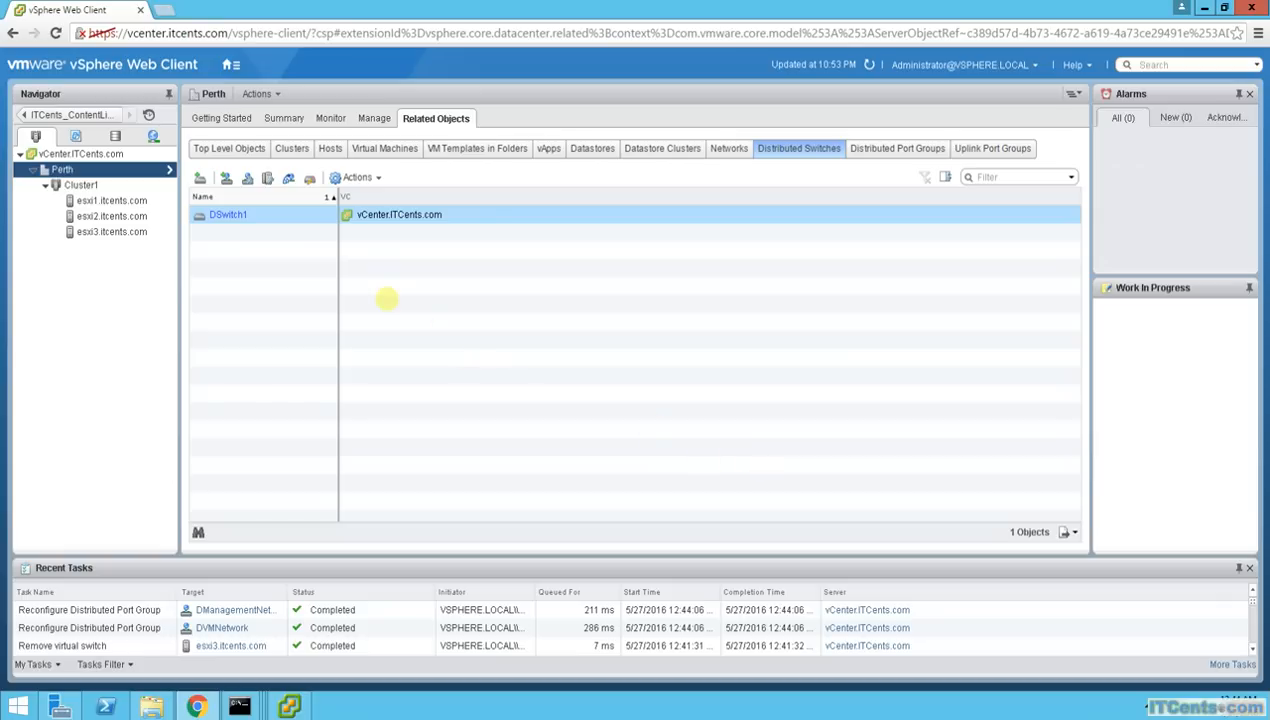
# Examine the load balancing options in the teaming and failover settings of the standard switch vSwitch1 on esxi1.itcents.com.
pyautogui.click(131, 200)
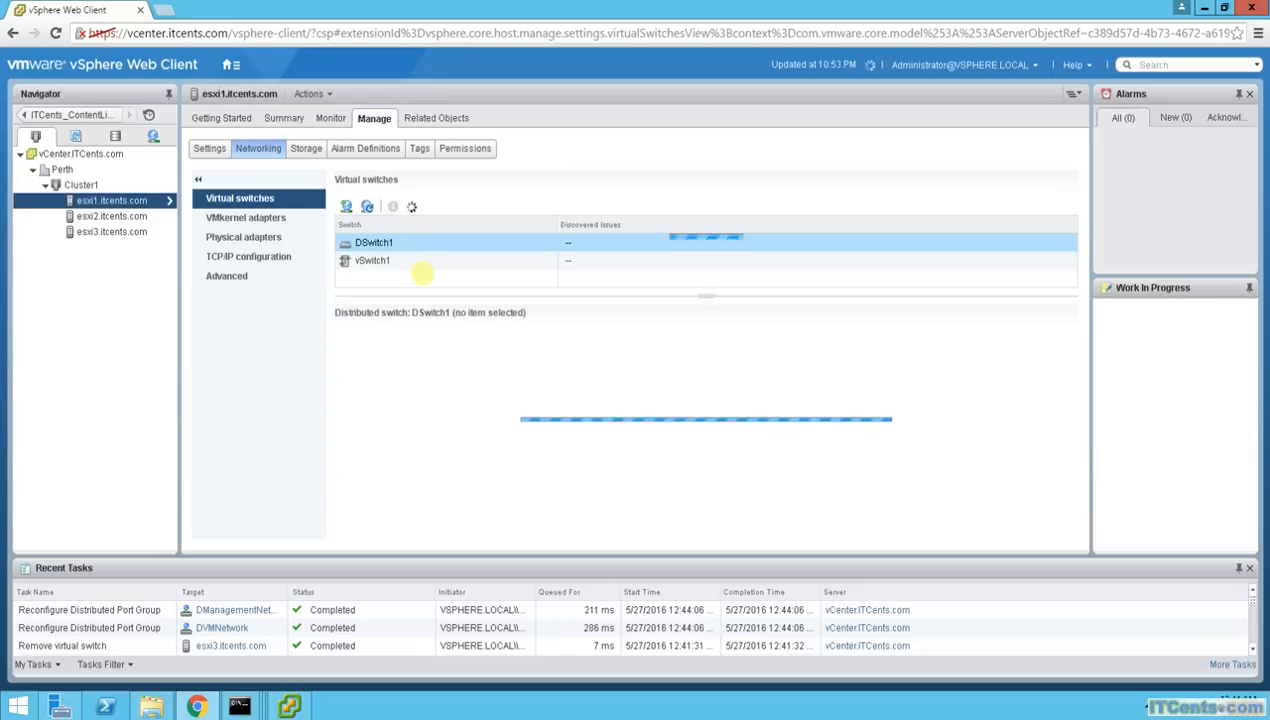
pyautogui.click(370, 262)
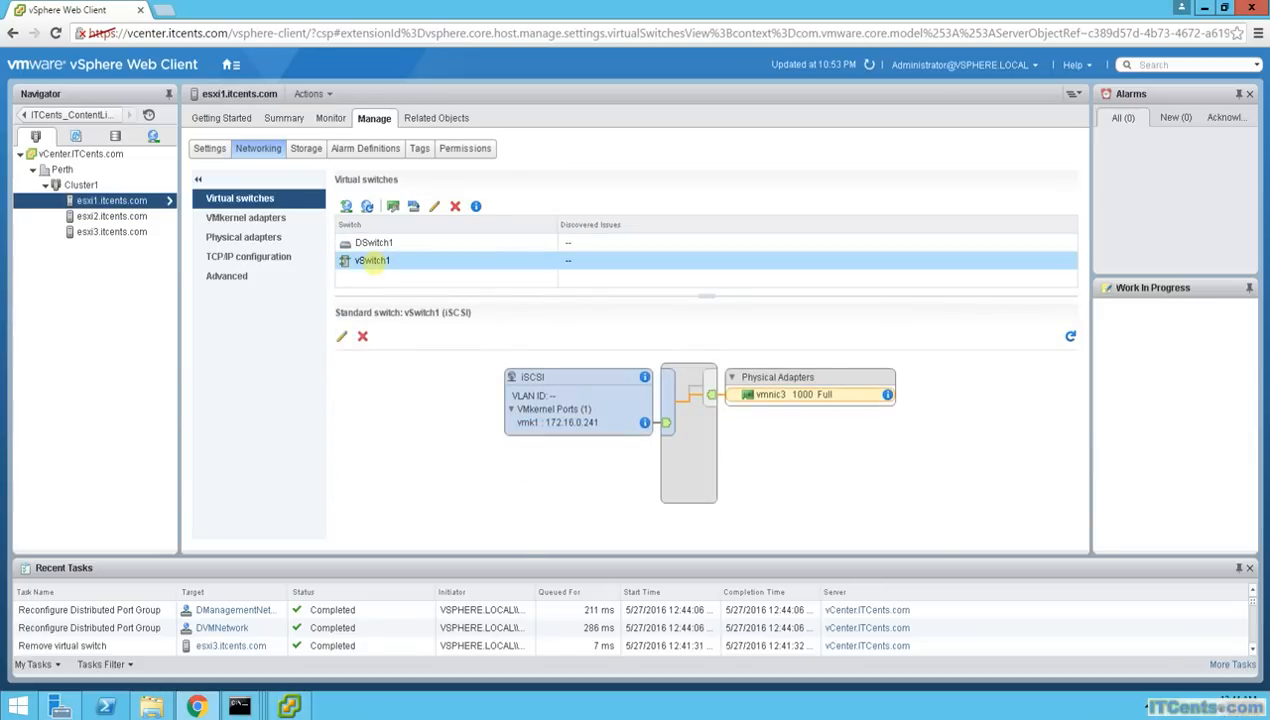
pyautogui.click(434, 206)
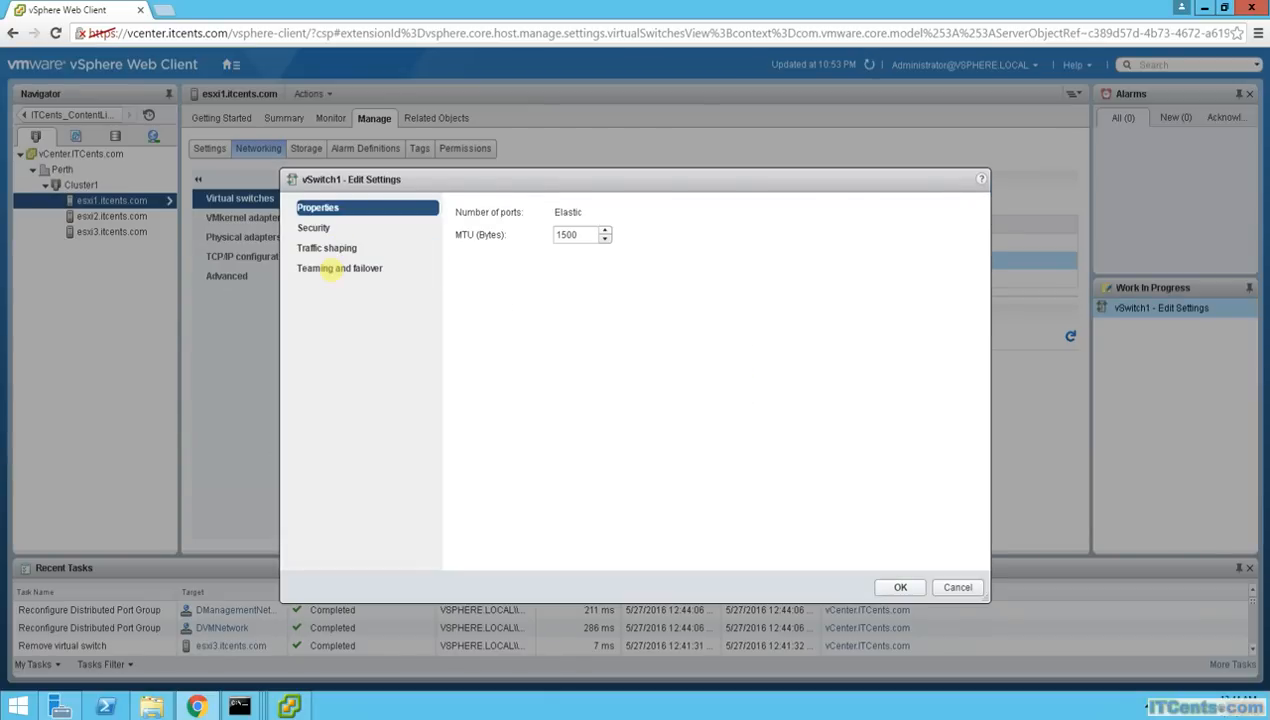
pyautogui.click(336, 266)
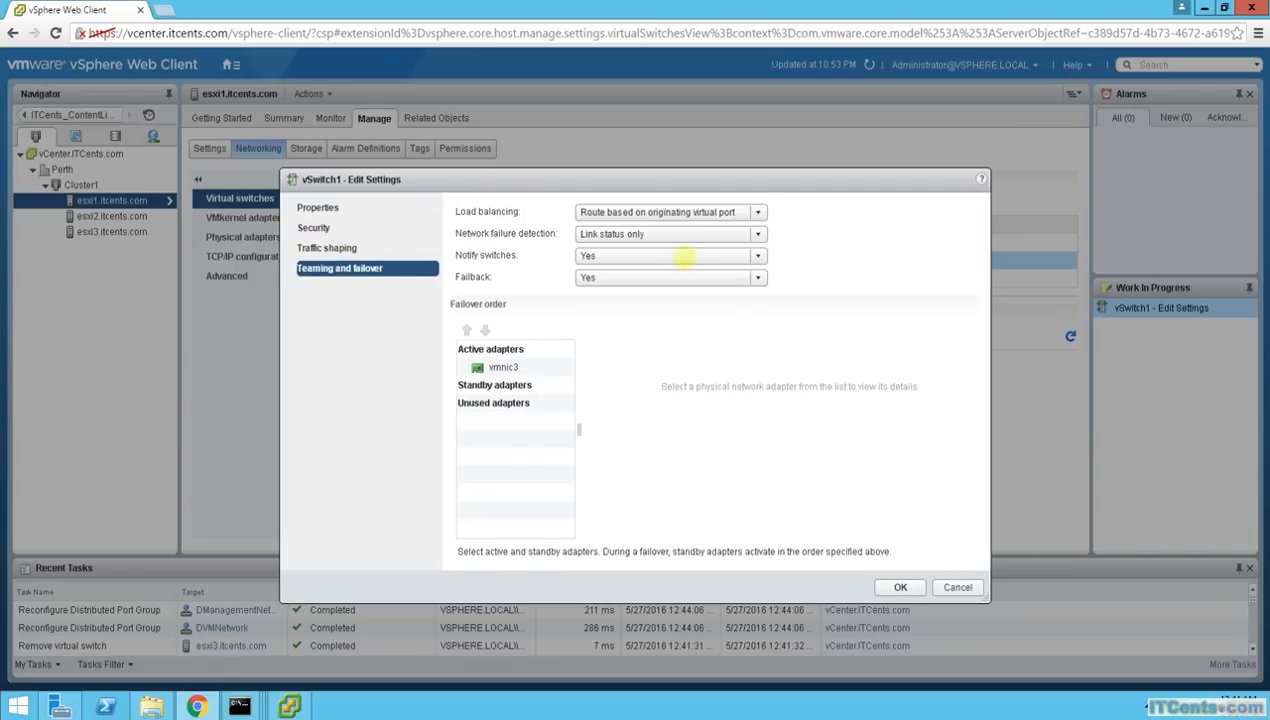
pyautogui.click(758, 212)
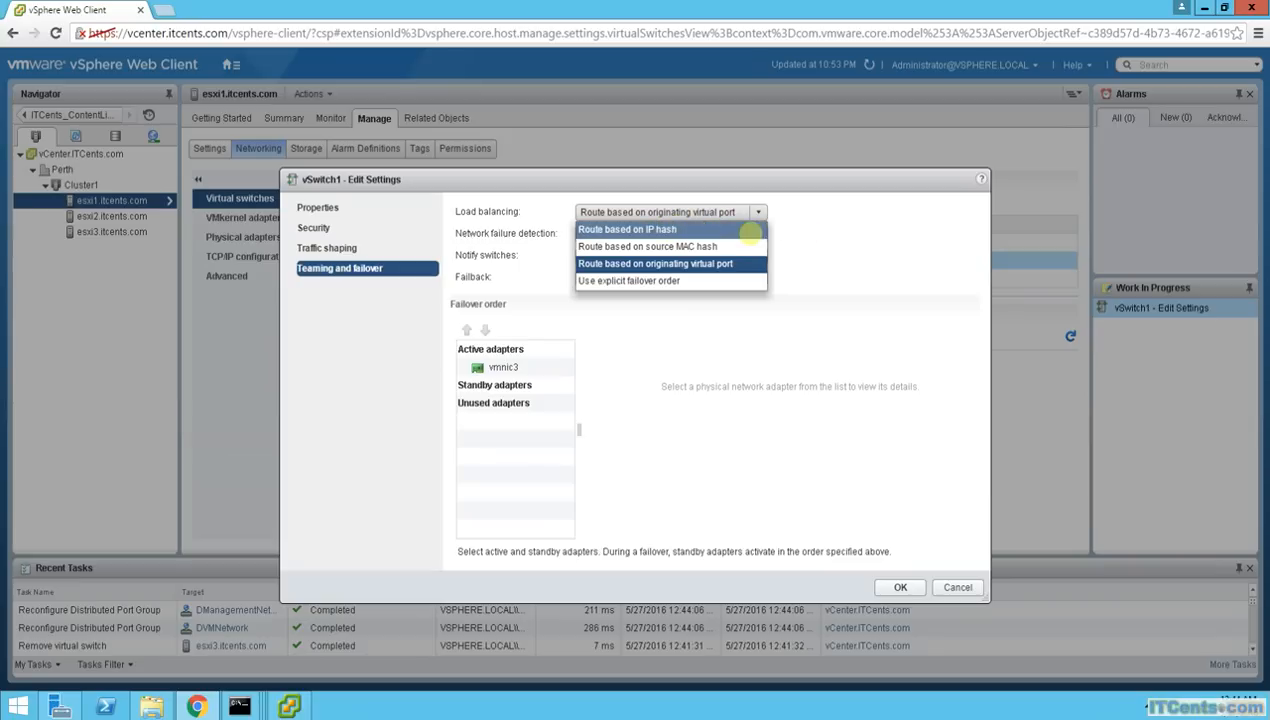
pyautogui.click(855, 222)
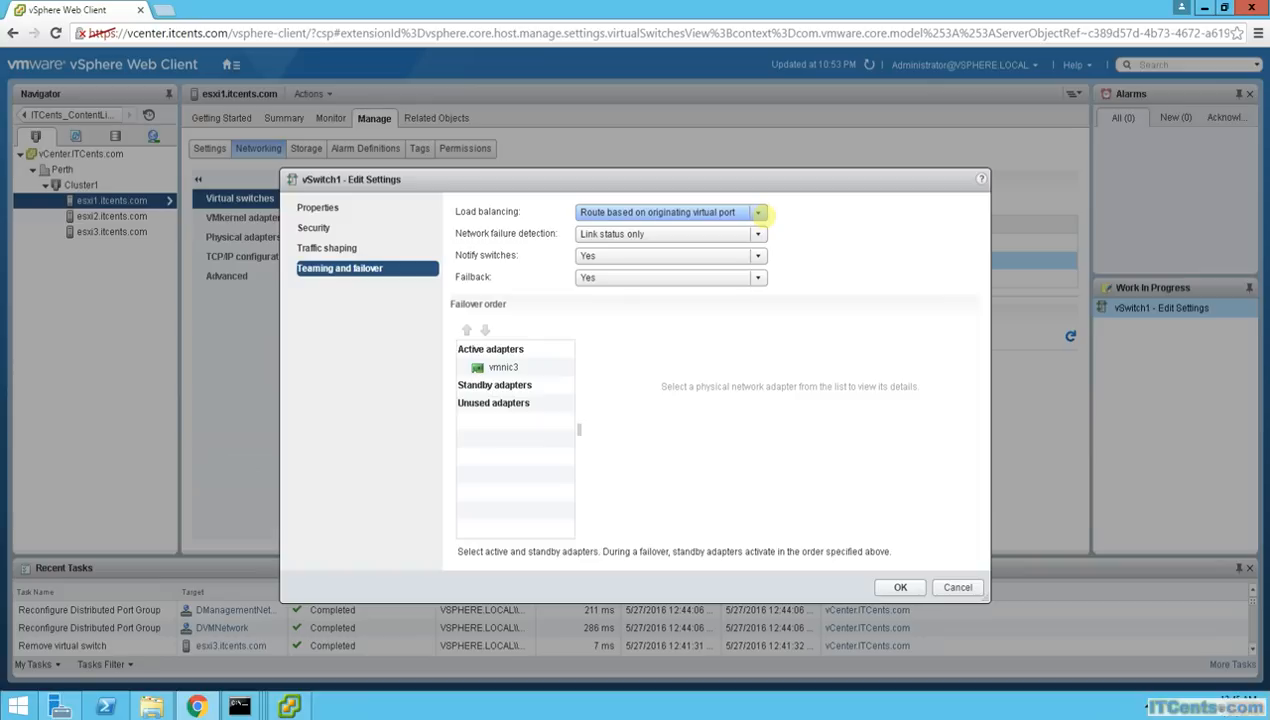
pyautogui.click(759, 213)
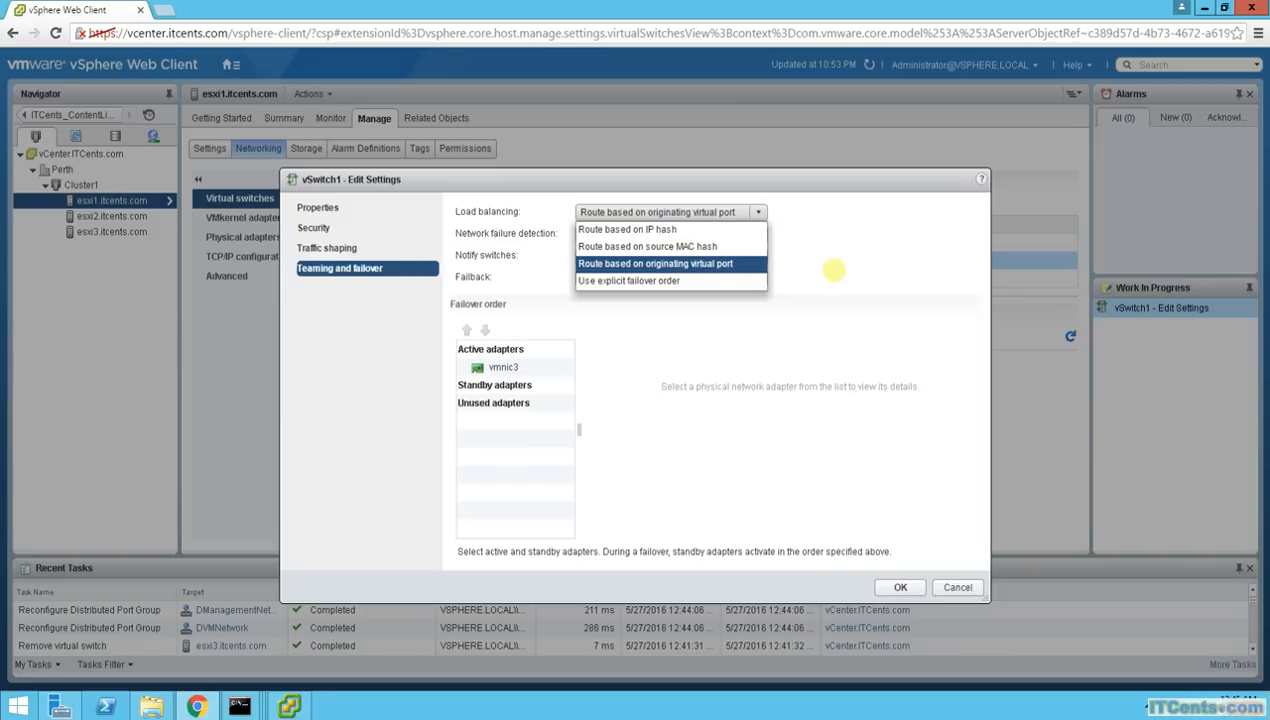
pyautogui.click(834, 270)
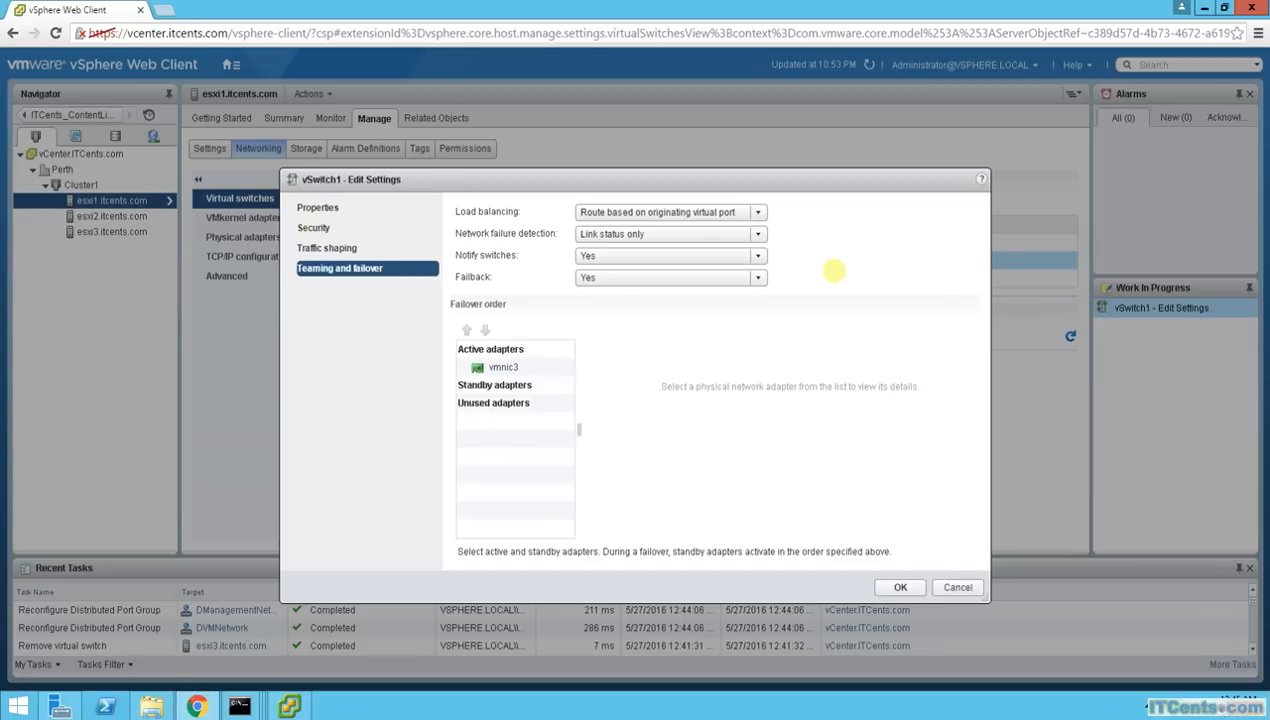
# Close the vSwitch1 settings without saving and start creating a new distributed port group in the Perth datacenter.
pyautogui.click(957, 587)
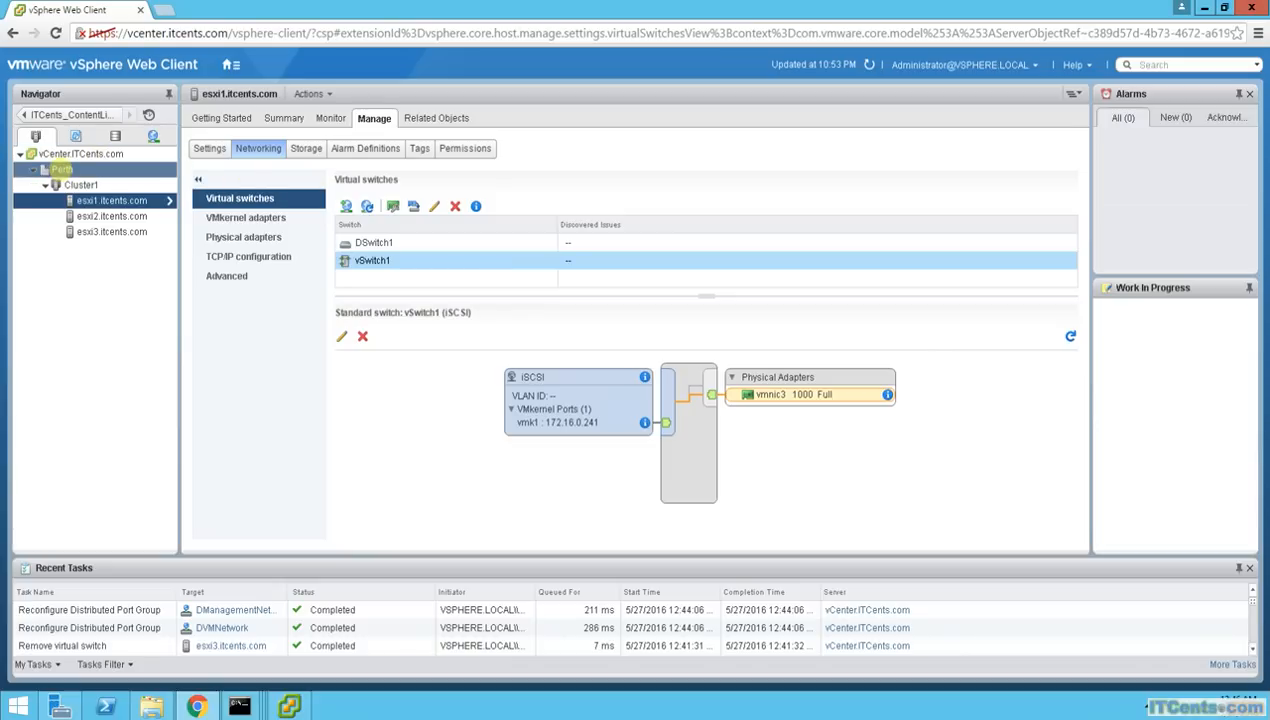
pyautogui.click(60, 170)
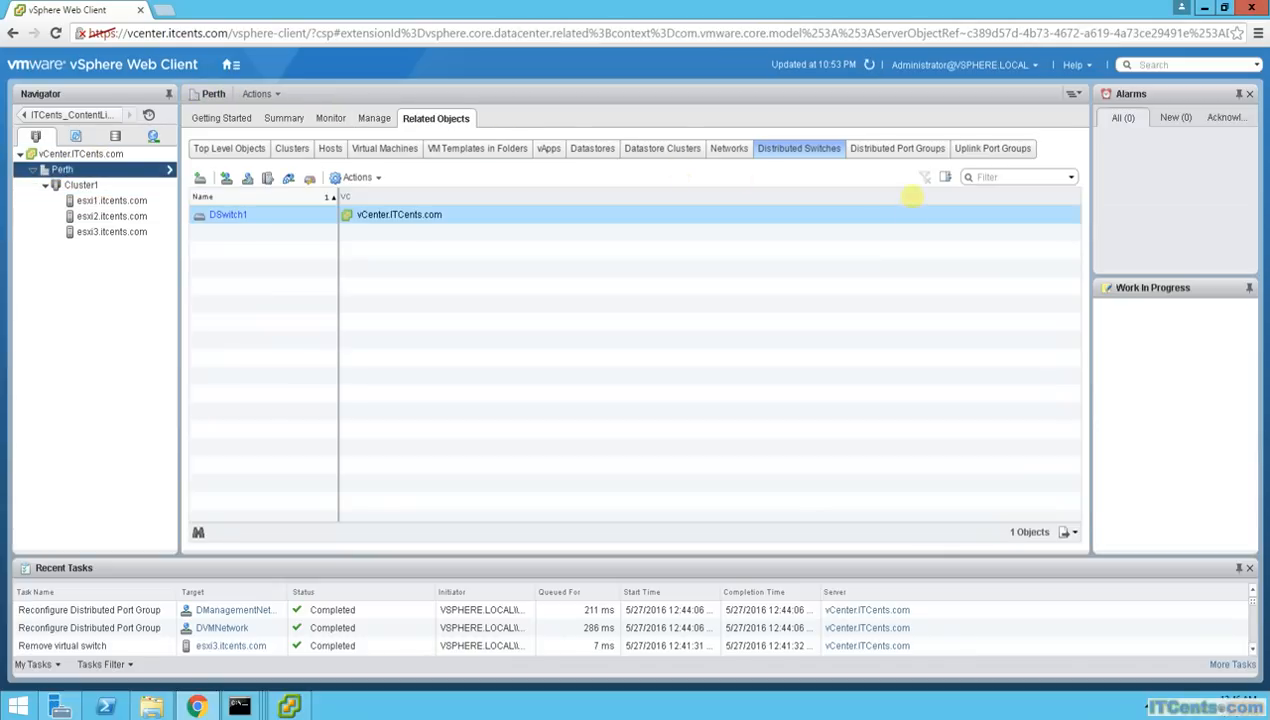
pyautogui.click(888, 148)
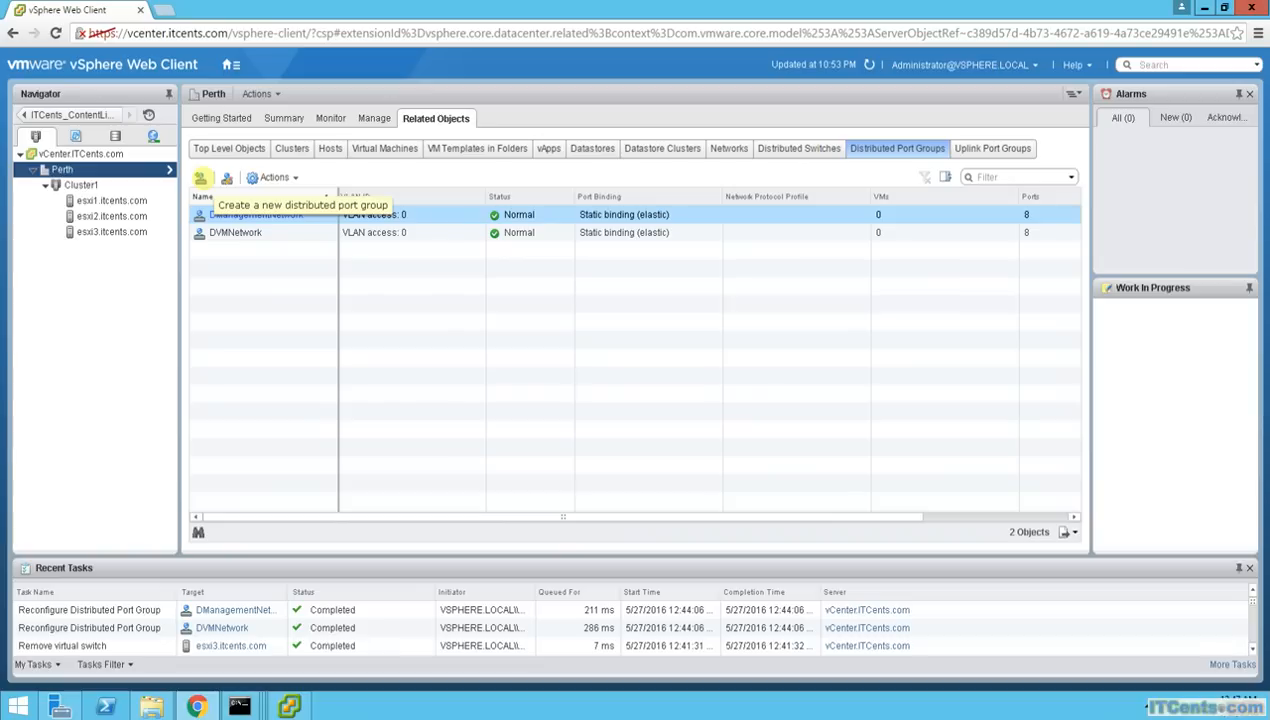
pyautogui.click(200, 177)
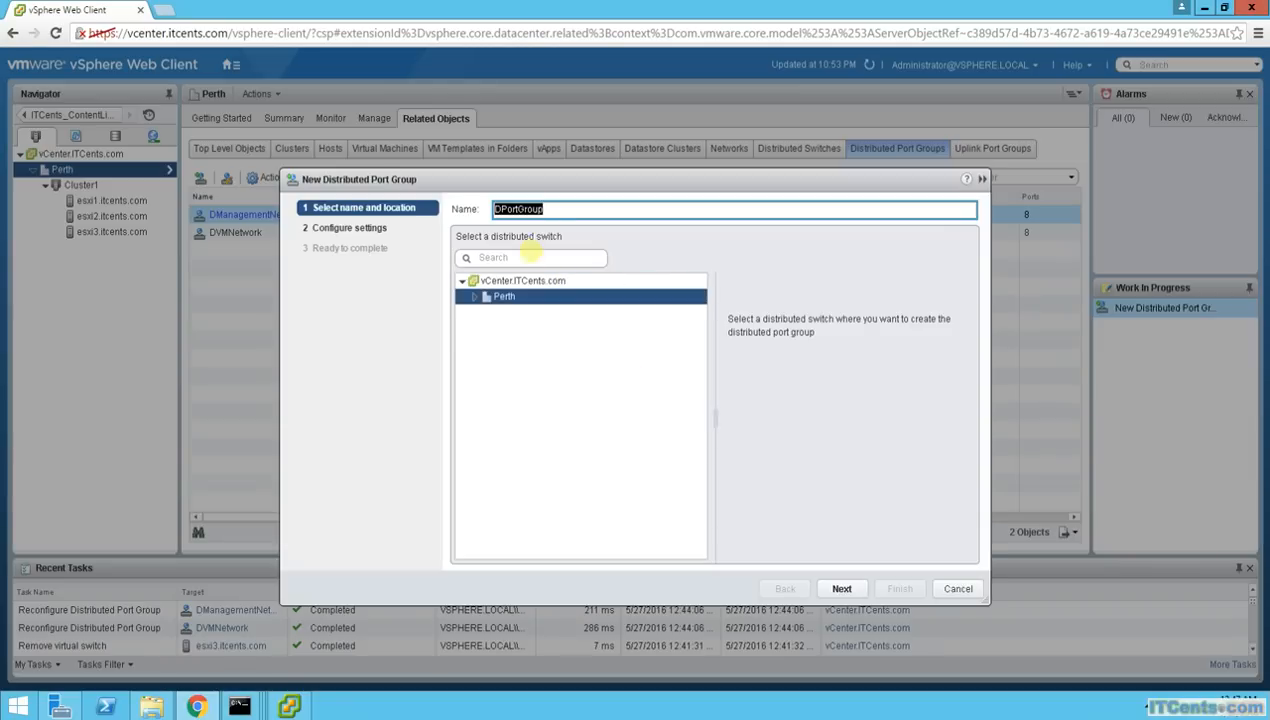
# Name the new distributed port group DvMotion.
pyautogui.click(555, 208)
pyautogui.press('BackSpace')
pyautogui.press('BackSpace')
pyautogui.press('BackSpace')
pyautogui.press('BackSpace')
pyautogui.press('BackSpace')
pyautogui.press('BackSpace')
pyautogui.press('BackSpace')
pyautogui.press('BackSpace')
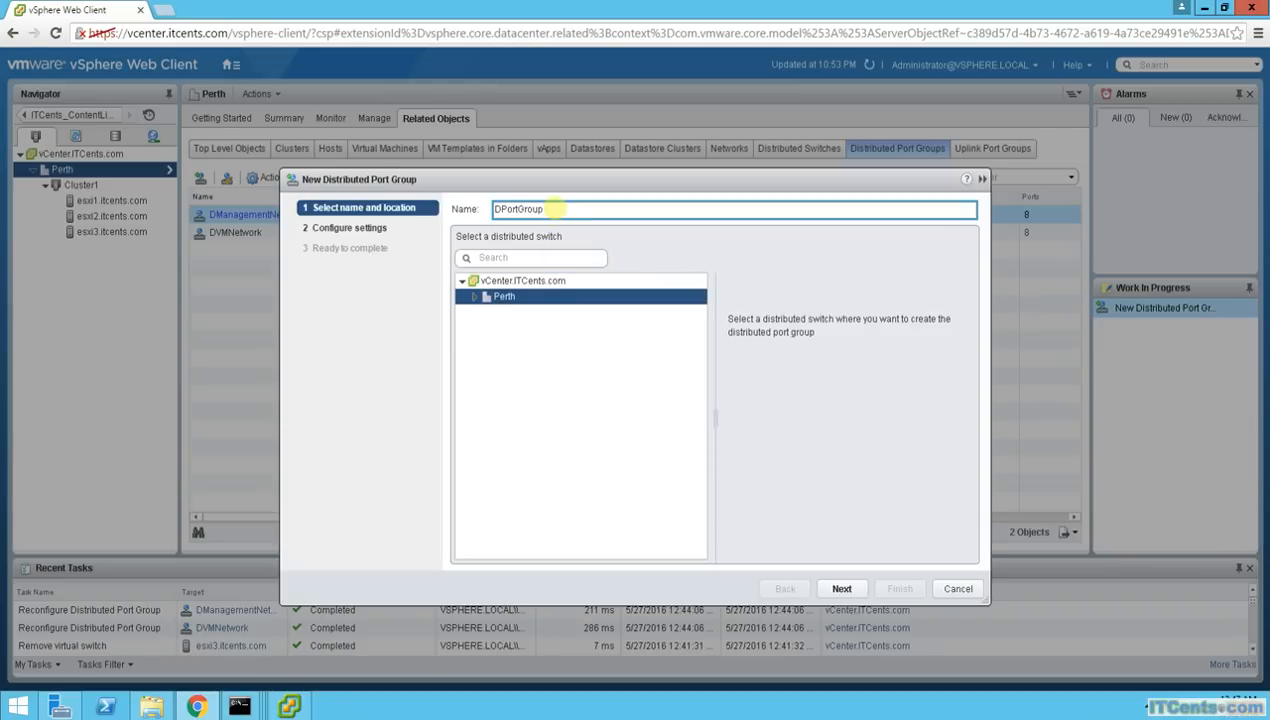
pyautogui.press('BackSpace')
pyautogui.press('BackSpace')
pyautogui.write('DvMotion')
# Choose DSwitch1 under Perth as the port group's distributed switch and continue with the default settings to the summary.
pyautogui.click(484, 298)
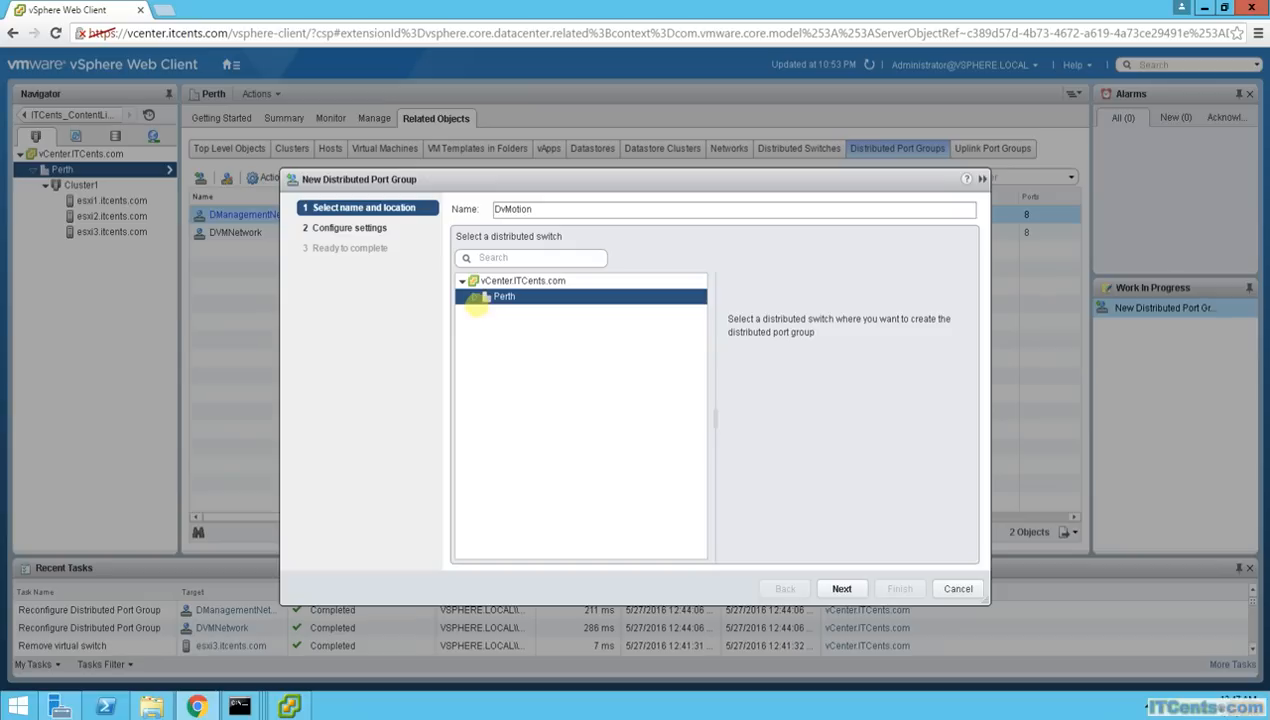
pyautogui.click(474, 298)
pyautogui.click(510, 314)
pyautogui.click(841, 588)
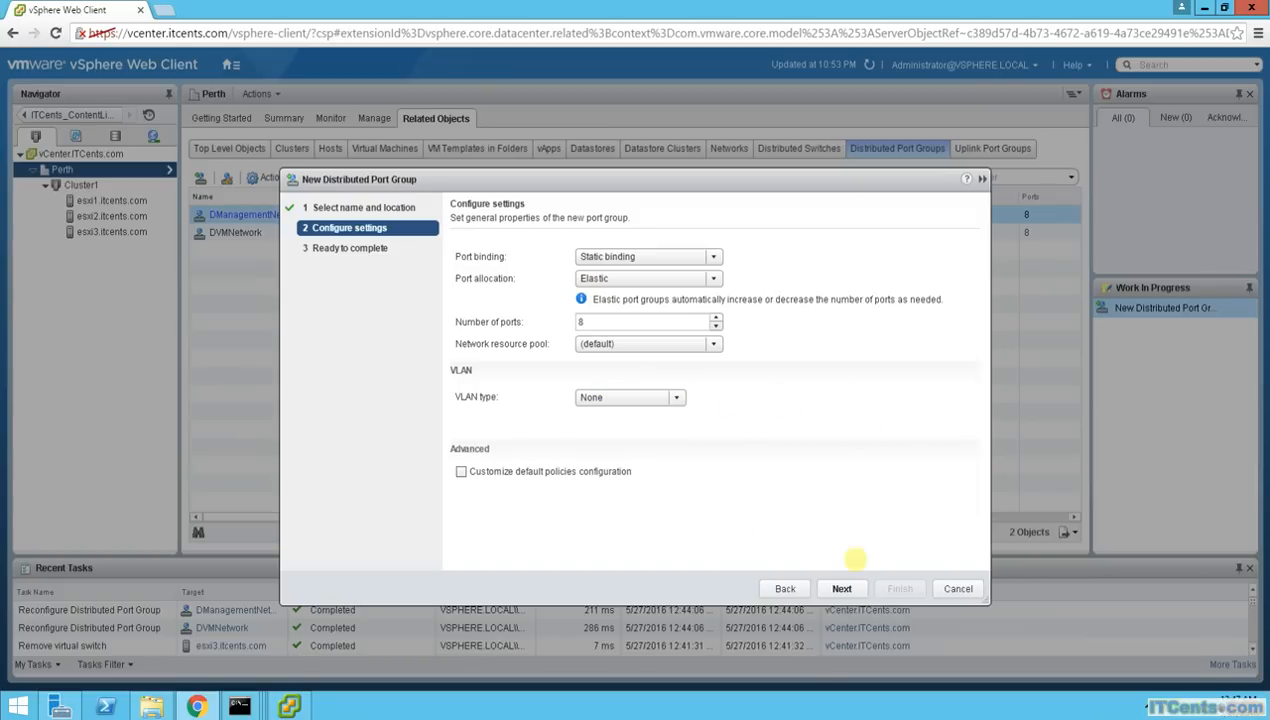
pyautogui.click(841, 588)
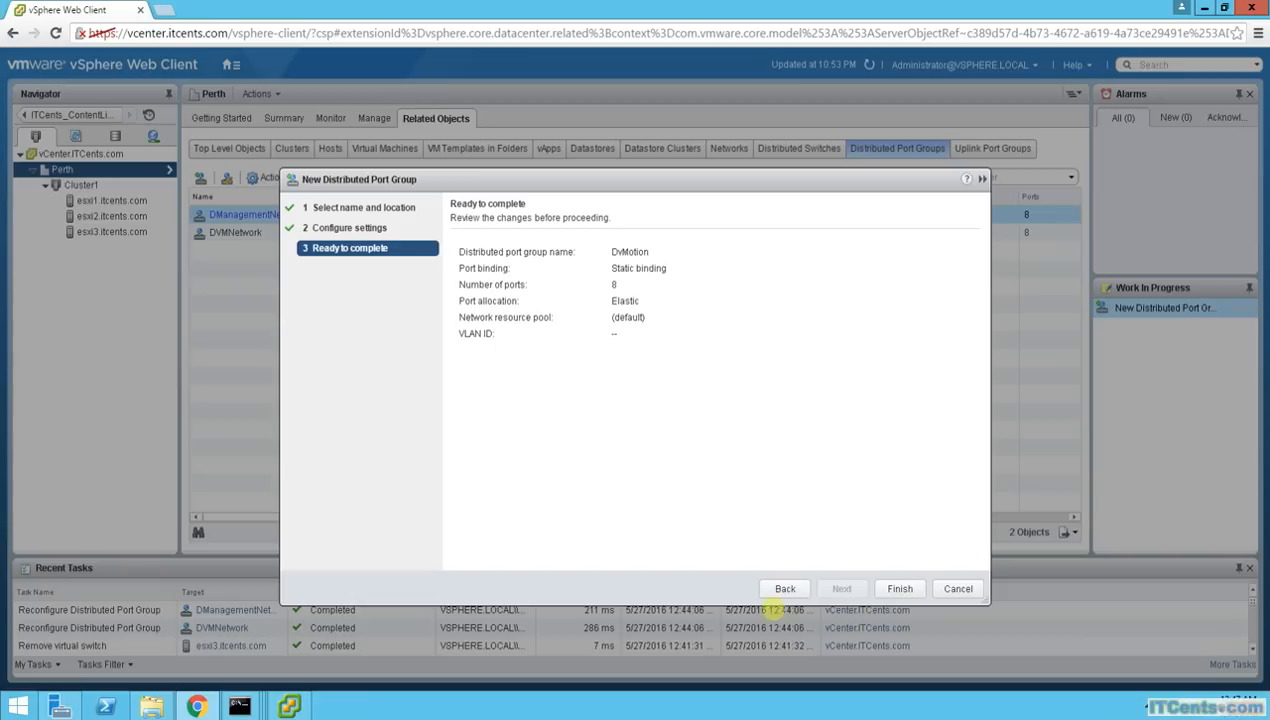
# Return to the name and location settings and rename the new port group to DVMNetwork2.
pyautogui.click(785, 588)
pyautogui.click(785, 588)
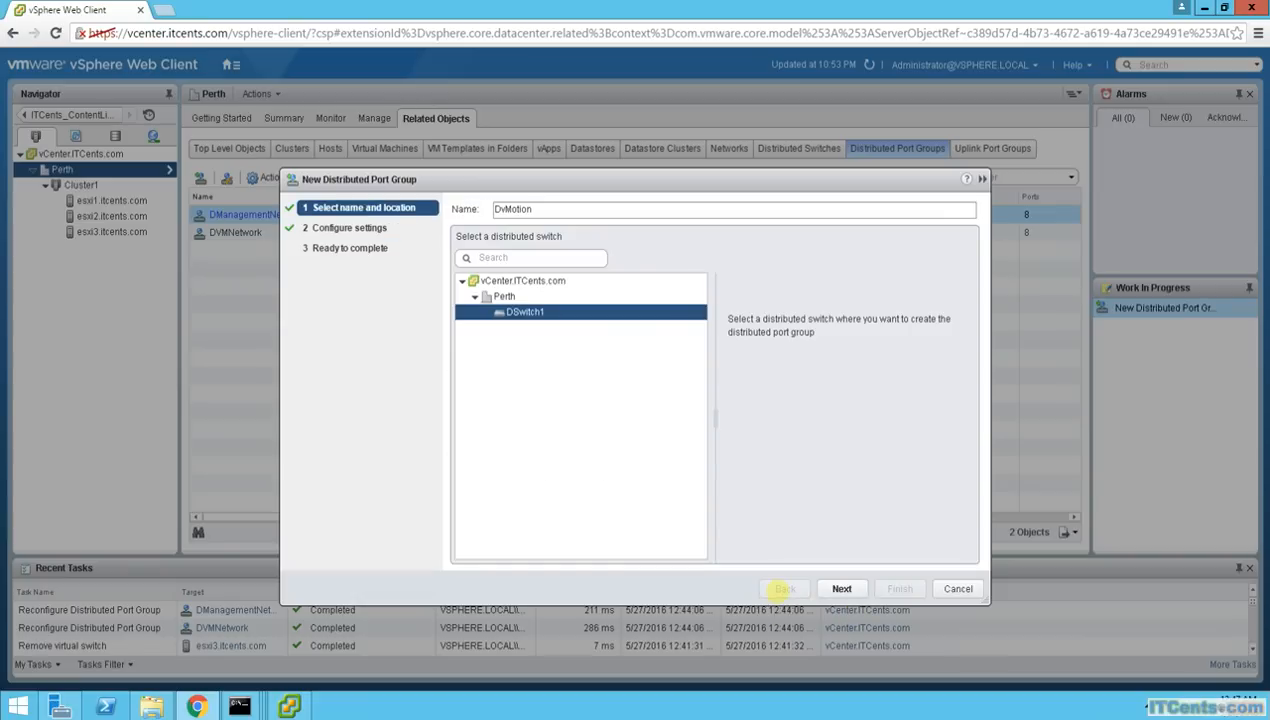
pyautogui.click(540, 208)
pyautogui.press('BackSpace')
pyautogui.press('BackSpace')
pyautogui.press('BackSpace')
pyautogui.press('BackSpace')
pyautogui.press('BackSpace')
pyautogui.press('BackSpace')
pyautogui.press('BackSpace')
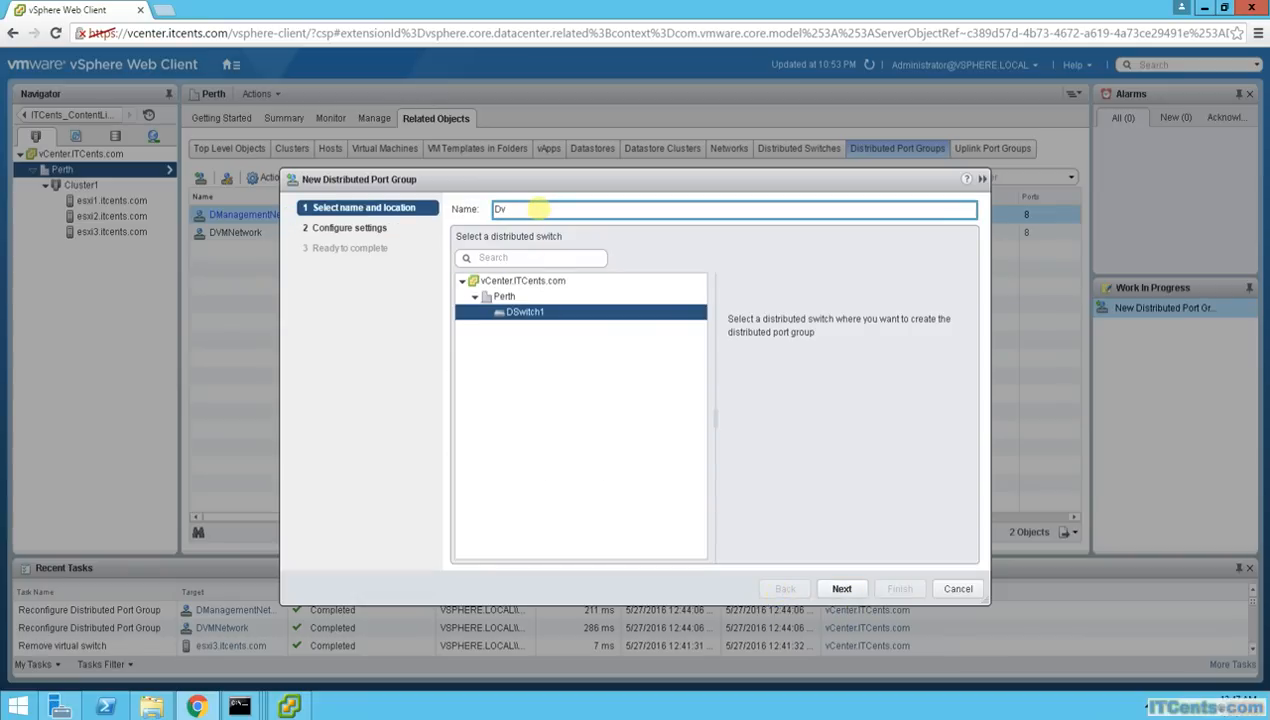
pyautogui.write('VMNetwork2')
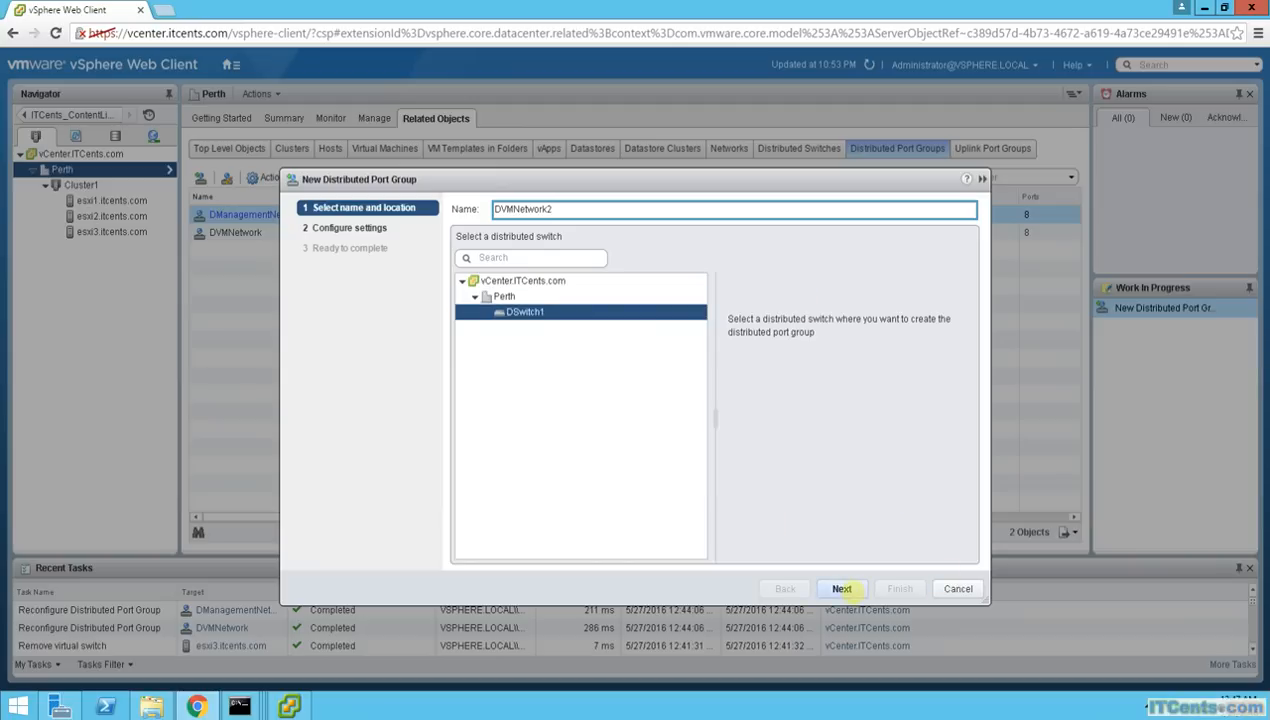
# Keep the default port and VLAN settings and finish creating the distributed port group DVMNetwork2.
pyautogui.click(842, 588)
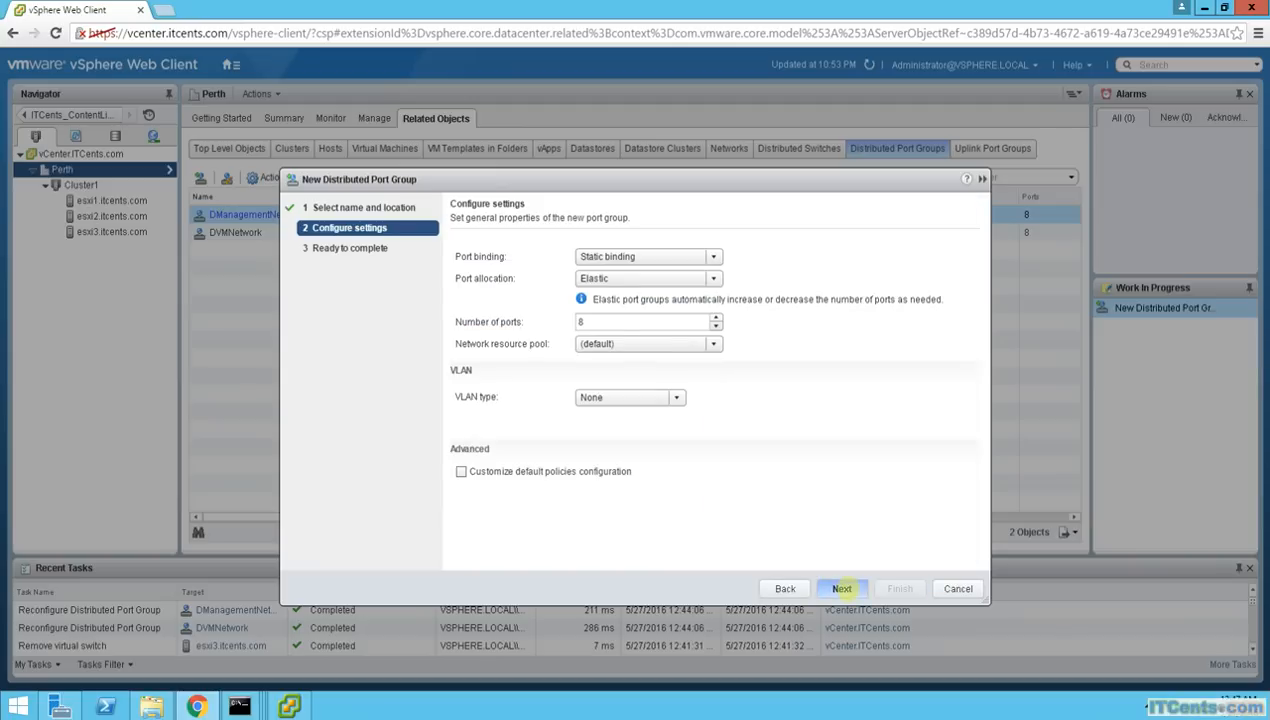
pyautogui.click(842, 588)
pyautogui.click(897, 588)
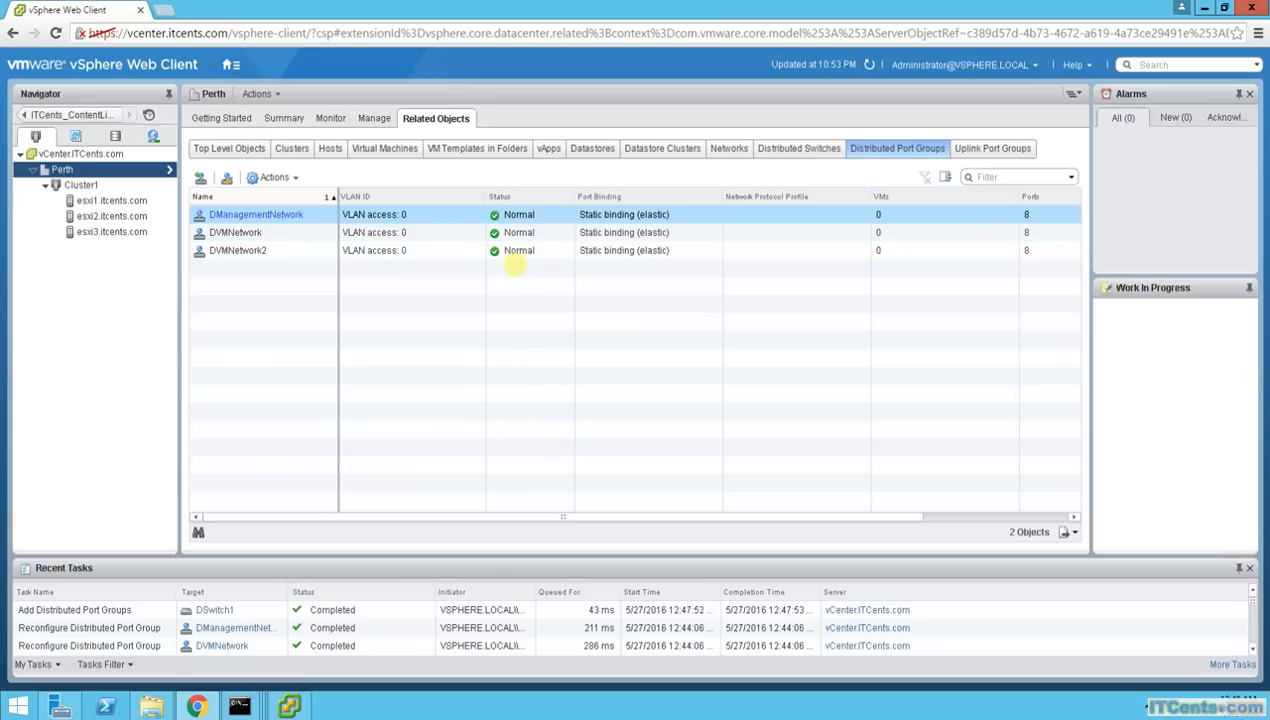
# Review the Perth datacenter's networks and the host management tasks offered for DSwitch1, leaving the wizard without changes.
pyautogui.click(728, 148)
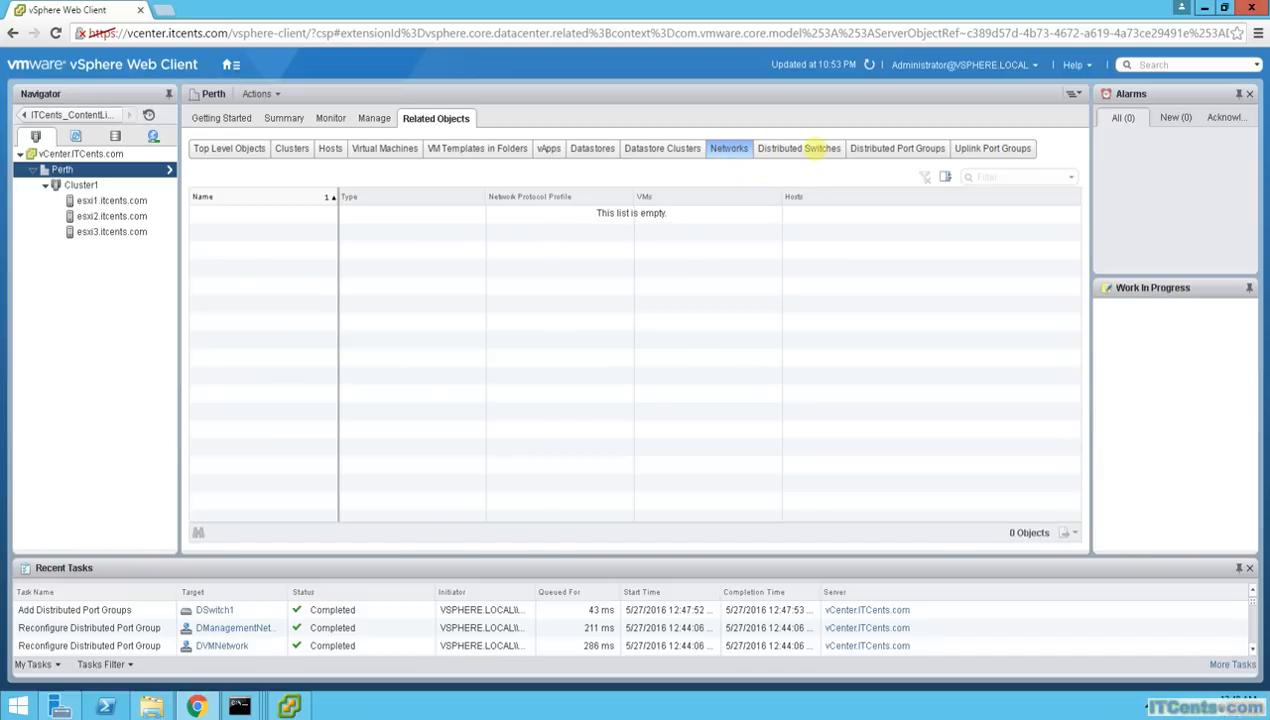
pyautogui.click(800, 148)
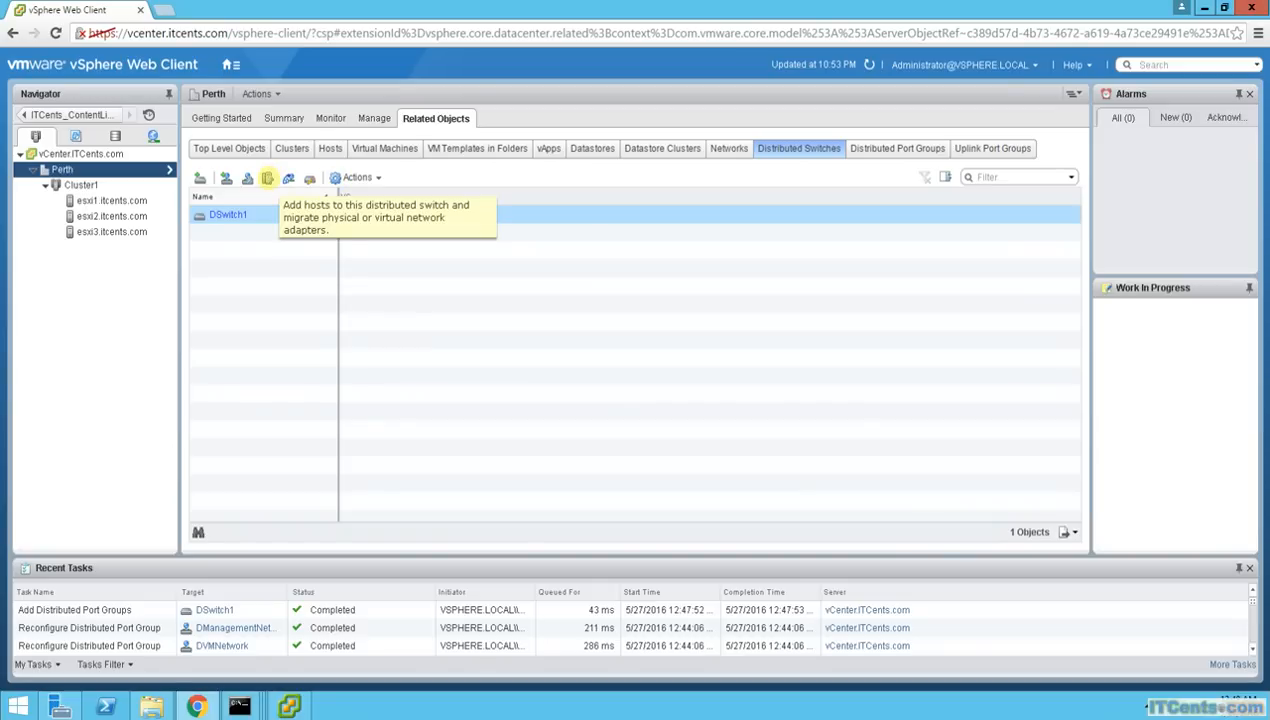
pyautogui.click(267, 178)
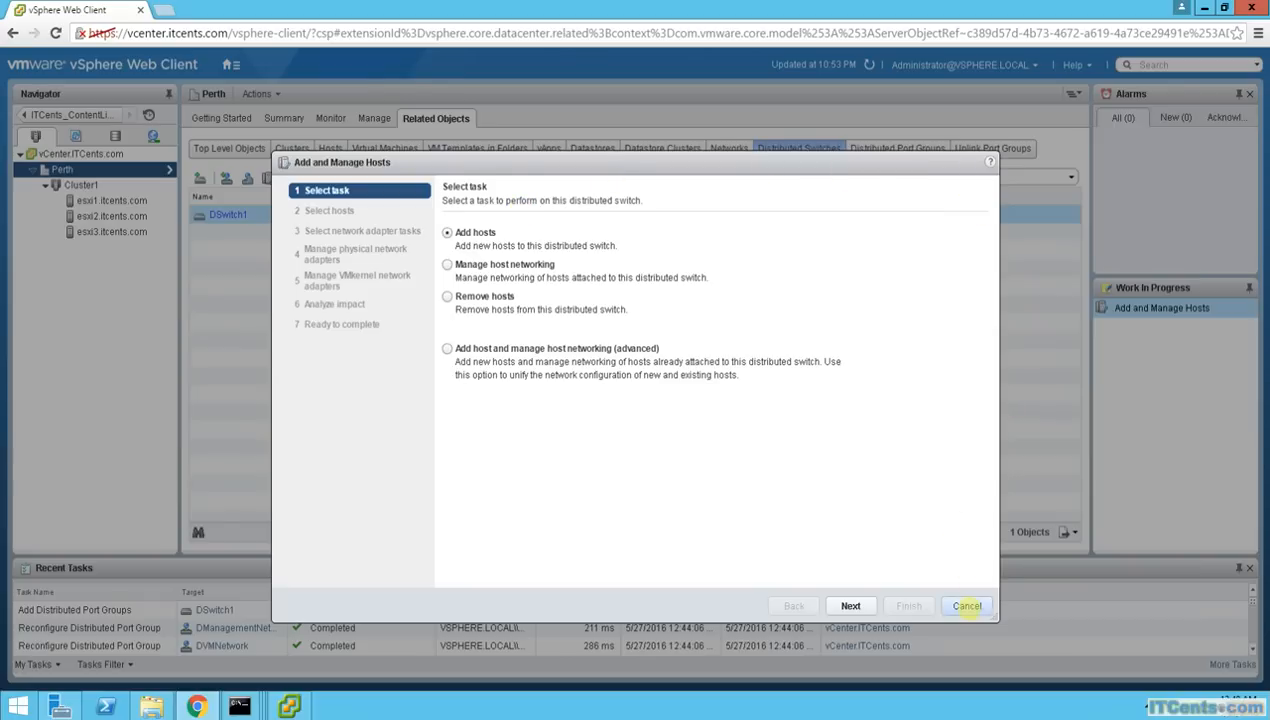
pyautogui.click(967, 606)
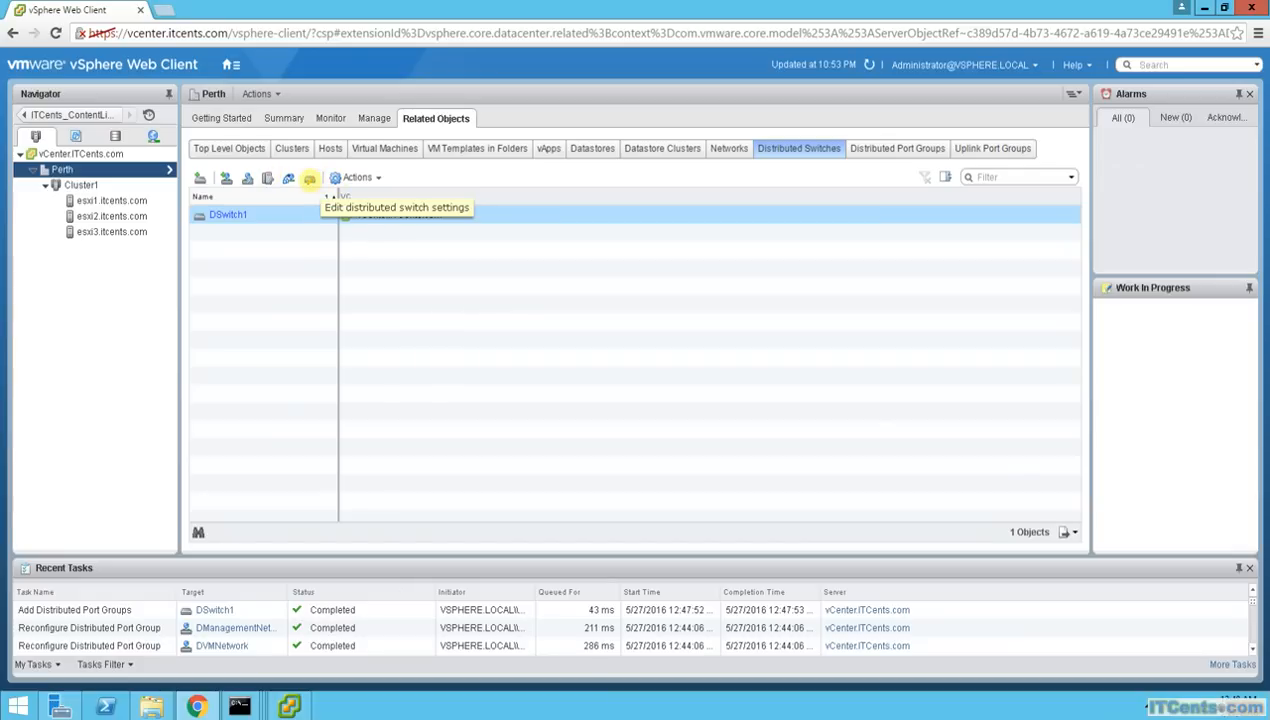
# Examine the general and advanced settings of DSwitch1 and close them without saving.
pyautogui.click(310, 179)
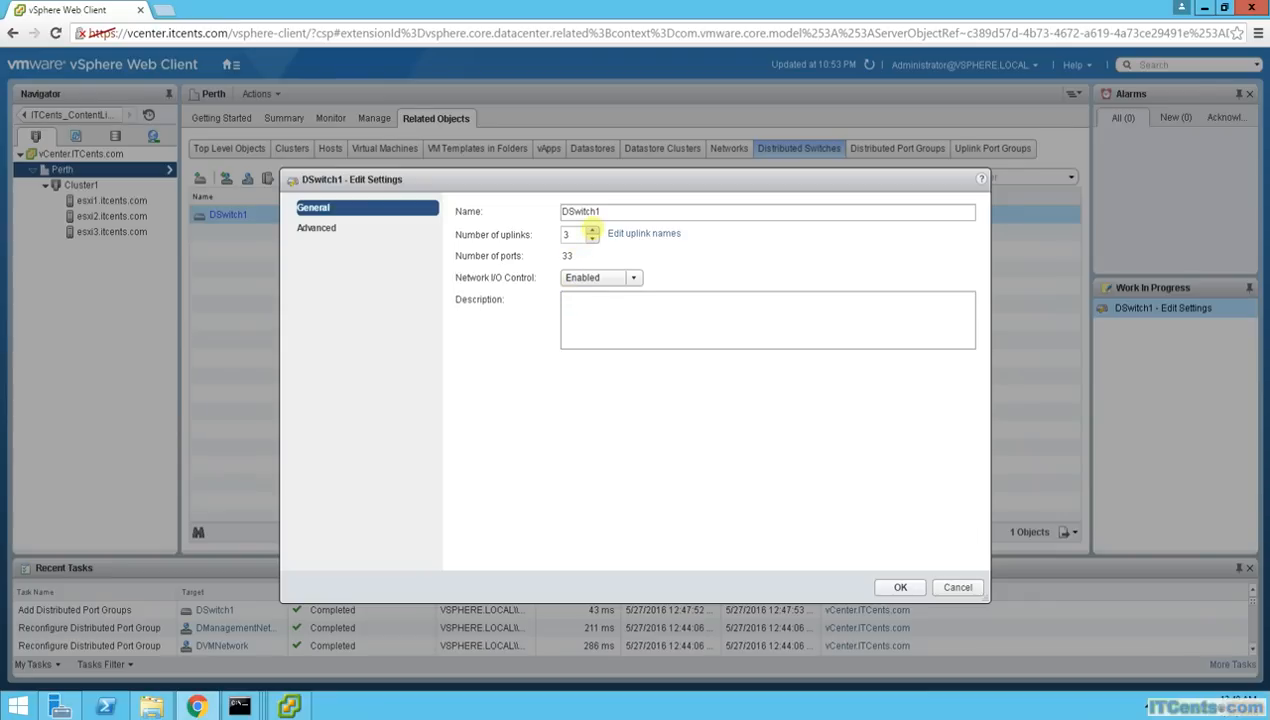
pyautogui.click(316, 228)
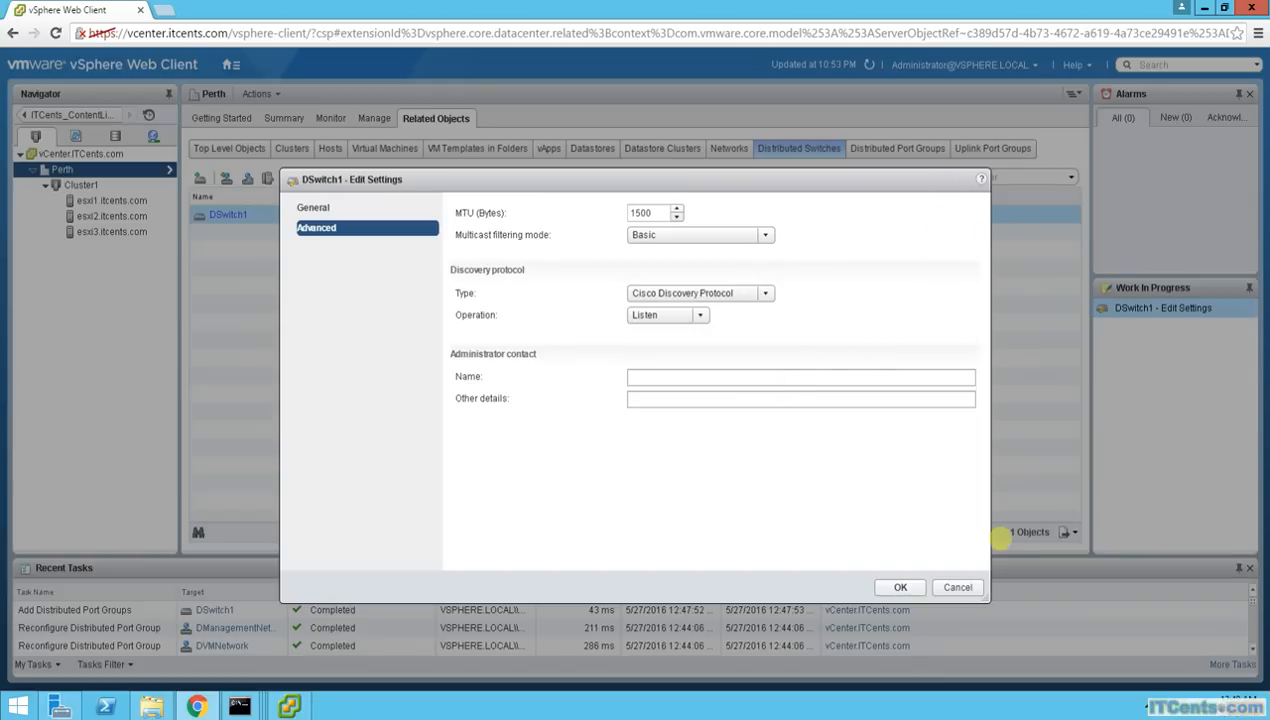
pyautogui.click(958, 588)
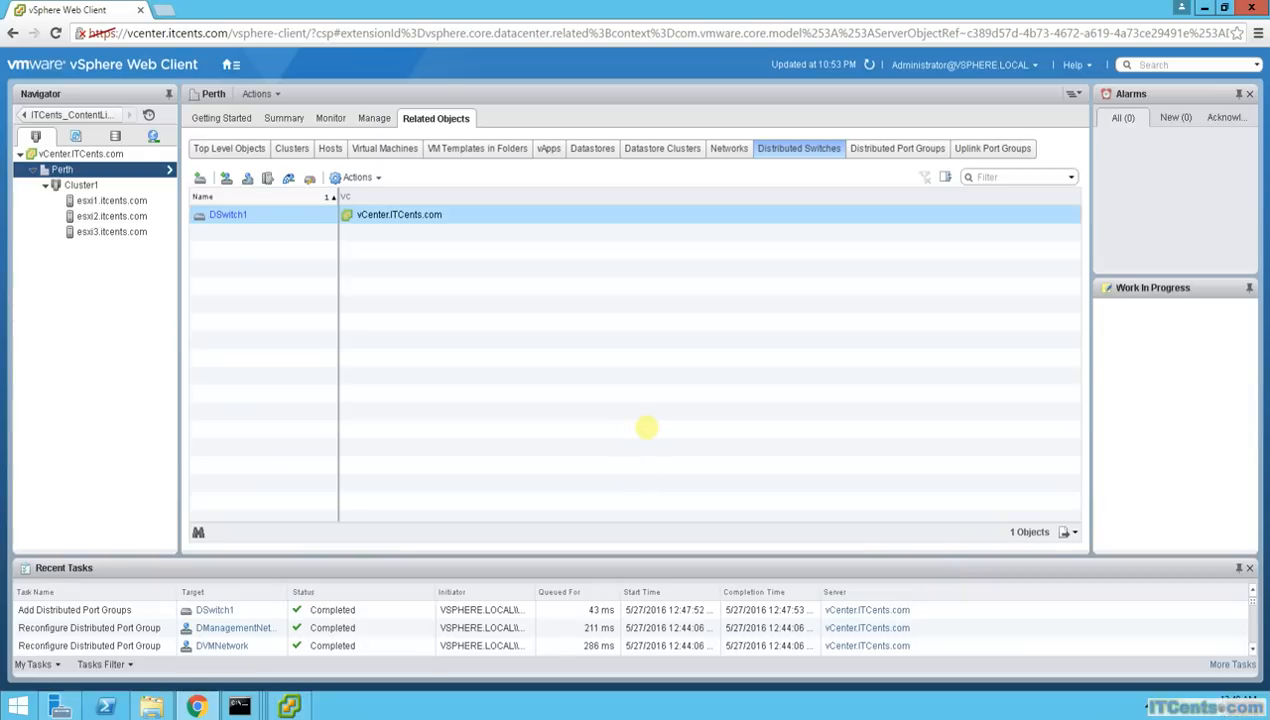